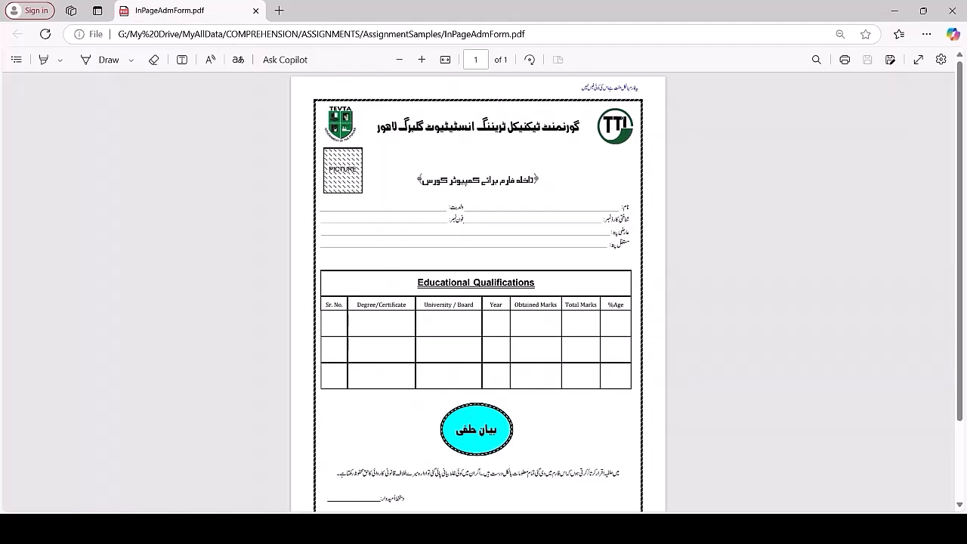
Step: Examine the InPageAdmForm.pdf admission form from its header line and logos down to the attachment list and footer
{"action": "key", "text": "alt+Tab"}
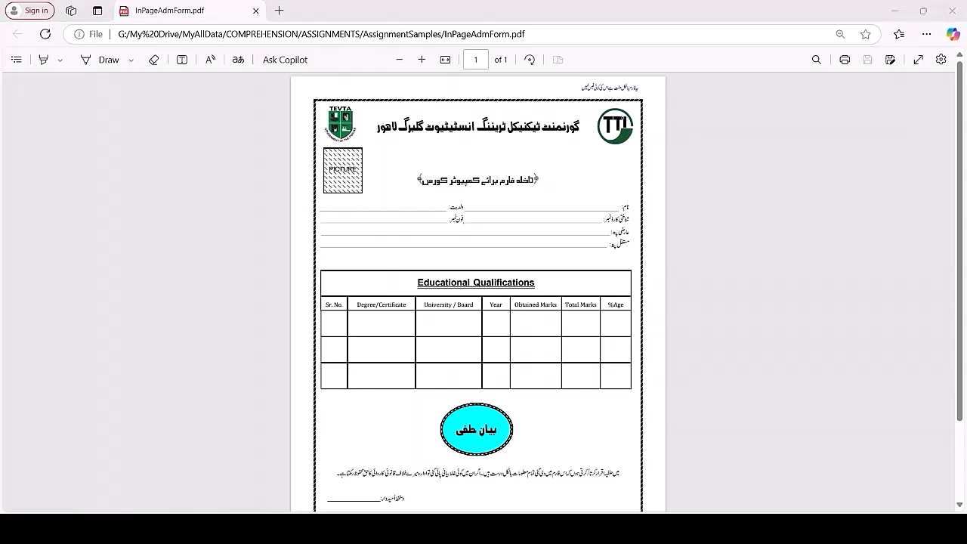
{"action": "key", "text": "alt+Tab"}
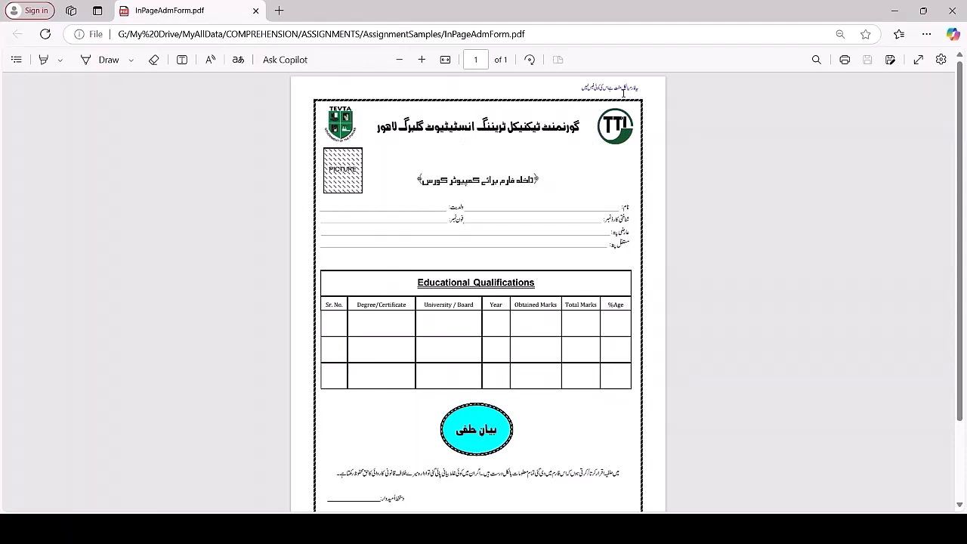
{"action": "left_click", "coordinate": [422, 60]}
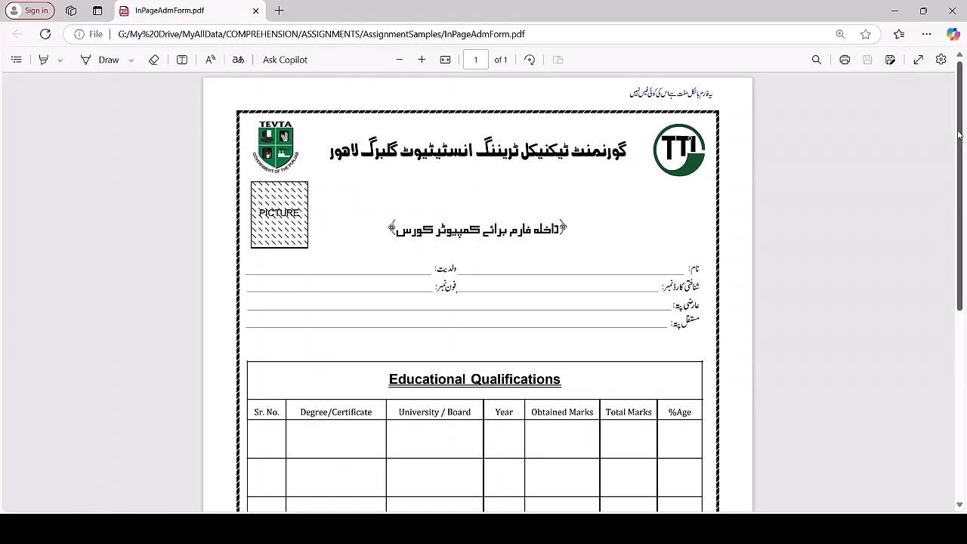
{"action": "left_click_drag", "start_coordinate": [959, 127], "coordinate": [965, 318]}
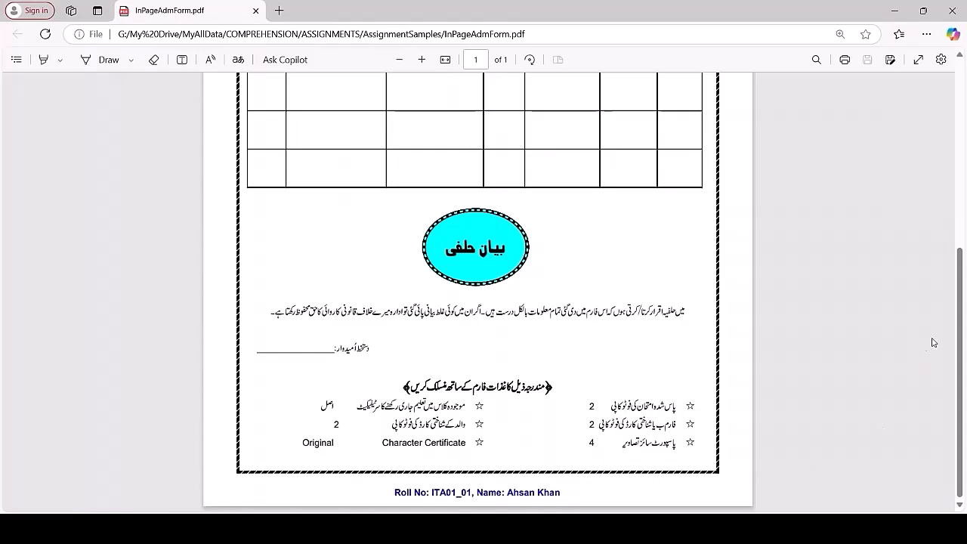
{"action": "left_click_drag", "start_coordinate": [959, 371], "coordinate": [962, 180]}
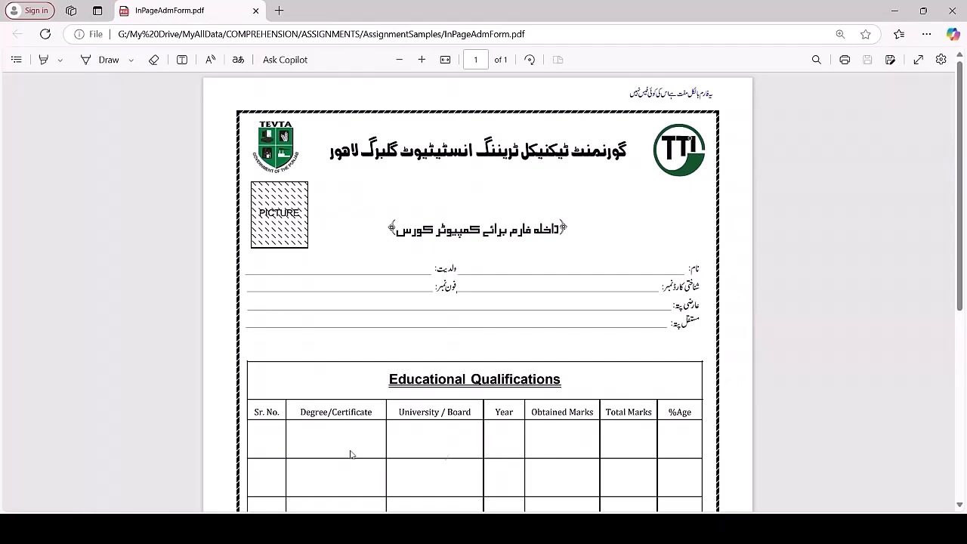
{"action": "mouse_move", "coordinate": [964, 239]}
{"action": "left_mouse_down"}
{"action": "mouse_move", "coordinate": [965, 424]}
{"action": "mouse_move", "coordinate": [962, 242]}
{"action": "left_mouse_up"}
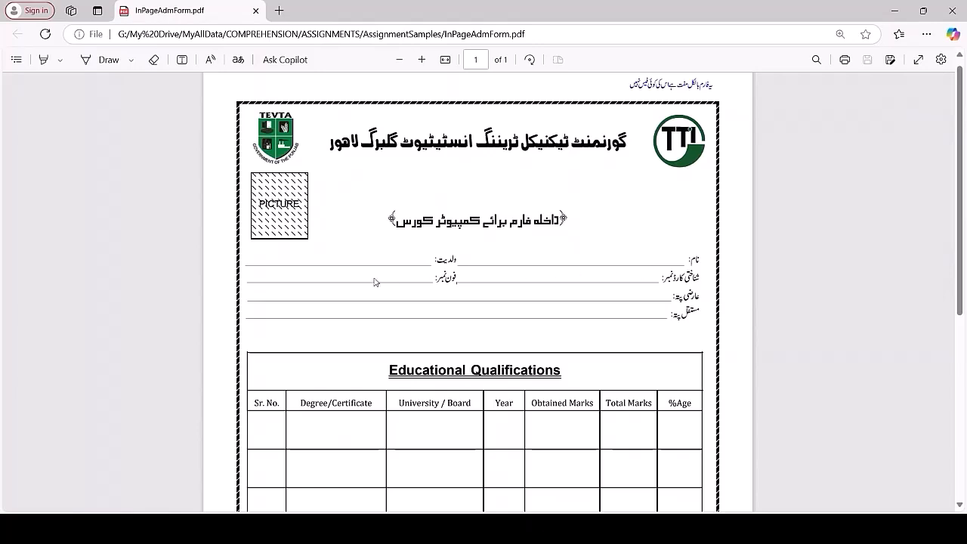
{"action": "scroll", "coordinate": [962, 189], "scroll_direction": "down", "scroll_amount": 3}
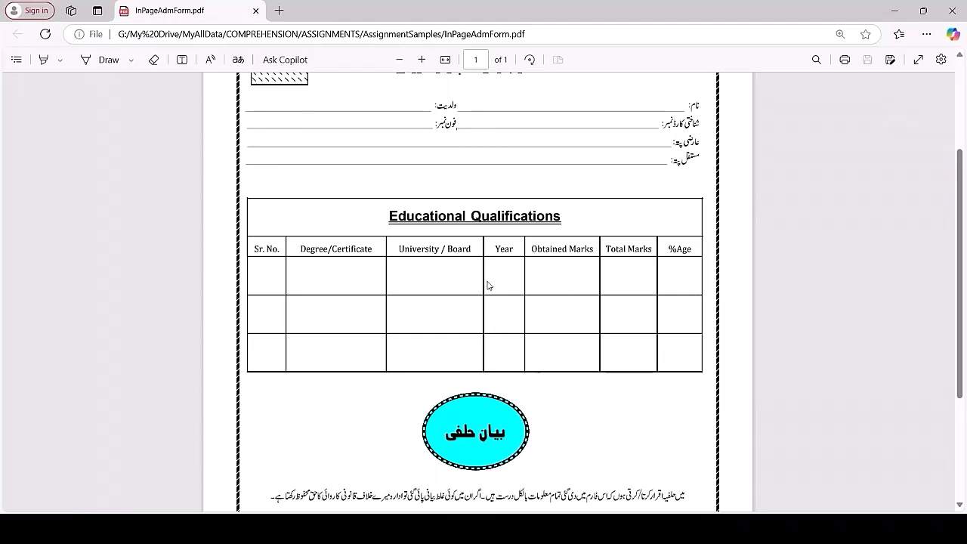
{"action": "left_click_drag", "start_coordinate": [960, 187], "coordinate": [960, 287]}
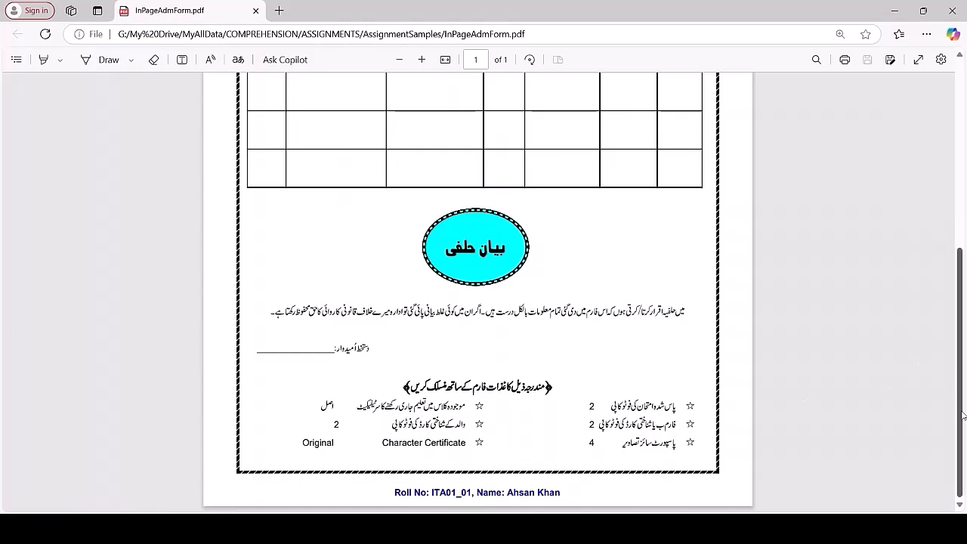
{"action": "left_click_drag", "start_coordinate": [962, 428], "coordinate": [958, 236]}
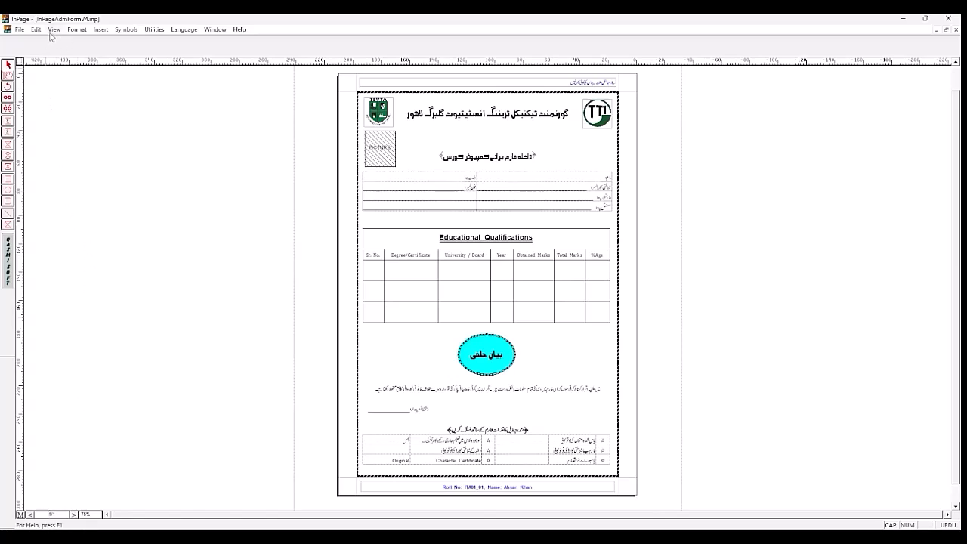
Step: Insert one additional page into the admission form document
{"action": "left_click", "coordinate": [101, 30]}
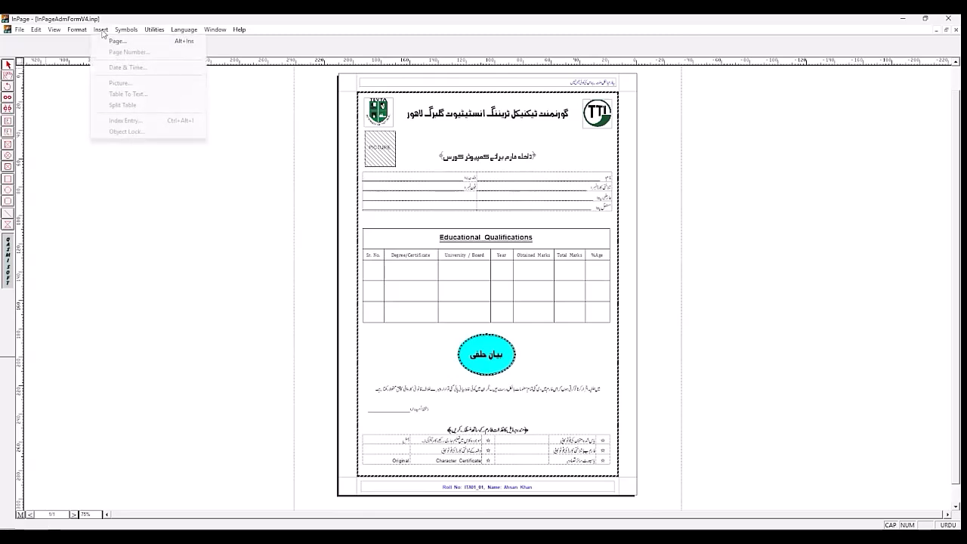
{"action": "left_click", "coordinate": [107, 42]}
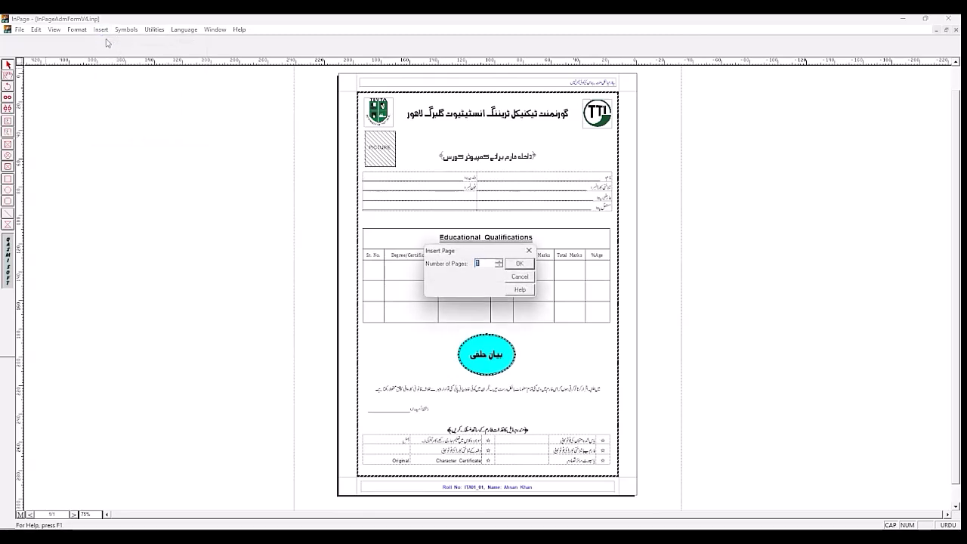
{"action": "left_click", "coordinate": [518, 265]}
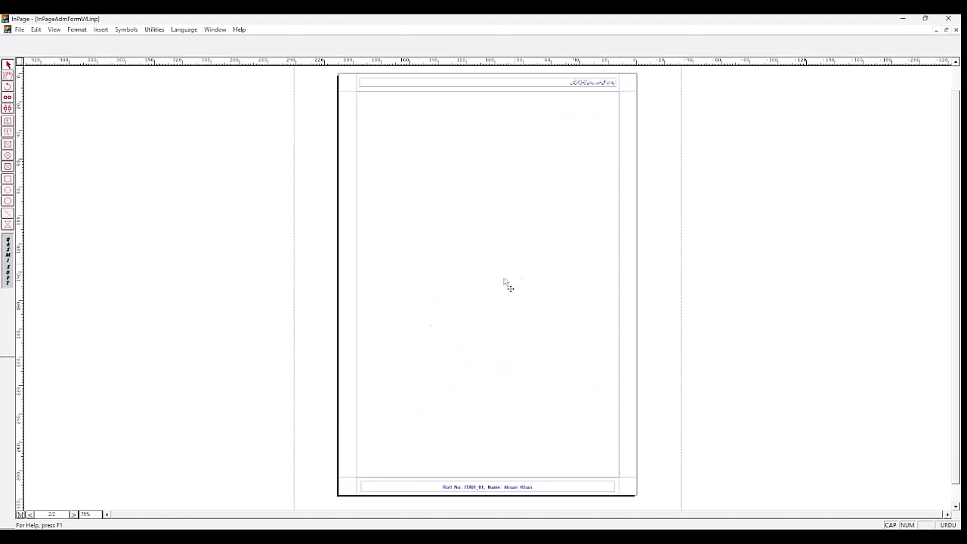
Step: Compare pages 1 and 2, checking the header and footer lines on the blank page
{"action": "left_click", "coordinate": [74, 515]}
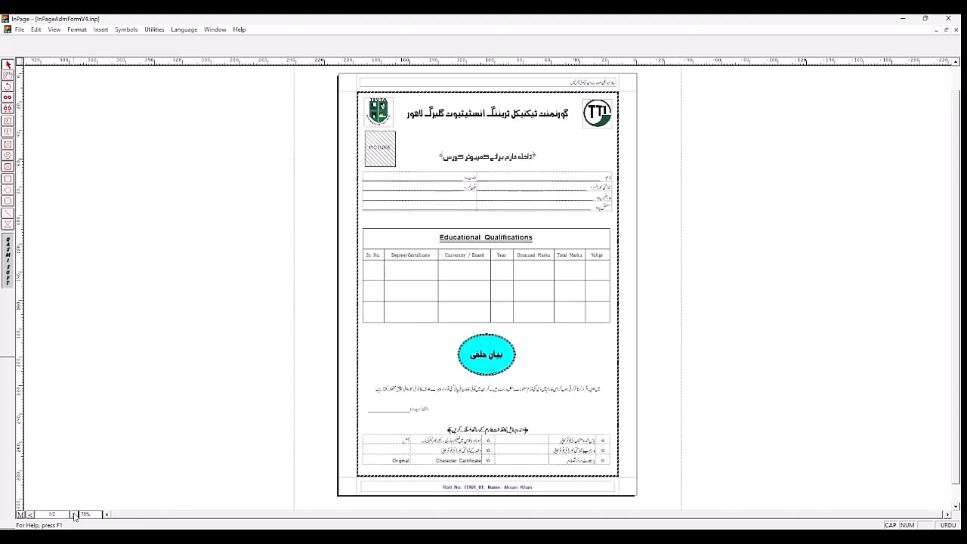
{"action": "left_click", "coordinate": [74, 514]}
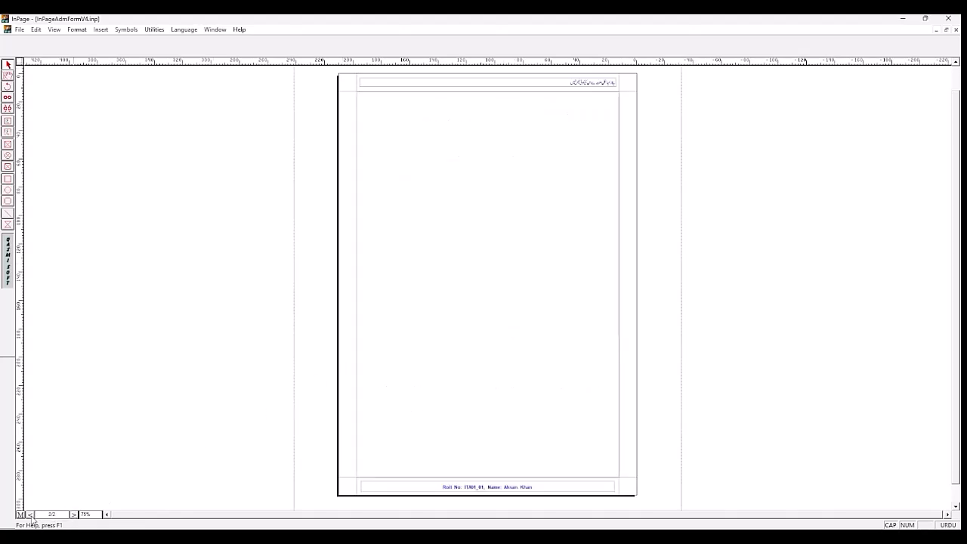
{"action": "left_click", "coordinate": [73, 514]}
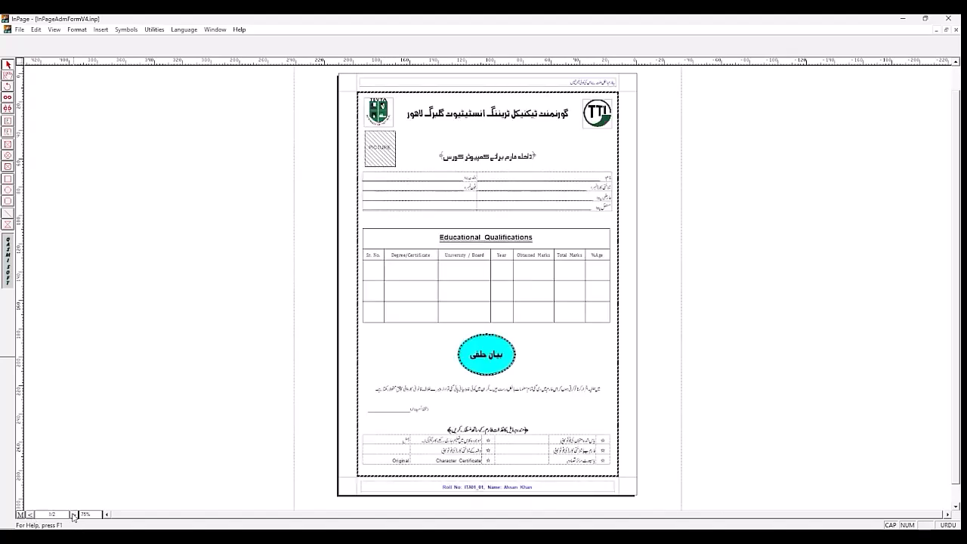
{"action": "left_click", "coordinate": [30, 515]}
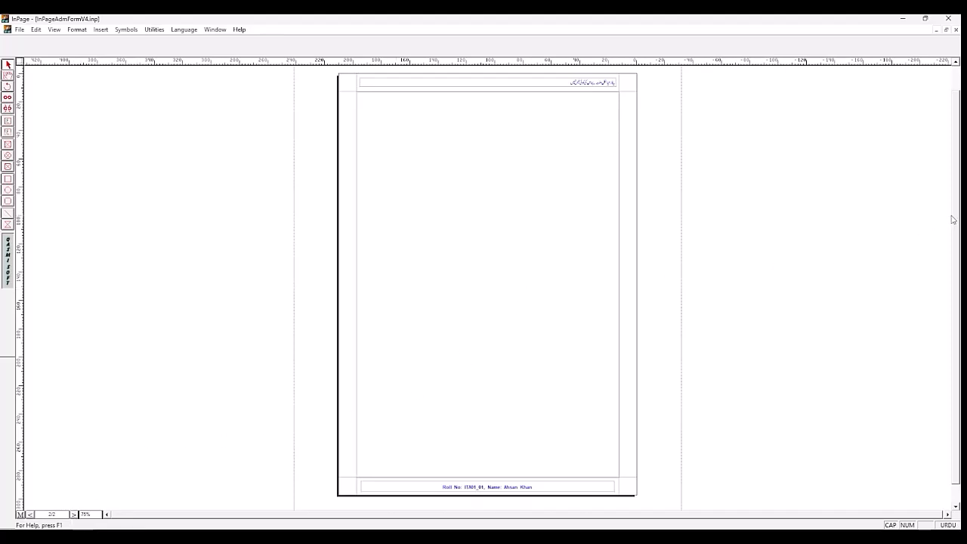
{"action": "scroll", "coordinate": [954, 208], "scroll_direction": "up", "scroll_amount": 1}
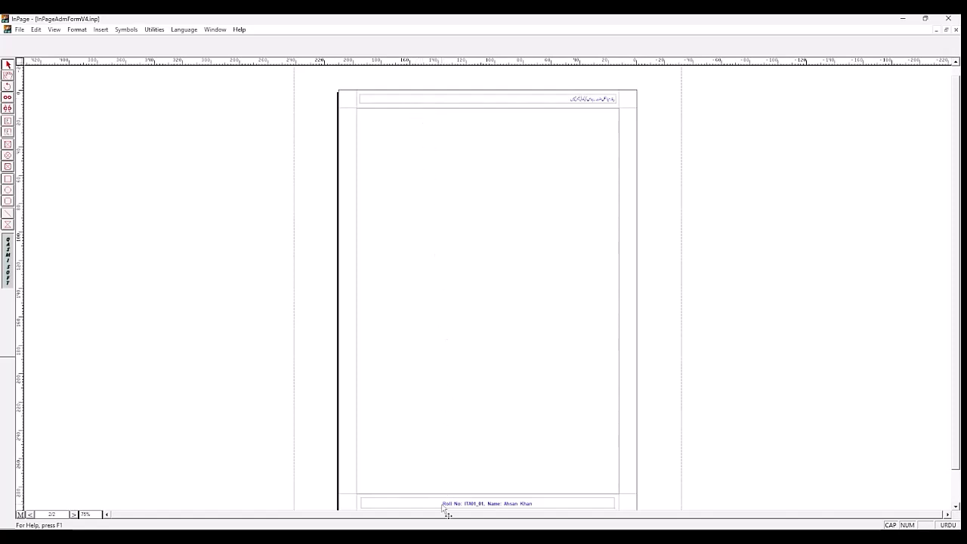
{"action": "left_click_drag", "start_coordinate": [956, 421], "coordinate": [959, 434]}
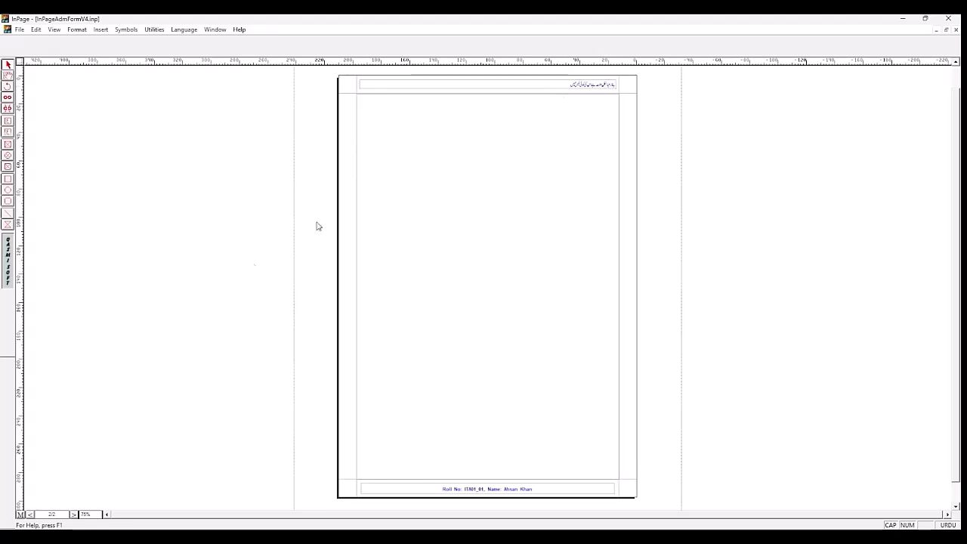
Step: Open the master page and move the existing header text box down out of the top margin into the page body
{"action": "left_click", "coordinate": [20, 515]}
{"action": "left_click", "coordinate": [400, 88]}
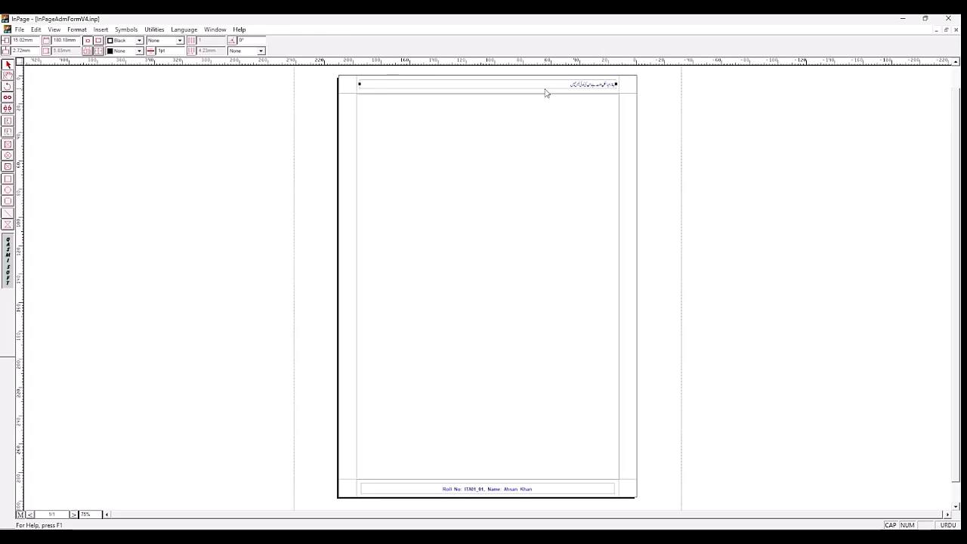
{"action": "left_click_drag", "start_coordinate": [546, 90], "coordinate": [545, 118]}
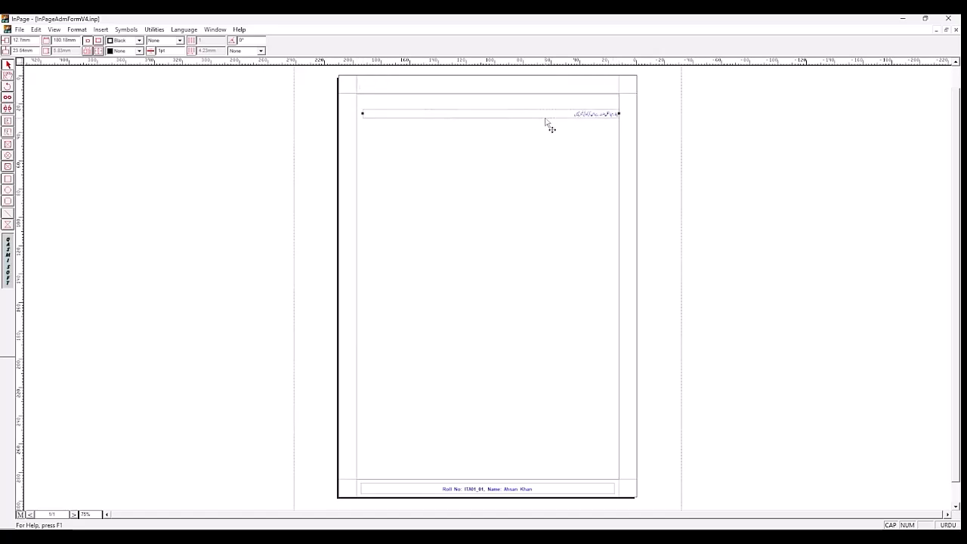
Step: Draw a title text box about 185 mm wide across the master page's top margin and enter "یہ فارم بالکل مفت ہے اس کی کوئی فیس نہیں"
{"action": "left_click", "coordinate": [8, 132]}
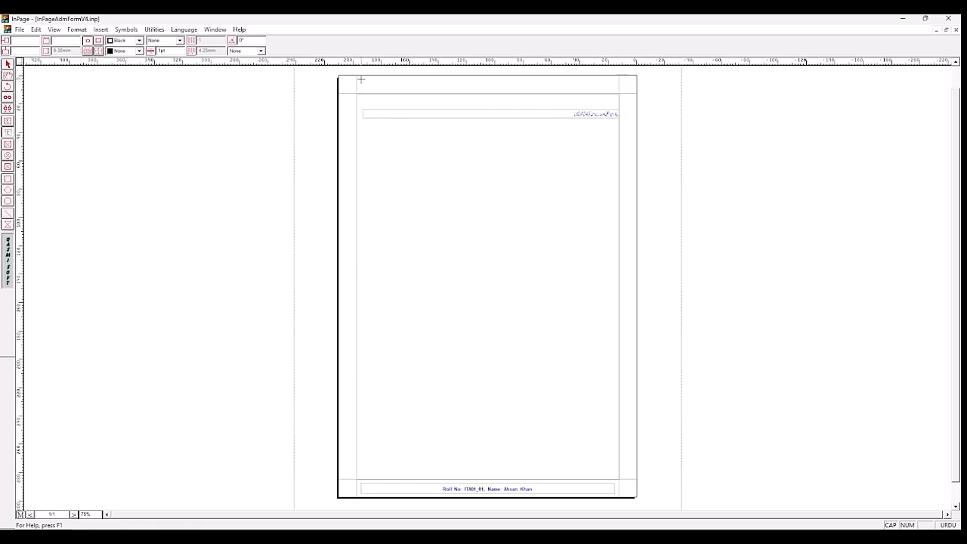
{"action": "left_click_drag", "start_coordinate": [417, 86], "coordinate": [618, 89]}
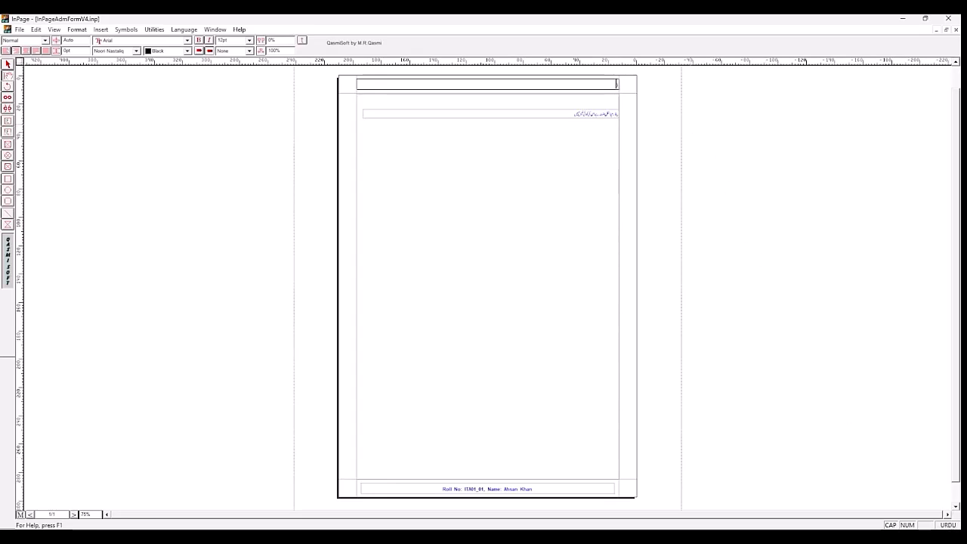
{"action": "key", "text": "Caps_Lock"}
{"action": "type", "text": "ل"}
{"action": "key", "text": "BackSpace"}
{"action": "type", "text": "یہ فارم بالغ افے اس کی کو"}
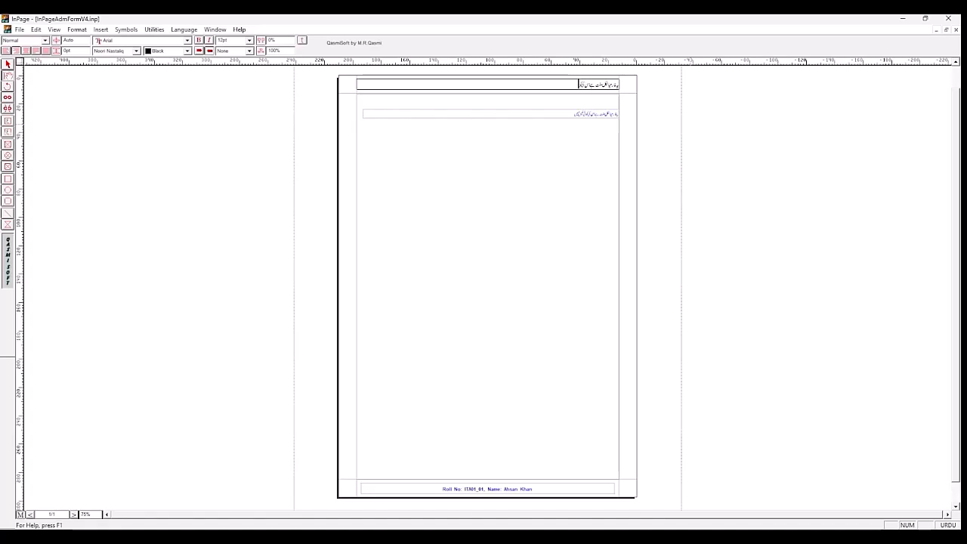
{"action": "type", "text": "ئی فیس نہیں"}
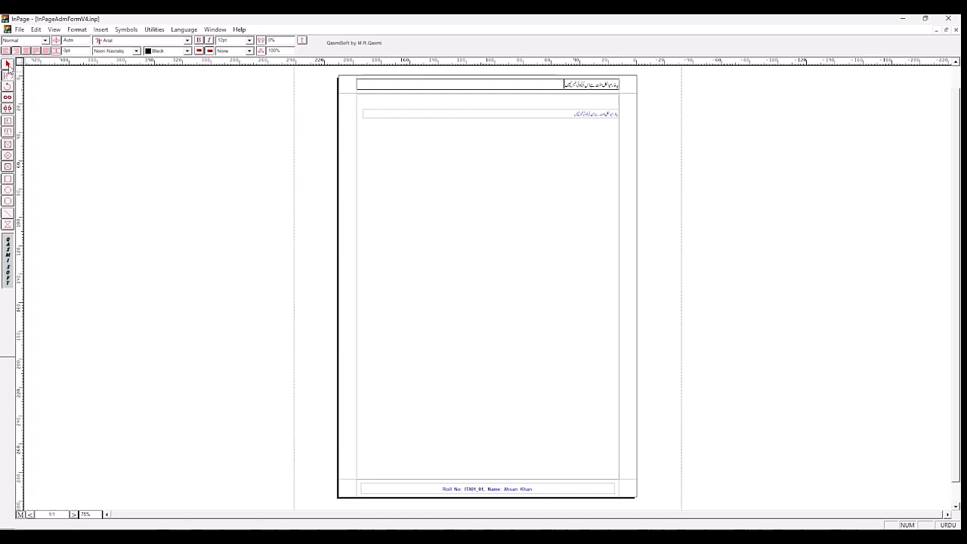
Step: Zoom the page to 150% and set the new header line's font size to 10 pt
{"action": "double_click", "coordinate": [89, 514]}
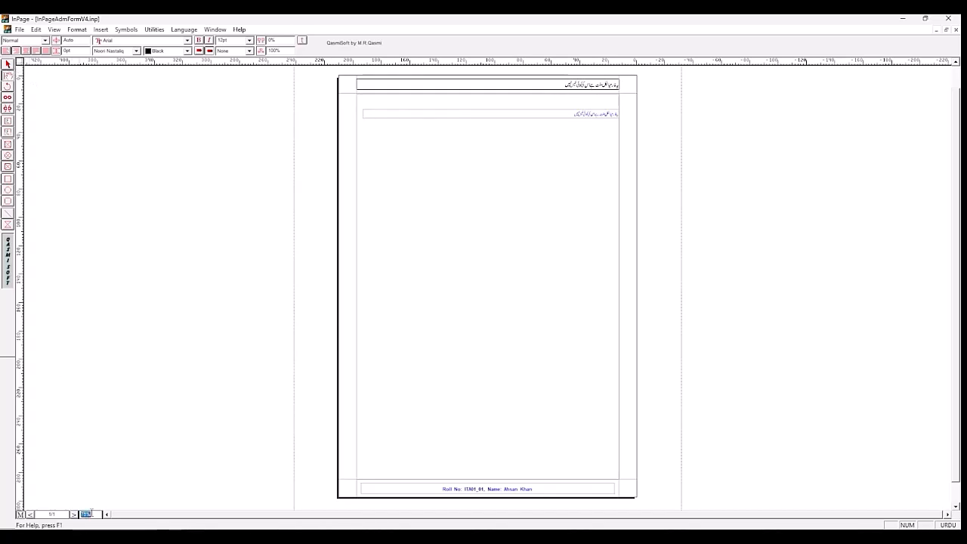
{"action": "type", "text": "1"}
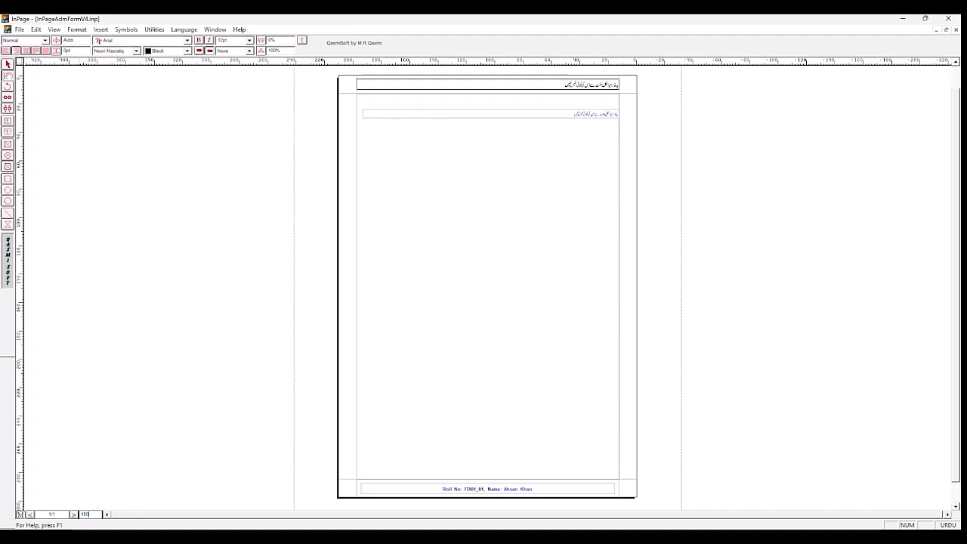
{"action": "type", "text": "50"}
{"action": "key", "text": "Return"}
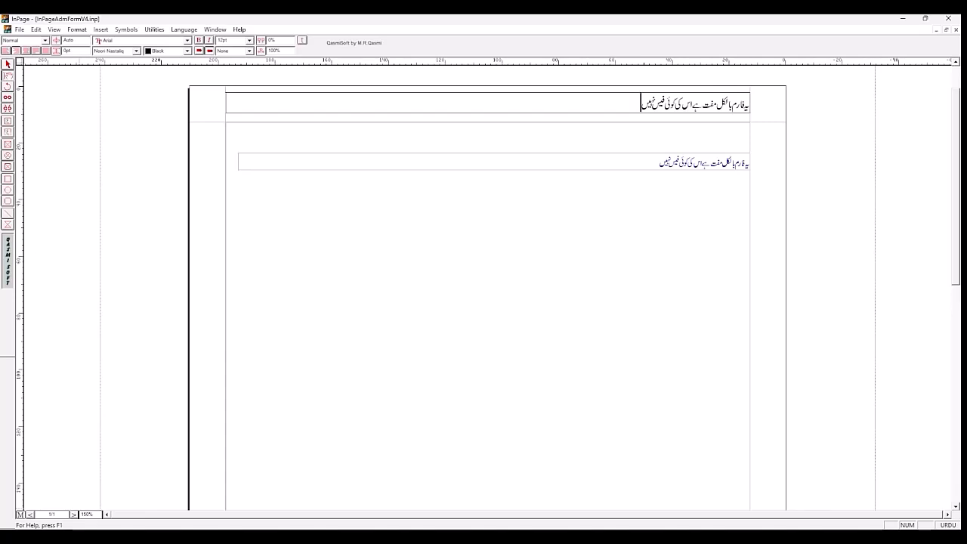
{"action": "left_click", "coordinate": [703, 103]}
{"action": "triple_click", "coordinate": [703, 103]}
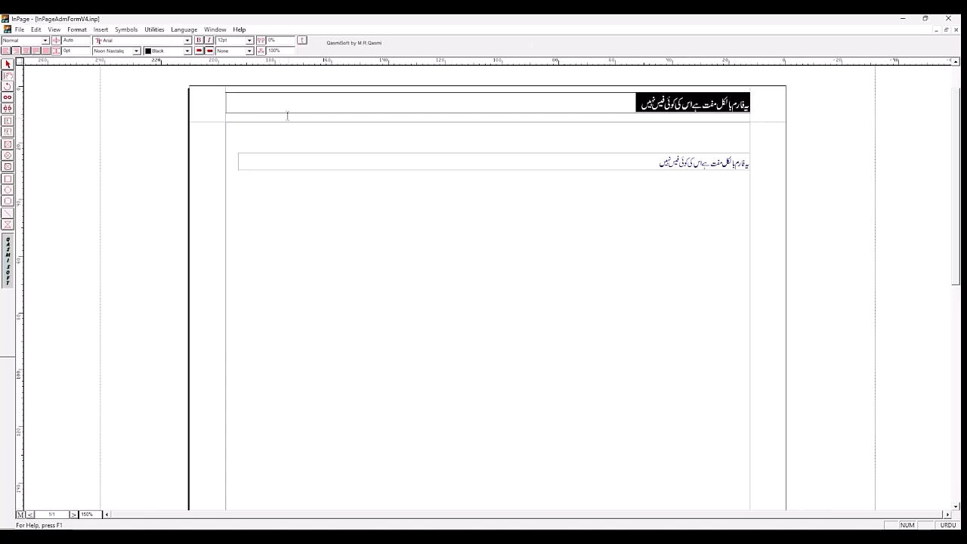
{"action": "left_click", "coordinate": [252, 41]}
{"action": "left_click", "coordinate": [249, 40]}
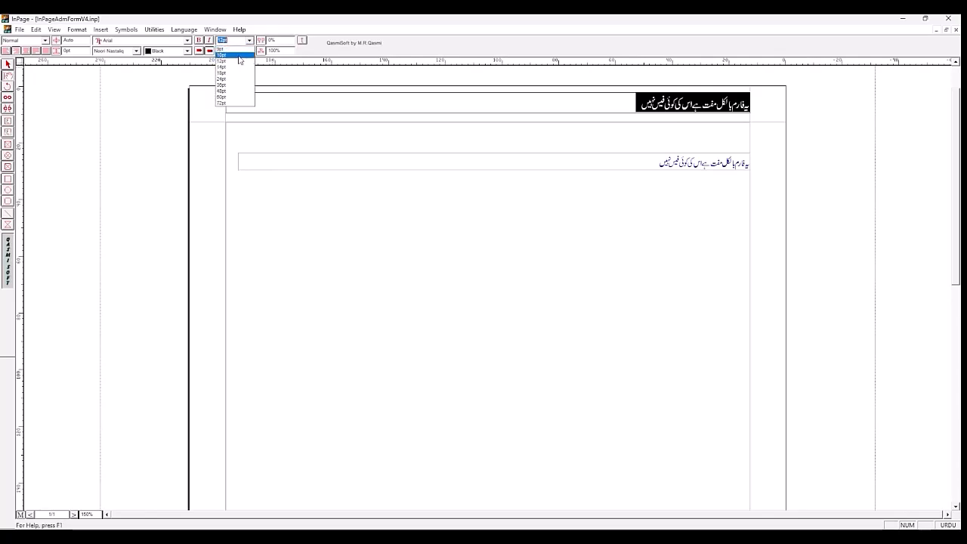
{"action": "left_click", "coordinate": [241, 61]}
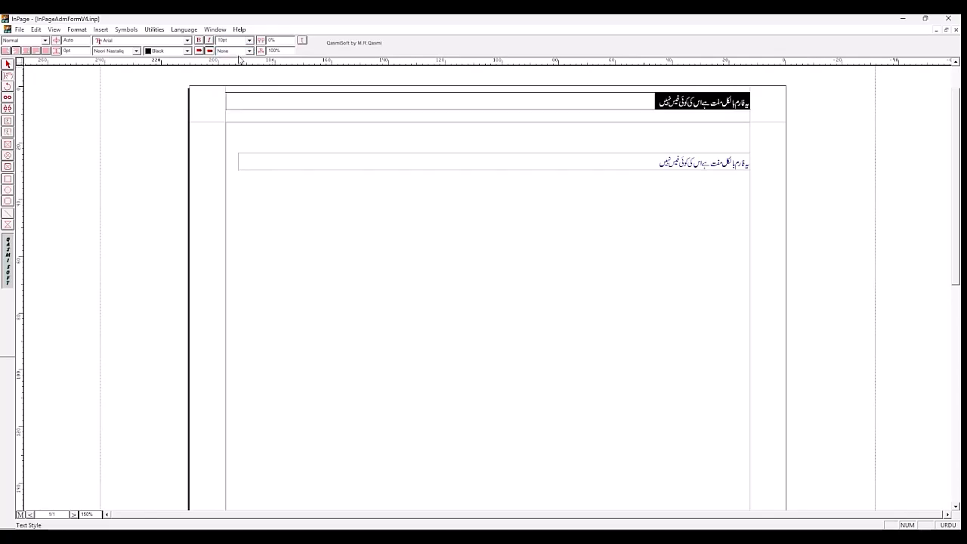
Step: Set the new header line's text colour to Blue
{"action": "left_click", "coordinate": [187, 51]}
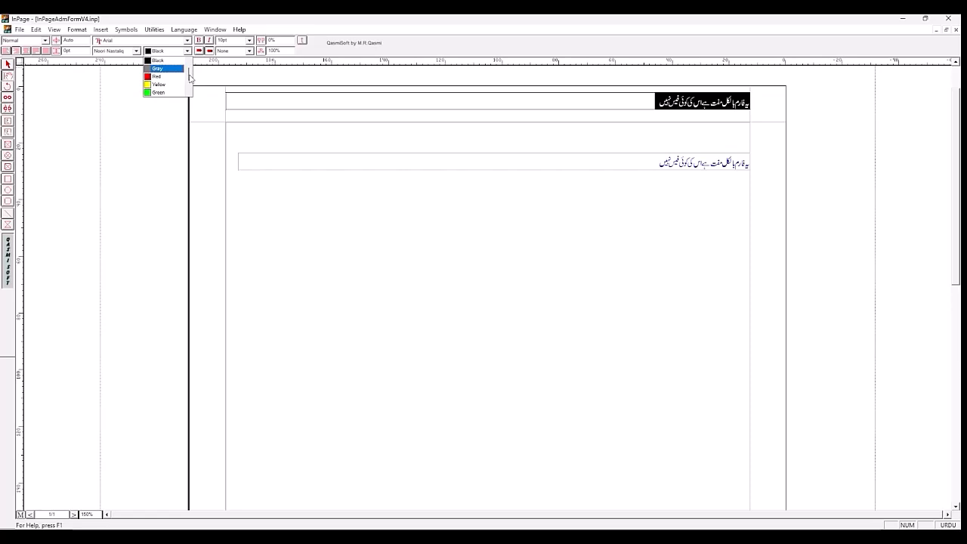
{"action": "left_click_drag", "start_coordinate": [189, 76], "coordinate": [189, 86]}
{"action": "left_click", "coordinate": [157, 84]}
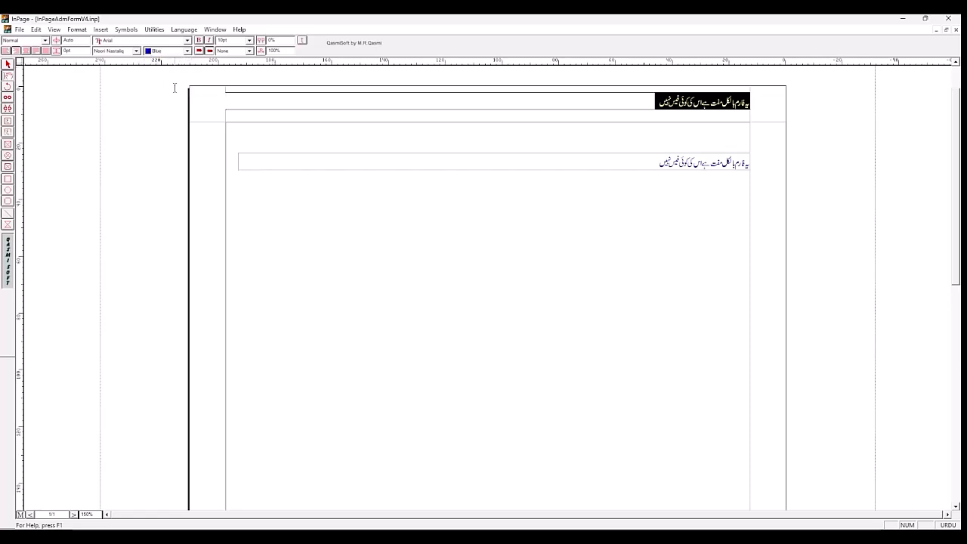
{"action": "left_click", "coordinate": [643, 104]}
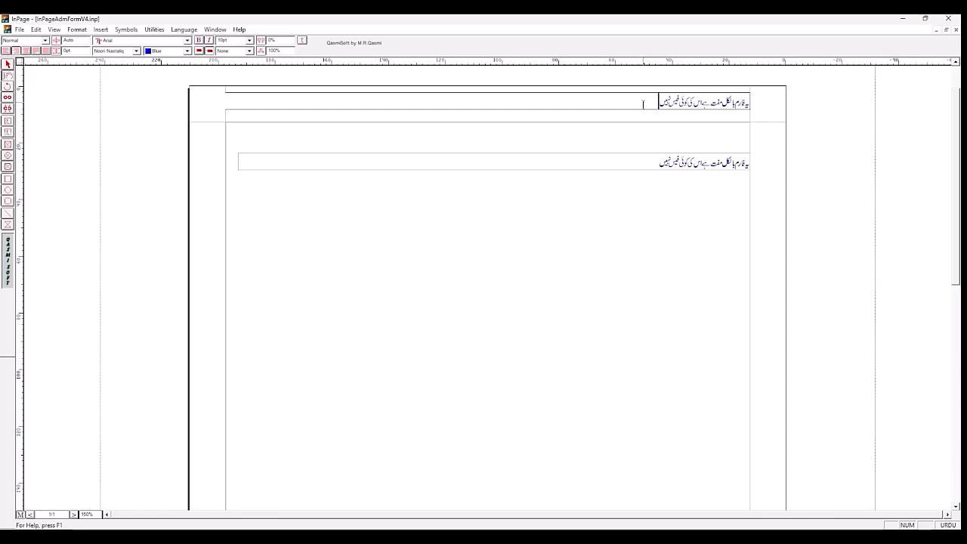
Step: Try narrowing the new header text box from its right edge, and return that edge to the page margin
{"action": "left_click", "coordinate": [8, 66]}
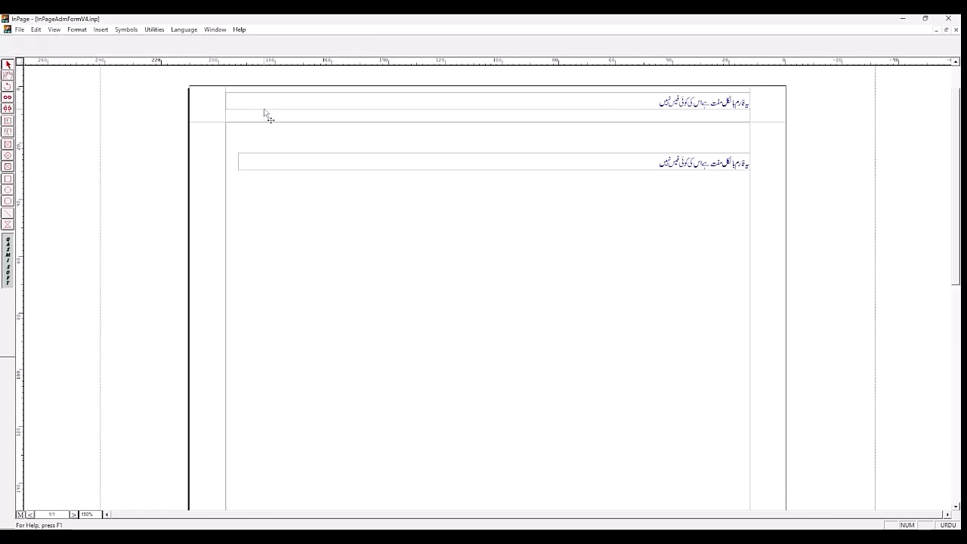
{"action": "left_click", "coordinate": [265, 114]}
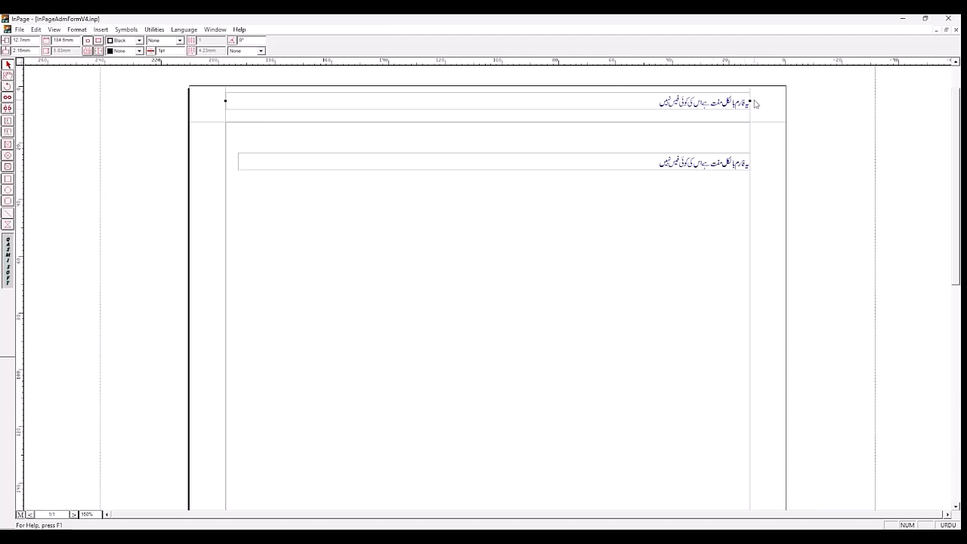
{"action": "left_click_drag", "start_coordinate": [754, 101], "coordinate": [744, 100]}
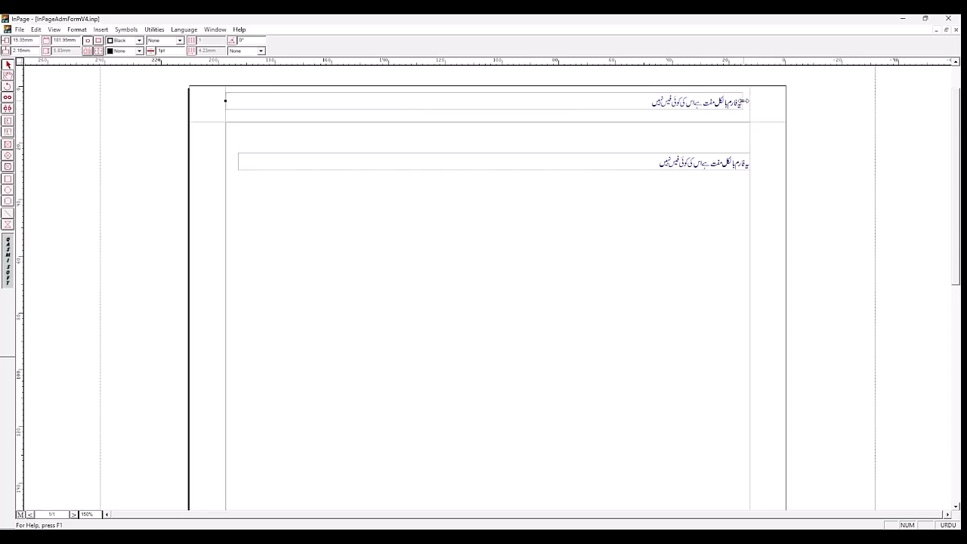
{"action": "key", "text": "ctrl+z"}
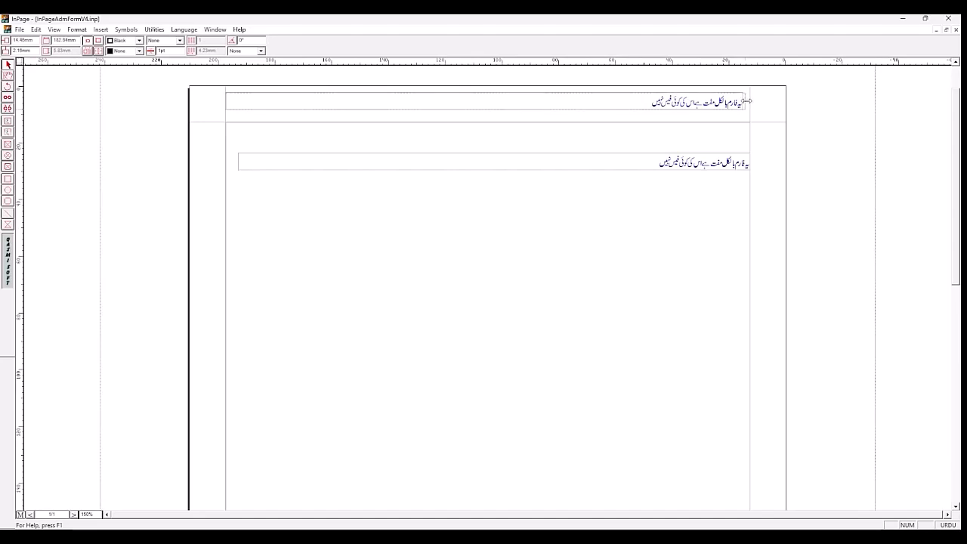
{"action": "left_click_drag", "start_coordinate": [748, 100], "coordinate": [749, 101]}
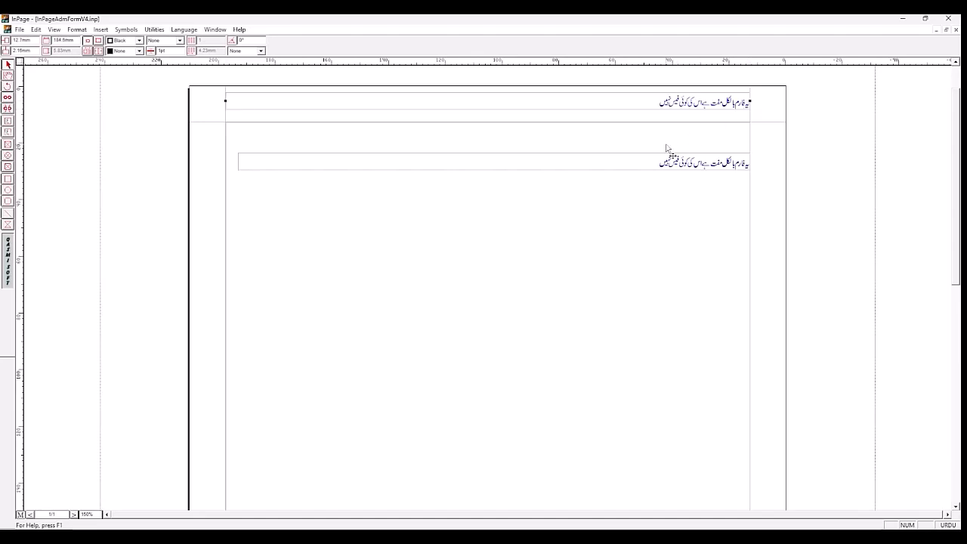
Step: Delete the old header text box from the master page body and accept its removal from all pages
{"action": "left_click", "coordinate": [615, 165]}
{"action": "key", "text": "Delete"}
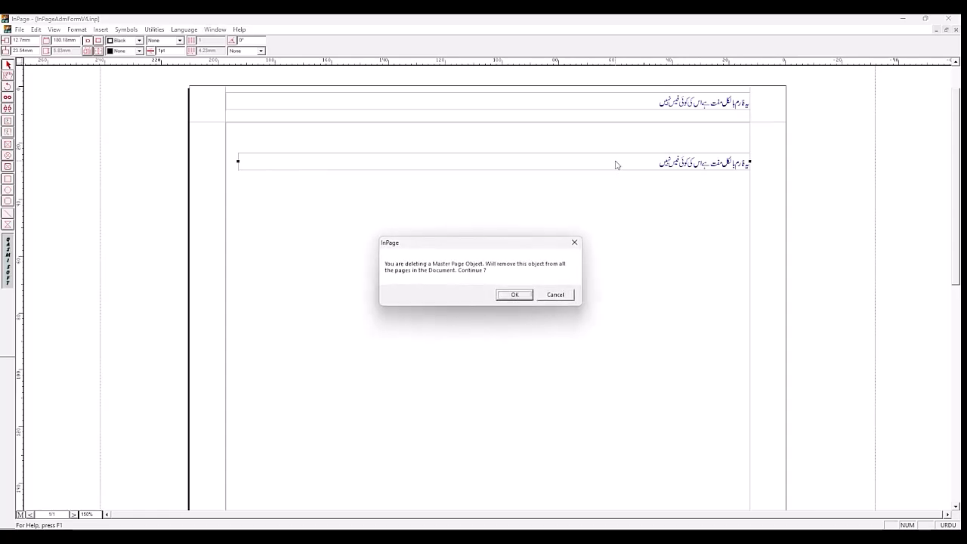
{"action": "left_click", "coordinate": [515, 294]}
Step: Move the existing footer text box up out of the master page's bottom margin into the page body
{"action": "left_click_drag", "start_coordinate": [956, 176], "coordinate": [956, 402]}
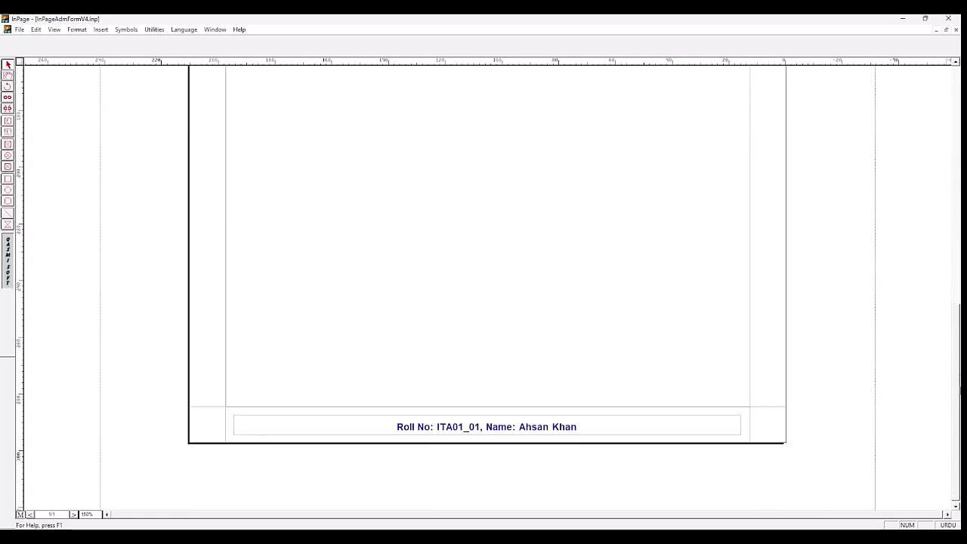
{"action": "left_click", "coordinate": [555, 437]}
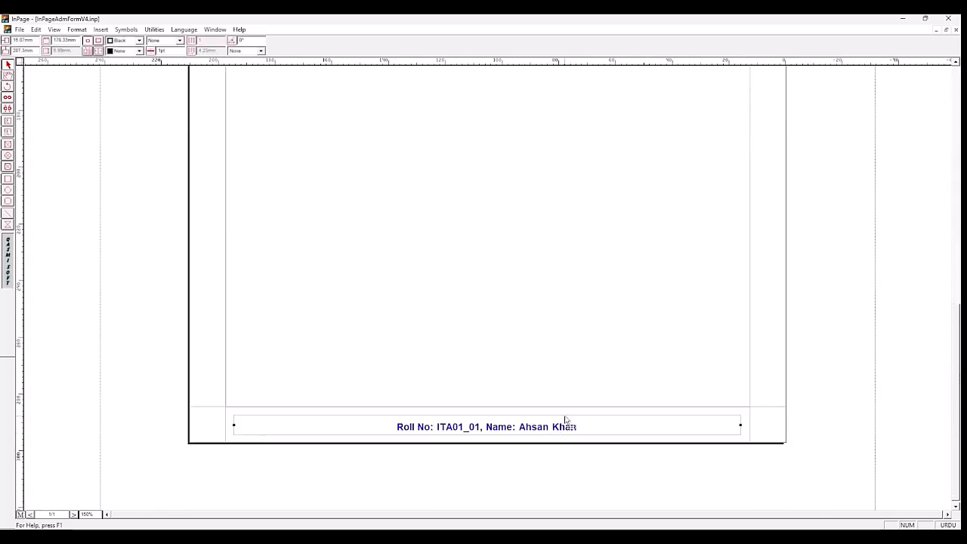
{"action": "left_click_drag", "start_coordinate": [569, 422], "coordinate": [558, 335]}
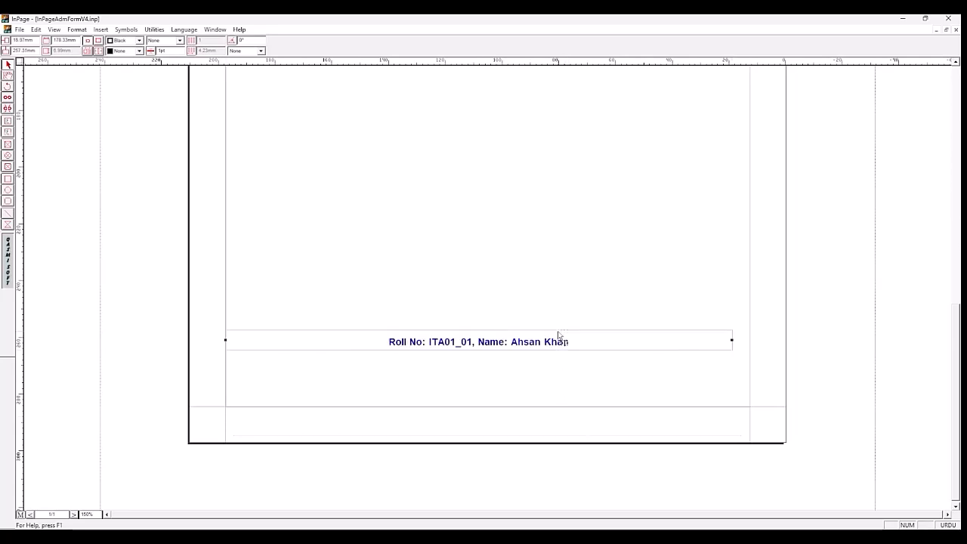
Step: Draw a title text box about 185 mm wide across the master page's bottom margin and switch the typing language to English
{"action": "left_click", "coordinate": [8, 133]}
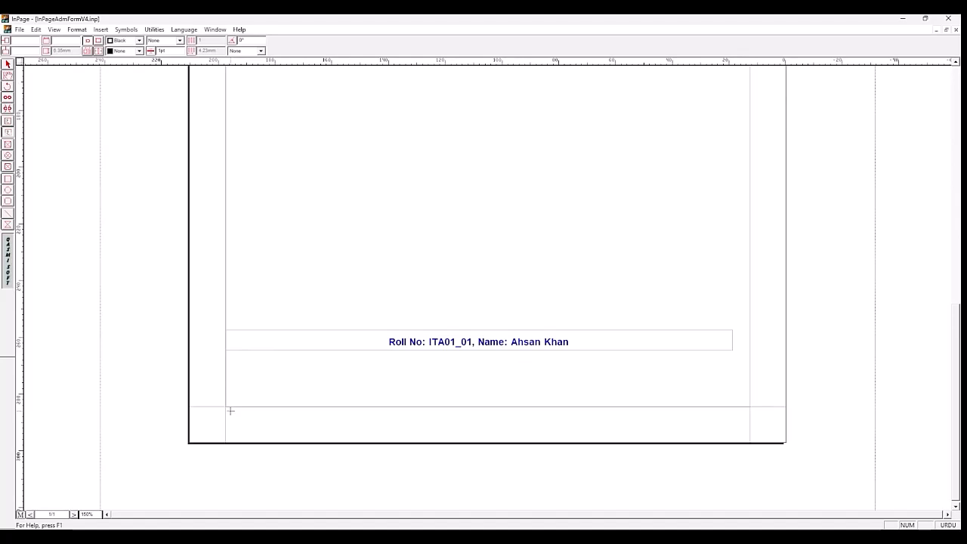
{"action": "mouse_move", "coordinate": [230, 410]}
{"action": "left_mouse_down"}
{"action": "mouse_move", "coordinate": [477, 443]}
{"action": "mouse_move", "coordinate": [750, 428]}
{"action": "left_mouse_up"}
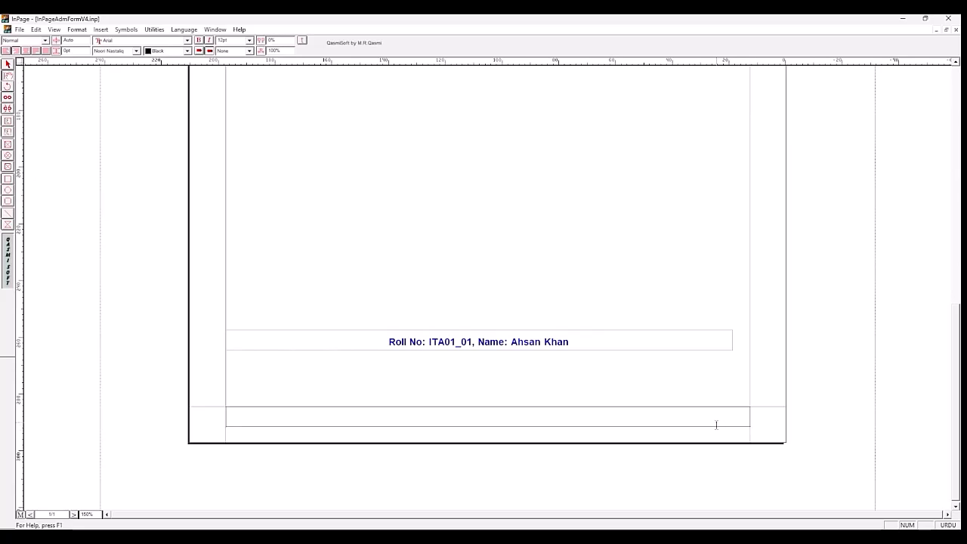
{"action": "left_click", "coordinate": [950, 526]}
Step: Enter the footer line as "Roll No:" with the student's roll number, followed by ", Name:" with the student's full name
{"action": "type", "text": "Roll No"}
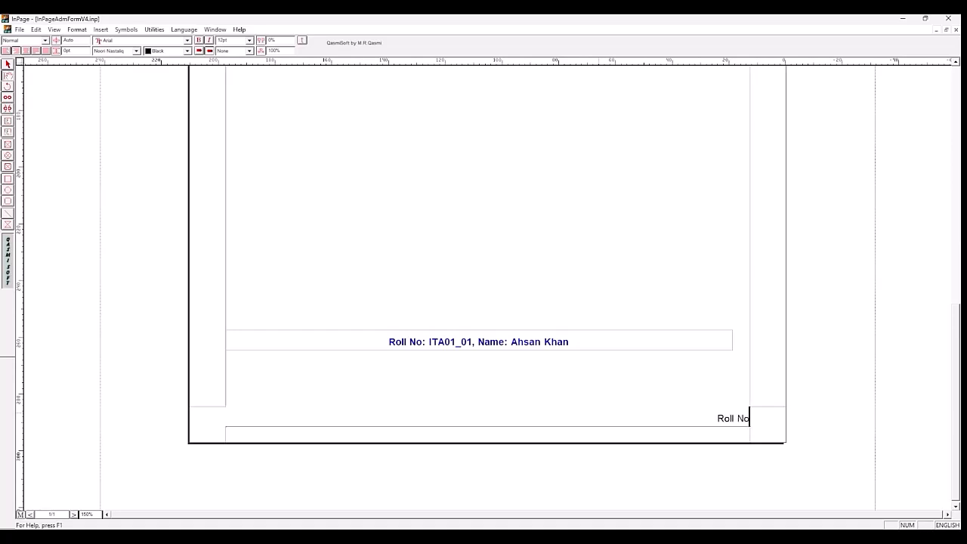
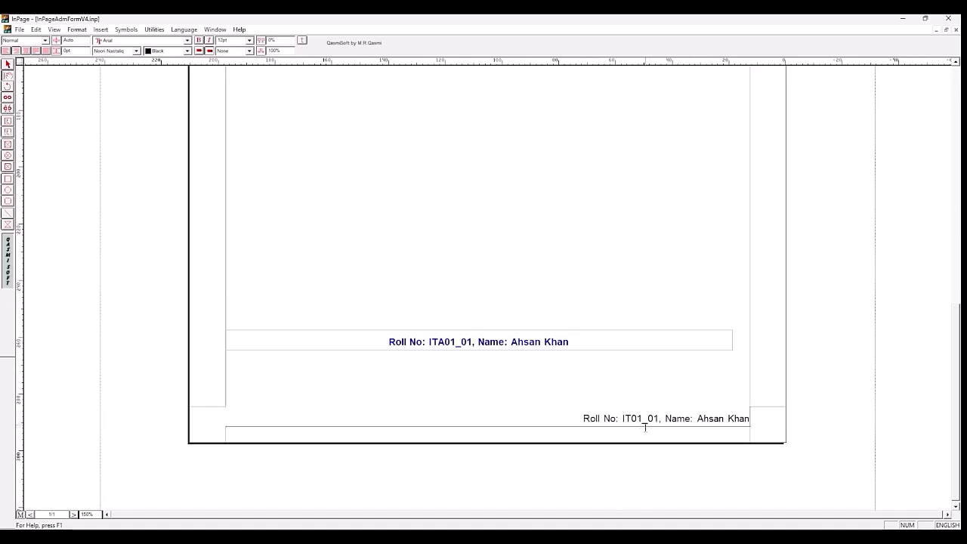
Step: Centre the new footer line in its box and make the whole line bold
{"action": "left_click", "coordinate": [636, 419]}
{"action": "left_click", "coordinate": [27, 51]}
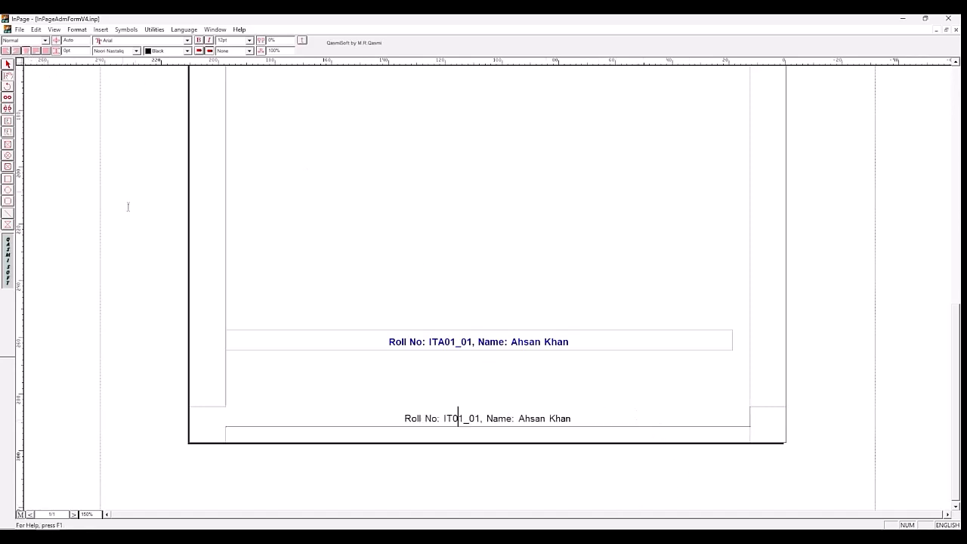
{"action": "triple_click", "coordinate": [435, 420]}
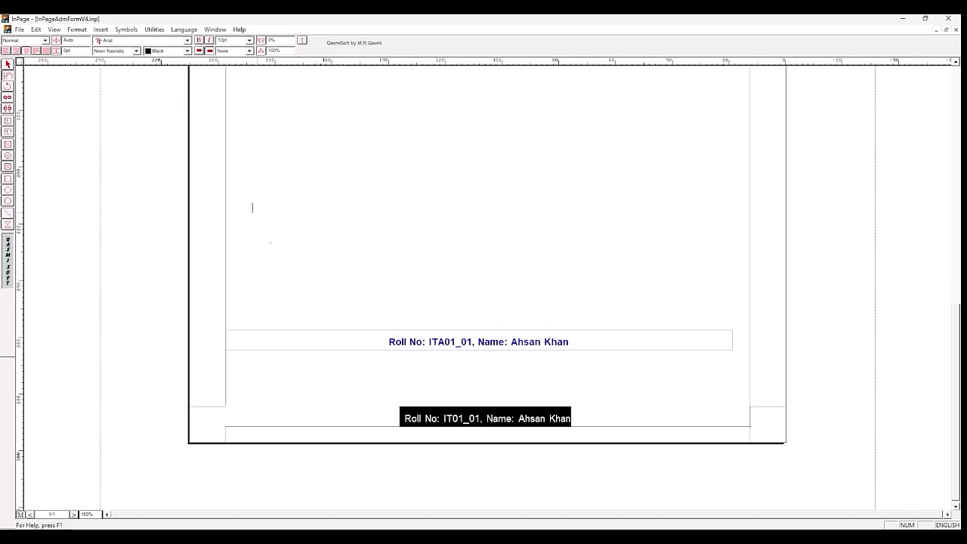
{"action": "left_click", "coordinate": [199, 40]}
Step: Set the new footer line's text colour to Blue
{"action": "left_click", "coordinate": [186, 51]}
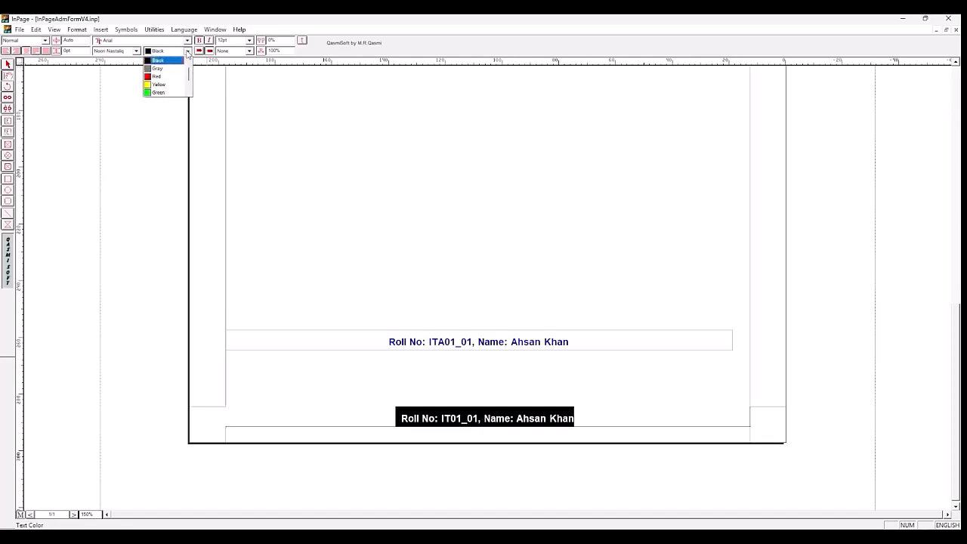
{"action": "left_click_drag", "start_coordinate": [190, 72], "coordinate": [189, 85]}
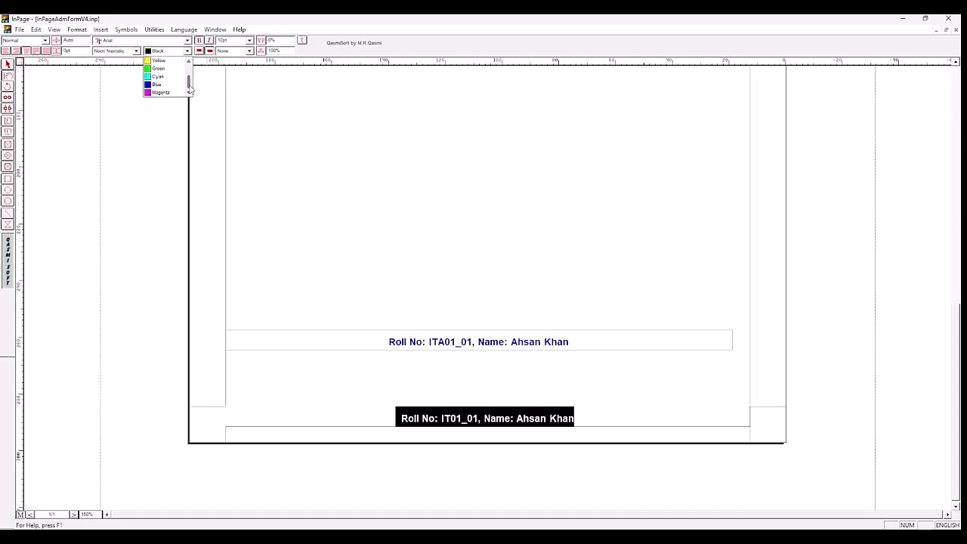
{"action": "left_click", "coordinate": [173, 89]}
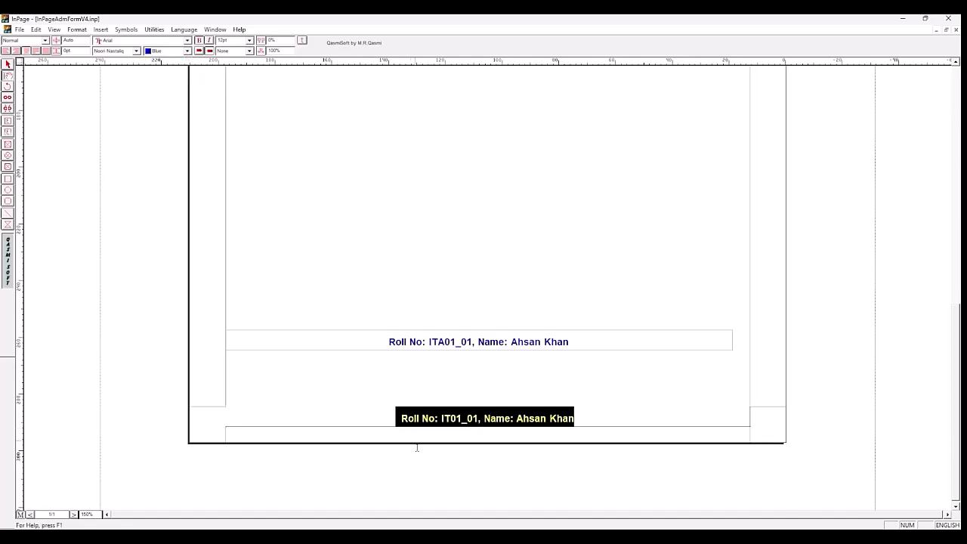
Step: Move the new footer text box down about 3 mm within the bottom margin
{"action": "left_click", "coordinate": [7, 65]}
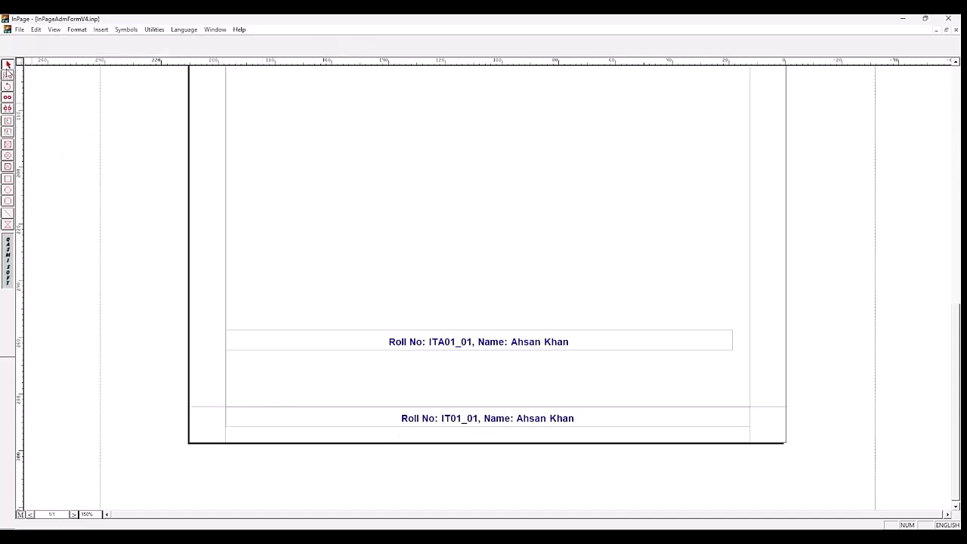
{"action": "left_click", "coordinate": [313, 425]}
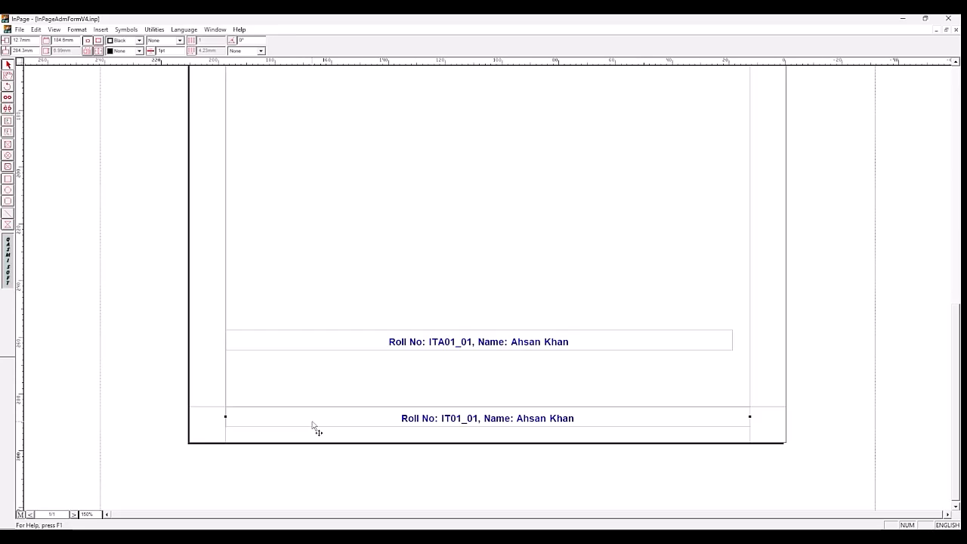
{"action": "key", "text": "Down"}
{"action": "key", "text": "Down"}
{"action": "key", "text": "Down"}
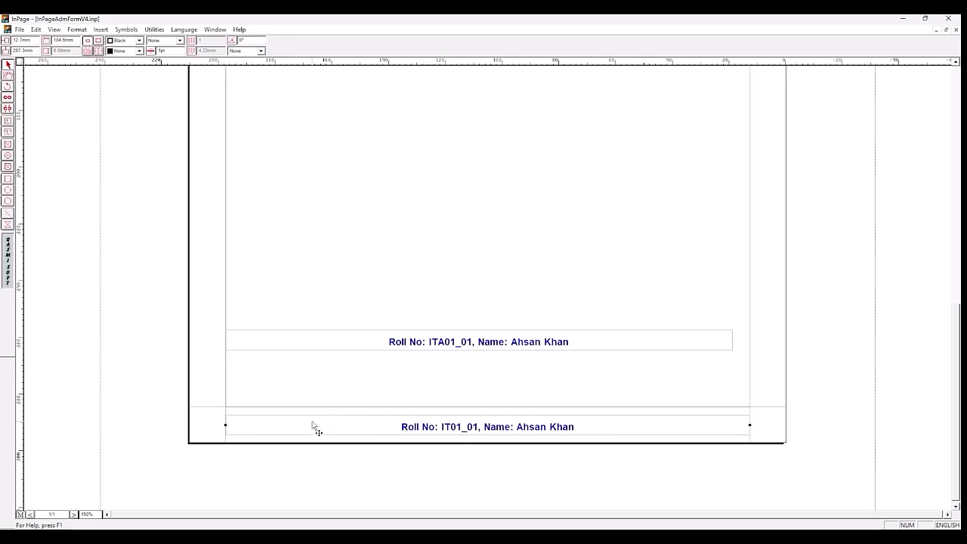
Step: Delete the old footer text box from the master page body and accept its removal from all pages
{"action": "left_click", "coordinate": [364, 349]}
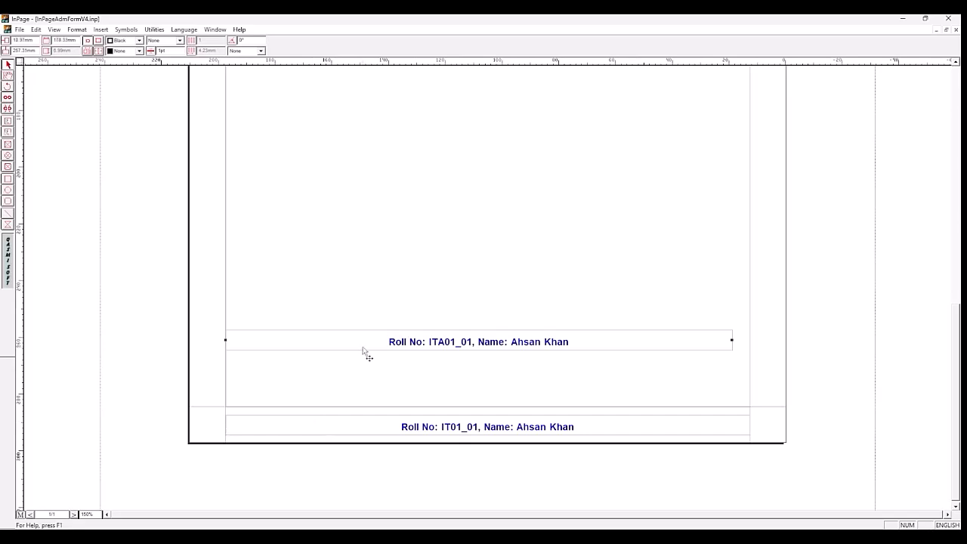
{"action": "key", "text": "Delete"}
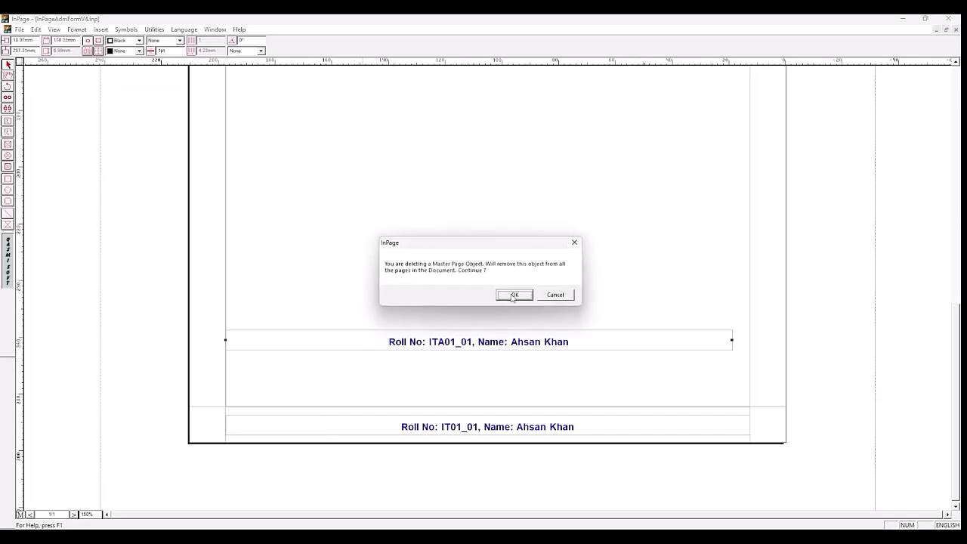
{"action": "left_click", "coordinate": [513, 295]}
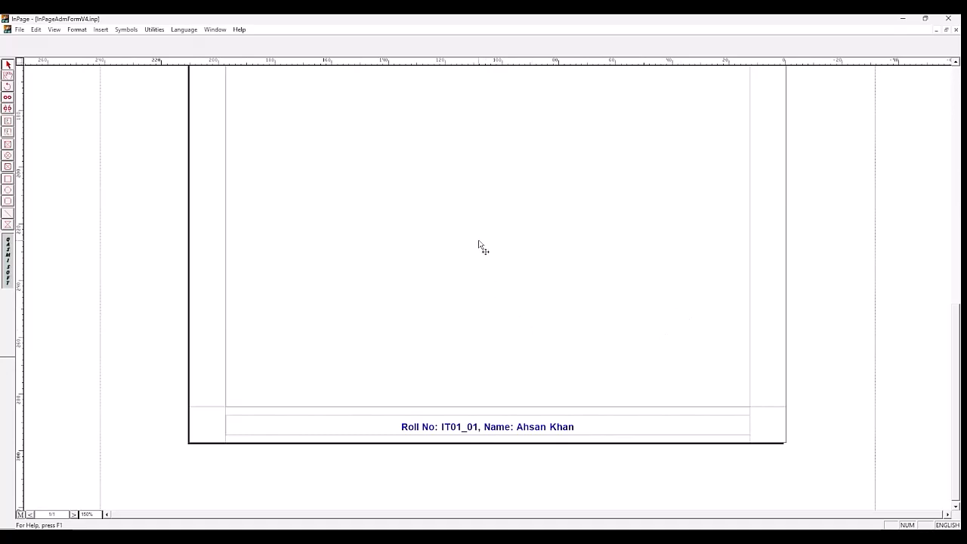
Step: Go through pages 1 and 2 of the document to examine the new header on each
{"action": "left_click_drag", "start_coordinate": [956, 406], "coordinate": [956, 232]}
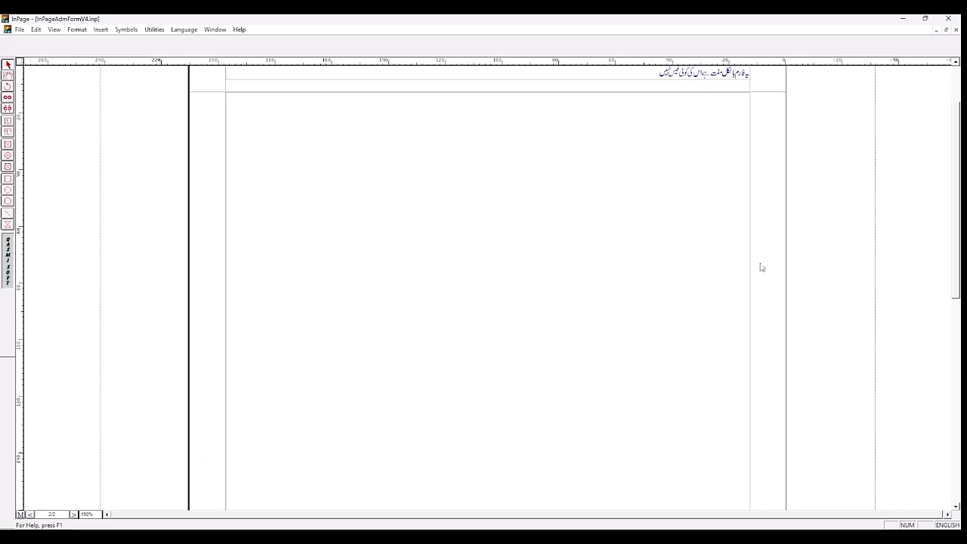
{"action": "left_click_drag", "start_coordinate": [958, 271], "coordinate": [958, 257]}
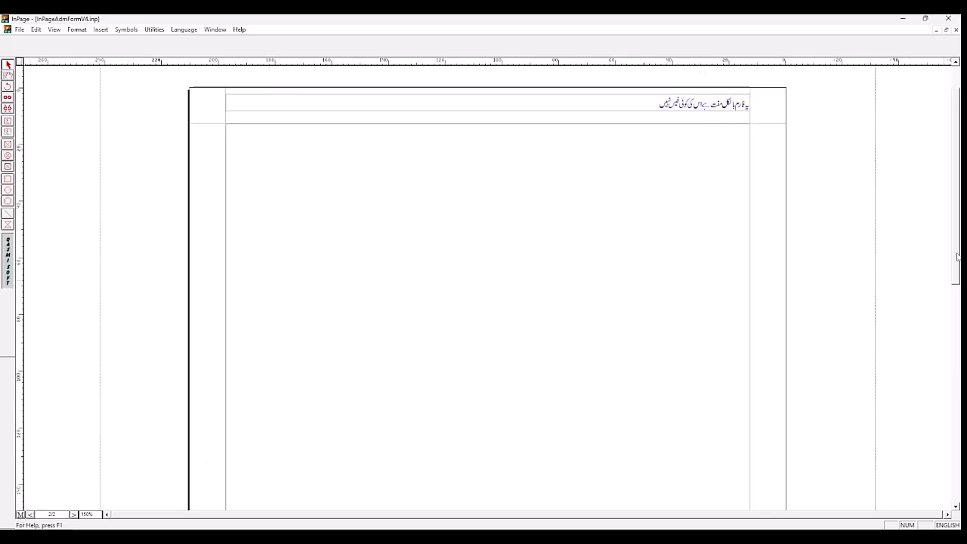
{"action": "left_click", "coordinate": [73, 514]}
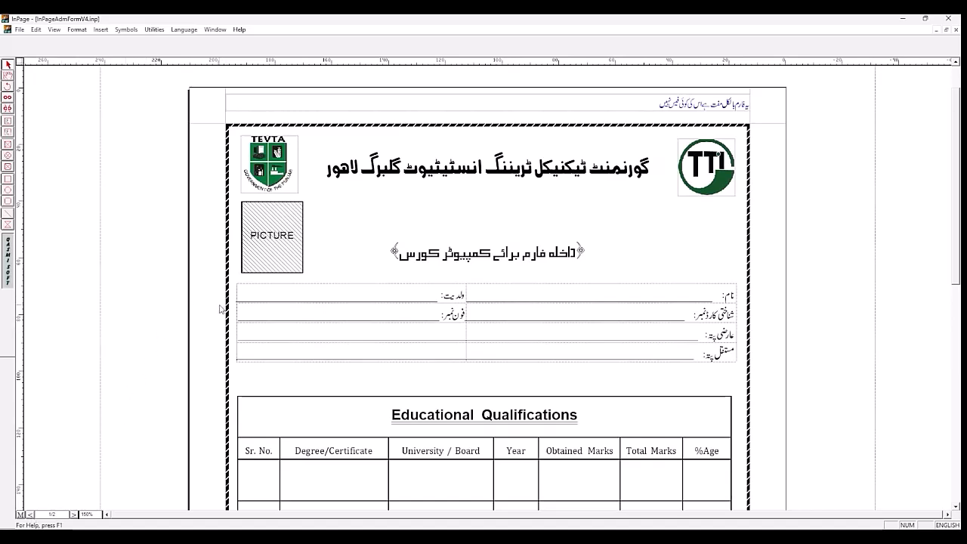
{"action": "left_click", "coordinate": [30, 516]}
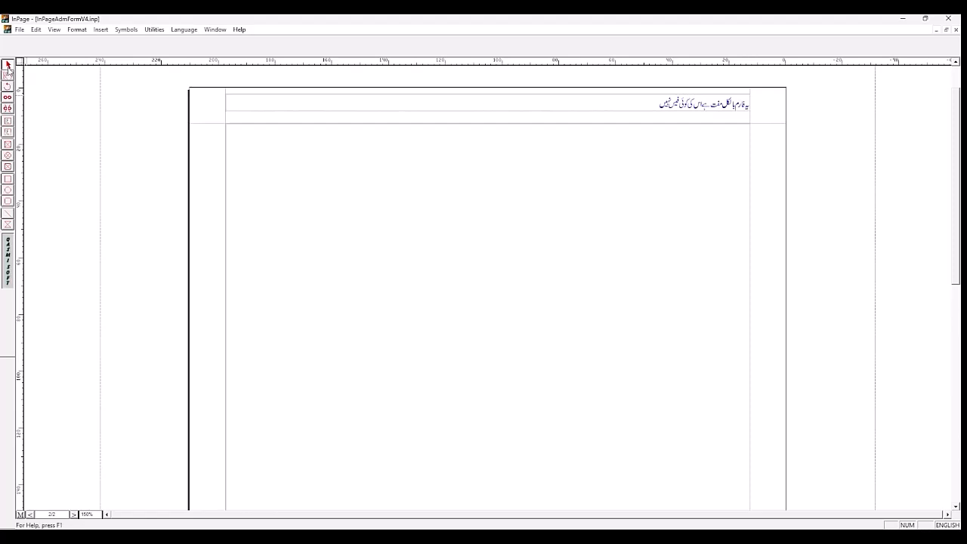
Step: Give the main text frame on page 2 the diagonal-striped border style
{"action": "left_click", "coordinate": [238, 226]}
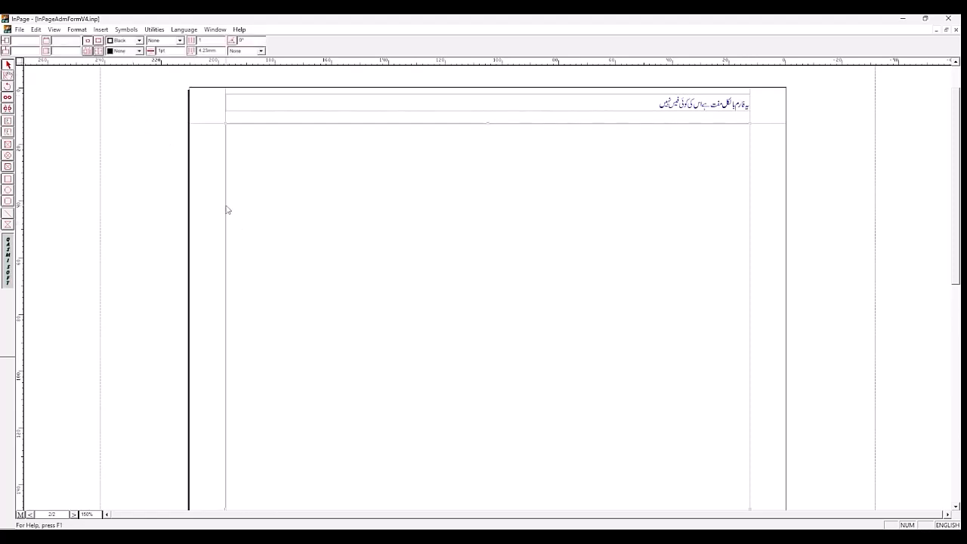
{"action": "left_click_drag", "start_coordinate": [958, 251], "coordinate": [958, 297]}
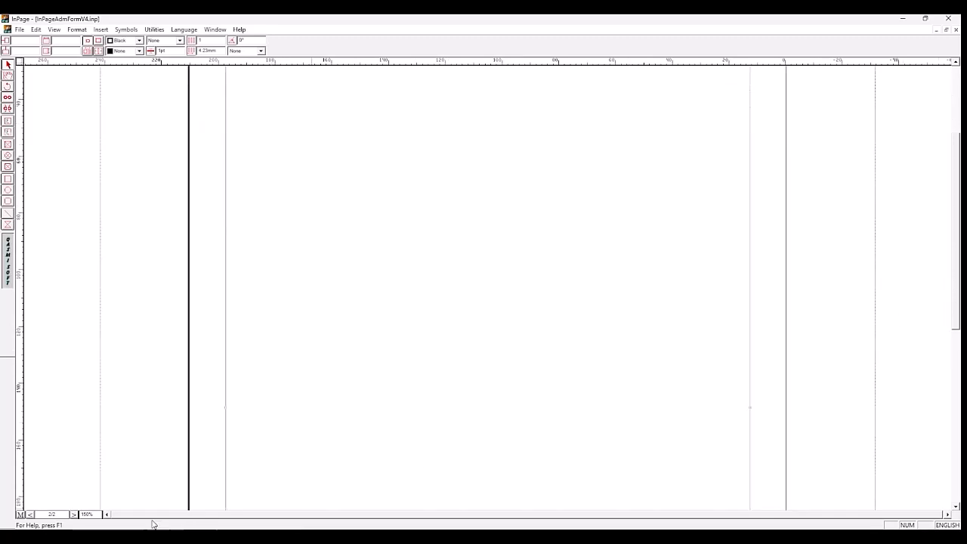
{"action": "double_click", "coordinate": [99, 515]}
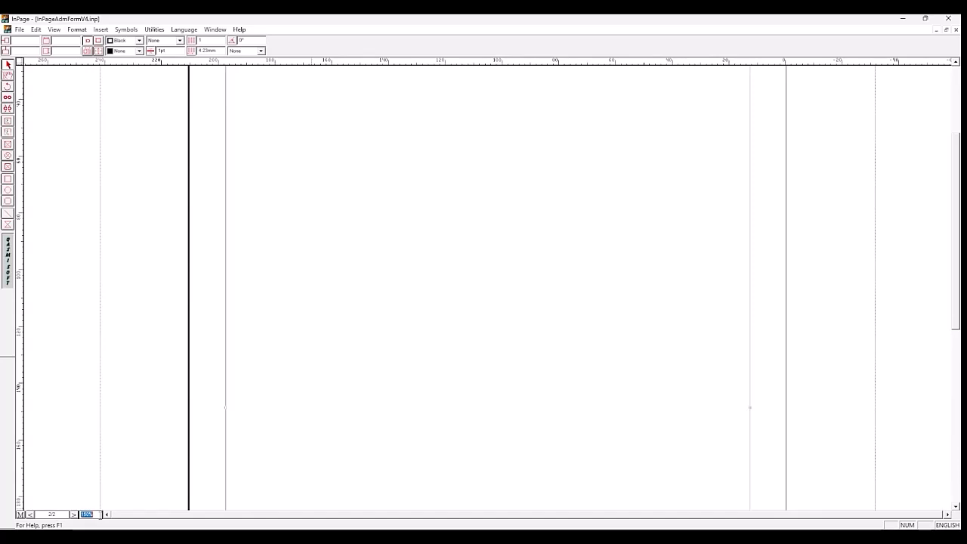
{"action": "type", "text": "75"}
{"action": "key", "text": "Return"}
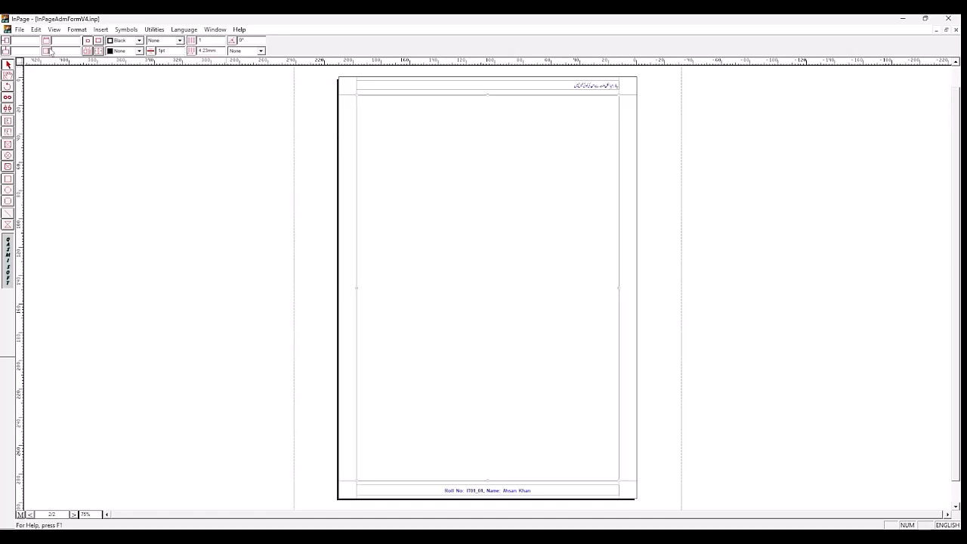
{"action": "left_click", "coordinate": [180, 41]}
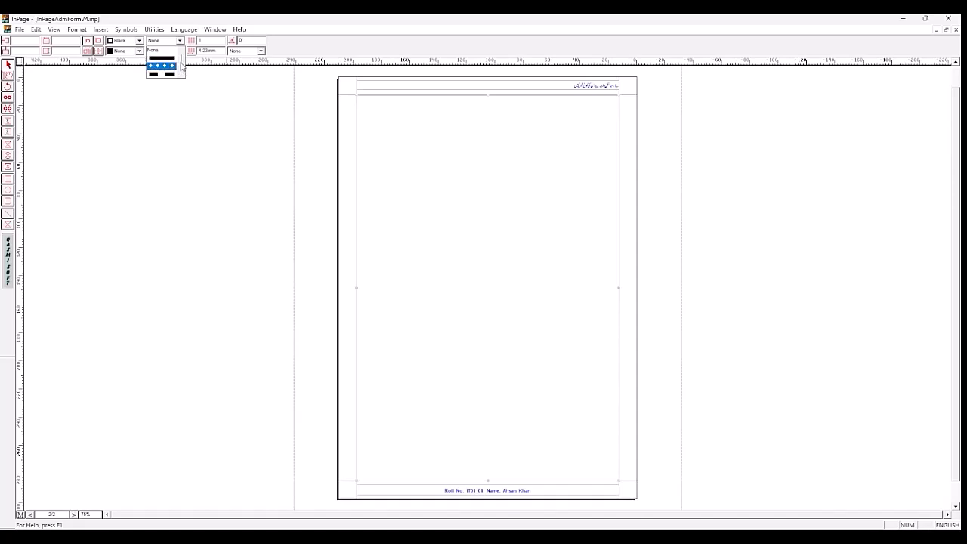
{"action": "left_click", "coordinate": [182, 74]}
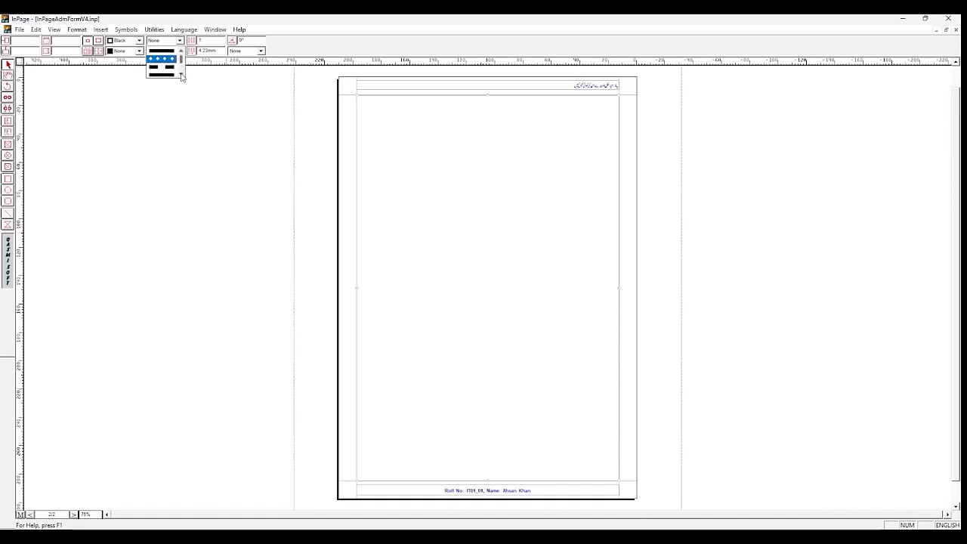
{"action": "left_click", "coordinate": [181, 74]}
{"action": "left_click", "coordinate": [181, 75]}
{"action": "left_click", "coordinate": [181, 75]}
{"action": "left_click", "coordinate": [182, 75]}
{"action": "left_click", "coordinate": [181, 75]}
{"action": "left_click", "coordinate": [181, 75]}
{"action": "left_click", "coordinate": [182, 75]}
{"action": "left_click", "coordinate": [182, 75]}
{"action": "left_click", "coordinate": [182, 75]}
{"action": "left_click", "coordinate": [182, 75]}
{"action": "left_click", "coordinate": [182, 74]}
{"action": "left_click", "coordinate": [181, 75]}
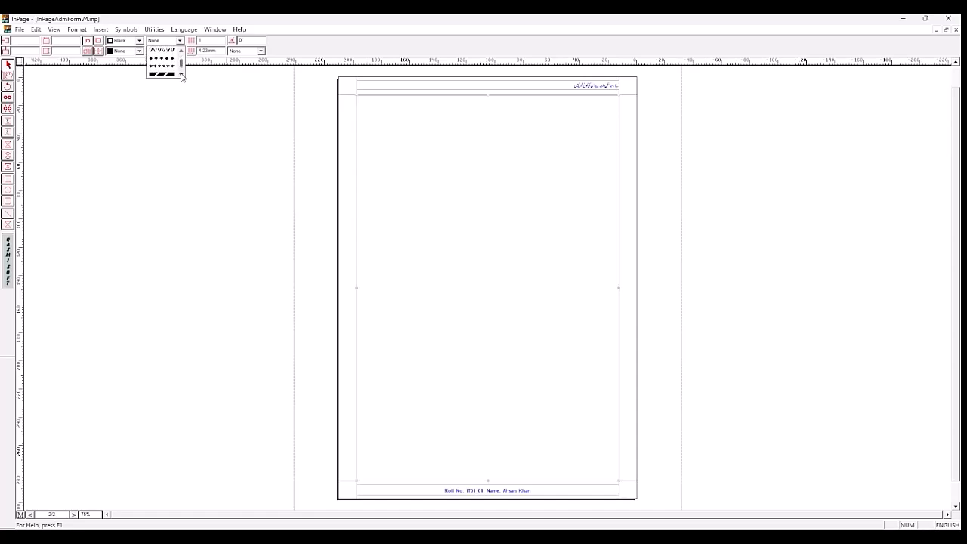
{"action": "left_click", "coordinate": [161, 74]}
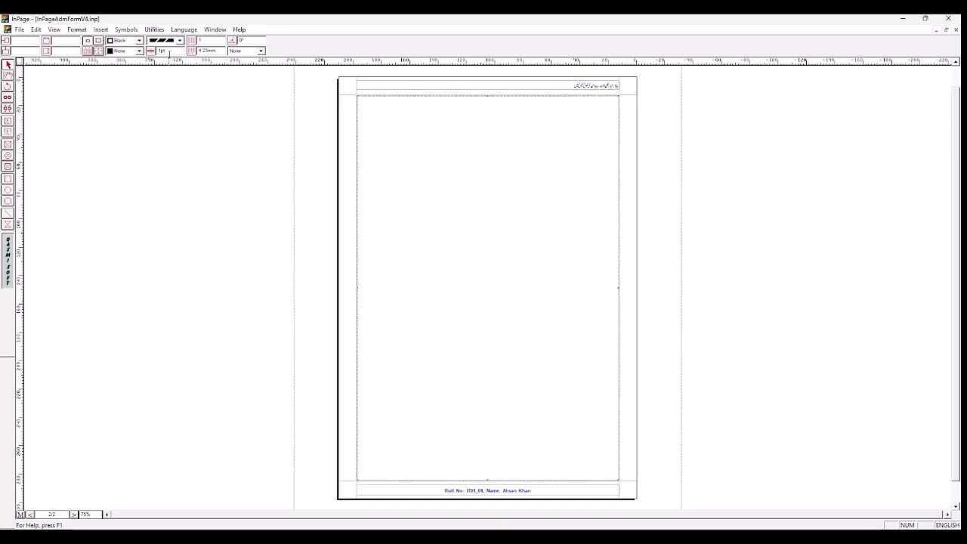
Step: Set the page 2 frame's border width to 3 pt
{"action": "double_click", "coordinate": [161, 50]}
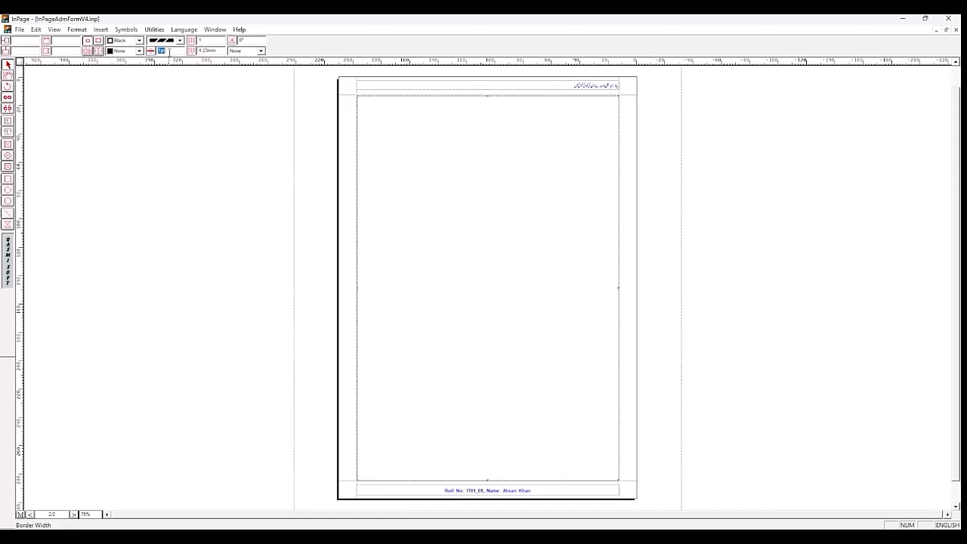
{"action": "type", "text": "3"}
{"action": "key", "text": "Return"}
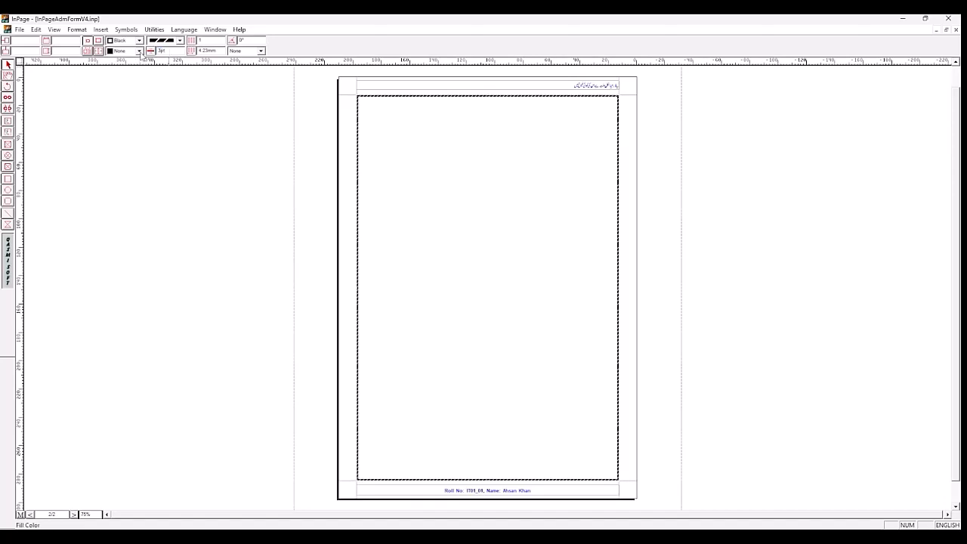
Step: Try a Black fill on the page 2 frame, and set its fill back to None
{"action": "left_click", "coordinate": [139, 51]}
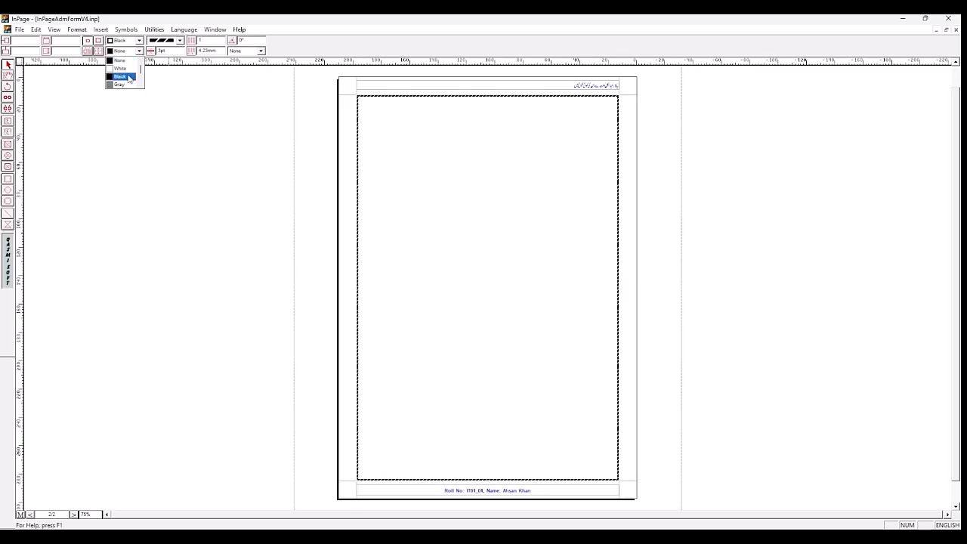
{"action": "left_click", "coordinate": [127, 77]}
{"action": "left_click", "coordinate": [139, 50]}
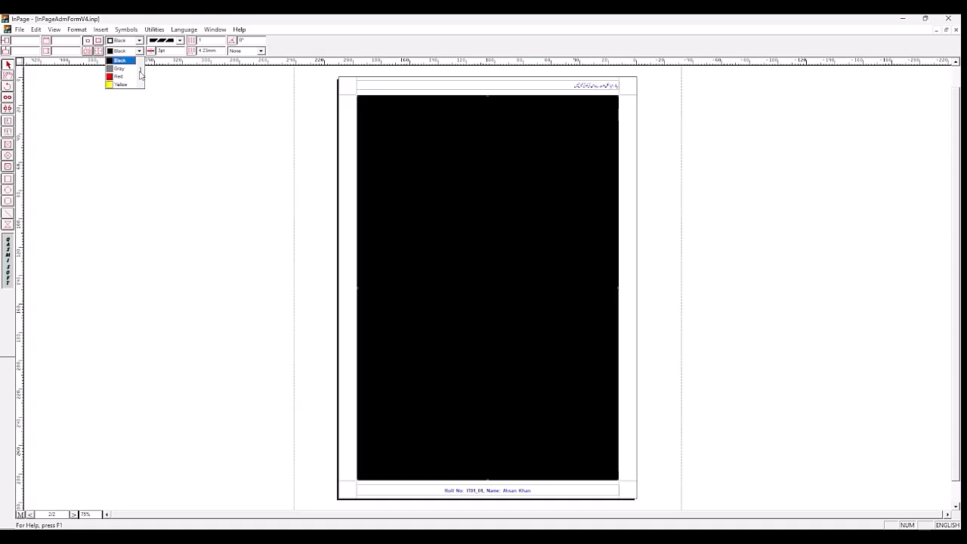
{"action": "left_click_drag", "start_coordinate": [142, 72], "coordinate": [142, 65]}
{"action": "left_click", "coordinate": [120, 61]}
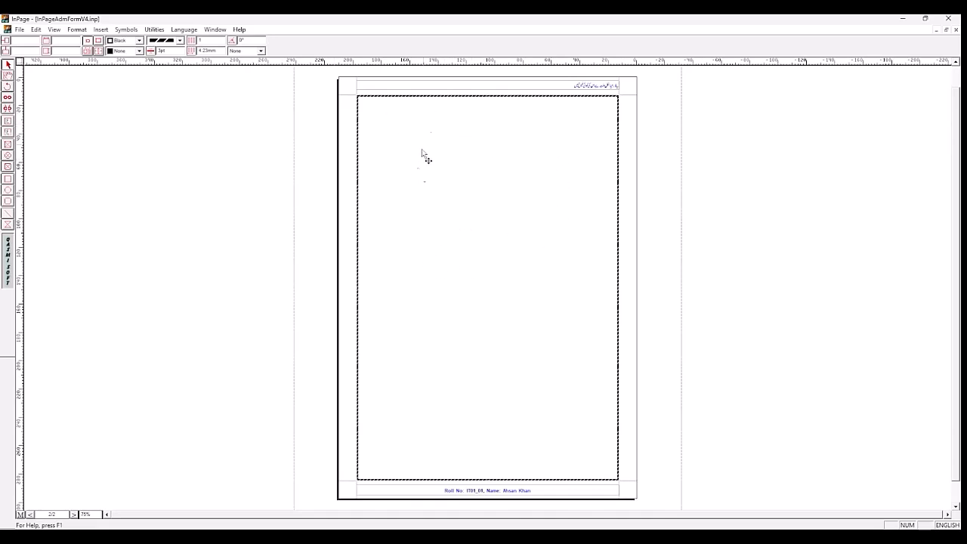
Step: Try Gray and Cyan fills on the page 2 frame, and return its fill to None
{"action": "left_click", "coordinate": [139, 51]}
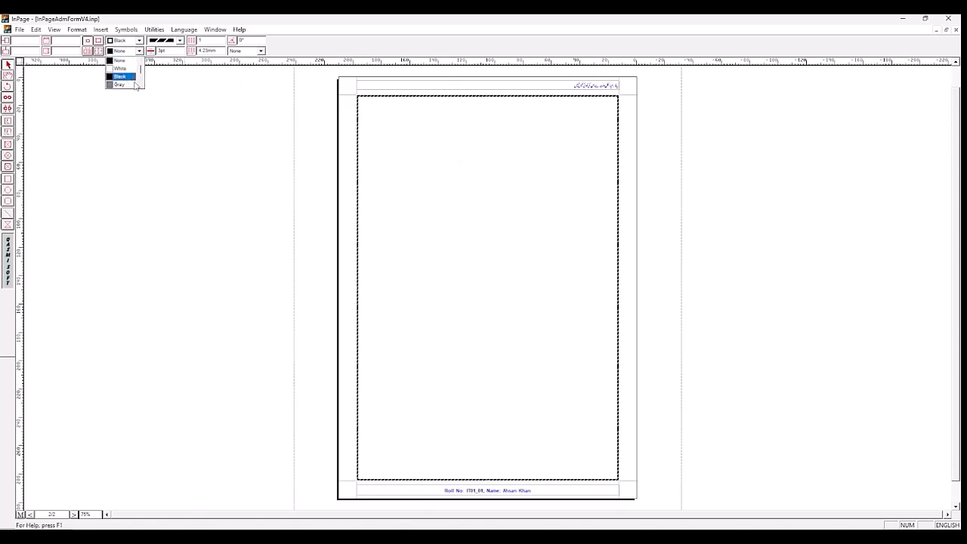
{"action": "left_click", "coordinate": [128, 84]}
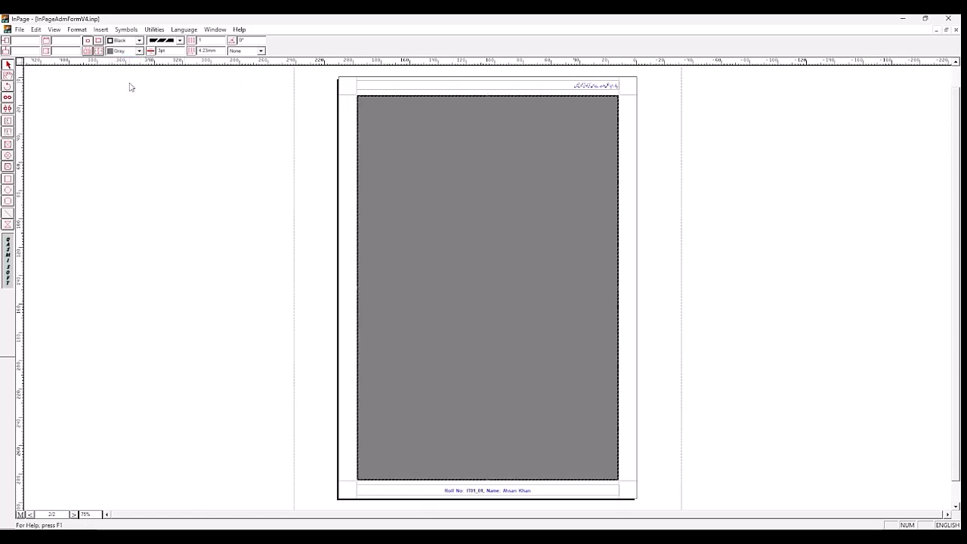
{"action": "left_click", "coordinate": [139, 51]}
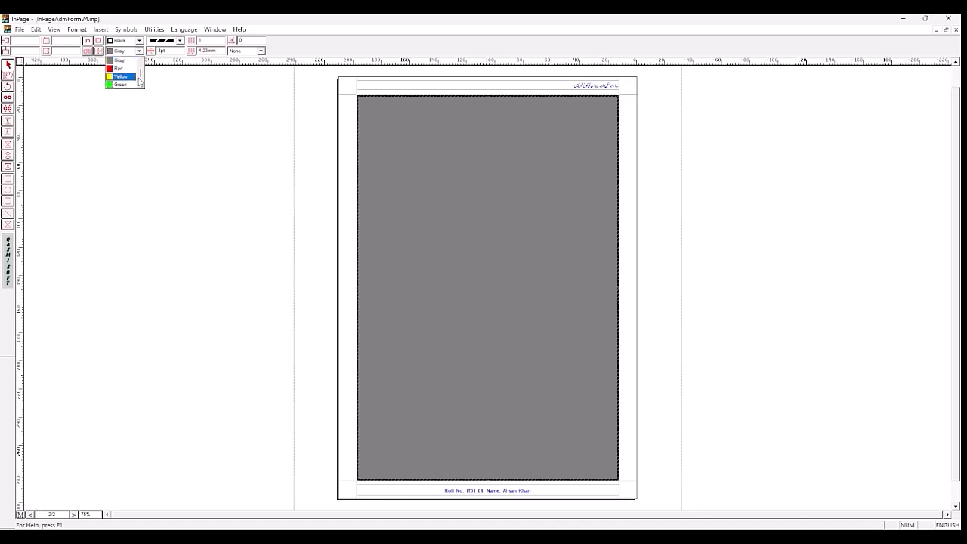
{"action": "left_click", "coordinate": [141, 85]}
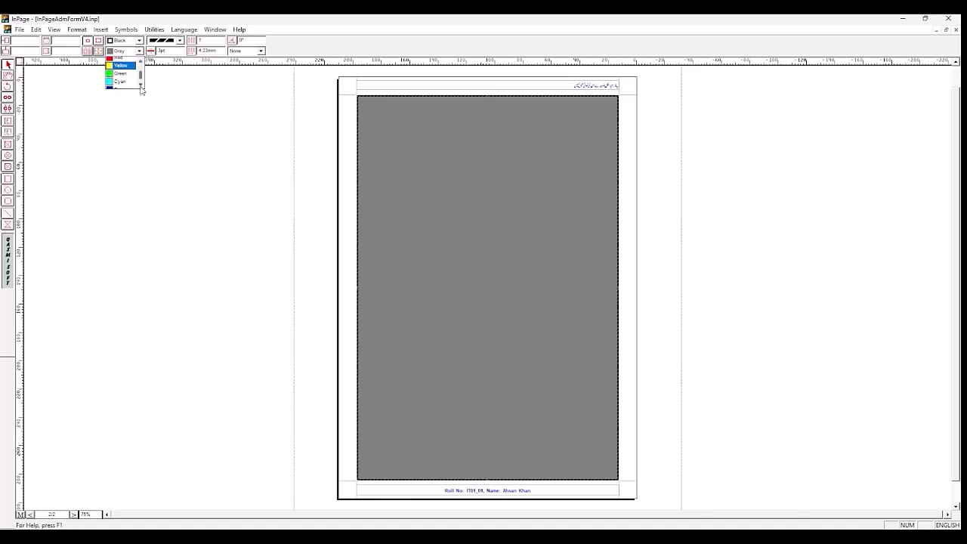
{"action": "left_click", "coordinate": [127, 78]}
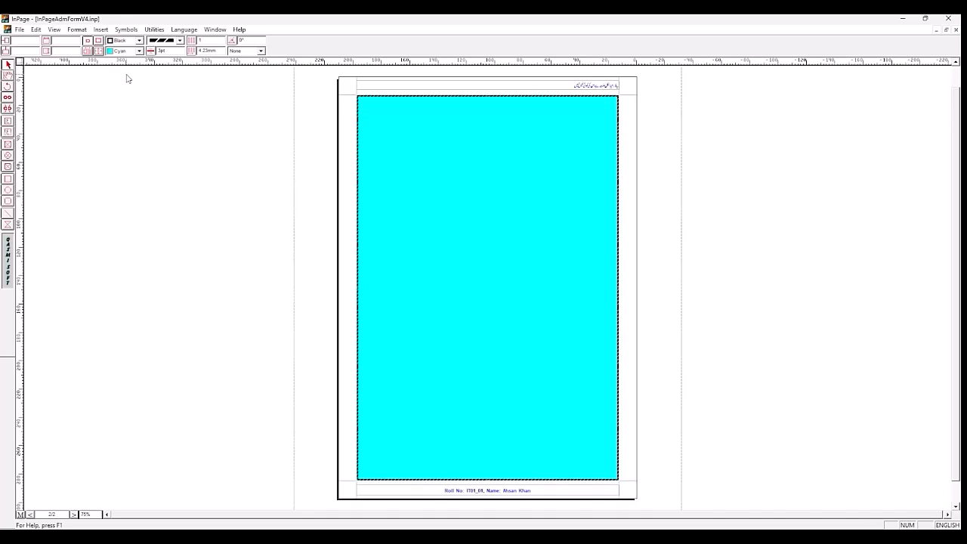
{"action": "left_click", "coordinate": [139, 51]}
{"action": "left_click", "coordinate": [140, 60]}
{"action": "left_click", "coordinate": [140, 60]}
{"action": "left_click", "coordinate": [124, 60]}
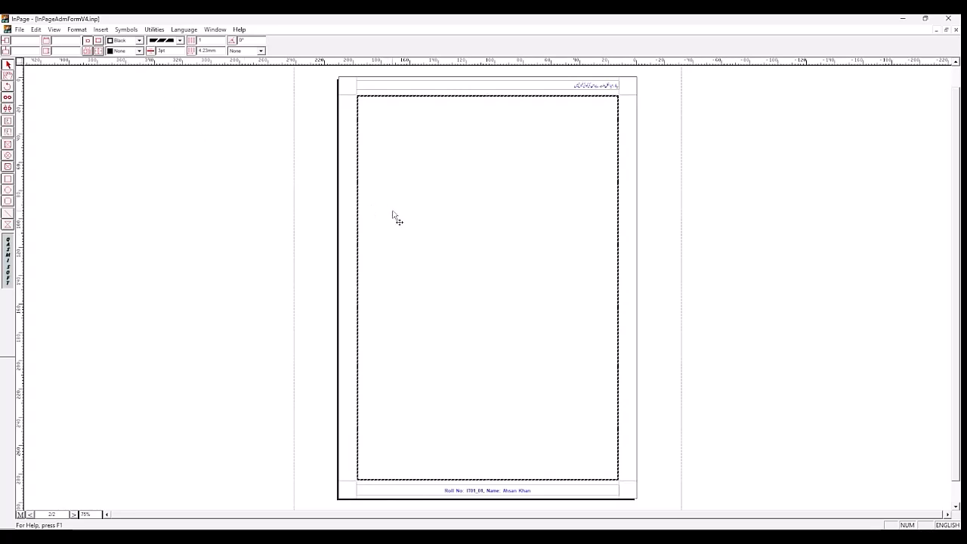
Step: Save the document under its existing name
{"action": "left_click", "coordinate": [21, 31]}
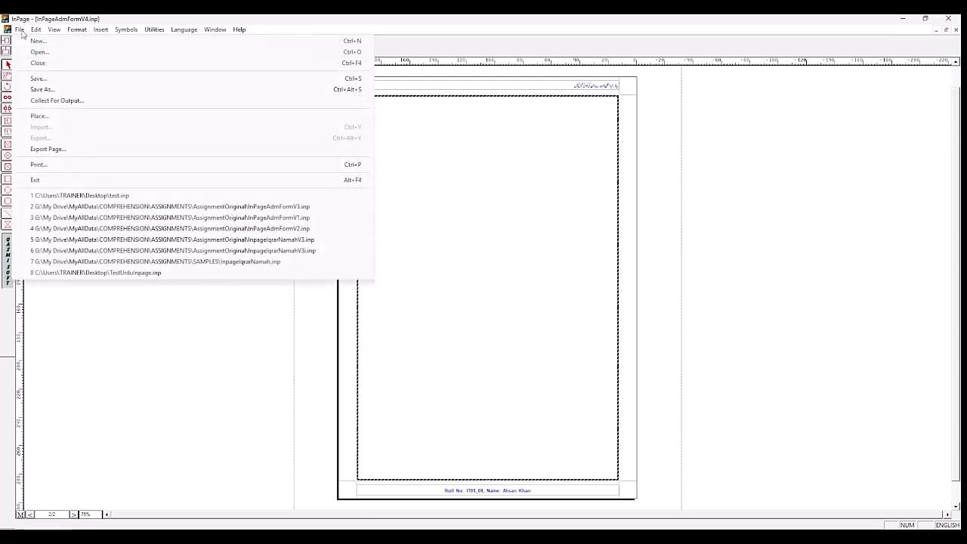
{"action": "left_click", "coordinate": [36, 78]}
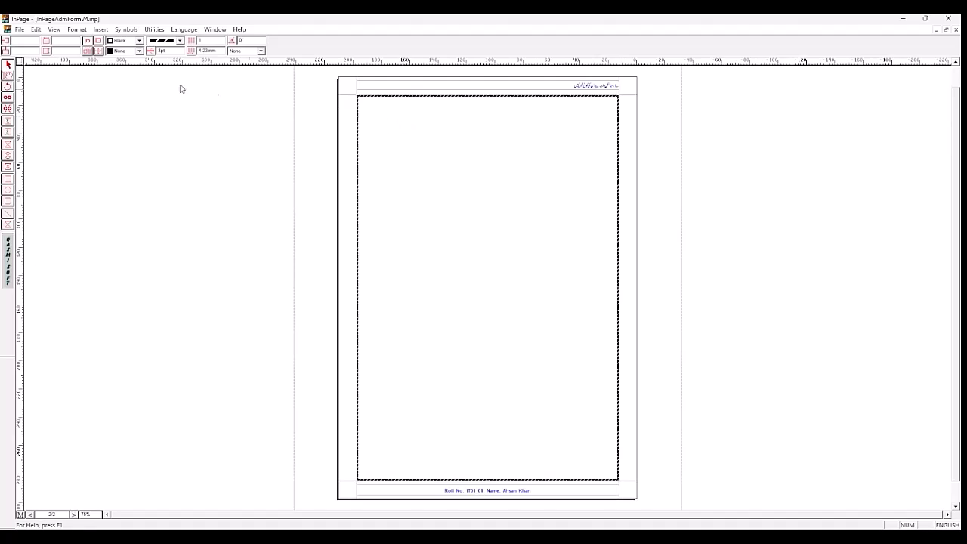
Step: Start text editing in the page 2 frame and switch the typing language to Urdu
{"action": "left_click", "coordinate": [7, 76]}
{"action": "left_click", "coordinate": [492, 118]}
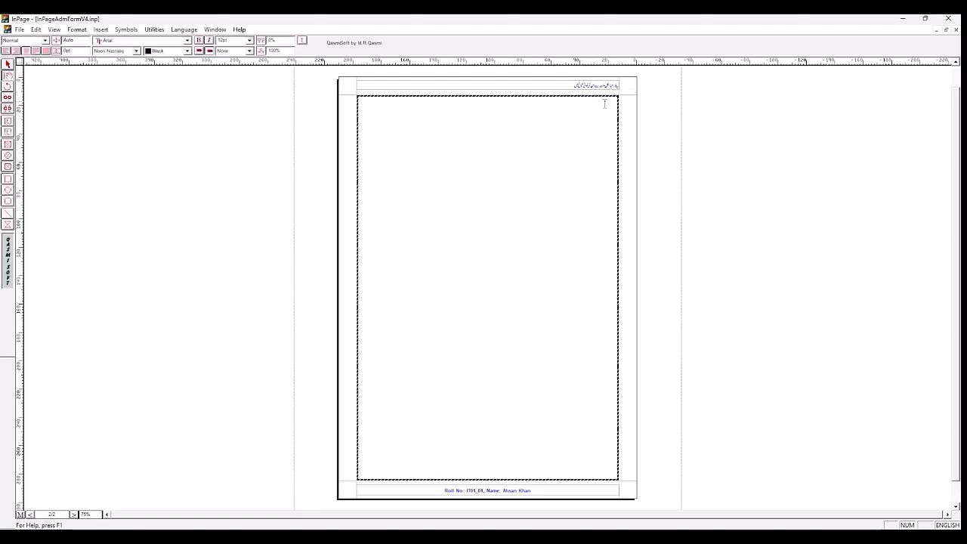
{"action": "left_click", "coordinate": [948, 525]}
{"action": "double_click", "coordinate": [87, 514]}
{"action": "type", "text": "150"}
{"action": "key", "text": "Return"}
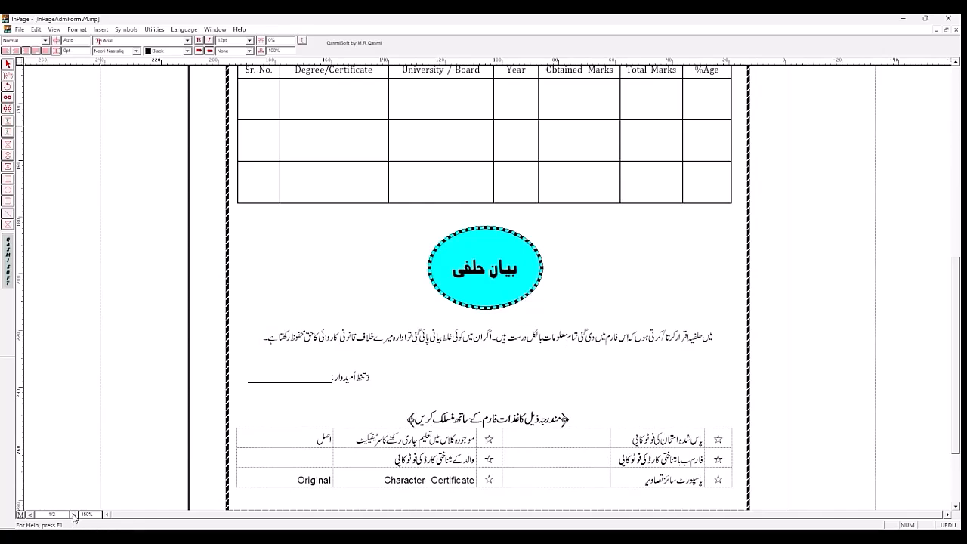
Step: Try to enter Urdu text in the page 2 frame, and delete the letter ف from the end of page 1
{"action": "left_click", "coordinate": [32, 514]}
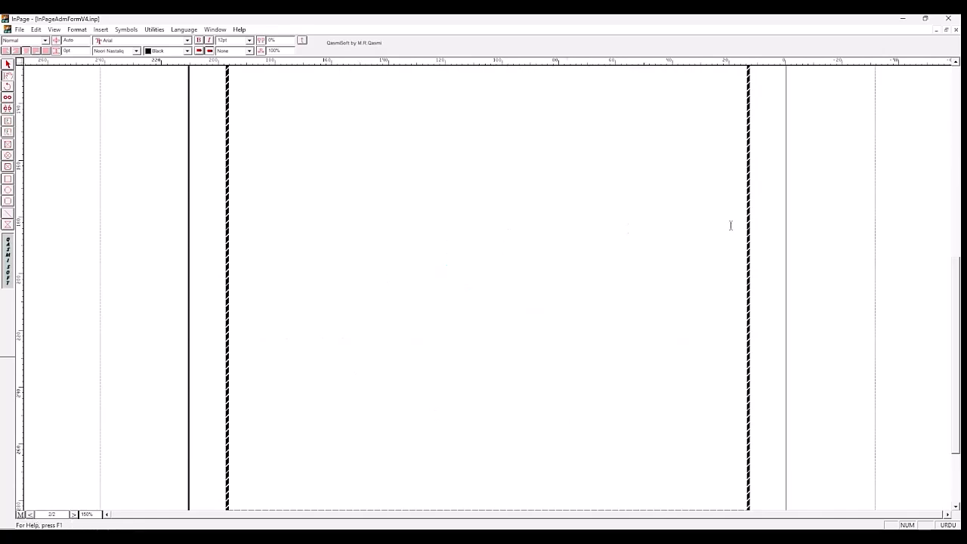
{"action": "left_click_drag", "start_coordinate": [957, 399], "coordinate": [953, 206]}
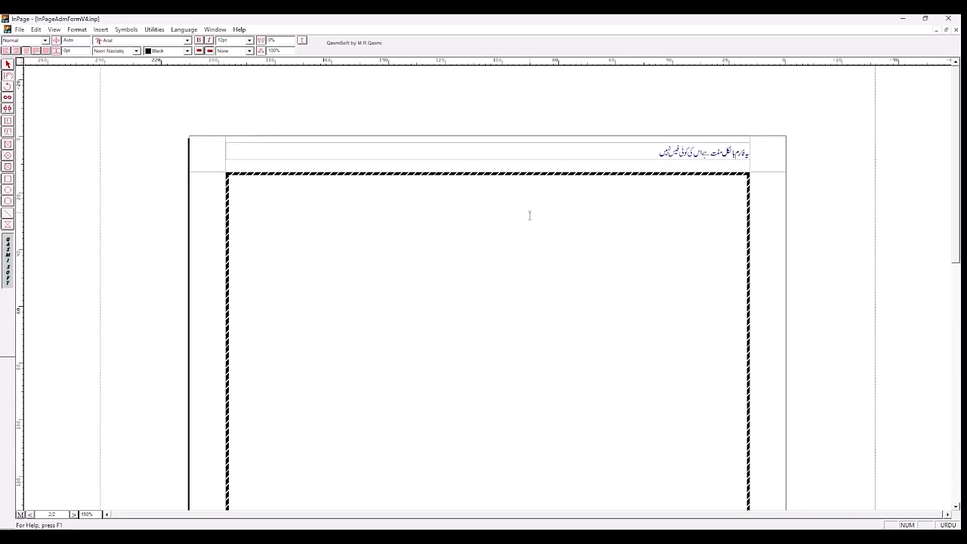
{"action": "scroll", "coordinate": [529, 216], "scroll_direction": "up", "scroll_amount": 5}
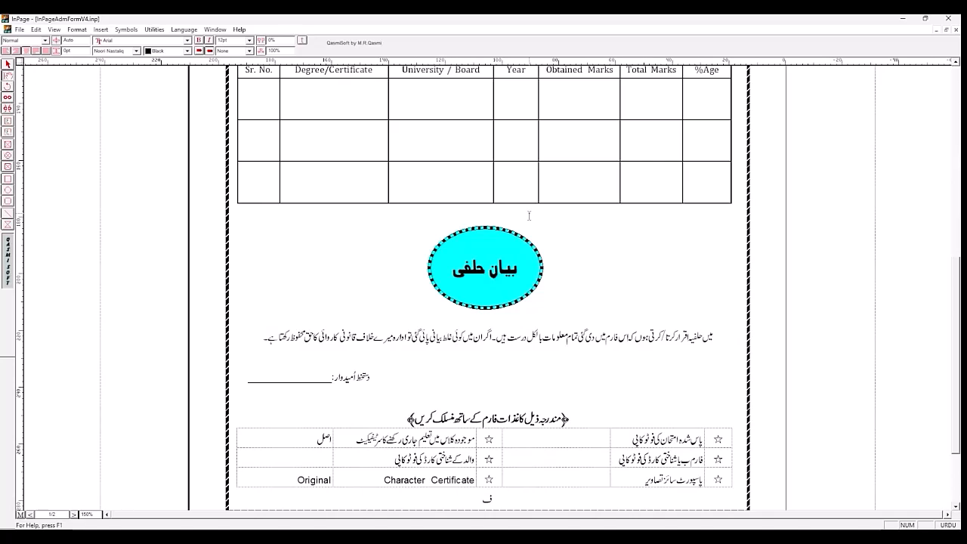
{"action": "key", "text": "BackSpace"}
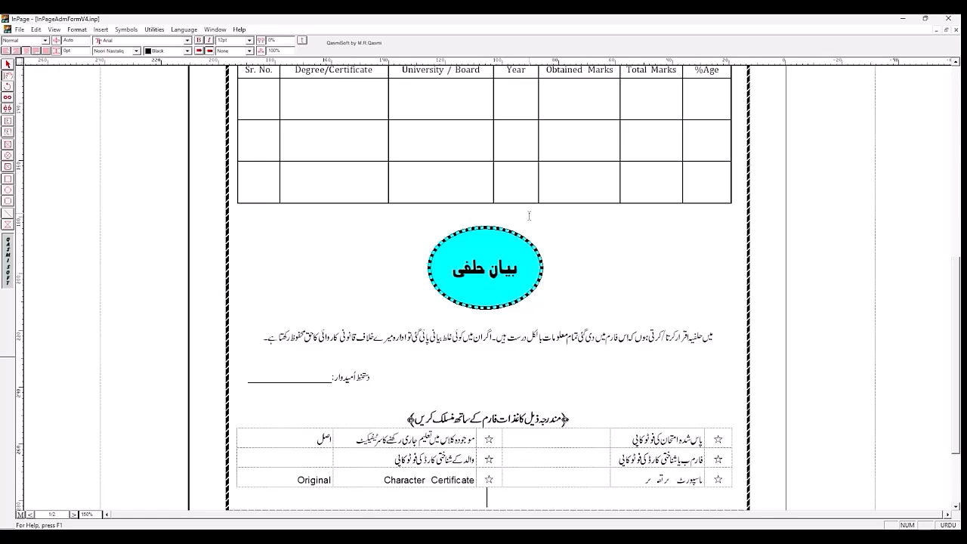
Step: Insert a new line after the required-documents table at the end of page 1 to carry the text cursor onto page 2
{"action": "left_click_drag", "start_coordinate": [958, 298], "coordinate": [958, 347]}
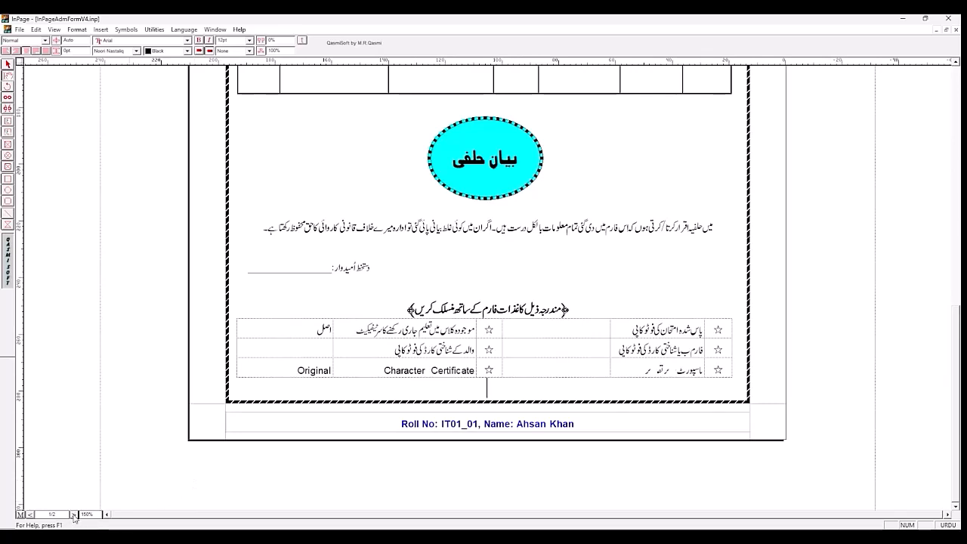
{"action": "left_click", "coordinate": [31, 515]}
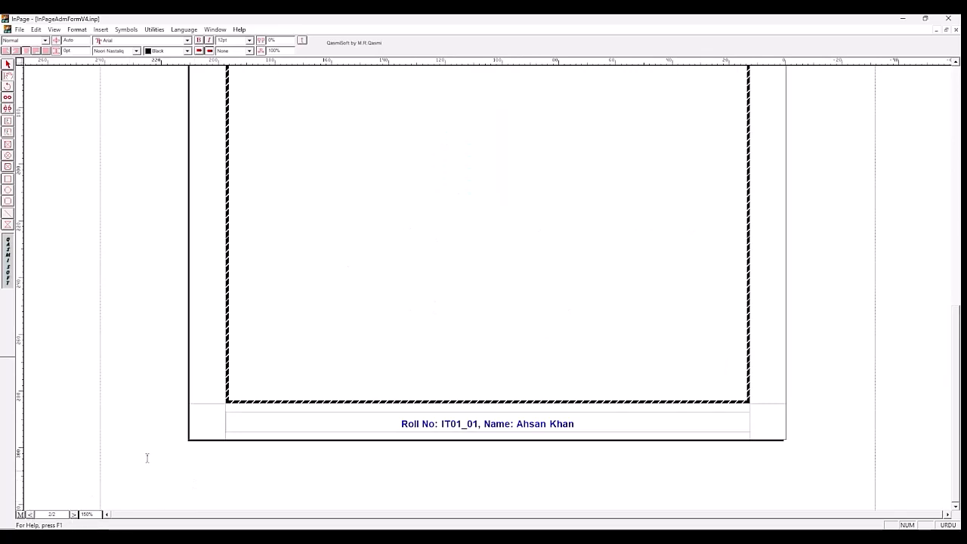
{"action": "left_click_drag", "start_coordinate": [956, 382], "coordinate": [956, 143]}
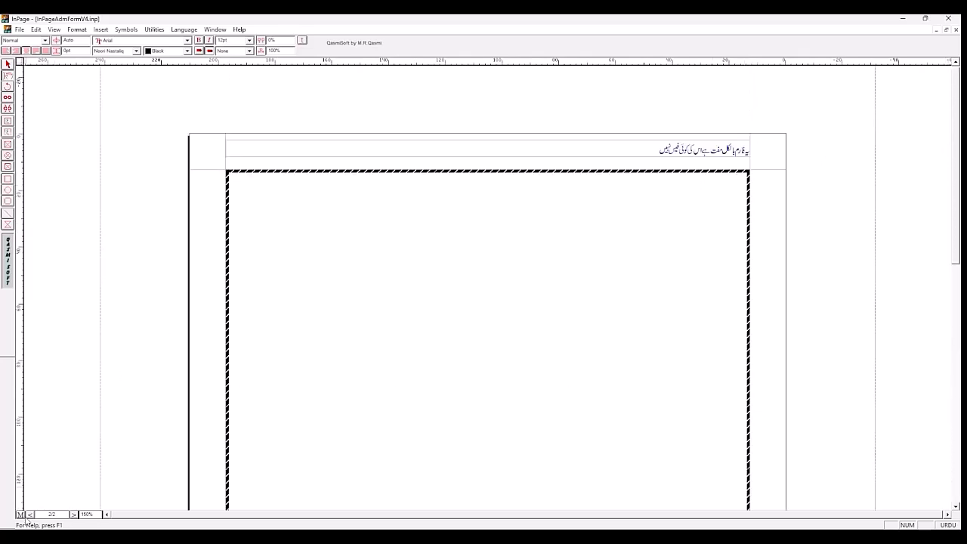
{"action": "left_click", "coordinate": [30, 514]}
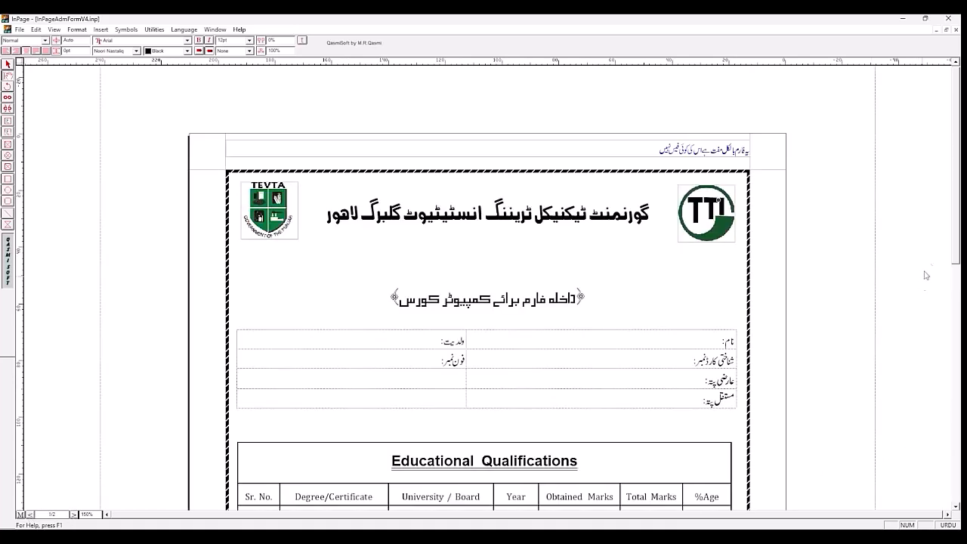
{"action": "left_click_drag", "start_coordinate": [956, 269], "coordinate": [956, 499]}
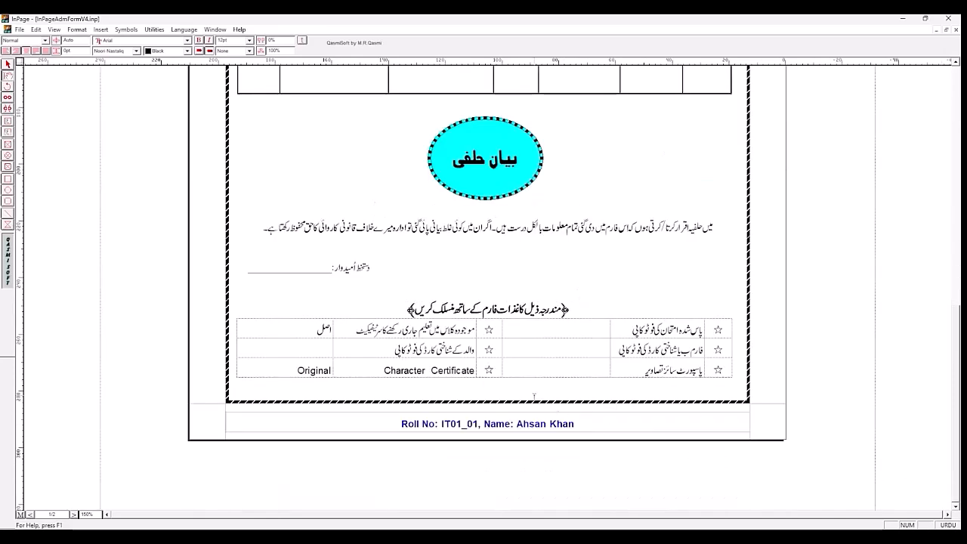
{"action": "key", "text": "Return"}
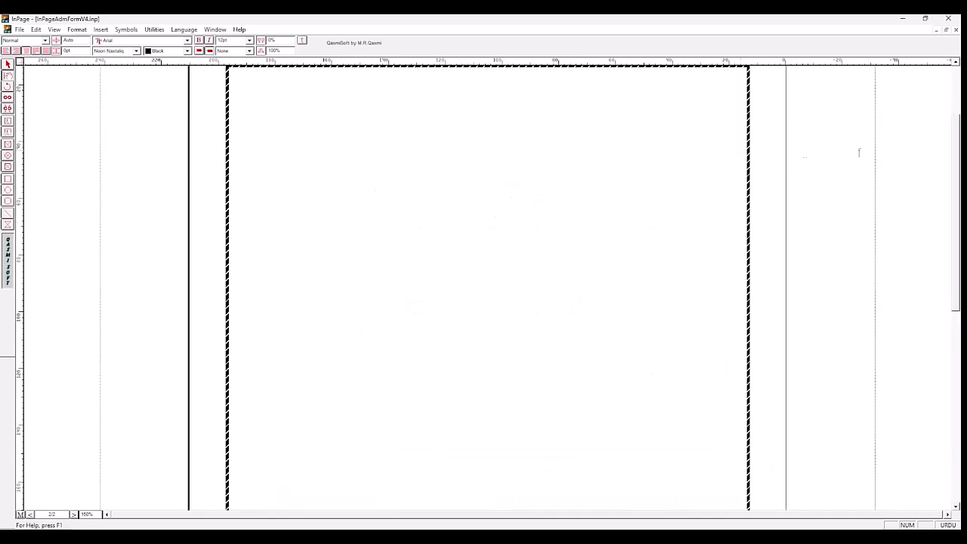
{"action": "left_click_drag", "start_coordinate": [957, 303], "coordinate": [956, 236]}
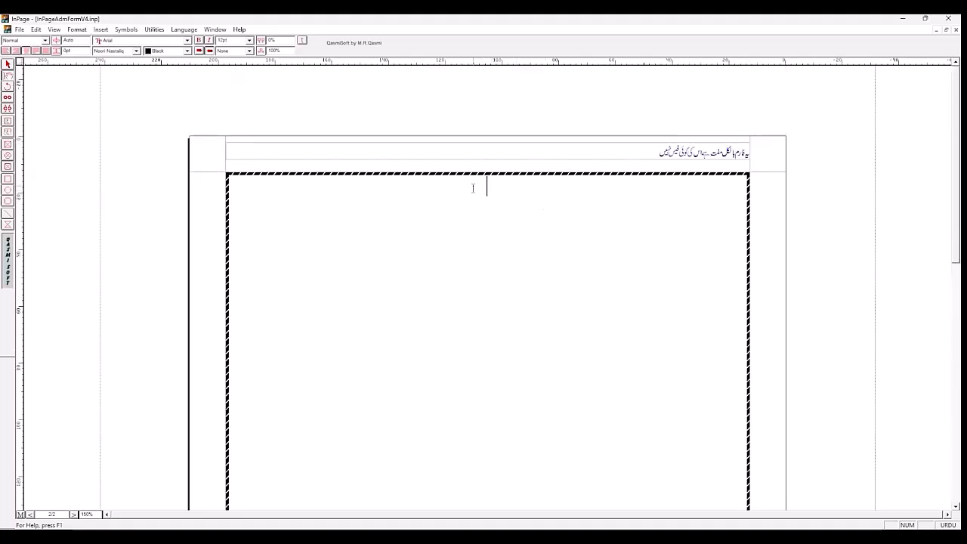
Step: Enter the heading "گورنمنٹ ٹیکنیکل ٹریننگ انسٹیٹیوٹ گلبرگ لاہور" on a new line in the page 2 frame
{"action": "key", "text": "Return"}
{"action": "type", "text": "گورنمنٹ ٹیکنیکل"}
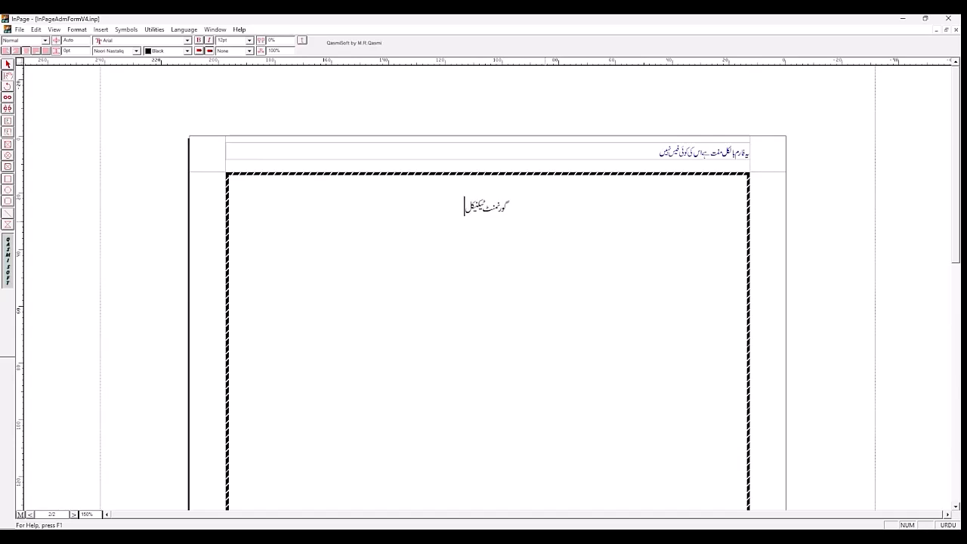
{"action": "type", "text": " ٹریننگ انس"}
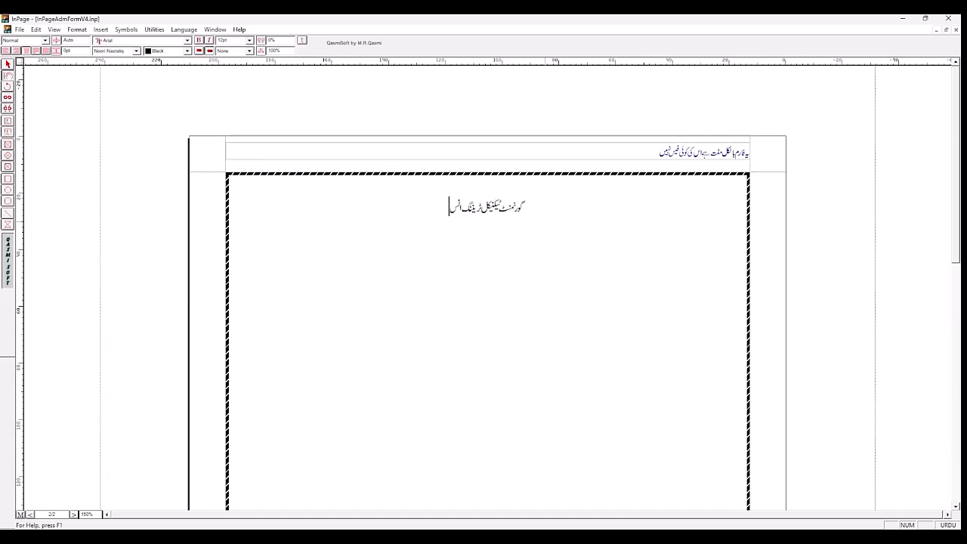
{"action": "type", "text": "ٹیٹیوٹ گ"}
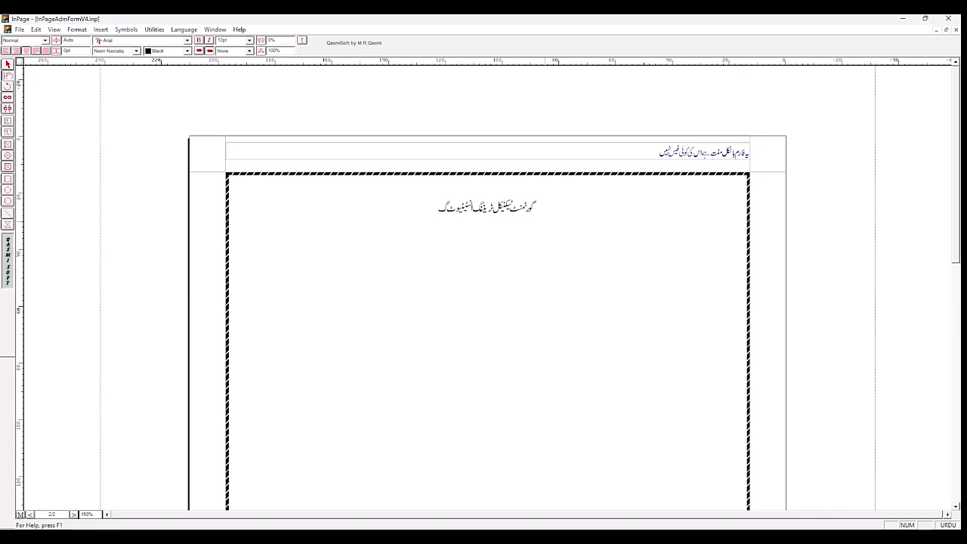
{"action": "type", "text": "لبرگ لاہور"}
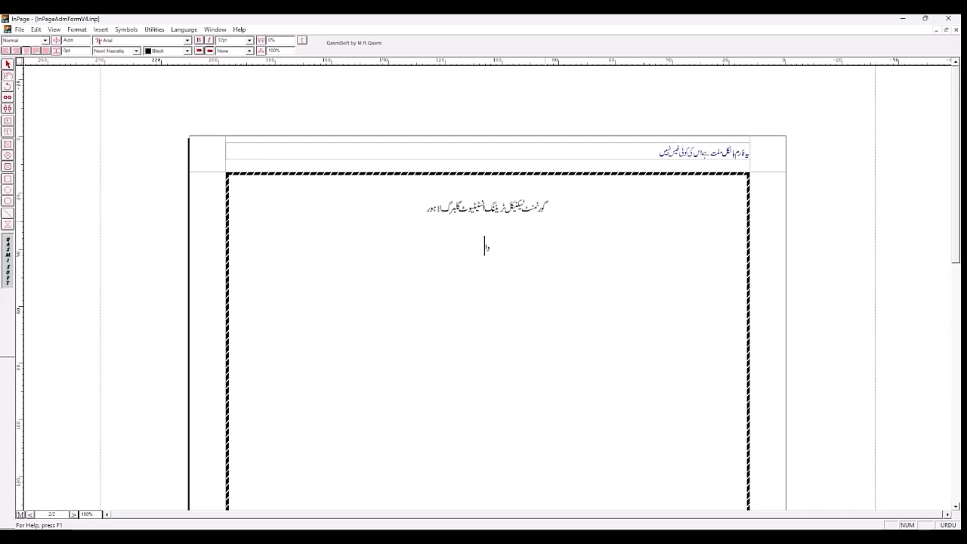
Step: Enter the subtitle "داخلہ فارم کمپیوٹر کورس" below the institute heading
{"action": "type", "text": "داخلہ فارم"}
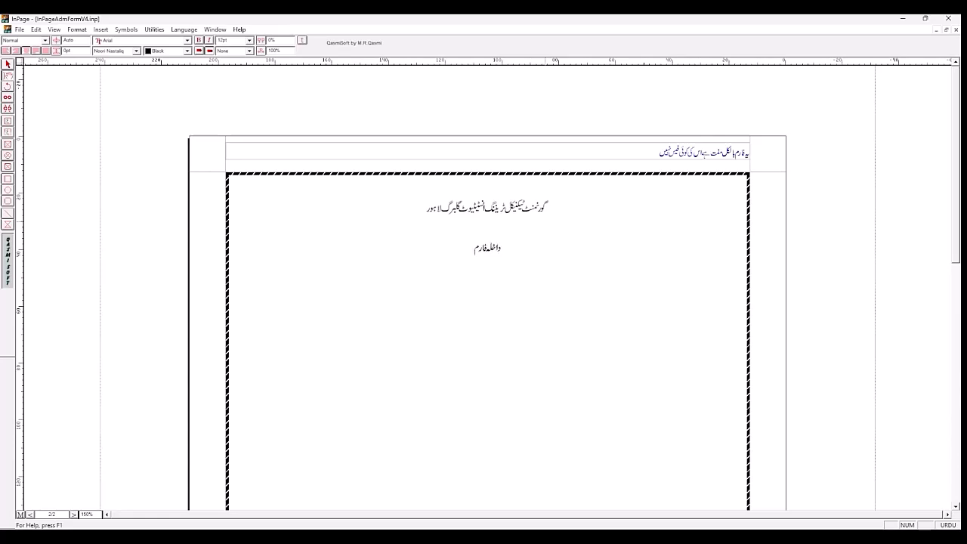
{"action": "type", "text": " کمپیوٹر کورس"}
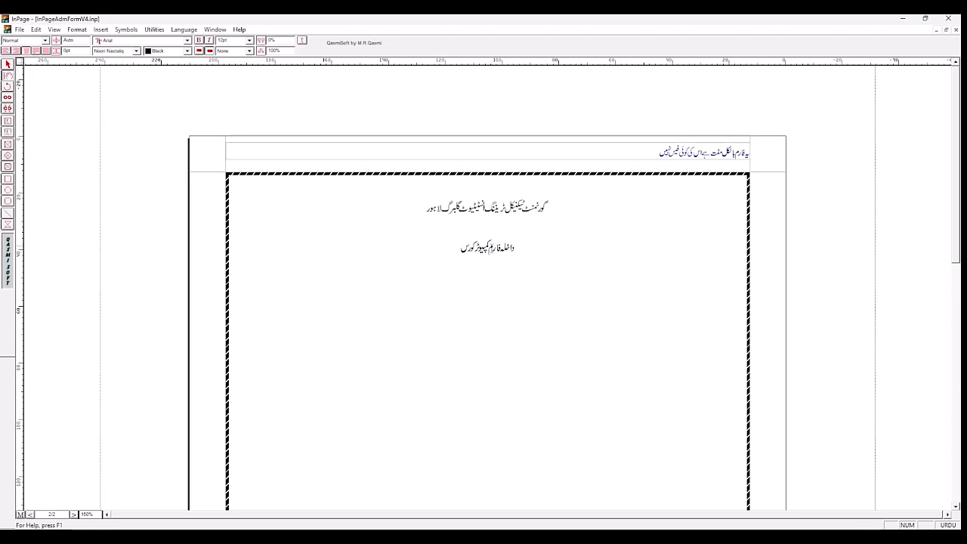
Step: Enclose the subtitle "داخلہ فارم کمپیوٹر کورس" in ornamental opening and closing bracket symbols
{"action": "left_click", "coordinate": [552, 248]}
{"action": "left_click", "coordinate": [144, 192]}
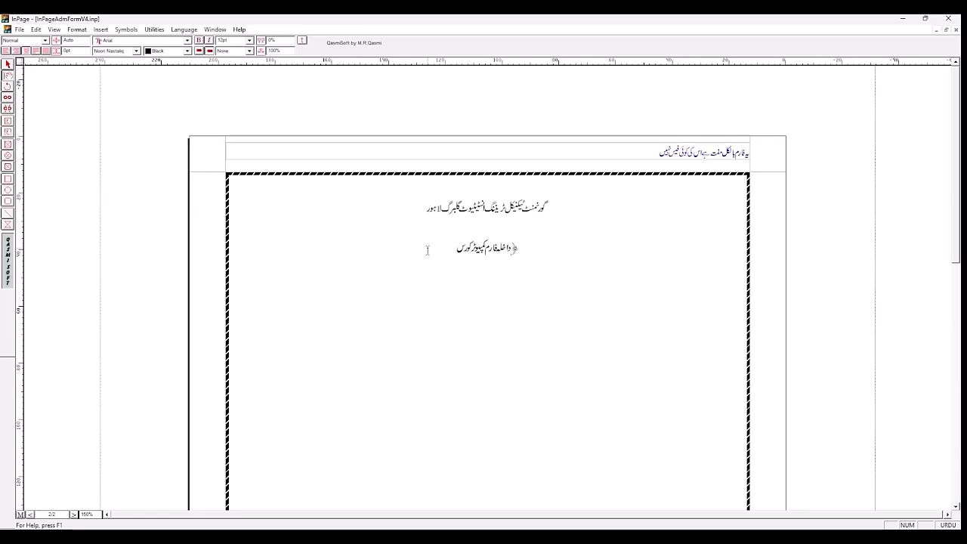
{"action": "left_click", "coordinate": [427, 250]}
{"action": "left_click", "coordinate": [125, 30]}
{"action": "left_click", "coordinate": [148, 179]}
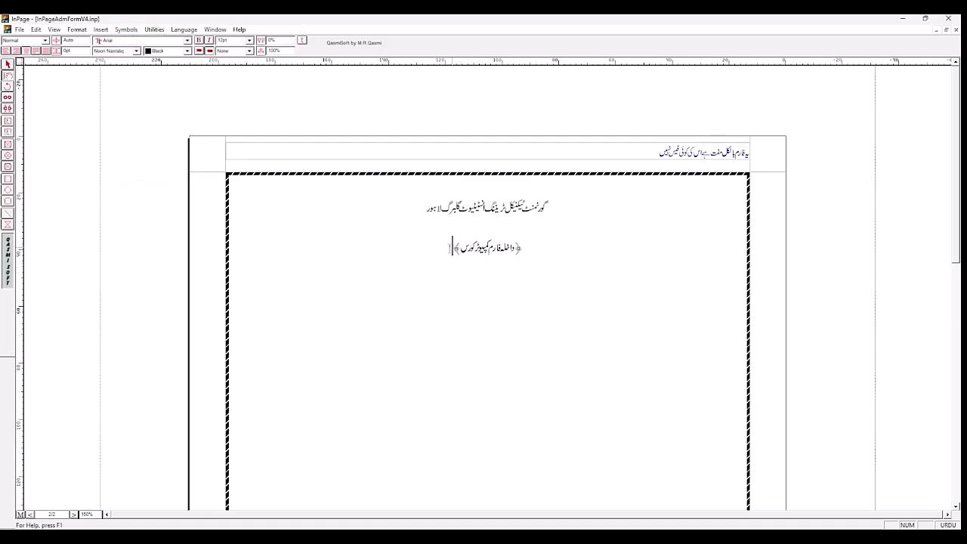
Step: Add a new line after the closing ornamental bracket of the subtitle
{"action": "left_click_drag", "start_coordinate": [446, 248], "coordinate": [514, 249]}
{"action": "left_click", "coordinate": [516, 251]}
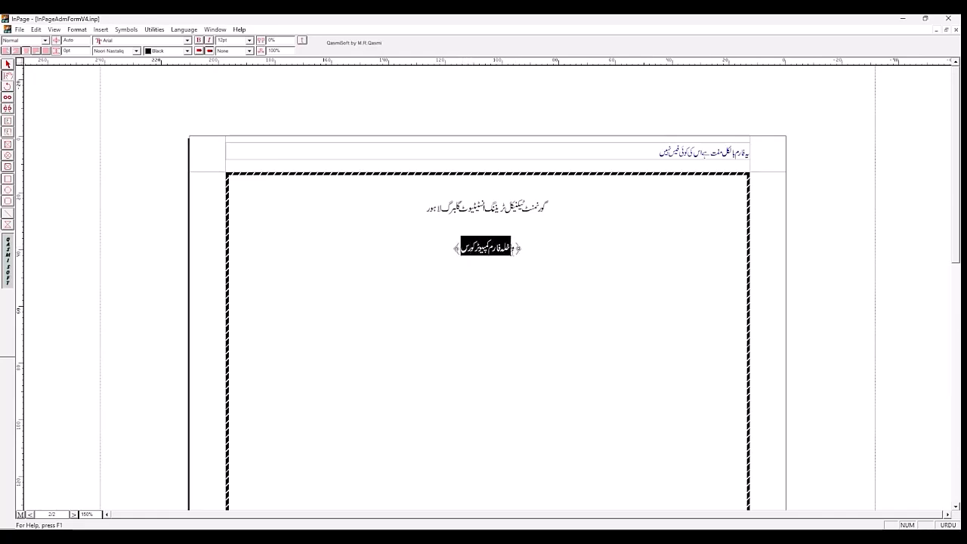
{"action": "left_click", "coordinate": [496, 276]}
{"action": "left_click", "coordinate": [445, 246]}
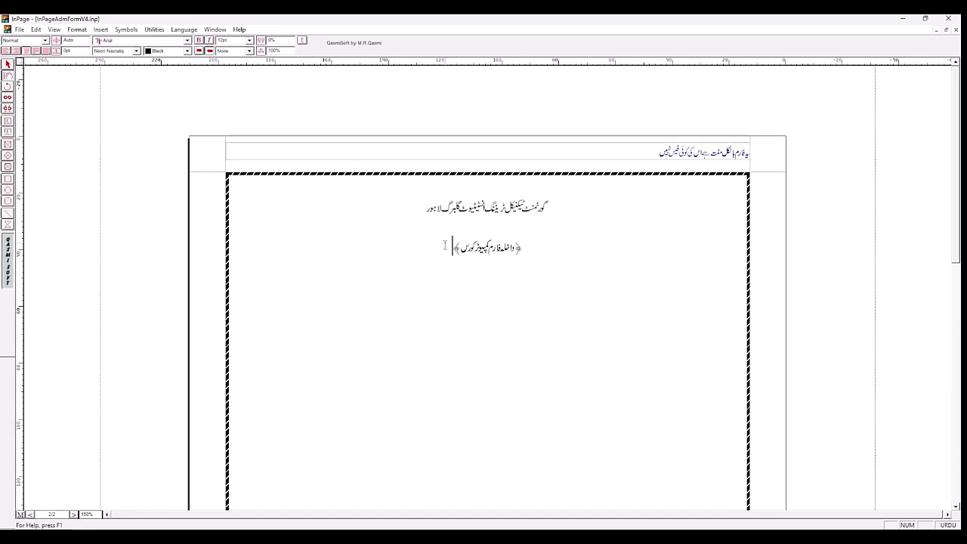
{"action": "key", "text": "Return"}
Step: Set the subtitle text between the ornamental brackets to 20 pt
{"action": "left_click_drag", "start_coordinate": [460, 248], "coordinate": [518, 249]}
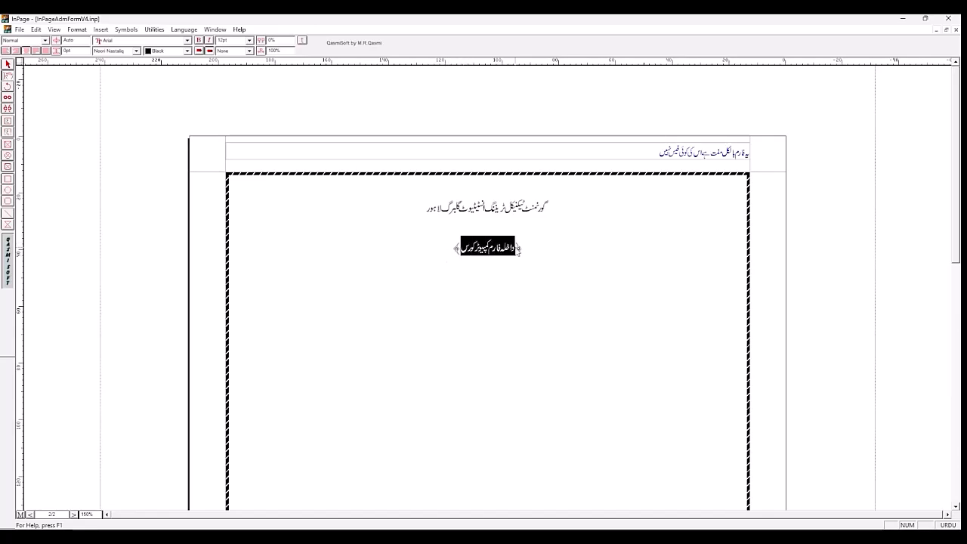
{"action": "left_click", "coordinate": [249, 41]}
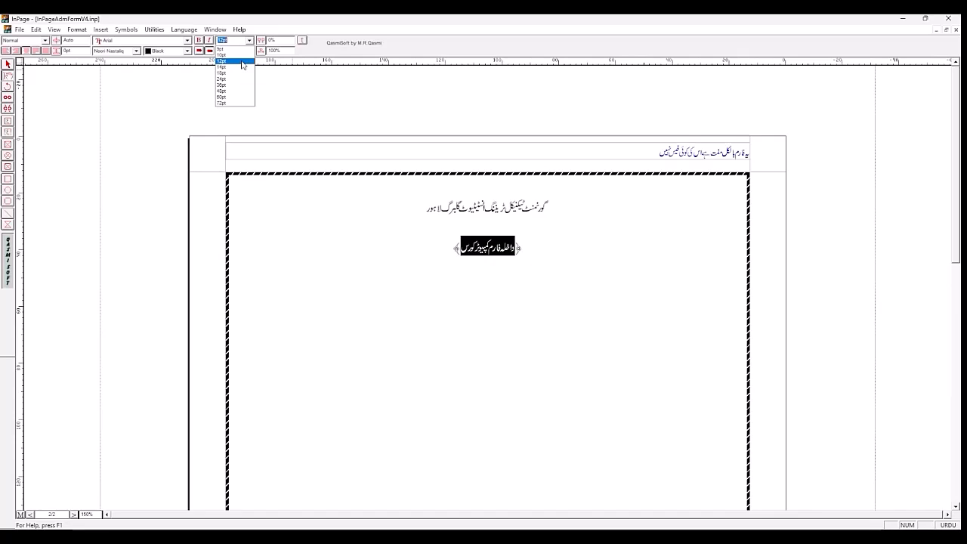
{"action": "left_click", "coordinate": [242, 65]}
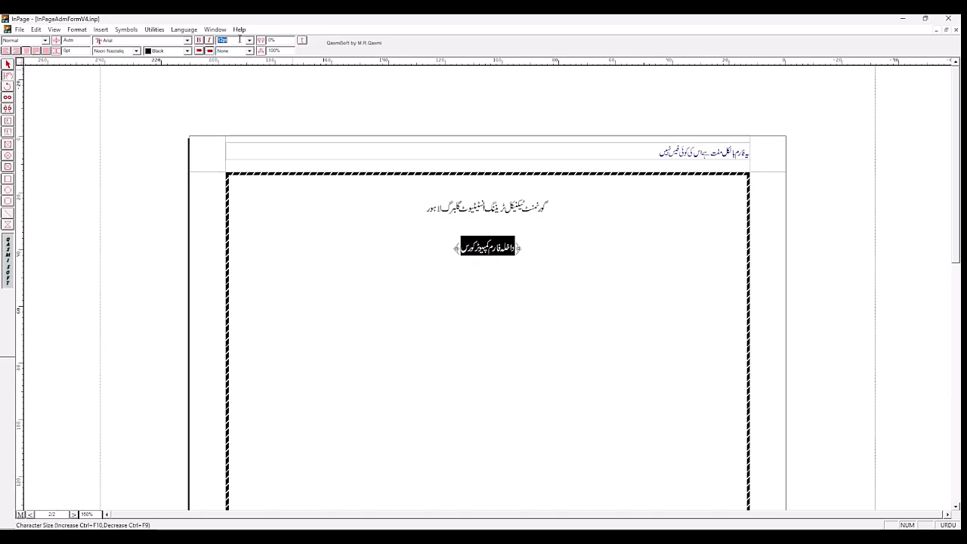
{"action": "type", "text": "20"}
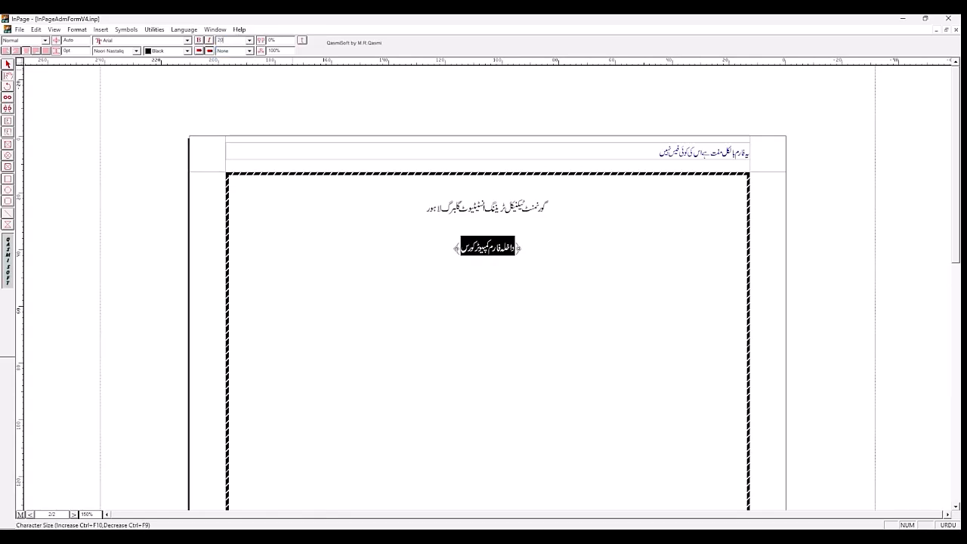
{"action": "key", "text": "Return"}
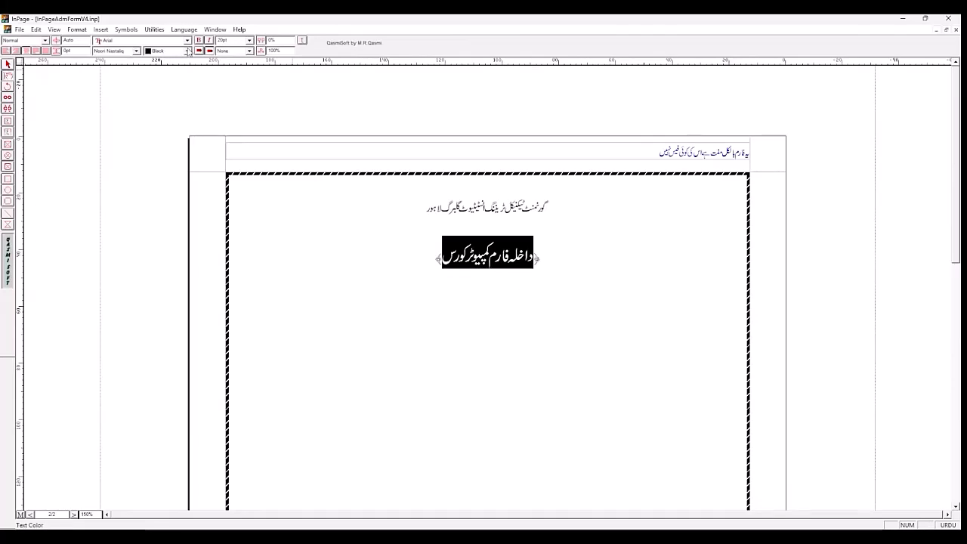
Step: Change the subtitle text between the brackets to an angular Kufic-style Urdu font
{"action": "left_click", "coordinate": [137, 51]}
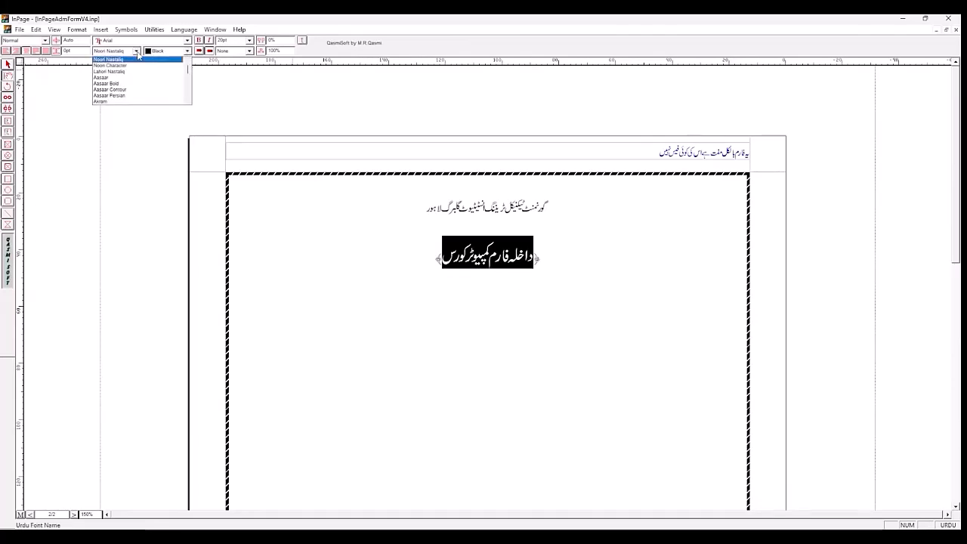
{"action": "left_click_drag", "start_coordinate": [190, 72], "coordinate": [190, 80]}
{"action": "left_click", "coordinate": [187, 101]}
{"action": "left_click", "coordinate": [187, 101]}
{"action": "left_click", "coordinate": [187, 101]}
{"action": "left_click", "coordinate": [187, 101]}
{"action": "left_click", "coordinate": [188, 101]}
{"action": "left_click", "coordinate": [188, 101]}
{"action": "left_click", "coordinate": [188, 101]}
{"action": "left_click", "coordinate": [188, 102]}
{"action": "left_click", "coordinate": [188, 101]}
{"action": "left_click", "coordinate": [187, 102]}
{"action": "left_click", "coordinate": [187, 102]}
{"action": "left_click", "coordinate": [187, 101]}
{"action": "left_click", "coordinate": [188, 101]}
{"action": "left_click", "coordinate": [188, 102]}
{"action": "left_click", "coordinate": [188, 101]}
{"action": "left_click", "coordinate": [188, 101]}
{"action": "left_click", "coordinate": [187, 101]}
{"action": "left_click", "coordinate": [188, 101]}
{"action": "left_click", "coordinate": [187, 101]}
{"action": "left_click", "coordinate": [142, 90]}
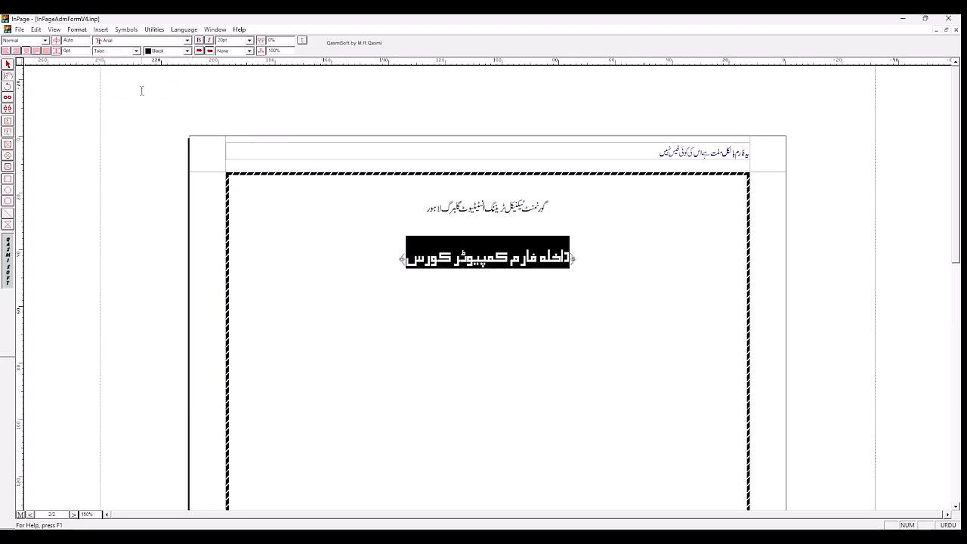
{"action": "left_click", "coordinate": [484, 206]}
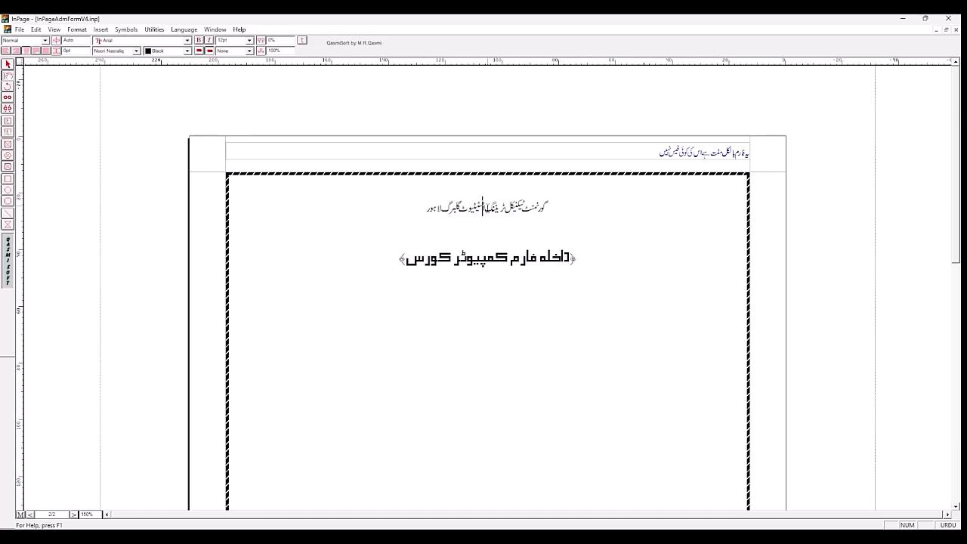
Step: Set the whole subtitle line, including both ornamental brackets, to 20 pt
{"action": "left_click_drag", "start_coordinate": [398, 258], "coordinate": [576, 262]}
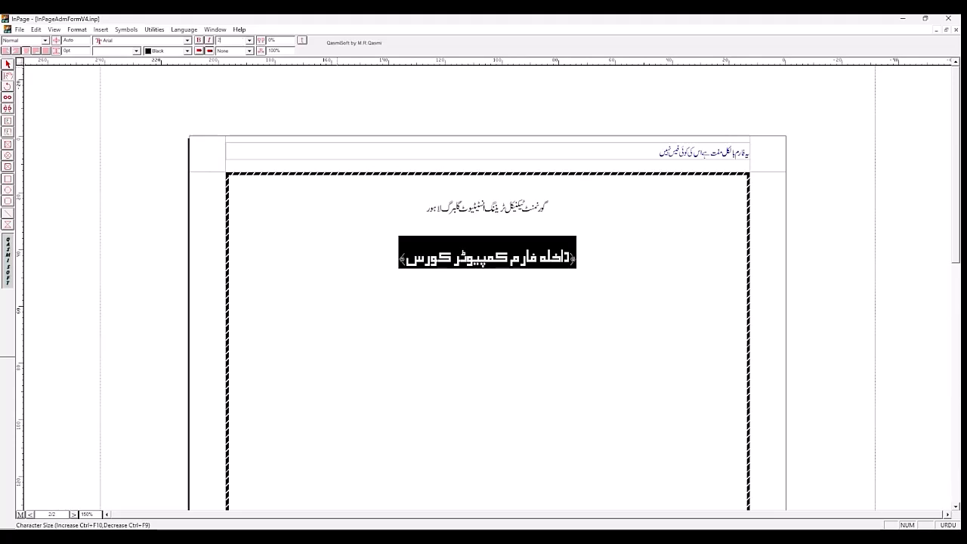
{"action": "type", "text": "20"}
{"action": "key", "text": "Return"}
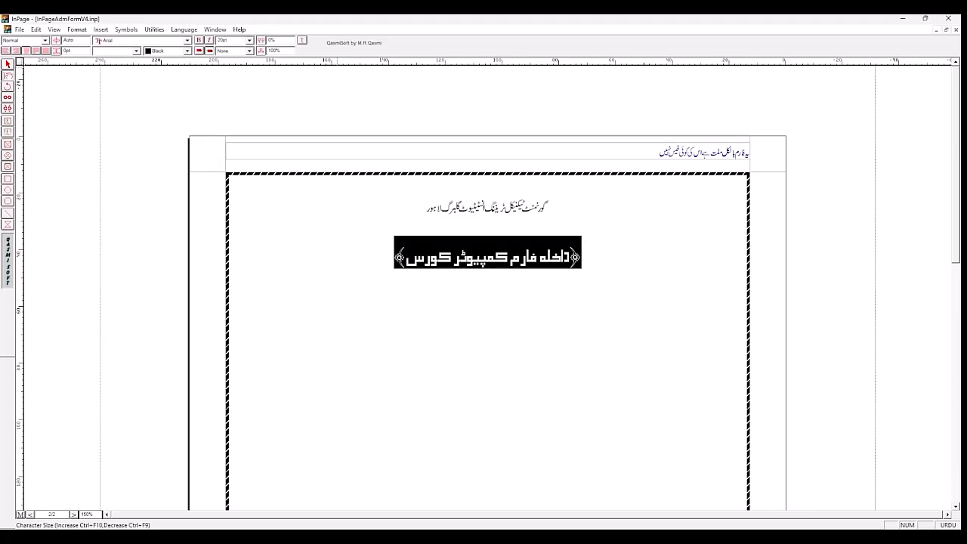
Step: Set the institute heading on page 2 to 20 pt
{"action": "left_click", "coordinate": [482, 210]}
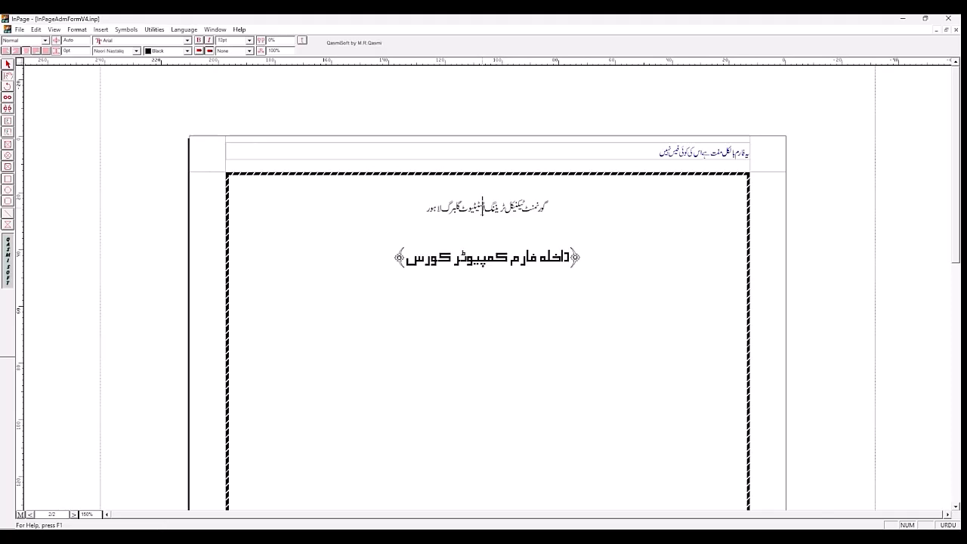
{"action": "left_click_drag", "start_coordinate": [428, 210], "coordinate": [572, 207]}
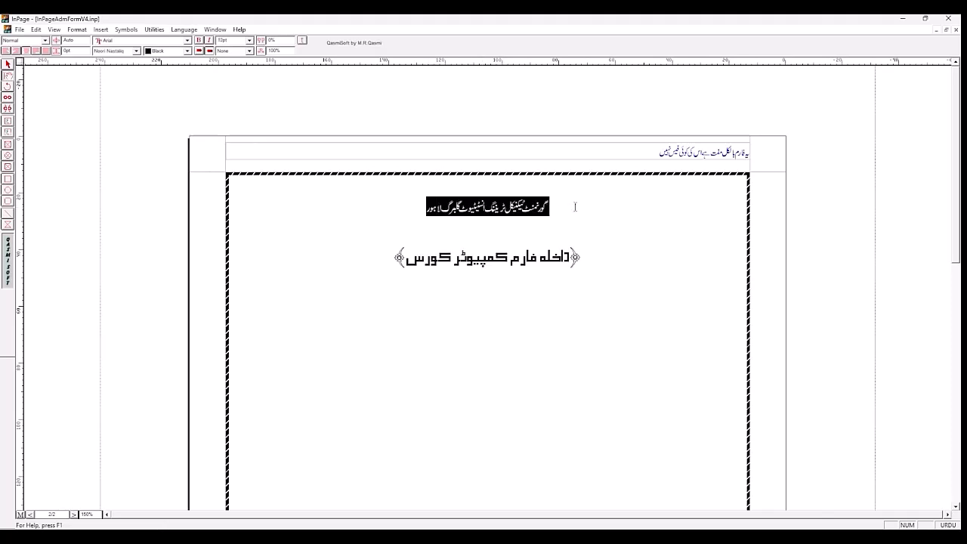
{"action": "left_click", "coordinate": [228, 41]}
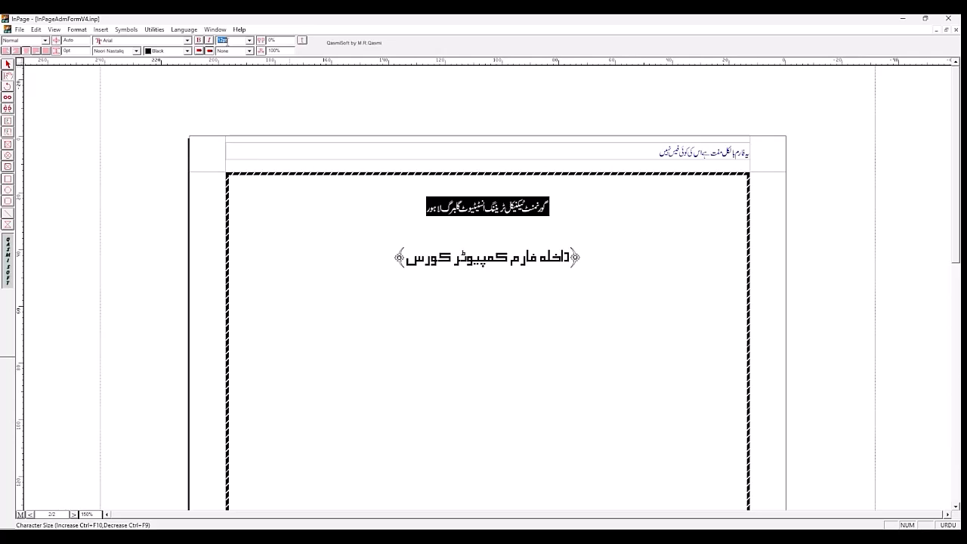
{"action": "type", "text": "20"}
{"action": "key", "text": "Return"}
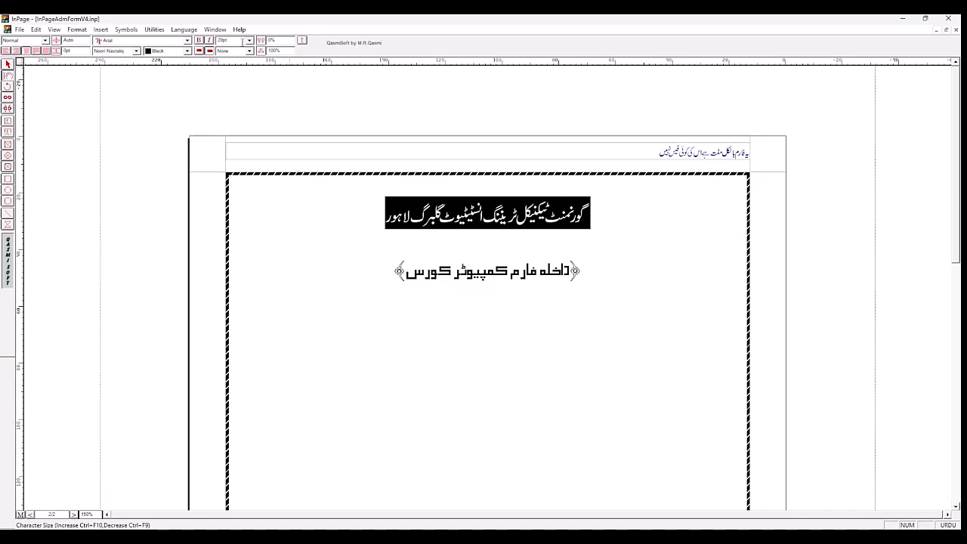
Step: Change the institute heading's Urdu font to Aseer
{"action": "double_click", "coordinate": [242, 42]}
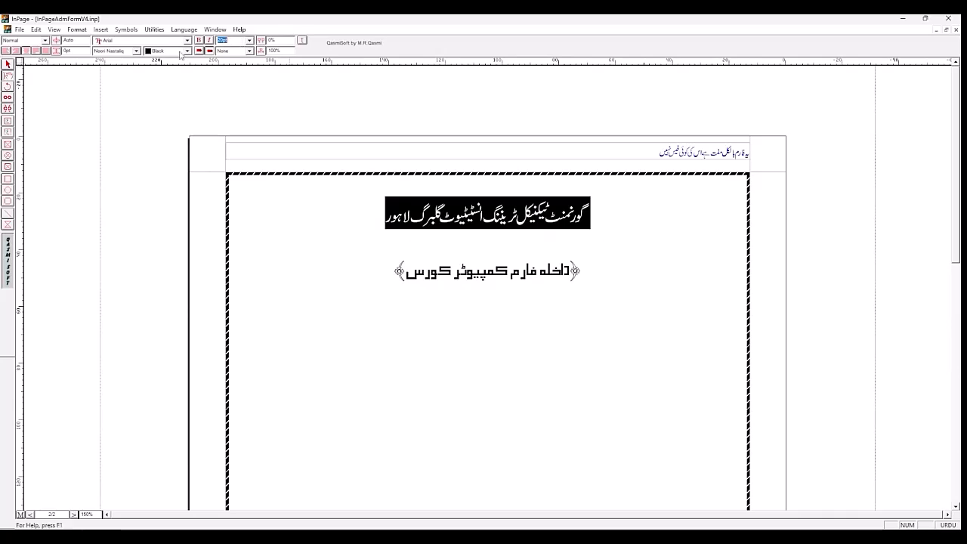
{"action": "left_click", "coordinate": [136, 53]}
{"action": "left_click", "coordinate": [136, 52]}
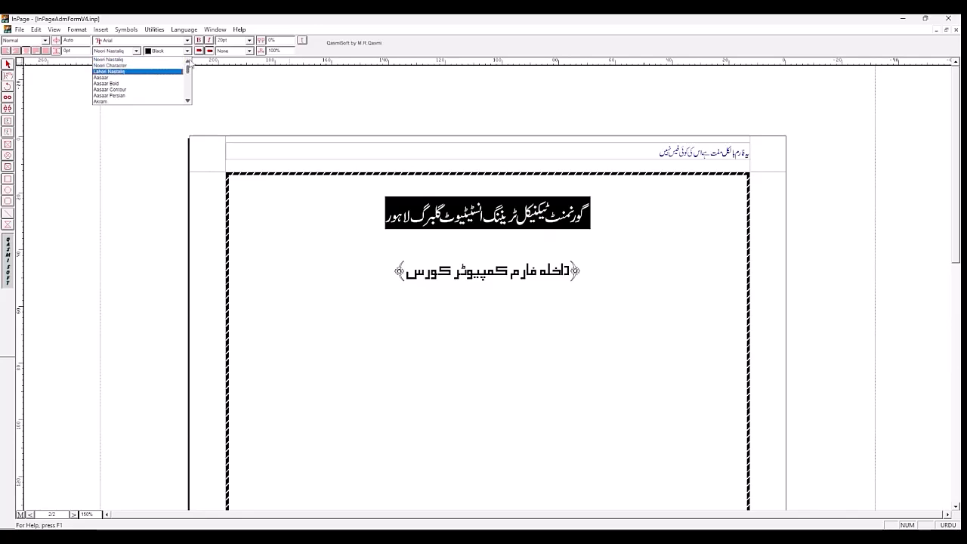
{"action": "left_click", "coordinate": [188, 101]}
{"action": "left_click", "coordinate": [188, 101]}
{"action": "left_click", "coordinate": [188, 101]}
{"action": "left_click", "coordinate": [188, 101]}
{"action": "left_click", "coordinate": [188, 101]}
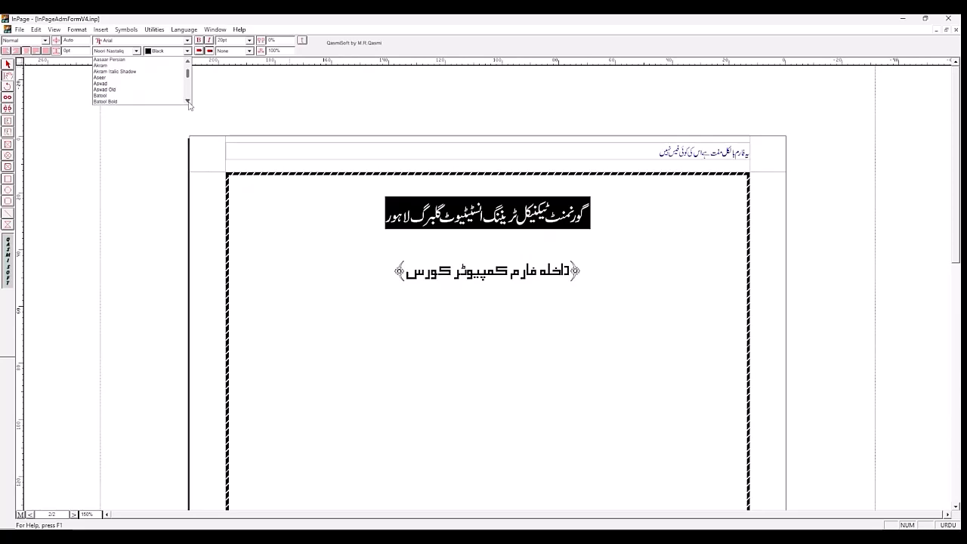
{"action": "left_click", "coordinate": [121, 80]}
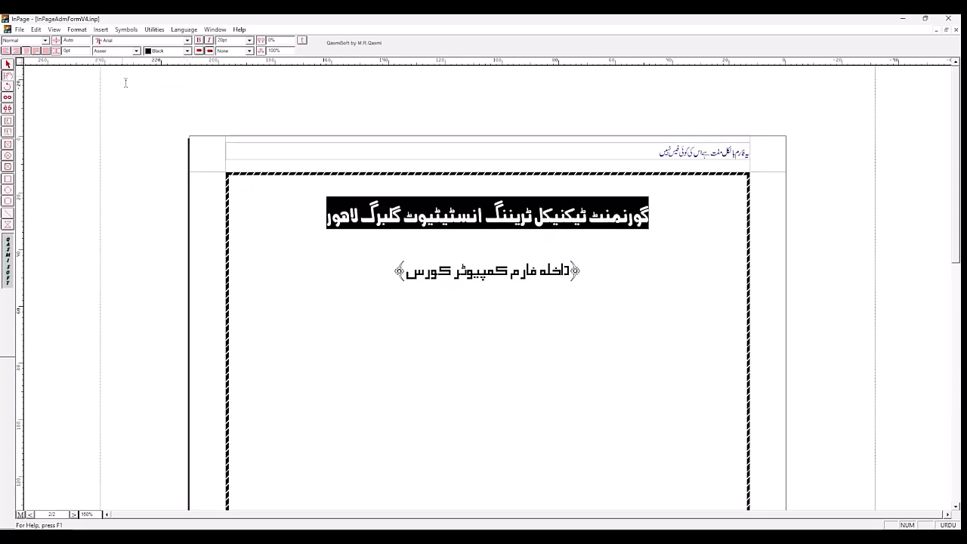
{"action": "left_click", "coordinate": [668, 215]}
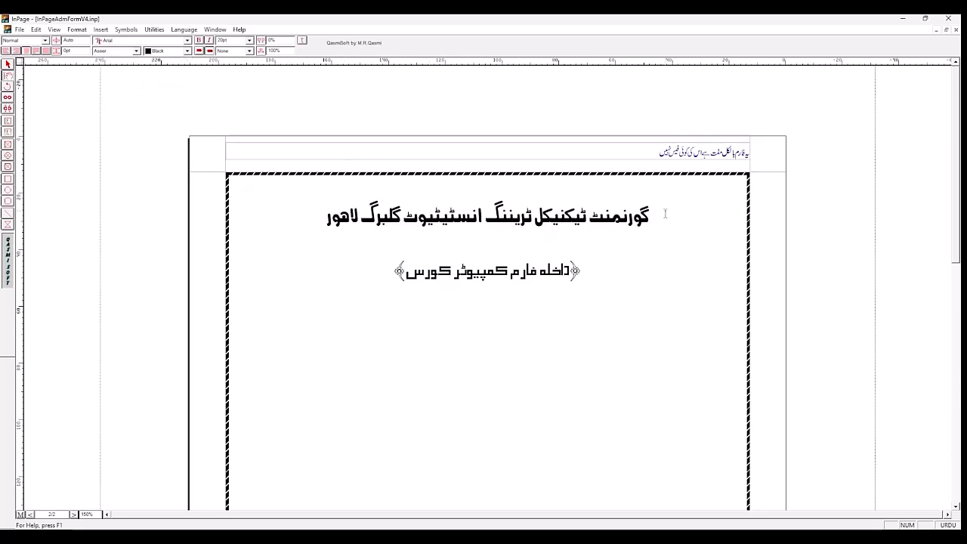
Step: Insert a table with 4 rows, 2 columns and automatic column width on a new line below the bracketed subtitle
{"action": "left_click", "coordinate": [430, 314]}
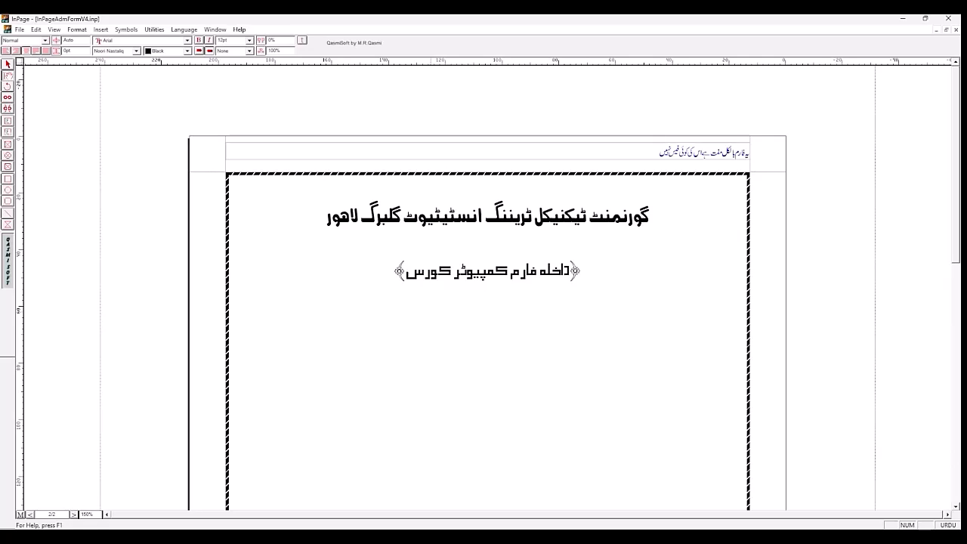
{"action": "key", "text": "Return"}
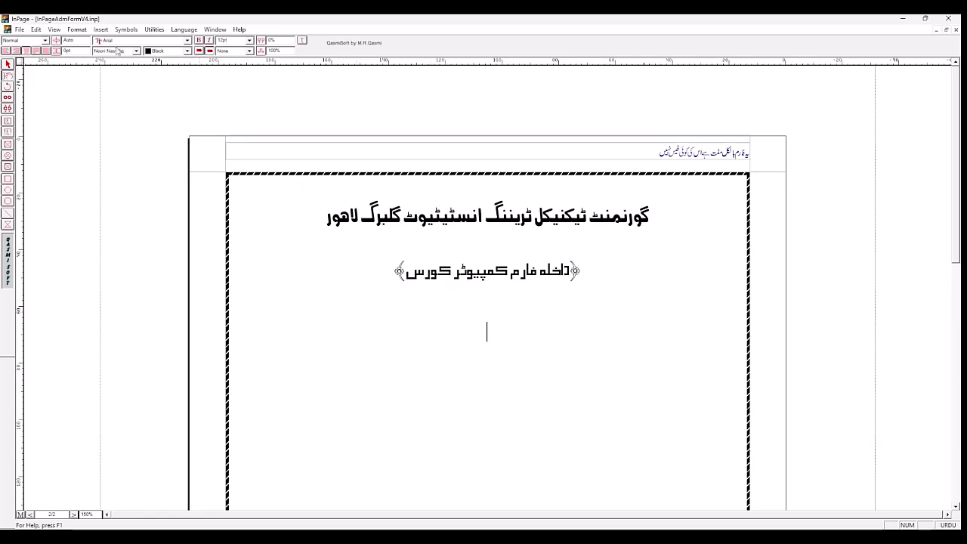
{"action": "left_click", "coordinate": [100, 32]}
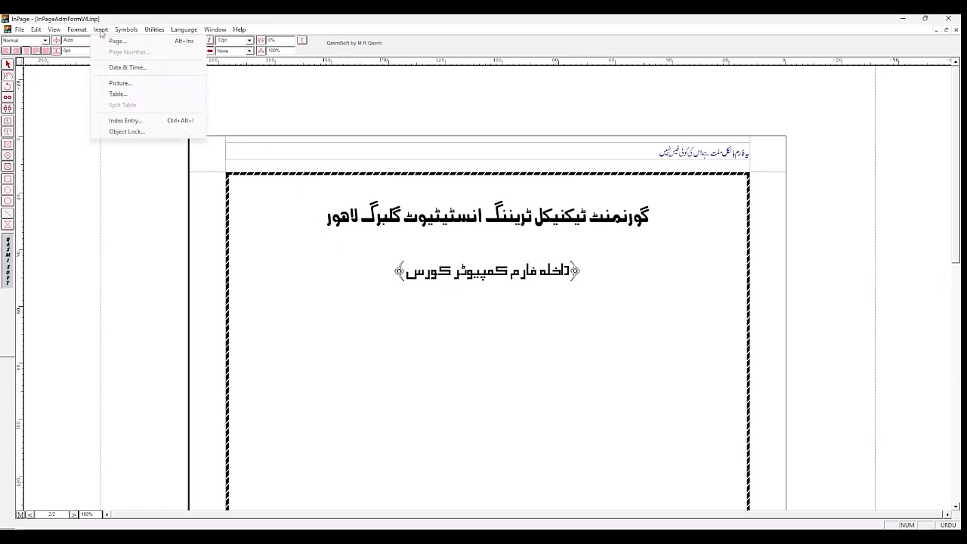
{"action": "left_click", "coordinate": [119, 94]}
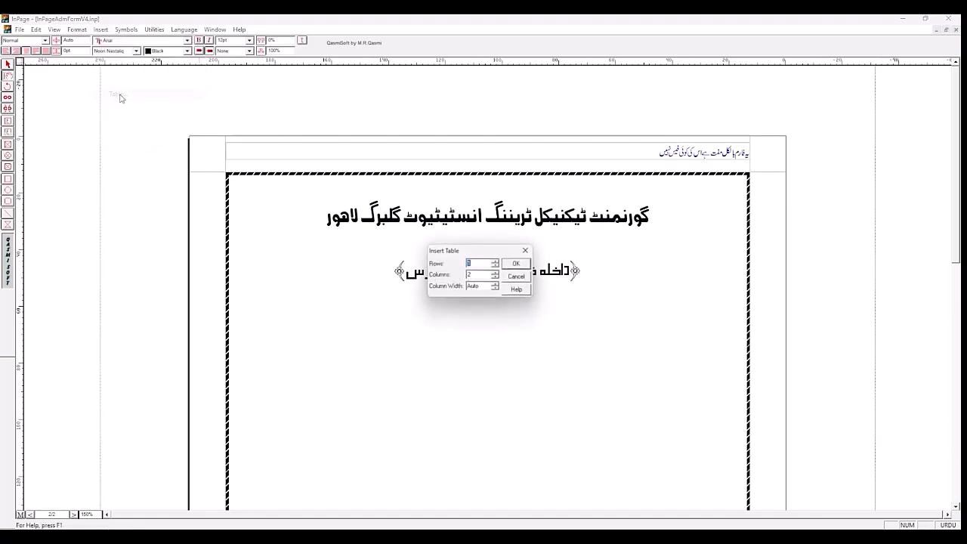
{"action": "left_click", "coordinate": [495, 262]}
{"action": "left_click", "coordinate": [495, 261]}
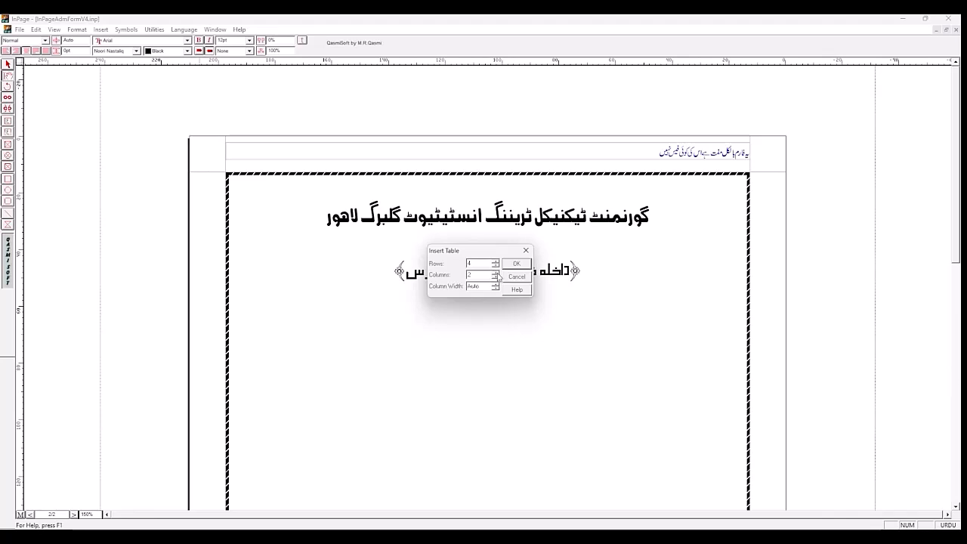
{"action": "left_click", "coordinate": [516, 262]}
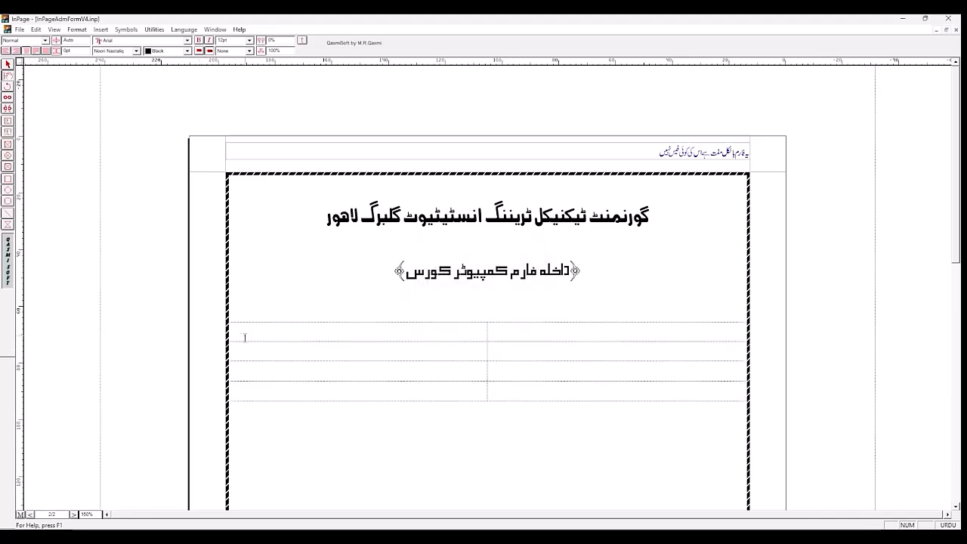
Step: Narrow the new table slightly from both outer edges and right-align all of its cells
{"action": "left_click_drag", "start_coordinate": [235, 332], "coordinate": [241, 332]}
{"action": "left_click_drag", "start_coordinate": [744, 329], "coordinate": [735, 332]}
{"action": "left_click_drag", "start_coordinate": [567, 331], "coordinate": [340, 393]}
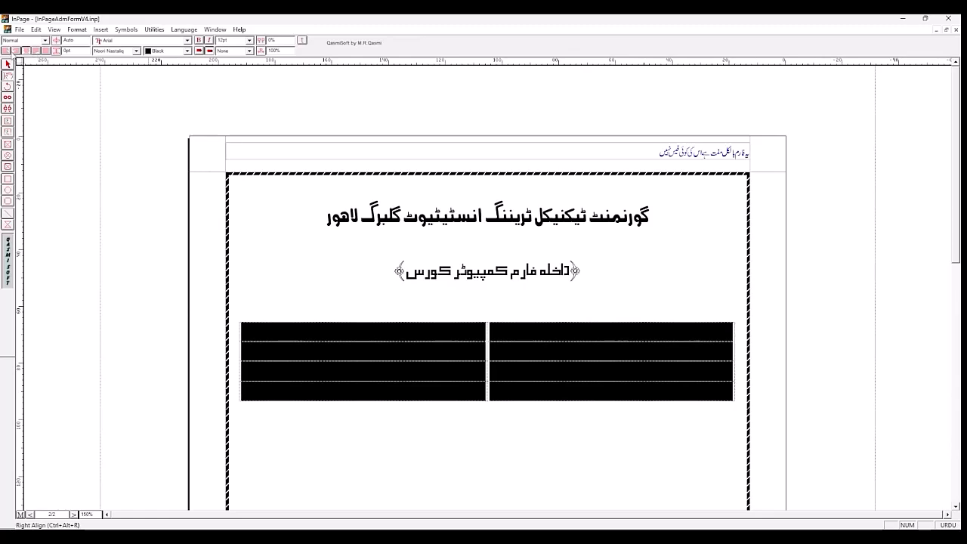
Step: Enter the labels نام: and ولدیت: in the right and left cells of the table's first row
{"action": "left_click", "coordinate": [653, 337]}
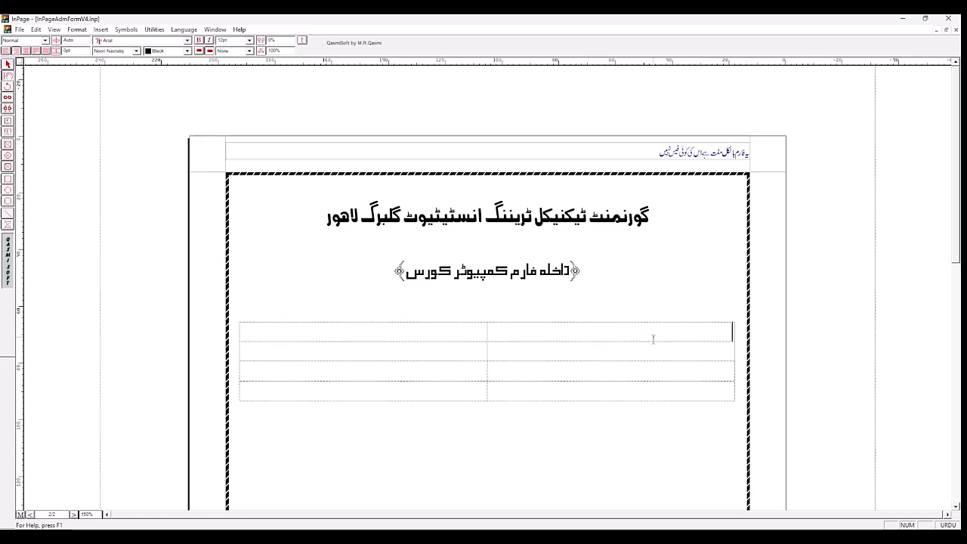
{"action": "type", "text": "نام:"}
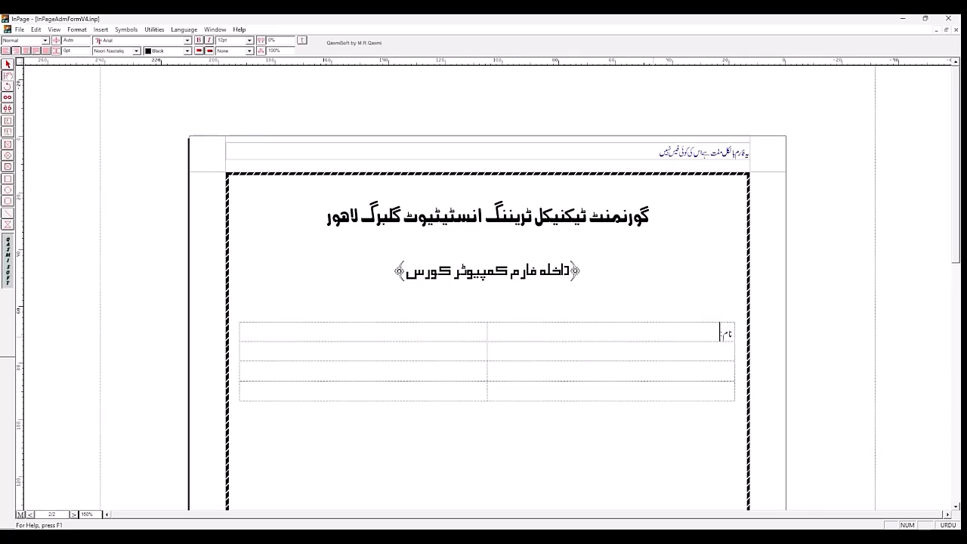
{"action": "left_click", "coordinate": [452, 338]}
{"action": "type", "text": "ولدیت:"}
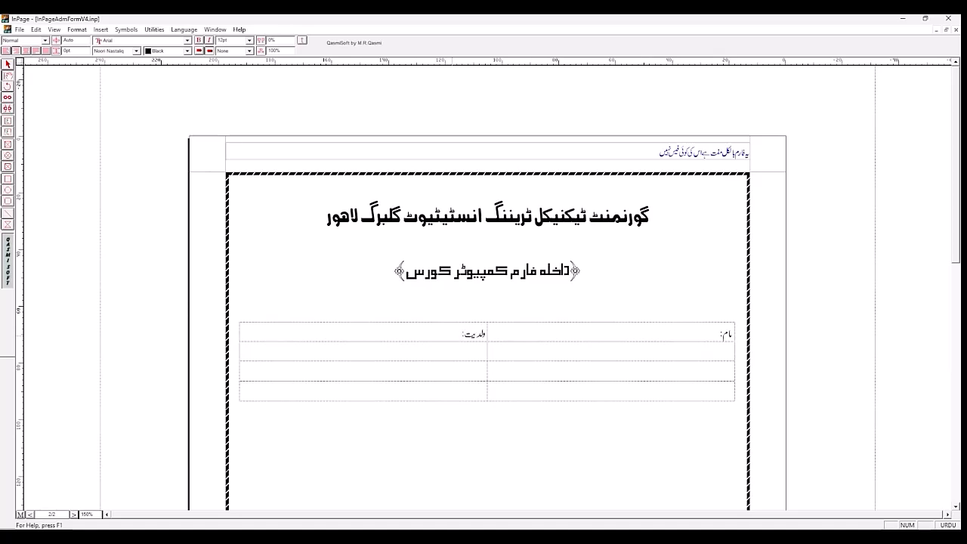
Step: Enter the labels شناختی کارڈ نمبر: and فون نمبر: in the right and left cells of the table's second row
{"action": "left_click", "coordinate": [647, 355]}
{"action": "type", "text": "شناختی کارڈ"}
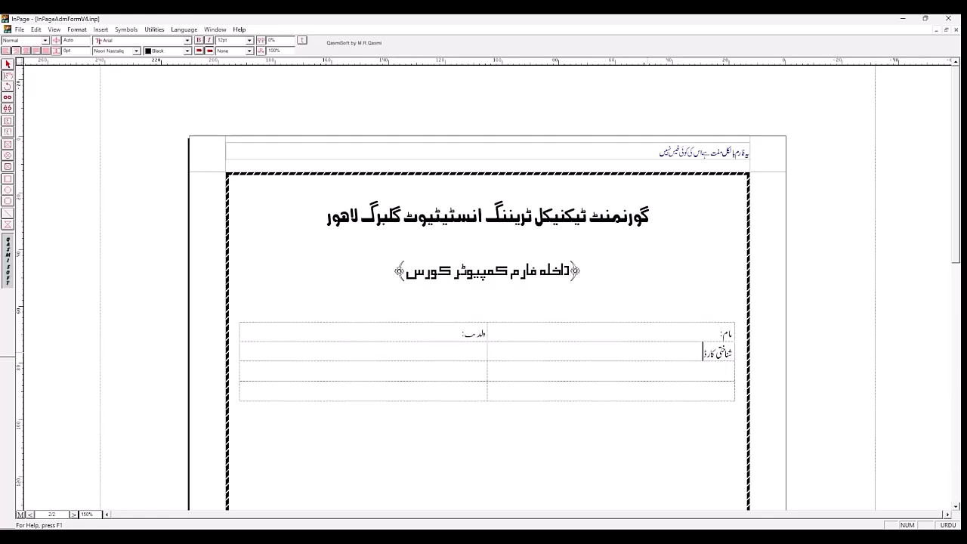
{"action": "type", "text": "نمبر"}
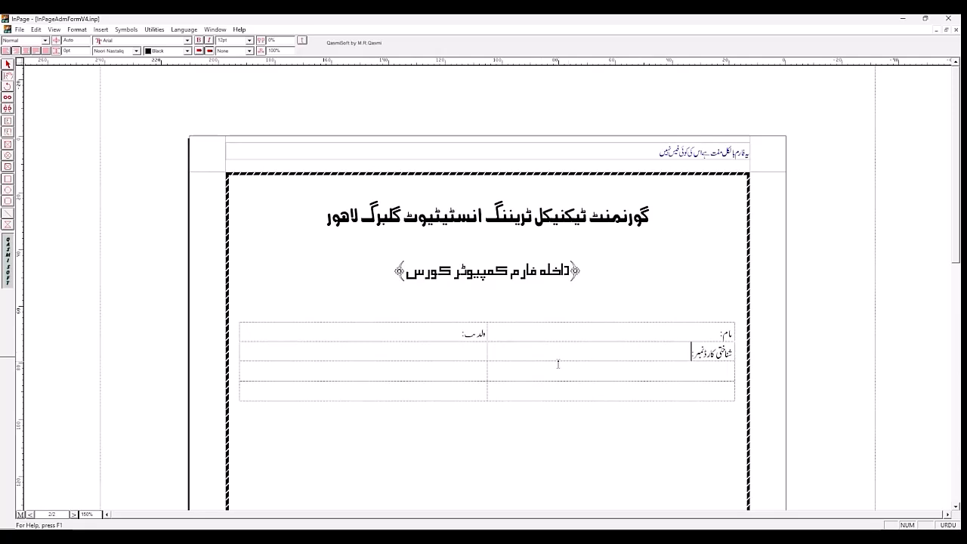
{"action": "left_click", "coordinate": [461, 348]}
{"action": "type", "text": "فون نمبر:"}
Step: Enter عارضی پتہ: and مستقل پتہ: in the right cells of the third and fourth rows and add a blank line below the table
{"action": "left_click", "coordinate": [556, 374]}
{"action": "type", "text": "عارج"}
{"action": "key", "text": "BackSpace"}
{"action": "type", "text": "ضی پتہ:"}
{"action": "left_click", "coordinate": [587, 389]}
{"action": "type", "text": "مستقل پتہ:"}
{"action": "left_click", "coordinate": [608, 435]}
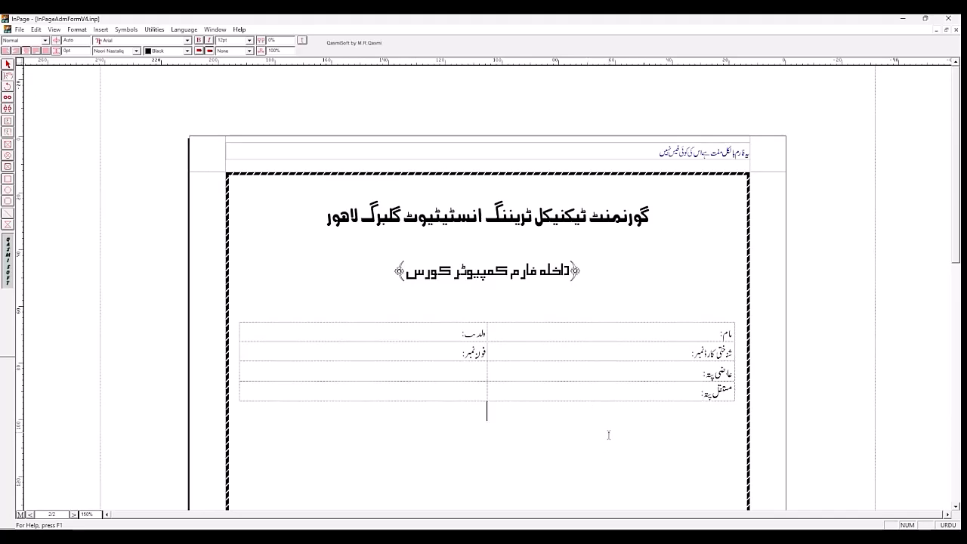
{"action": "key", "text": "Return"}
Step: Compare page 2 with the finished form on page 1, including its Educational Qualifications table, and return to page 2
{"action": "left_click", "coordinate": [445, 332]}
{"action": "left_click", "coordinate": [74, 515]}
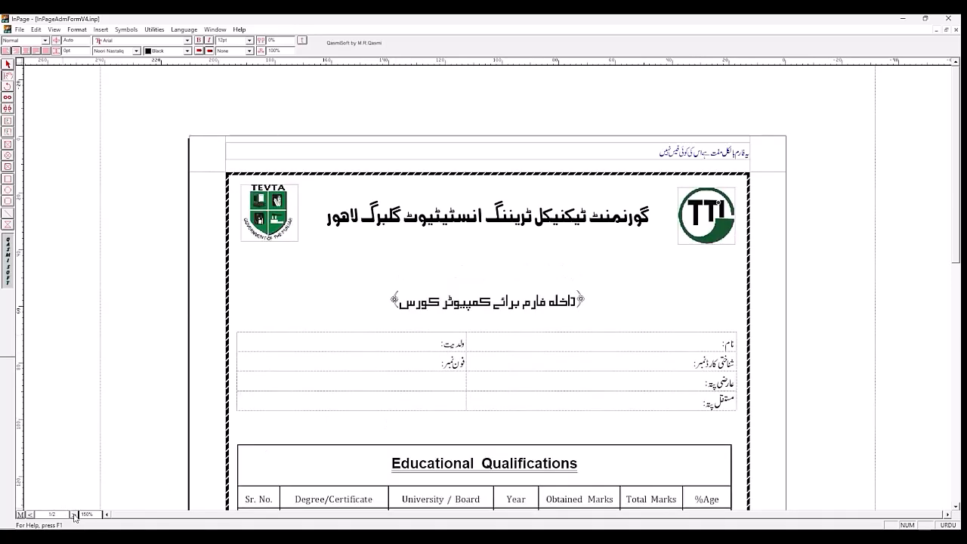
{"action": "left_click", "coordinate": [31, 516]}
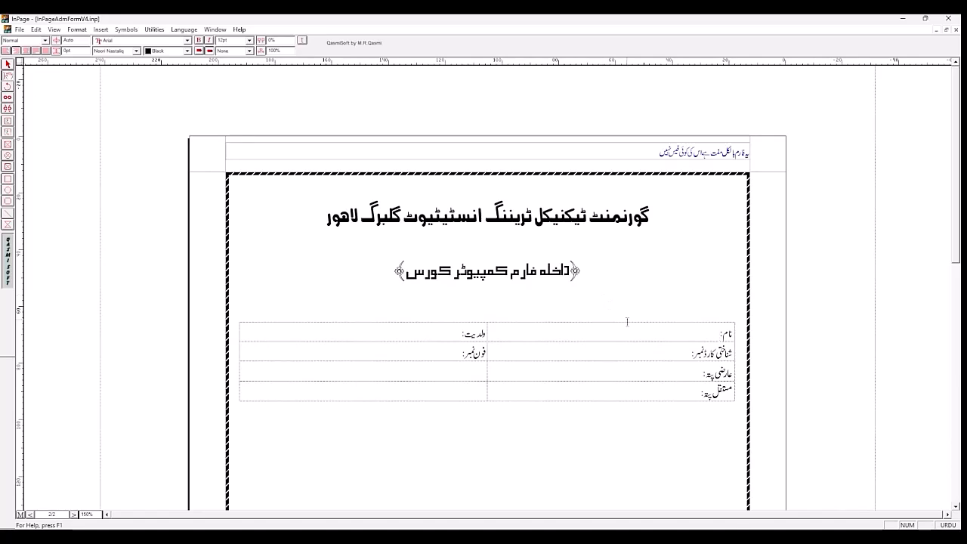
{"action": "left_click", "coordinate": [74, 514]}
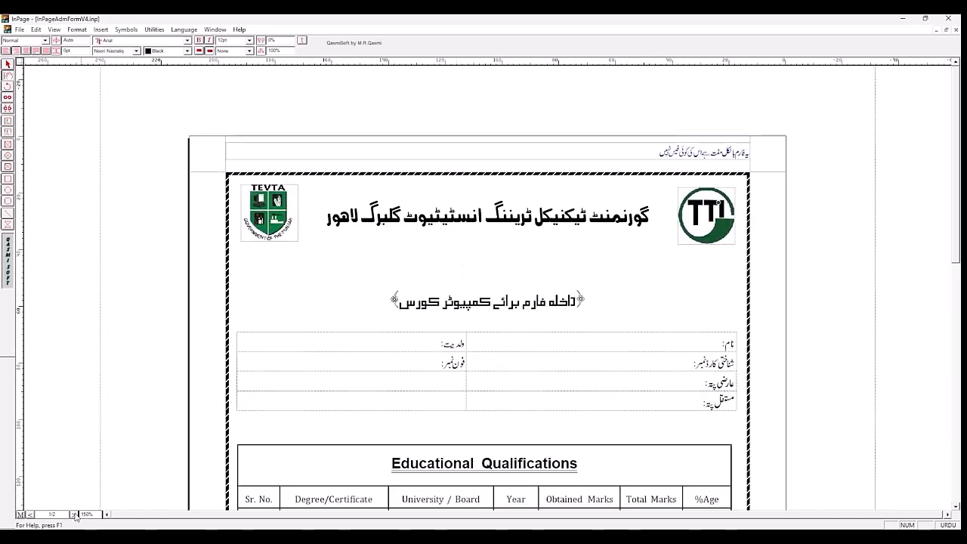
{"action": "left_click", "coordinate": [31, 515]}
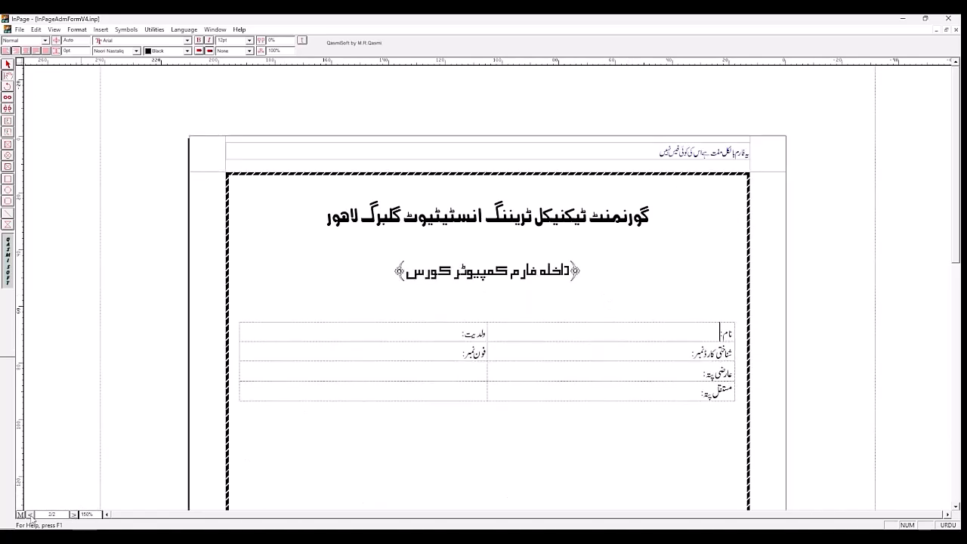
{"action": "left_click", "coordinate": [74, 514]}
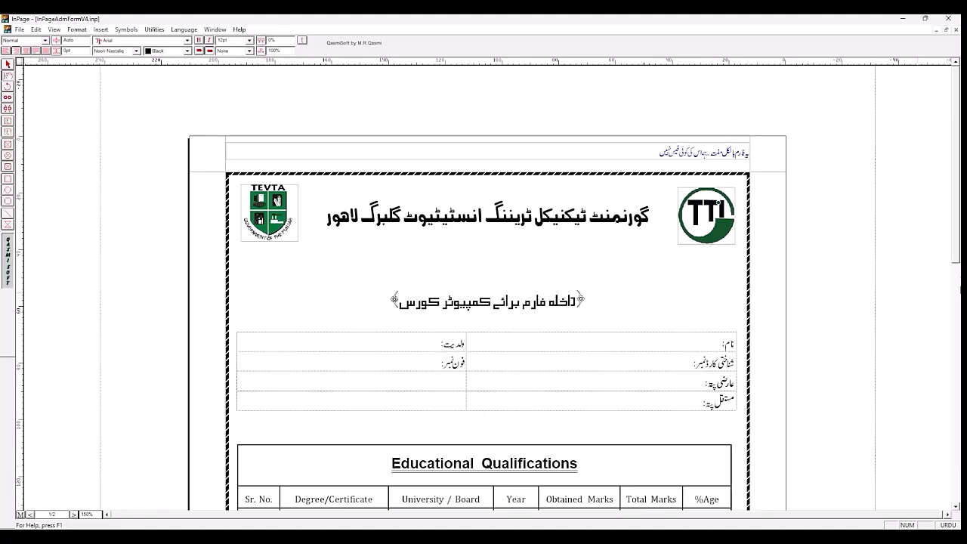
{"action": "left_click_drag", "start_coordinate": [956, 255], "coordinate": [956, 269]}
{"action": "left_click_drag", "start_coordinate": [956, 227], "coordinate": [957, 260]}
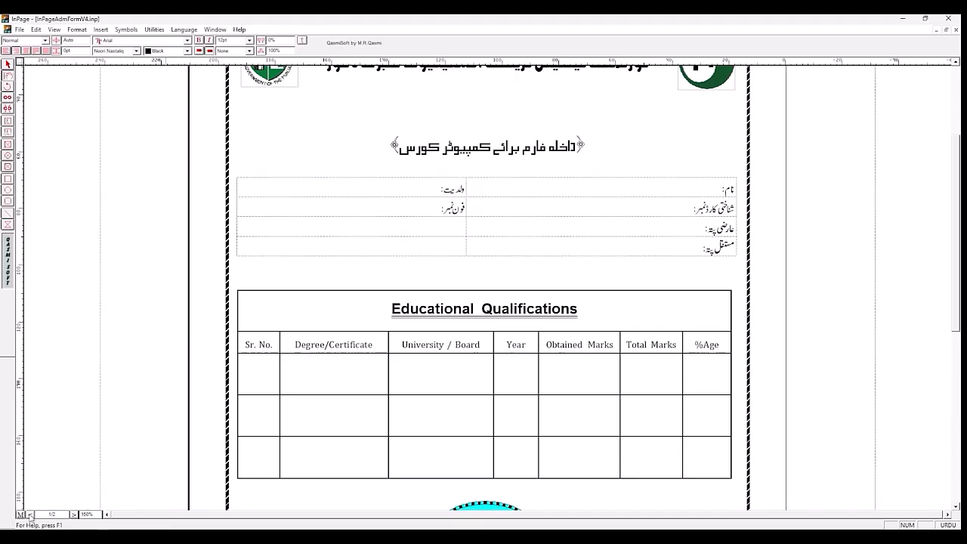
{"action": "left_click", "coordinate": [74, 516]}
Step: Insert a table with 5 rows, 7 columns and automatic column width on a new line below the personal details table
{"action": "left_click", "coordinate": [571, 290]}
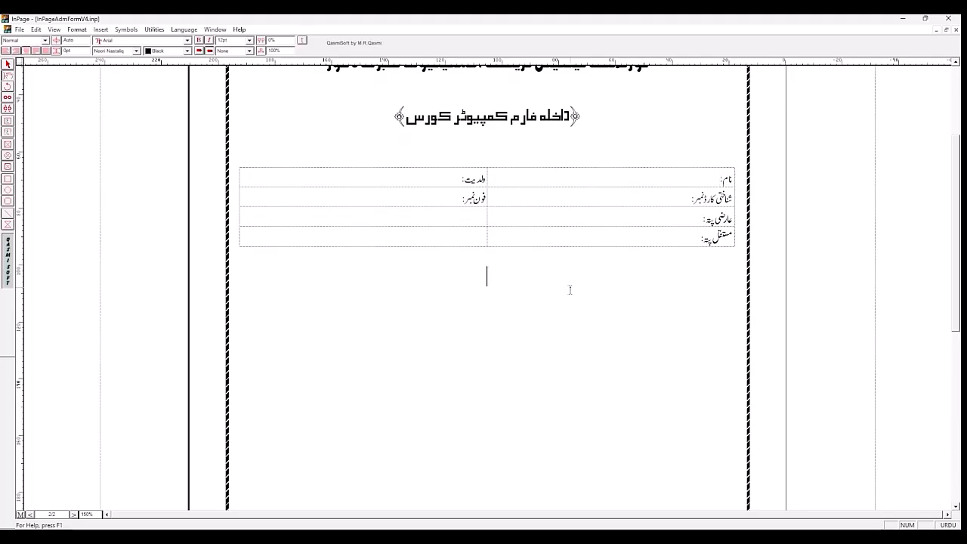
{"action": "key", "text": "Return"}
{"action": "key", "text": "Return"}
{"action": "left_click", "coordinate": [101, 30]}
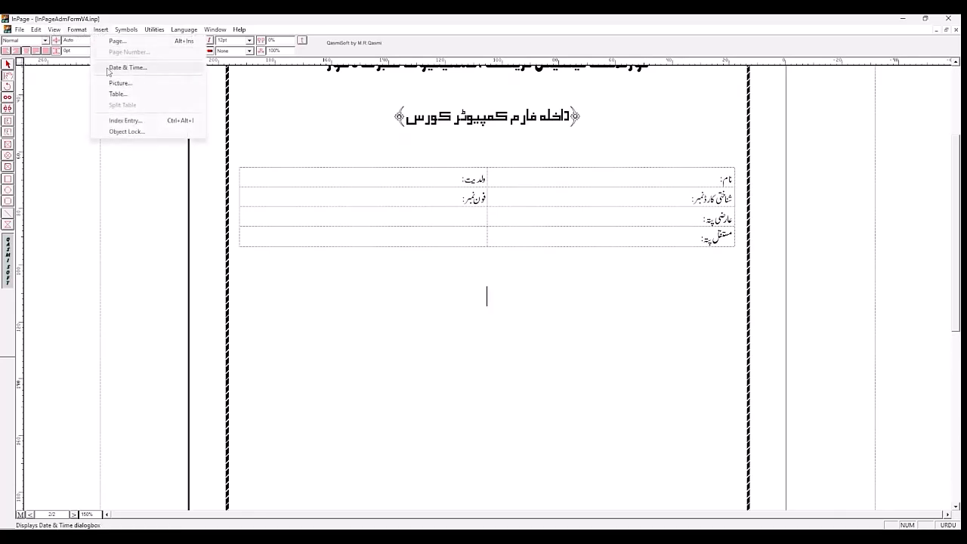
{"action": "left_click", "coordinate": [110, 94]}
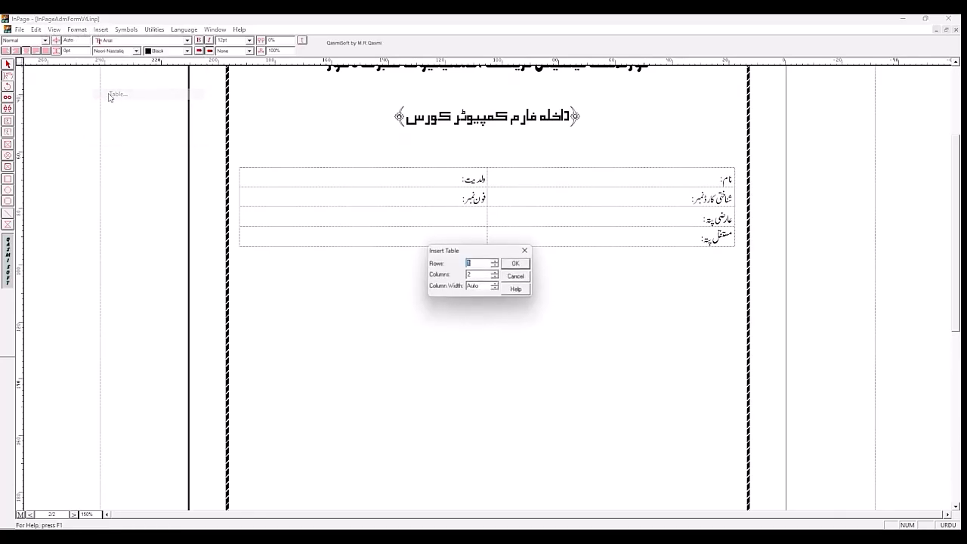
{"action": "left_click", "coordinate": [496, 262]}
{"action": "left_click", "coordinate": [496, 262]}
{"action": "left_click", "coordinate": [496, 262]}
{"action": "left_click", "coordinate": [496, 261]}
{"action": "left_click", "coordinate": [497, 273]}
{"action": "left_click", "coordinate": [497, 273]}
{"action": "left_click", "coordinate": [496, 273]}
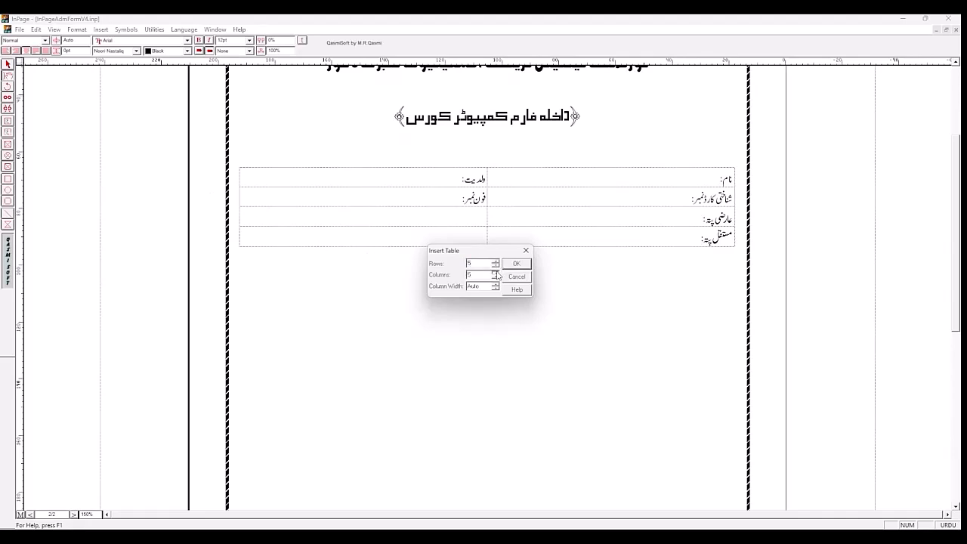
{"action": "left_click", "coordinate": [517, 263]}
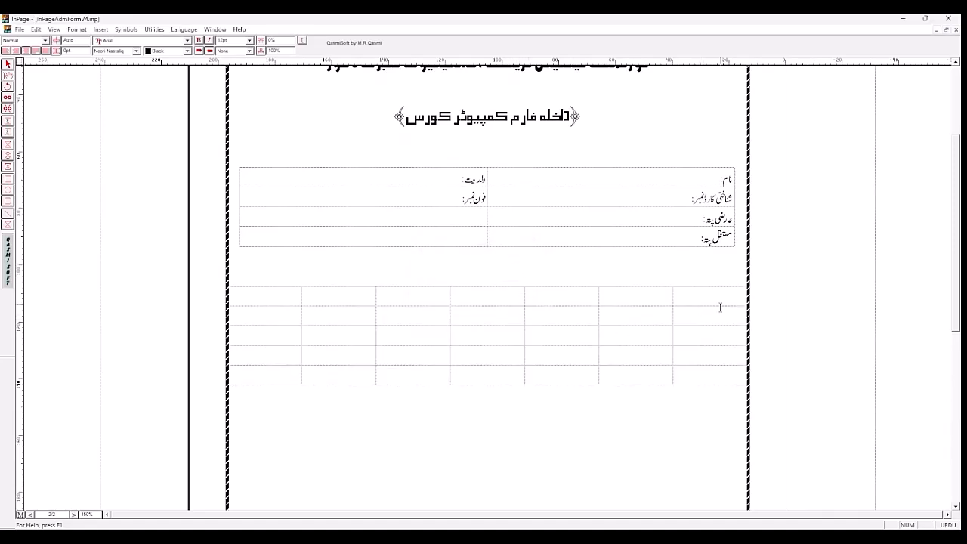
Step: Switch the typing language to English and narrow the 7-column table slightly from both outer edges to match the table above
{"action": "left_click", "coordinate": [952, 525]}
{"action": "left_click_drag", "start_coordinate": [739, 295], "coordinate": [734, 295]}
{"action": "left_click_drag", "start_coordinate": [232, 318], "coordinate": [240, 317]}
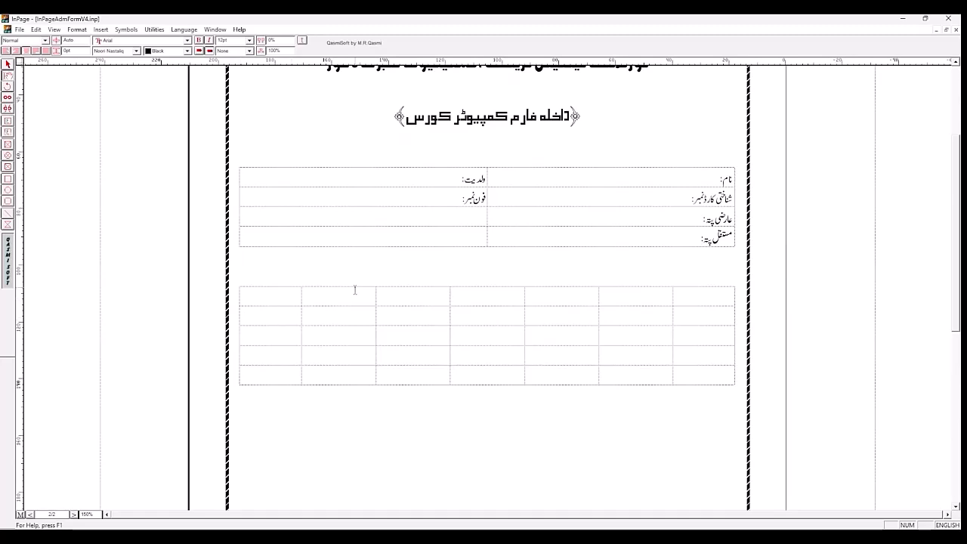
Step: Merge all seven cells of the new table's first row and delete the extra blank lines inside the merged cell
{"action": "left_click", "coordinate": [495, 293]}
{"action": "left_click_drag", "start_coordinate": [371, 295], "coordinate": [264, 300]}
{"action": "left_click", "coordinate": [668, 303]}
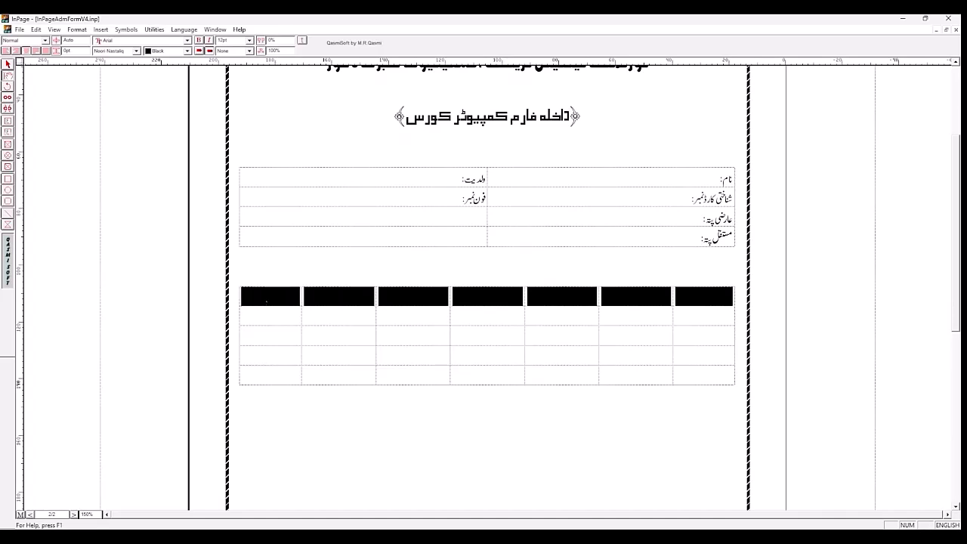
{"action": "left_click", "coordinate": [77, 30]}
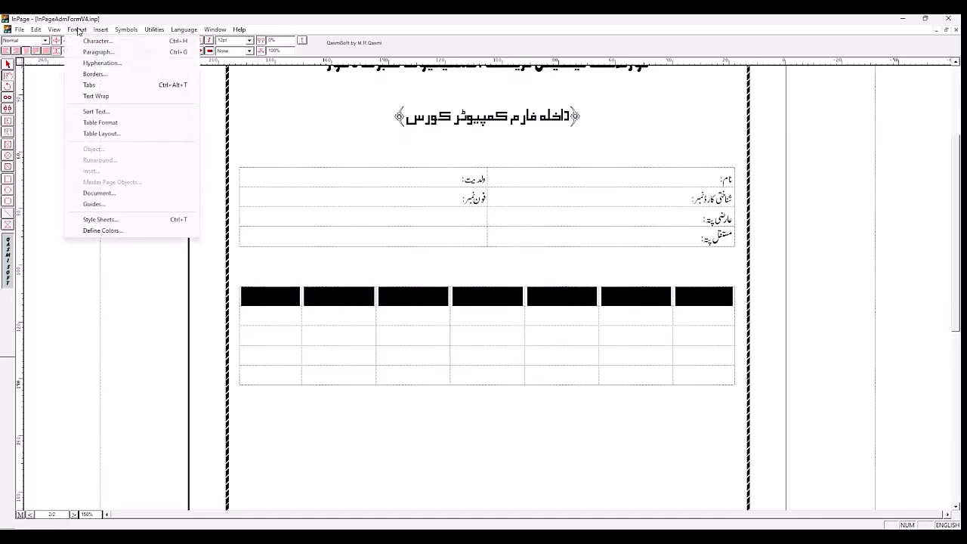
{"action": "left_click", "coordinate": [99, 134]}
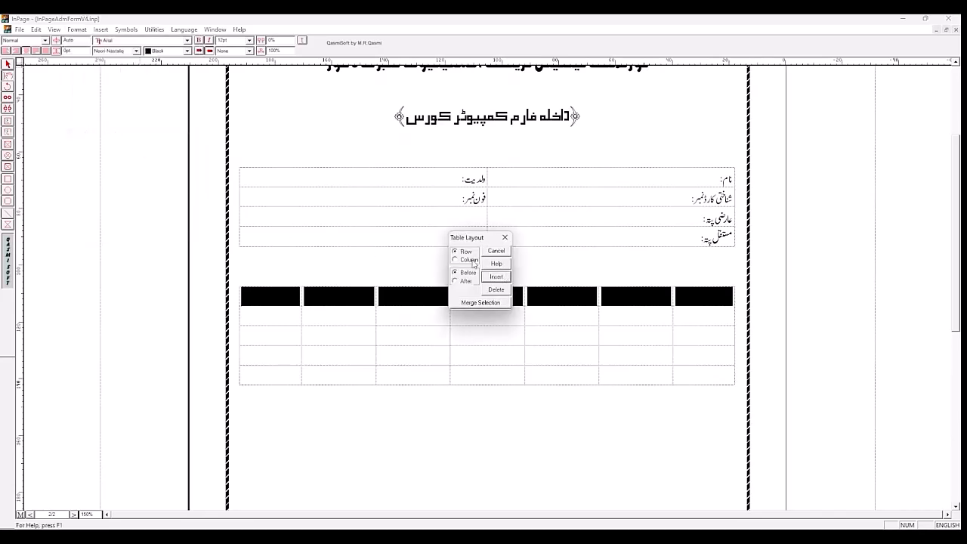
{"action": "left_click", "coordinate": [468, 304]}
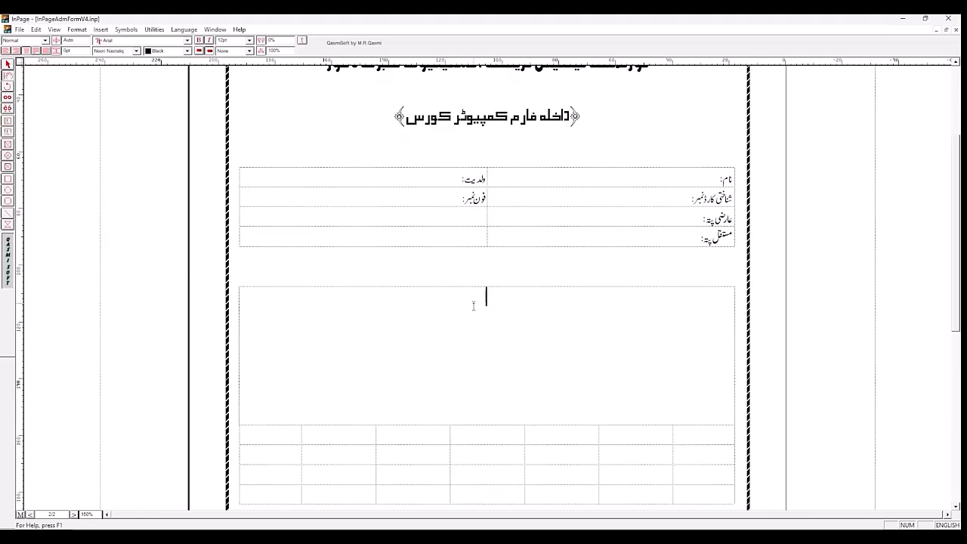
{"action": "key", "text": "Delete"}
{"action": "key", "text": "Delete"}
{"action": "key", "text": "Delete"}
{"action": "key", "text": "Delete"}
{"action": "key", "text": "Delete"}
{"action": "key", "text": "Delete"}
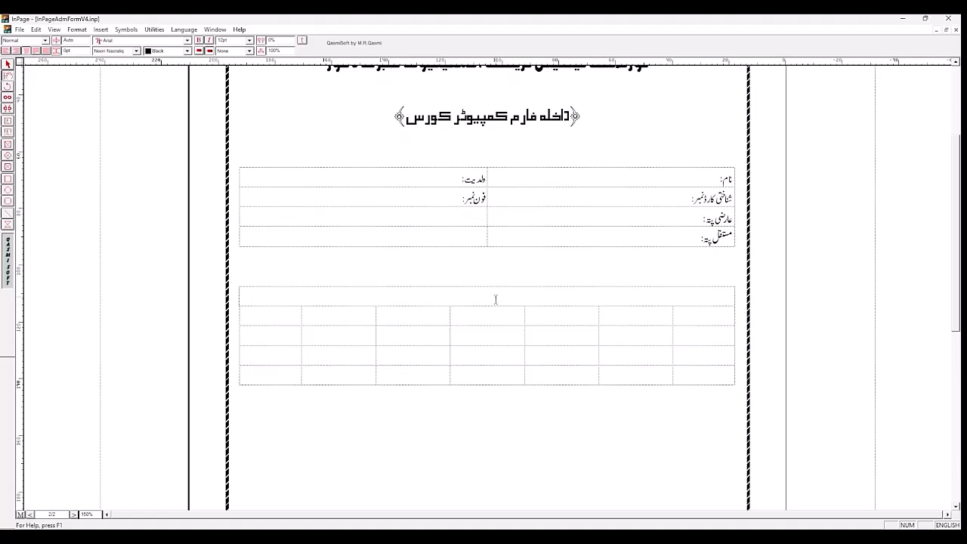
Step: Enter the heading Educational Qualifications in the merged cell, with two spaces between the words
{"action": "type", "text": "Educational  Qualifications"}
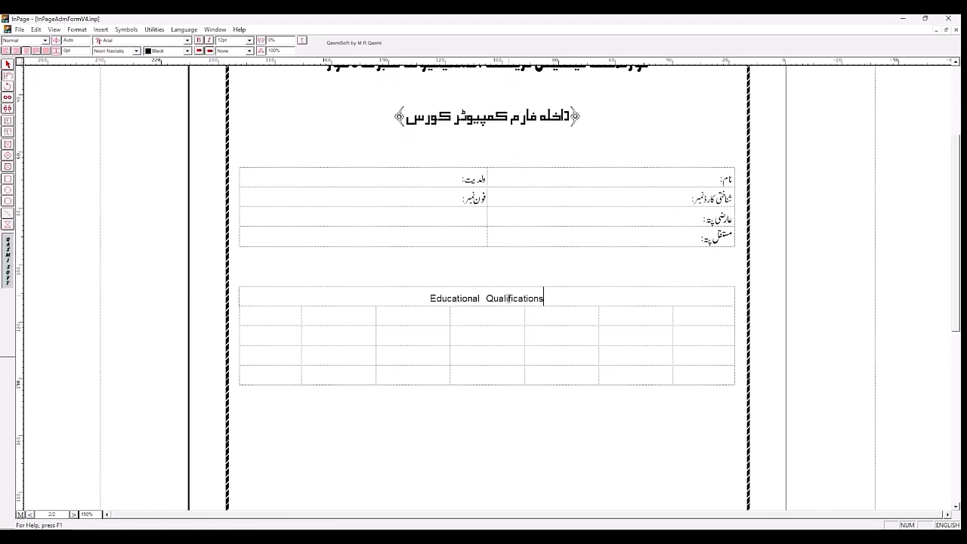
Step: Format the Educational Qualifications heading as 14 pt bold with 10 pt inter-line spacing
{"action": "triple_click", "coordinate": [511, 300]}
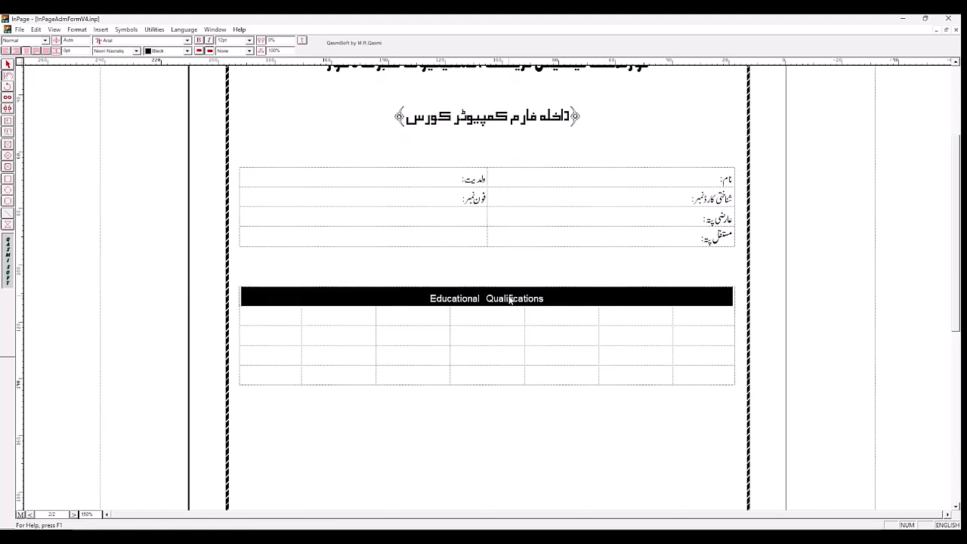
{"action": "left_click", "coordinate": [250, 40]}
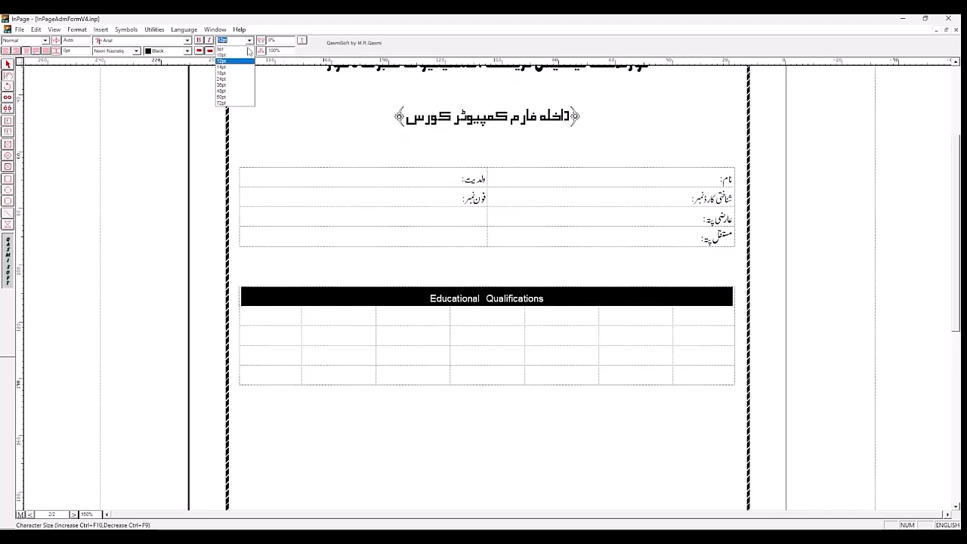
{"action": "left_click", "coordinate": [242, 68]}
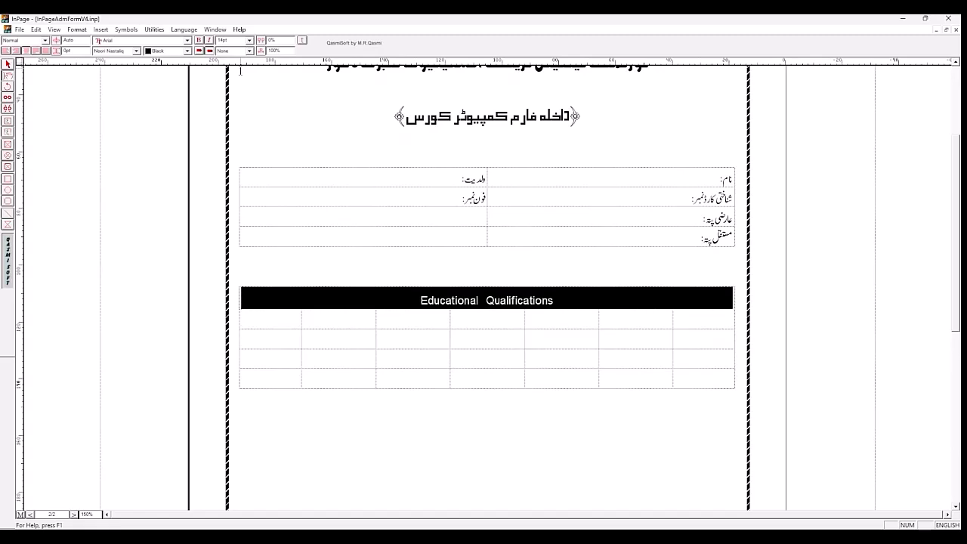
{"action": "left_click", "coordinate": [199, 40]}
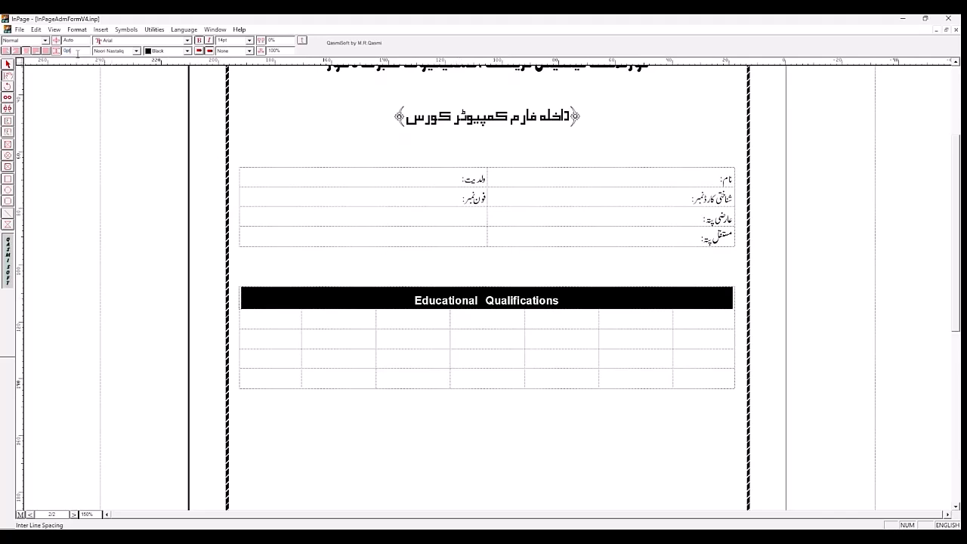
{"action": "type", "text": "0"}
{"action": "key", "text": "Return"}
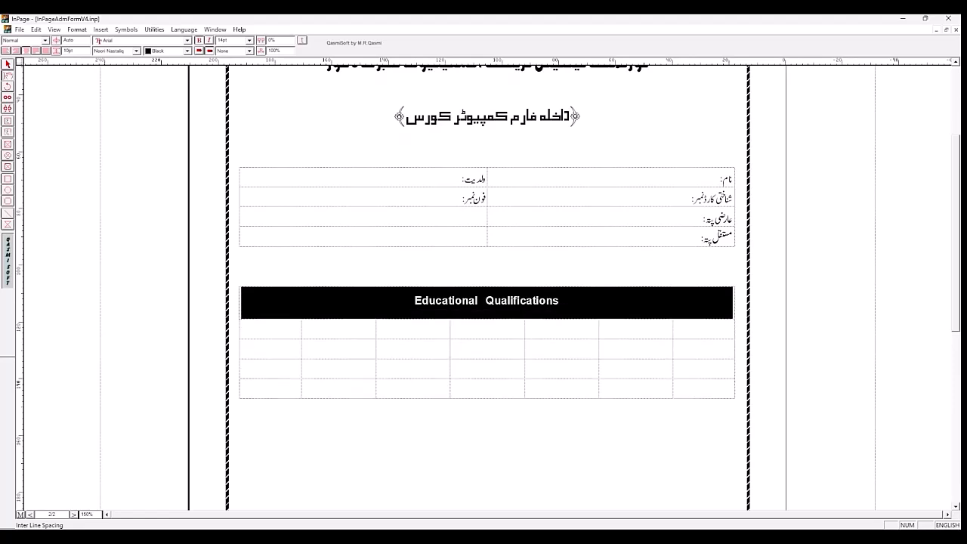
Step: Apply a double underline to the words Educational Qualifications only
{"action": "left_click", "coordinate": [580, 300]}
{"action": "triple_click", "coordinate": [499, 300]}
{"action": "left_click", "coordinate": [496, 300]}
{"action": "mouse_move", "coordinate": [406, 302]}
{"action": "left_mouse_down"}
{"action": "mouse_move", "coordinate": [556, 302]}
{"action": "mouse_move", "coordinate": [415, 302]}
{"action": "left_mouse_up"}
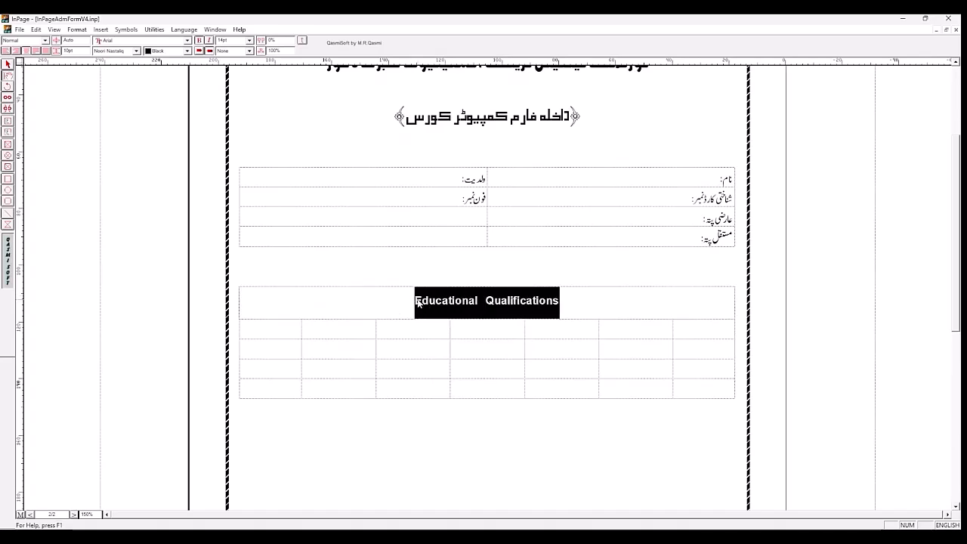
{"action": "left_click", "coordinate": [251, 51]}
{"action": "left_click", "coordinate": [237, 71]}
{"action": "left_click", "coordinate": [394, 317]}
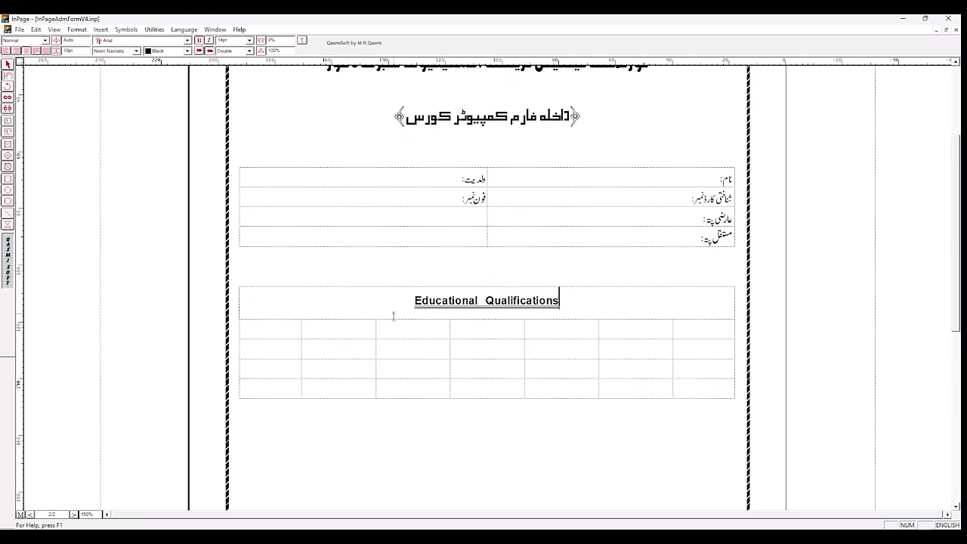
Step: Set the English font of all seven cells in the row below the Educational Qualifications heading to Cambria
{"action": "left_click", "coordinate": [280, 336]}
{"action": "left_click_drag", "start_coordinate": [347, 333], "coordinate": [268, 329]}
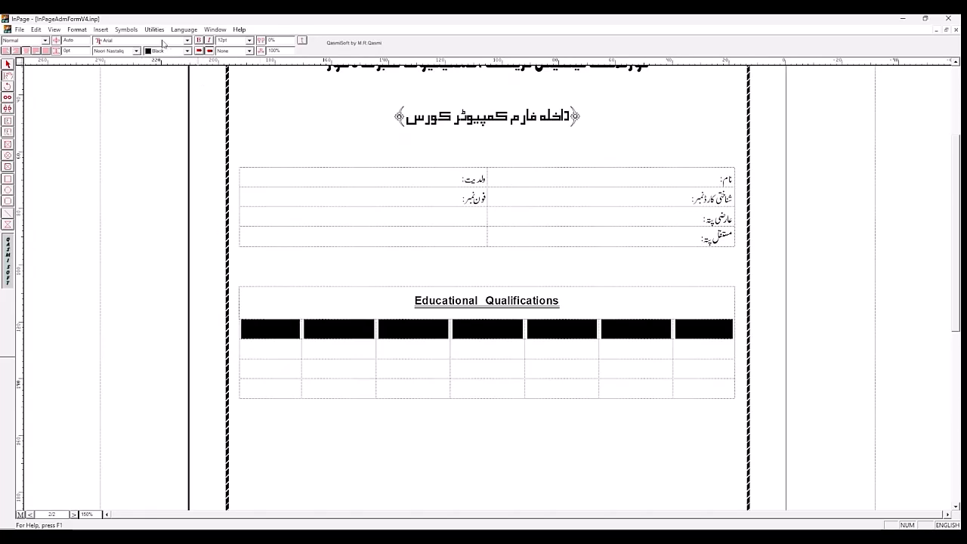
{"action": "left_click", "coordinate": [188, 41]}
{"action": "left_click_drag", "start_coordinate": [189, 63], "coordinate": [189, 90]}
{"action": "left_click", "coordinate": [189, 91]}
{"action": "left_click", "coordinate": [189, 91]}
{"action": "left_click", "coordinate": [189, 90]}
{"action": "left_click", "coordinate": [189, 90]}
{"action": "left_click", "coordinate": [189, 91]}
{"action": "left_click", "coordinate": [188, 91]}
{"action": "left_click", "coordinate": [189, 91]}
{"action": "left_click", "coordinate": [189, 90]}
{"action": "left_click", "coordinate": [188, 91]}
{"action": "left_click", "coordinate": [189, 91]}
{"action": "left_click", "coordinate": [189, 90]}
{"action": "left_click", "coordinate": [189, 91]}
{"action": "left_click", "coordinate": [189, 91]}
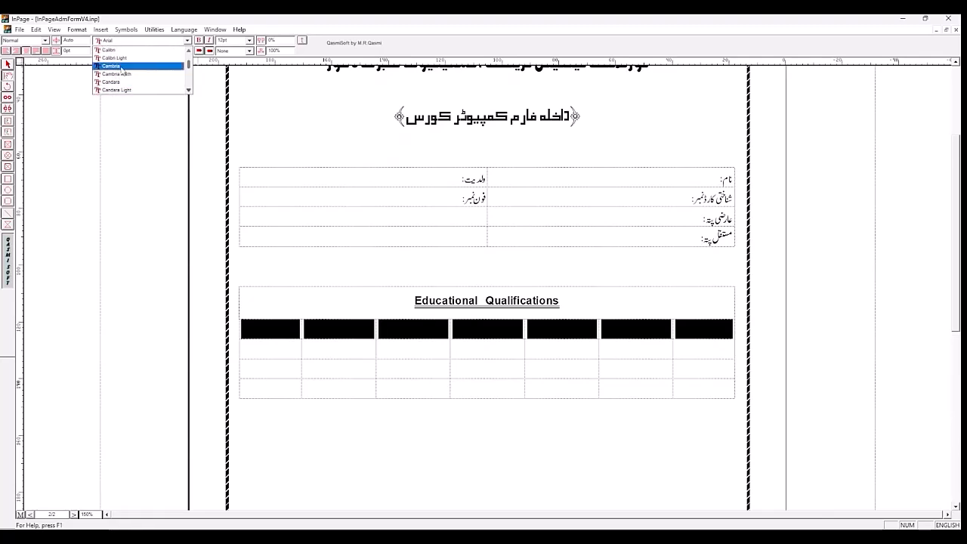
{"action": "left_click", "coordinate": [123, 67]}
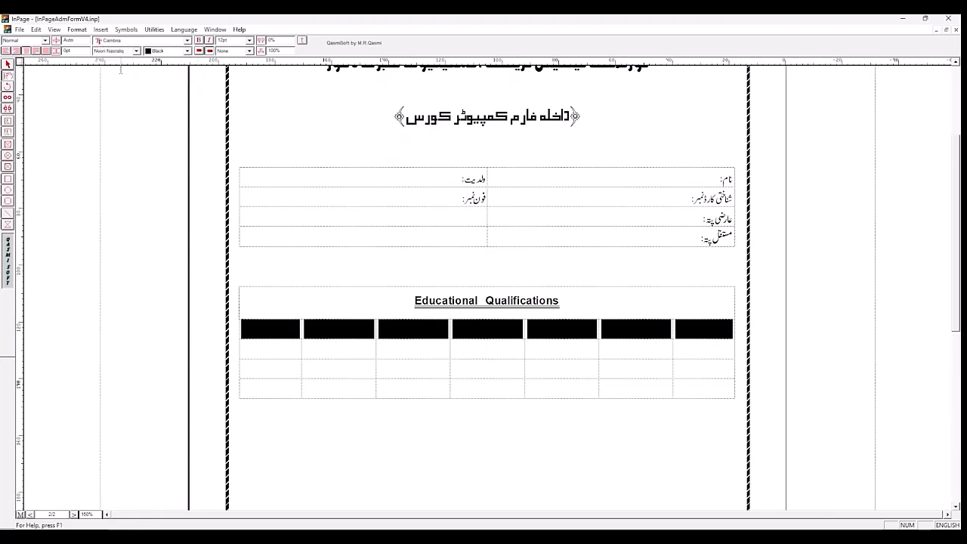
Step: Enter "Sr. No." in the first cell of the row below the Educational Qualifications heading and save the document
{"action": "left_click", "coordinate": [256, 329]}
{"action": "type", "text": "Sr"}
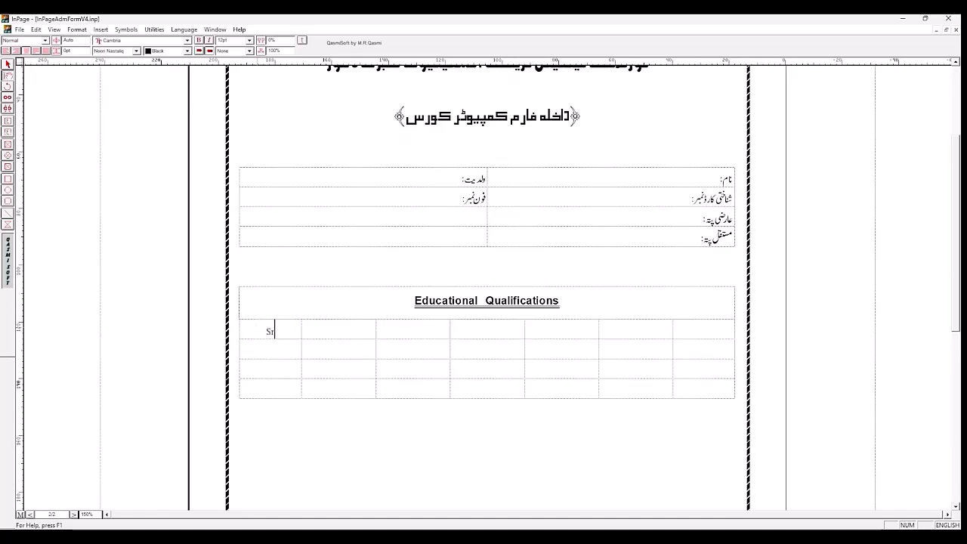
{"action": "type", "text": ". No."}
{"action": "key", "text": "Tab"}
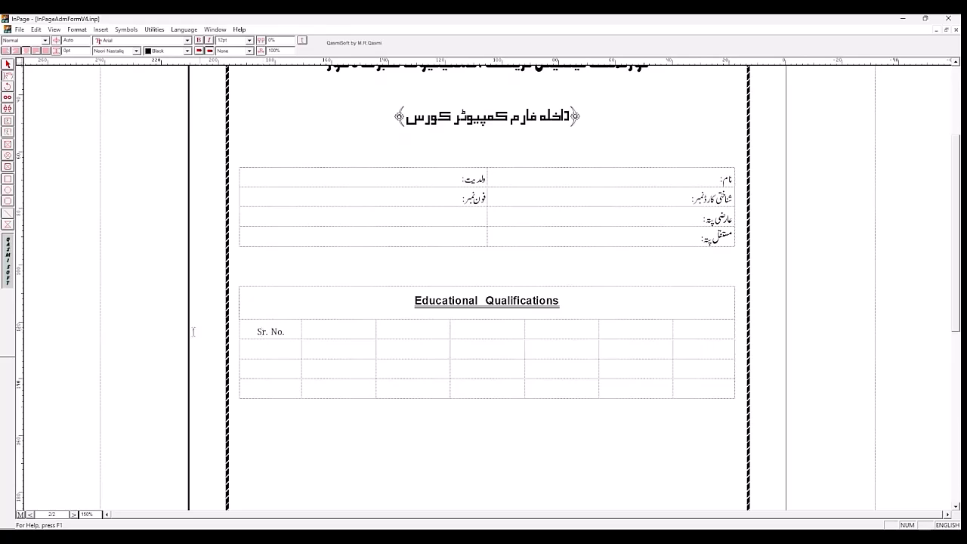
{"action": "left_click", "coordinate": [348, 327]}
{"action": "key", "text": "ctrl+s"}
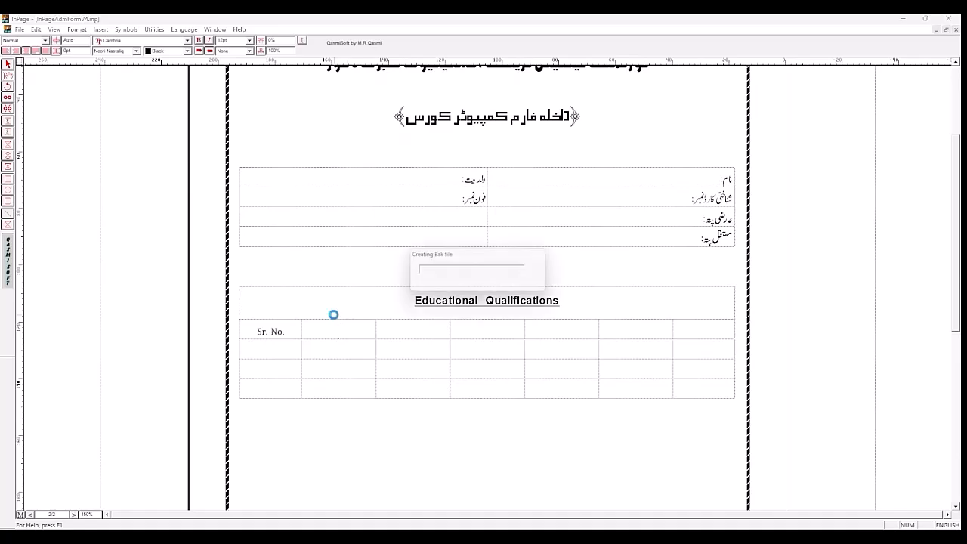
Step: Check the Educational Qualifications heading's font size on page 1 and set the page 2 heading to 18 pt
{"action": "left_click", "coordinate": [73, 514]}
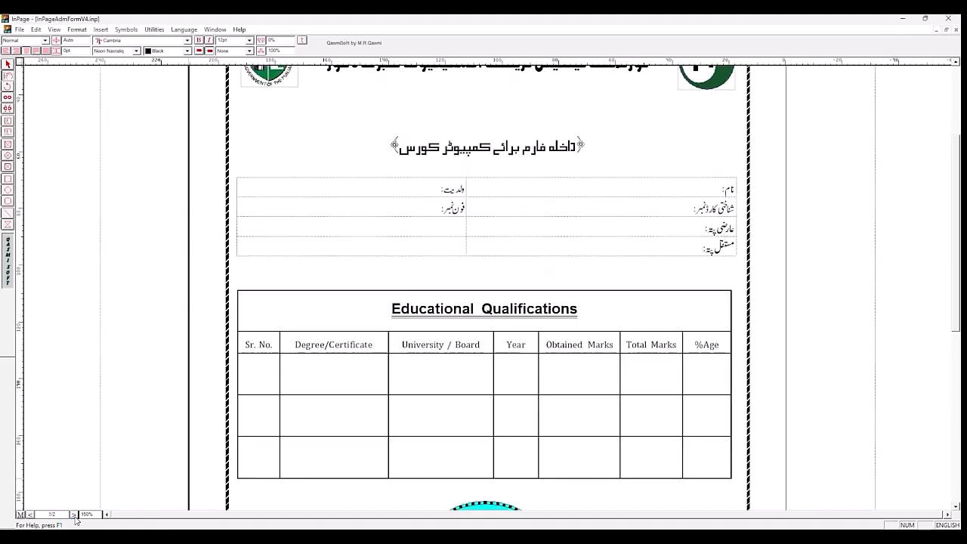
{"action": "left_click", "coordinate": [32, 516]}
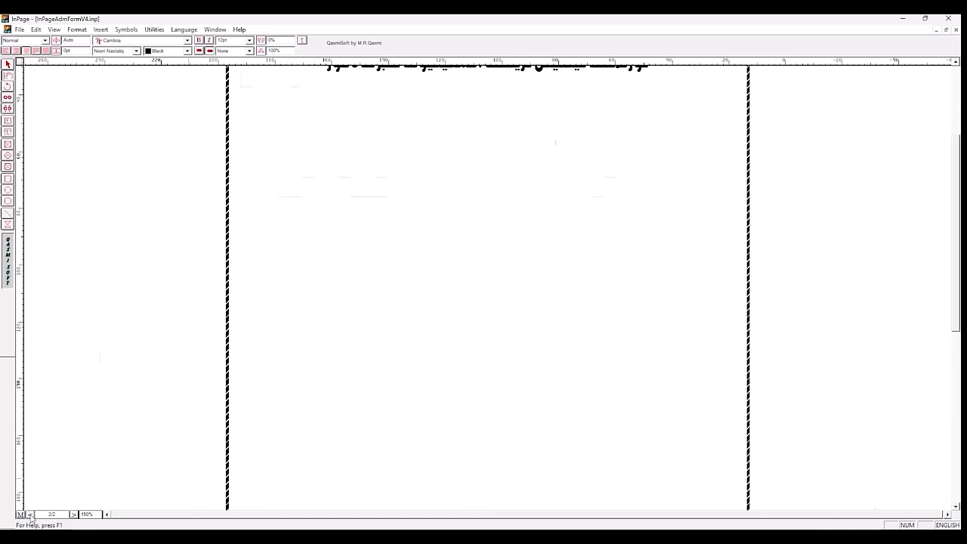
{"action": "left_click", "coordinate": [73, 515]}
{"action": "left_click", "coordinate": [443, 310]}
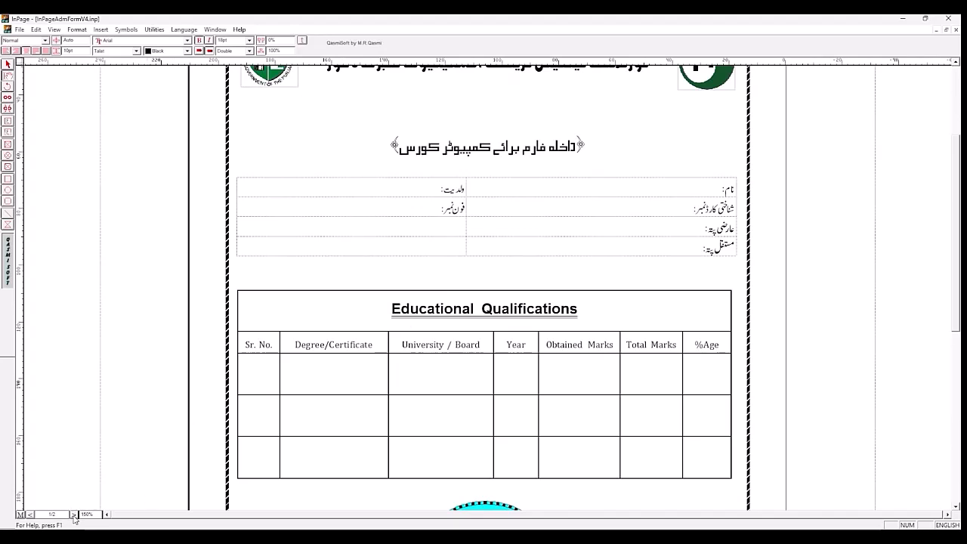
{"action": "left_click", "coordinate": [31, 515]}
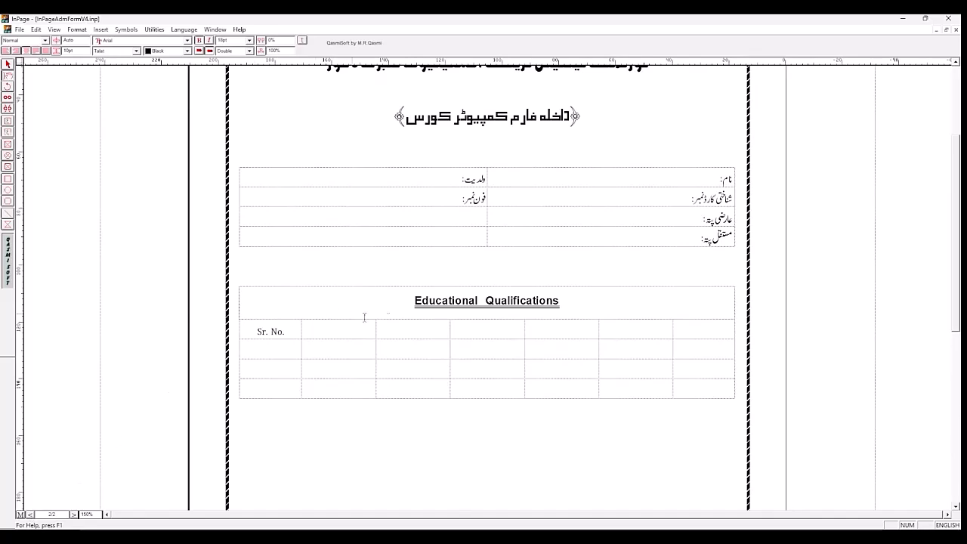
{"action": "triple_click", "coordinate": [439, 305]}
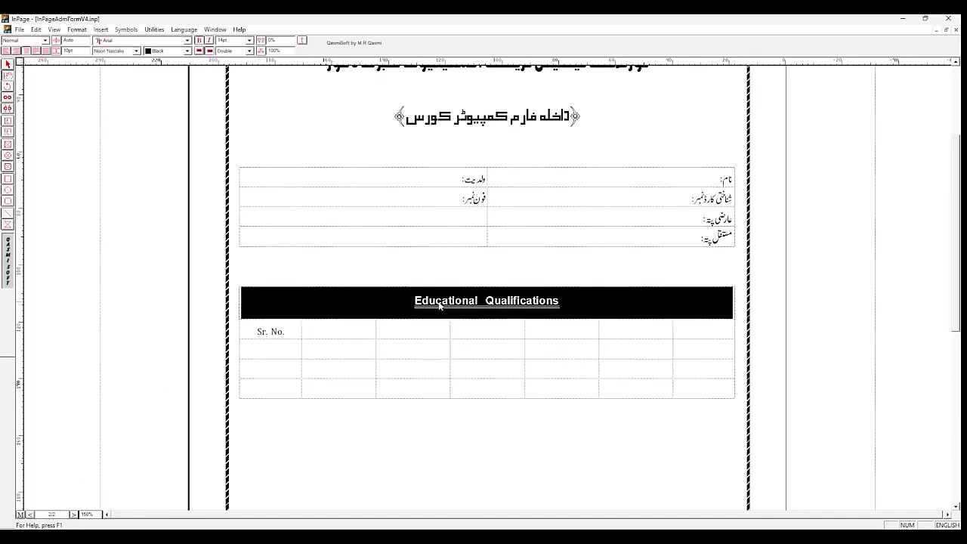
{"action": "left_click", "coordinate": [250, 41]}
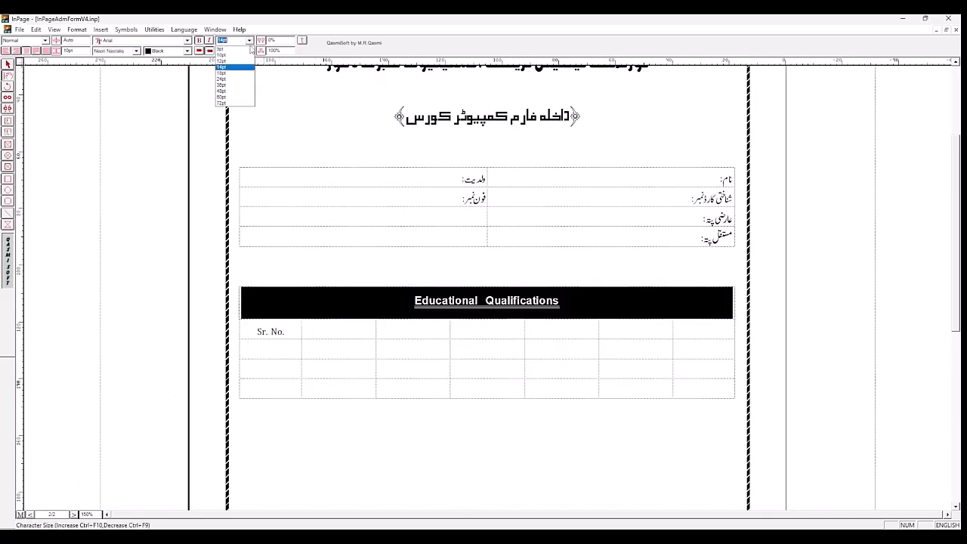
{"action": "left_click", "coordinate": [236, 79]}
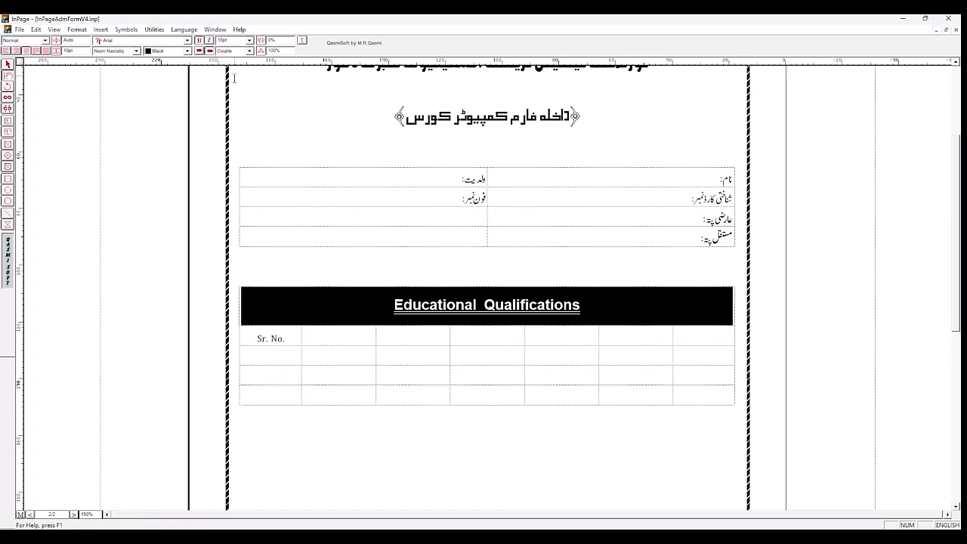
Step: Enter "Degree / Certificate" as the second column heading of the Educational Qualifications table
{"action": "left_click", "coordinate": [287, 338]}
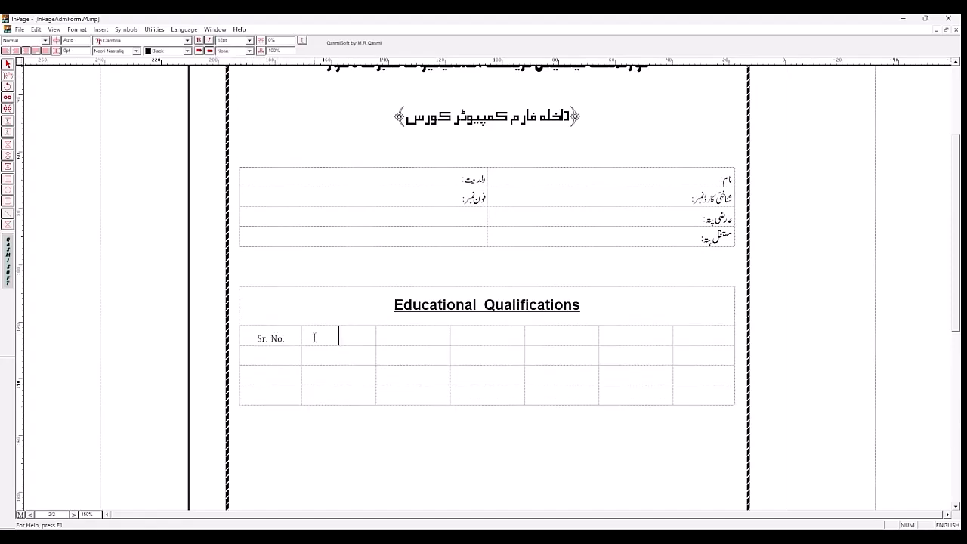
{"action": "left_click", "coordinate": [314, 338]}
{"action": "type", "text": "Degree"}
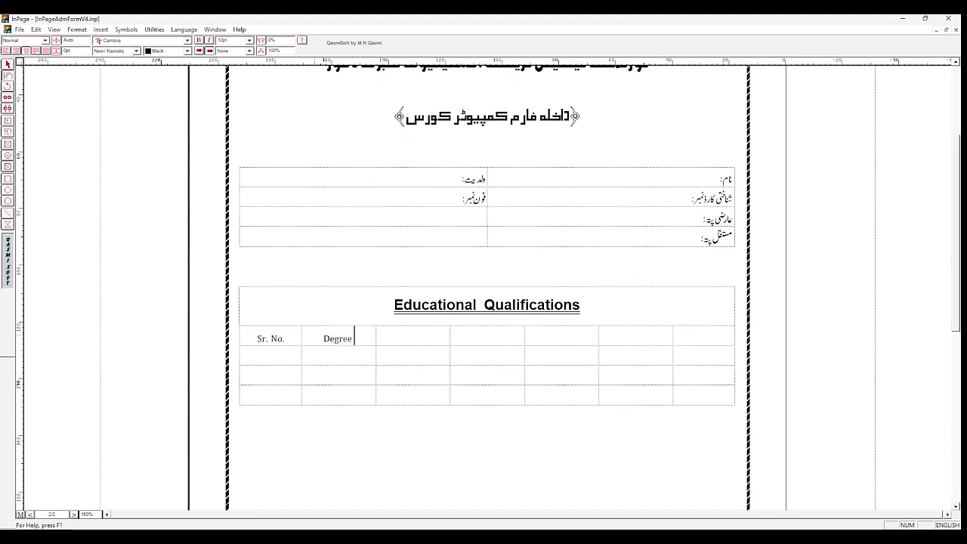
{"action": "type", "text": " / Certificate"}
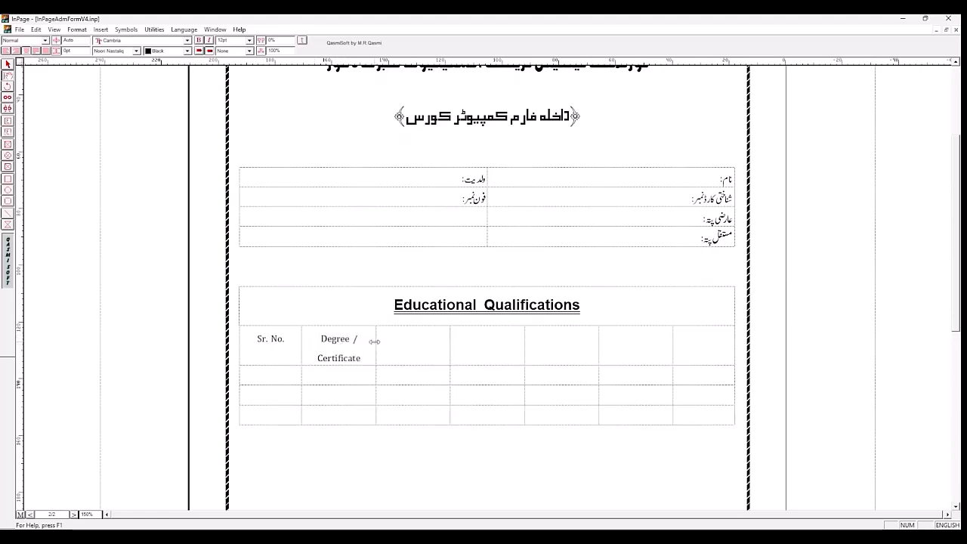
Step: Narrow the Sr. No. column and widen the Degree / Certificate column so its heading fits on one line
{"action": "left_click_drag", "start_coordinate": [376, 342], "coordinate": [393, 345]}
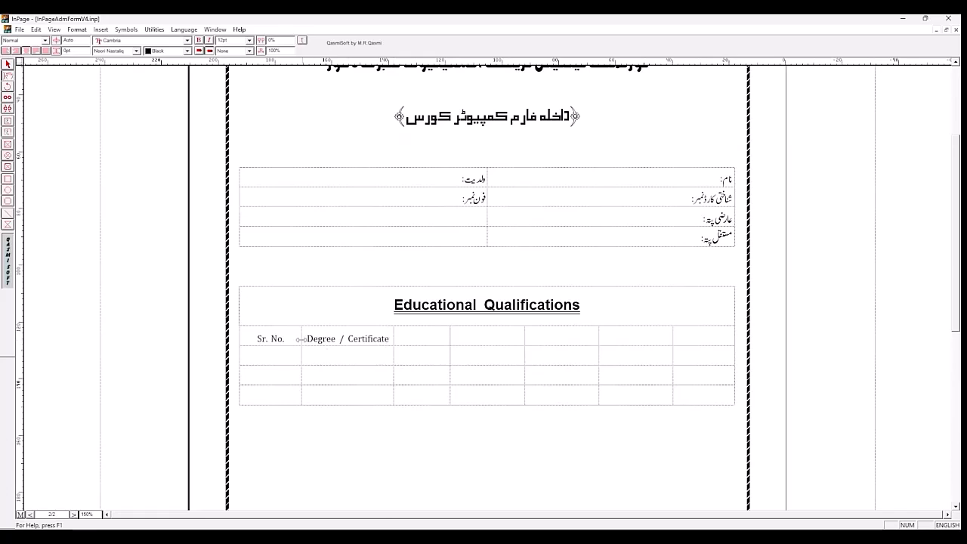
{"action": "left_click_drag", "start_coordinate": [300, 339], "coordinate": [279, 339]}
{"action": "left_click_drag", "start_coordinate": [393, 337], "coordinate": [386, 338]}
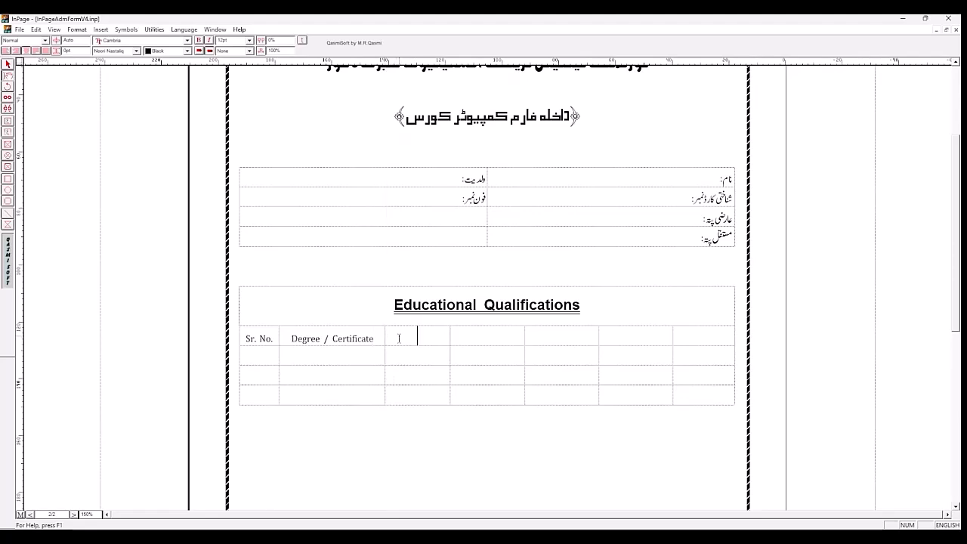
Step: Enter "University/Board" as the third column heading and widen its column to fit the text on one line
{"action": "type", "text": "University"}
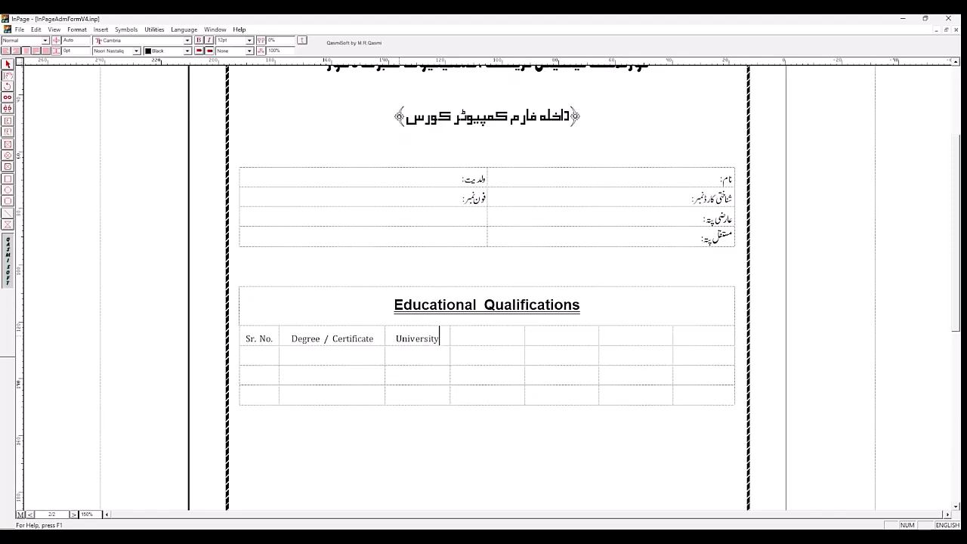
{"action": "type", "text": "/Board"}
{"action": "left_click_drag", "start_coordinate": [450, 348], "coordinate": [488, 354]}
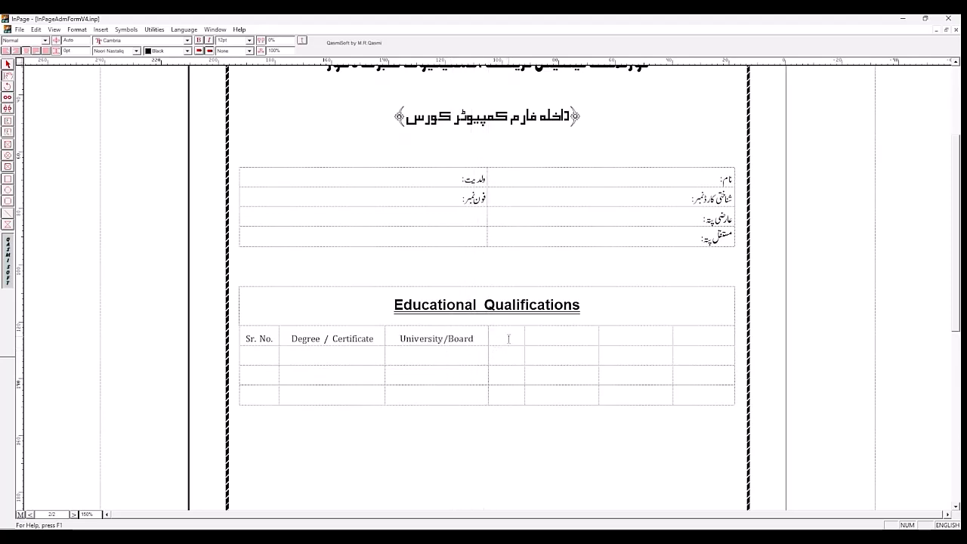
Step: Enter "Year" and "Obtained Marks" as the fourth and fifth column headings
{"action": "type", "text": "Year"}
{"action": "key", "text": "shift+Tab"}
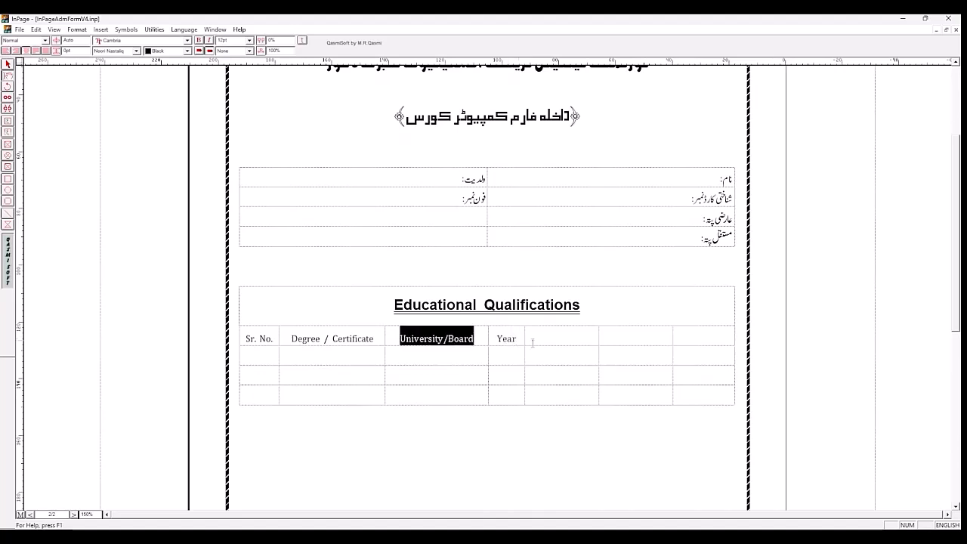
{"action": "left_click", "coordinate": [566, 338]}
{"action": "type", "text": "Ob"}
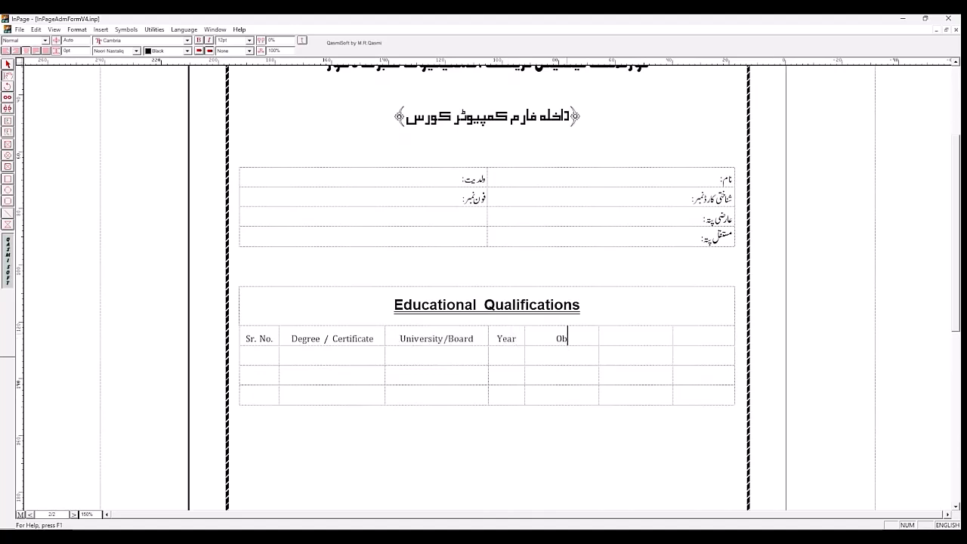
{"action": "type", "text": "tained Marks"}
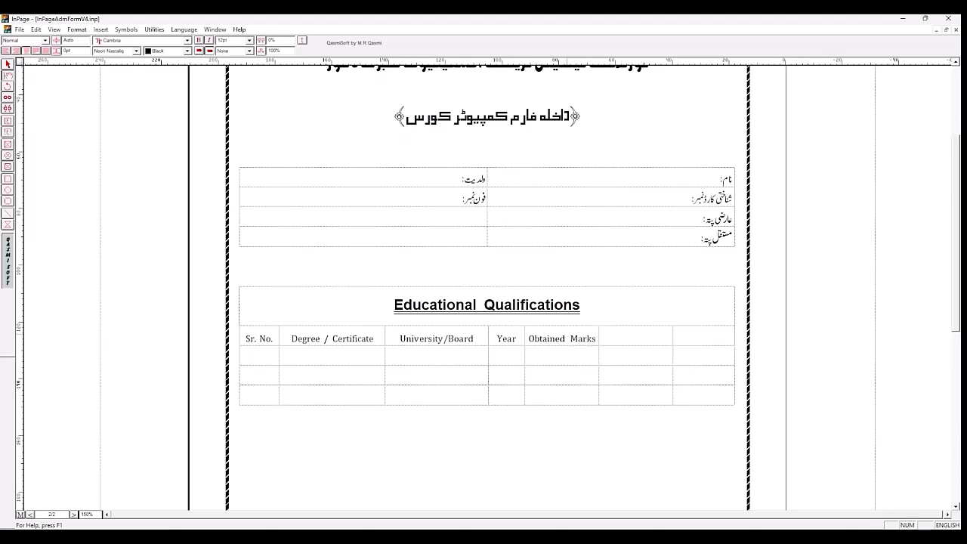
Step: Enter "Total Marks" and "%Age" as the sixth and seventh column headings
{"action": "key", "text": "Tab"}
{"action": "type", "text": "Total Marks"}
{"action": "left_click", "coordinate": [688, 341]}
{"action": "type", "text": "%a"}
{"action": "key", "text": "BackSpace"}
{"action": "key", "text": "Return"}
{"action": "type", "text": "A"}
{"action": "key", "text": "BackSpace"}
{"action": "type", "text": "Age"}
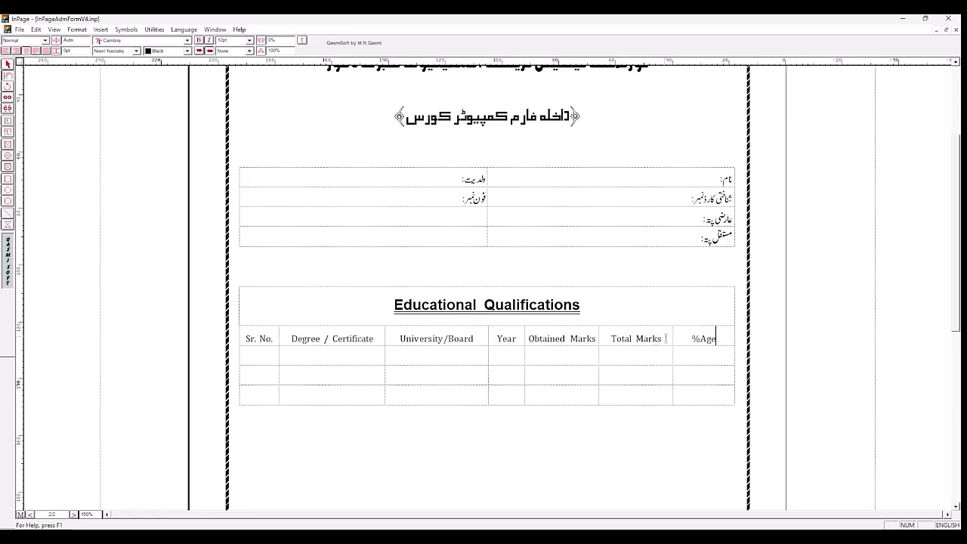
Step: Narrow the Year, Obtained Marks, Total Marks and %Age columns, giving the freed width to Degree / Certificate and University/Board
{"action": "left_click_drag", "start_coordinate": [674, 338], "coordinate": [694, 341]}
{"action": "left_click_drag", "start_coordinate": [600, 336], "coordinate": [639, 342]}
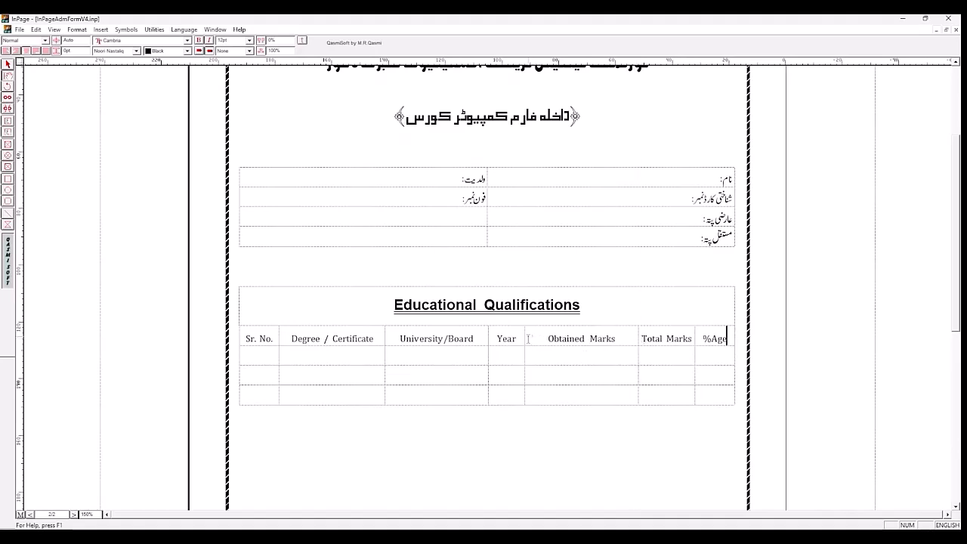
{"action": "left_click_drag", "start_coordinate": [524, 339], "coordinate": [568, 338]}
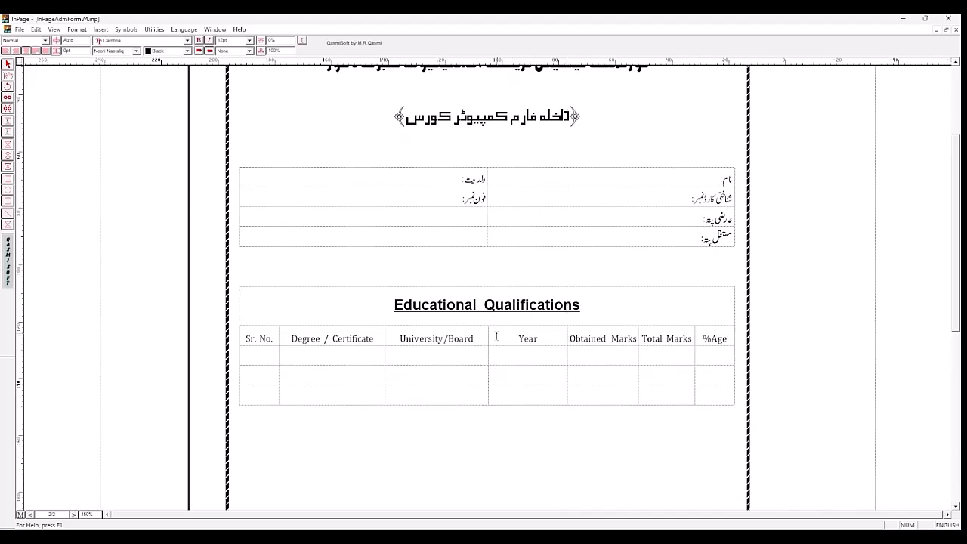
{"action": "left_click_drag", "start_coordinate": [489, 338], "coordinate": [534, 339]}
{"action": "left_click_drag", "start_coordinate": [397, 335], "coordinate": [404, 335]}
{"action": "left_click_drag", "start_coordinate": [404, 336], "coordinate": [404, 336]}
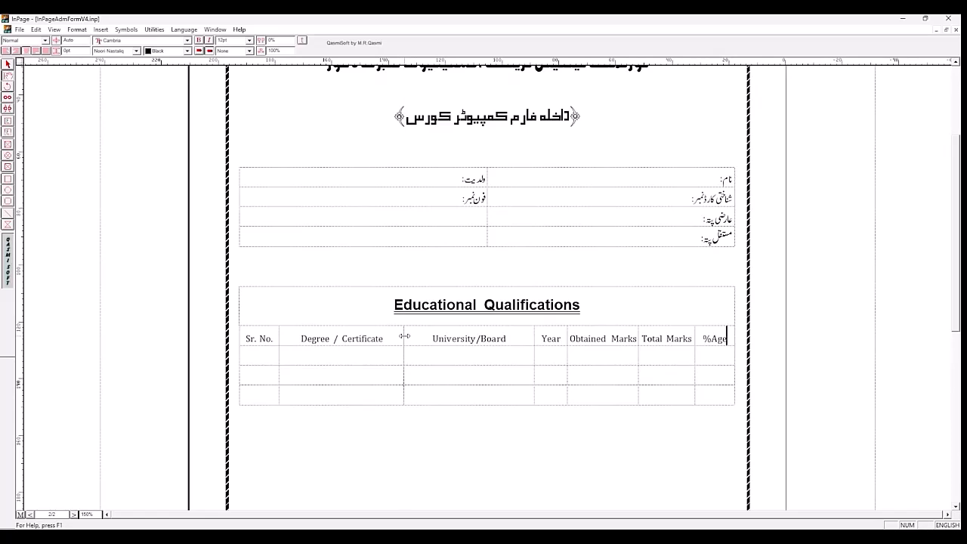
Step: Apply a solid black 1 pt border to all cells of the Educational Qualifications table, including the heading
{"action": "left_click", "coordinate": [451, 433]}
{"action": "left_click_drag", "start_coordinate": [672, 344], "coordinate": [262, 395]}
{"action": "left_click", "coordinate": [314, 293]}
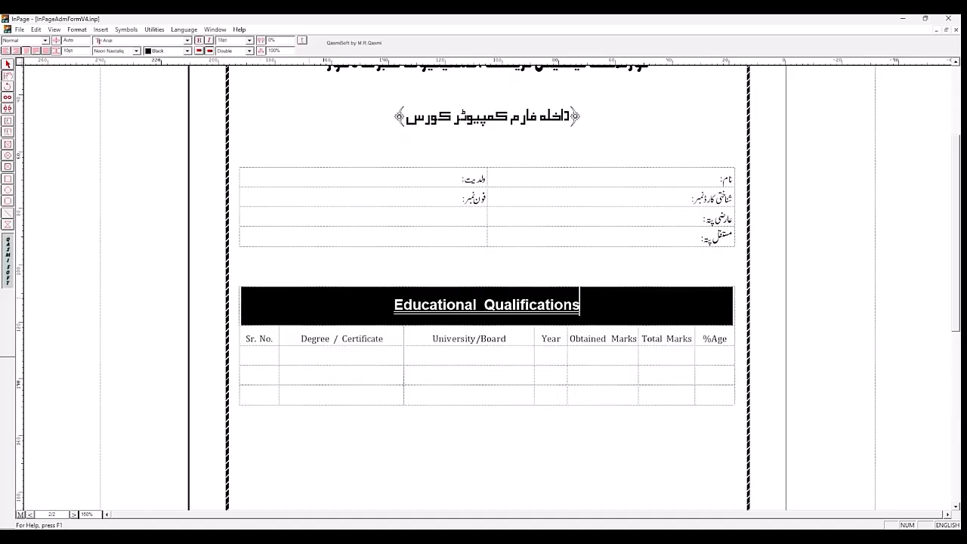
{"action": "left_click_drag", "start_coordinate": [715, 339], "coordinate": [261, 393]}
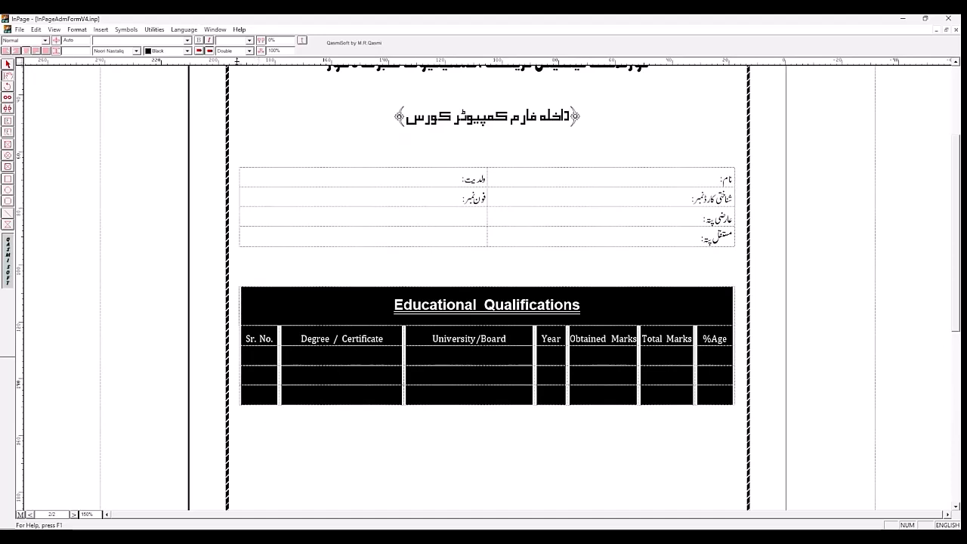
{"action": "left_click", "coordinate": [77, 29]}
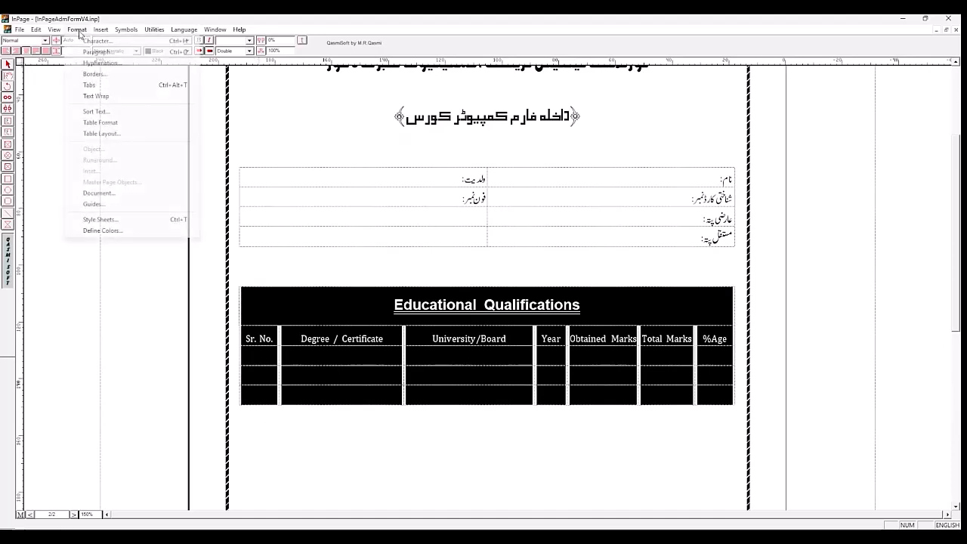
{"action": "left_click", "coordinate": [98, 123]}
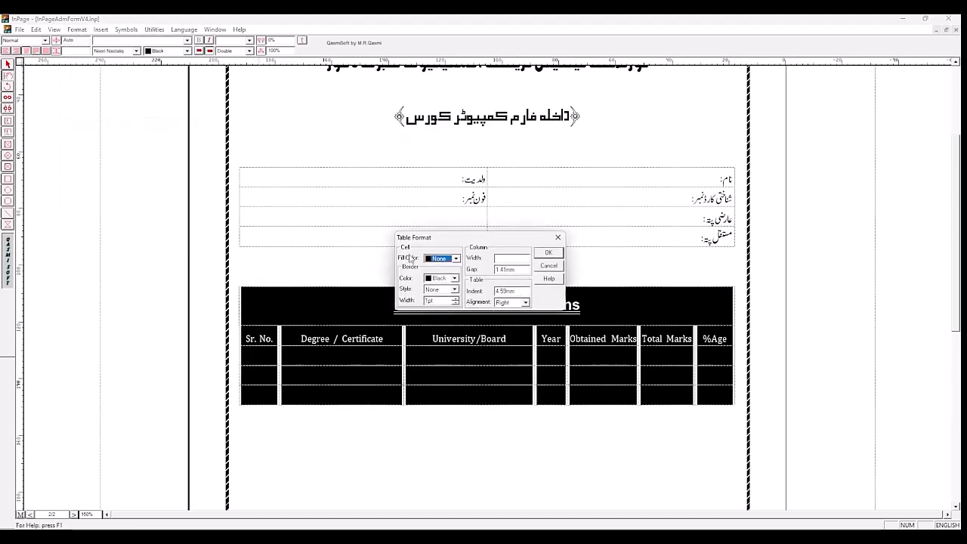
{"action": "left_click", "coordinate": [454, 292]}
{"action": "left_click", "coordinate": [448, 308]}
{"action": "left_click", "coordinate": [546, 254]}
{"action": "left_click", "coordinate": [548, 452]}
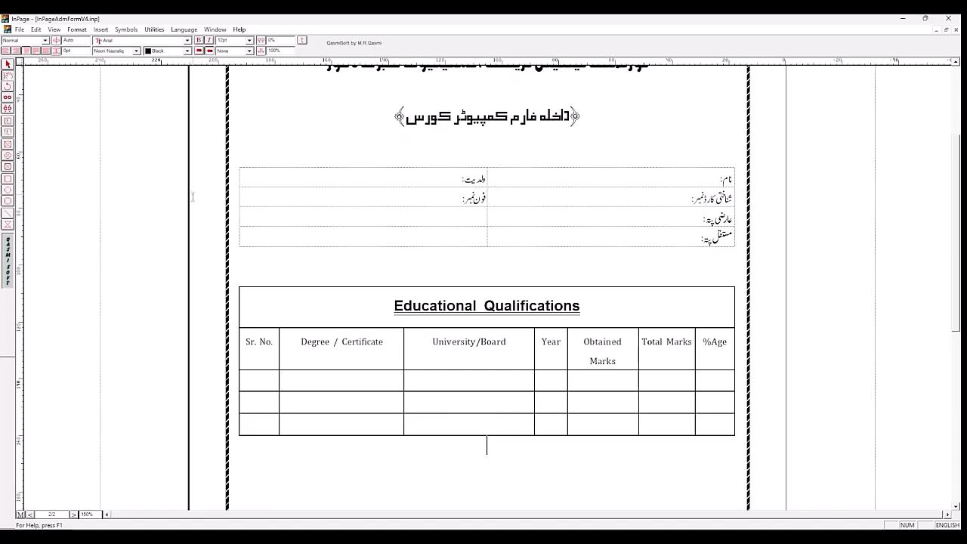
Step: Activate the Line tool for drawing on the page 2 form
{"action": "left_click", "coordinate": [8, 215]}
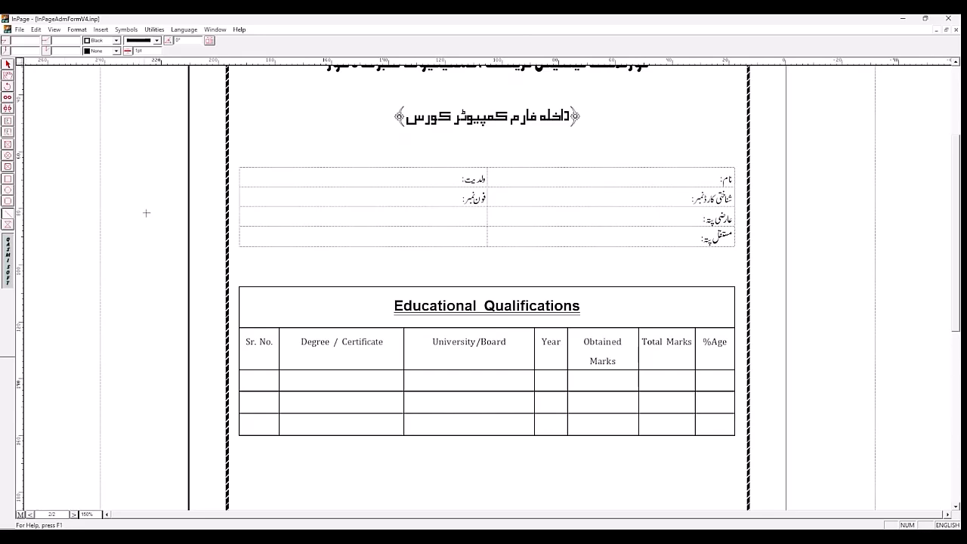
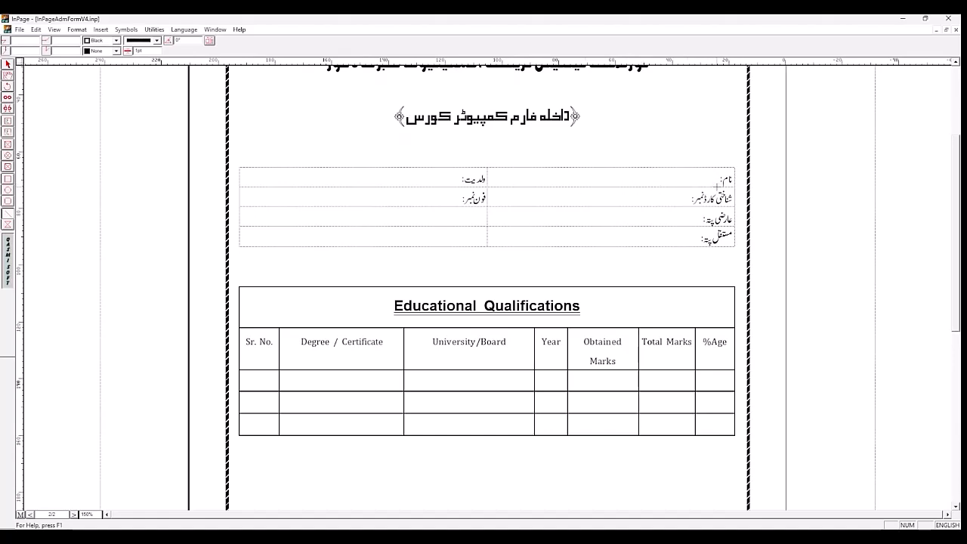
Step: Try a horizontal writing line about 80 mm long beside the نام label in the personal details table
{"action": "left_click_drag", "start_coordinate": [717, 187], "coordinate": [488, 188]}
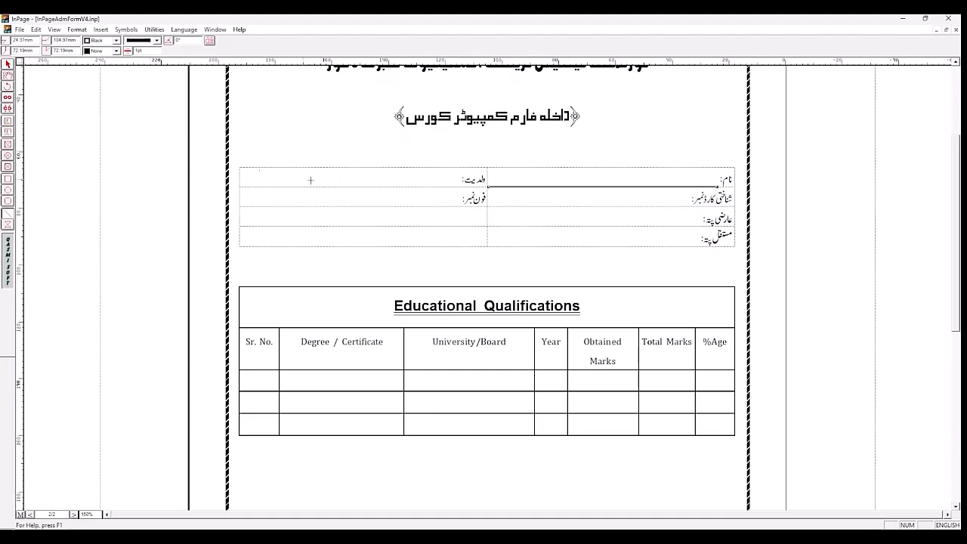
{"action": "key", "text": "Delete"}
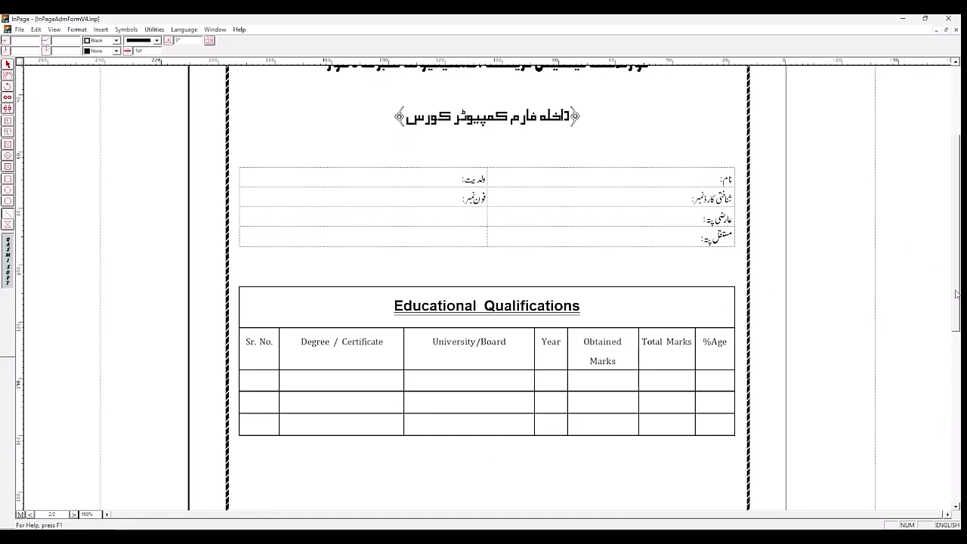
Step: Draw two rectangular picture boxes inside the page border's upper corners, the left about 17 × 17 mm and the right about 18 × 20 mm
{"action": "left_click_drag", "start_coordinate": [957, 295], "coordinate": [958, 239]}
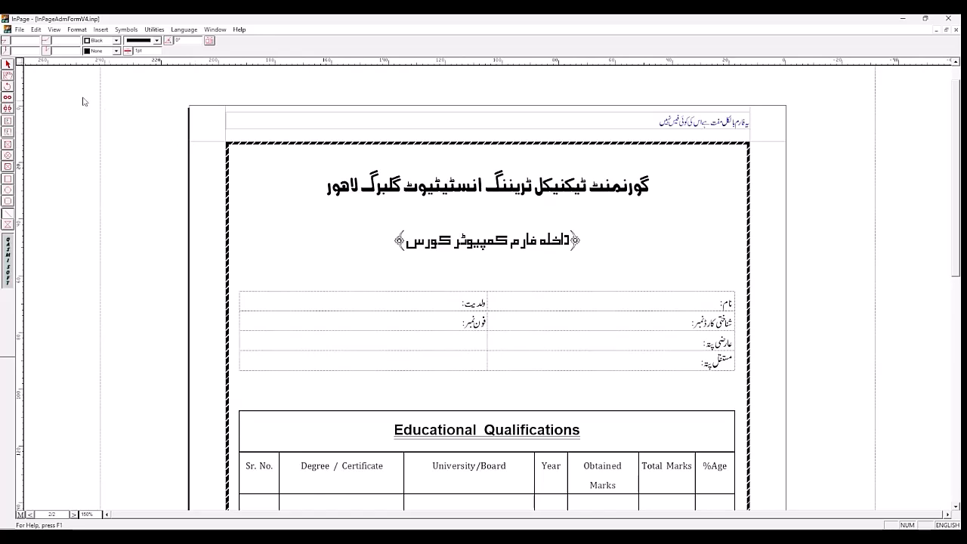
{"action": "left_click", "coordinate": [8, 147]}
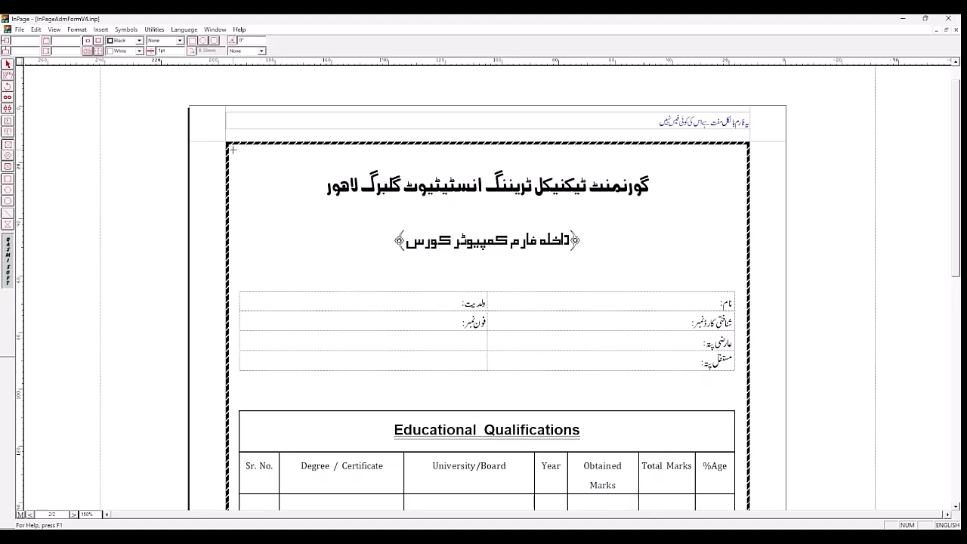
{"action": "left_click_drag", "start_coordinate": [233, 149], "coordinate": [282, 198]}
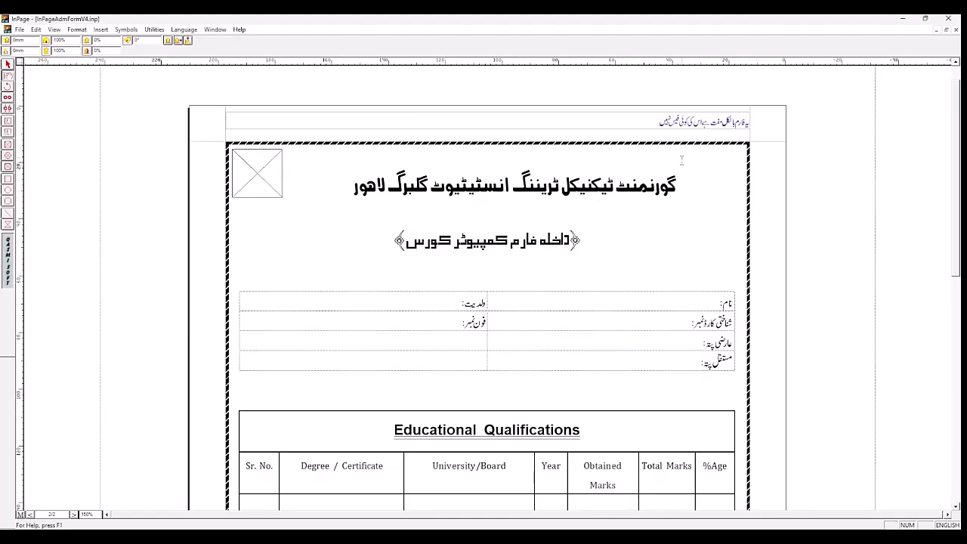
{"action": "left_click", "coordinate": [7, 145]}
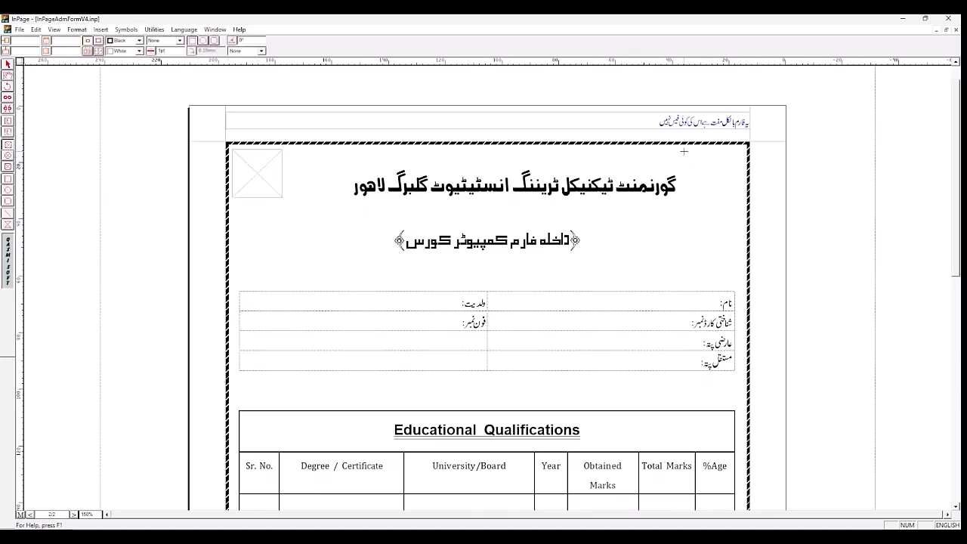
{"action": "left_click_drag", "start_coordinate": [685, 150], "coordinate": [736, 206]}
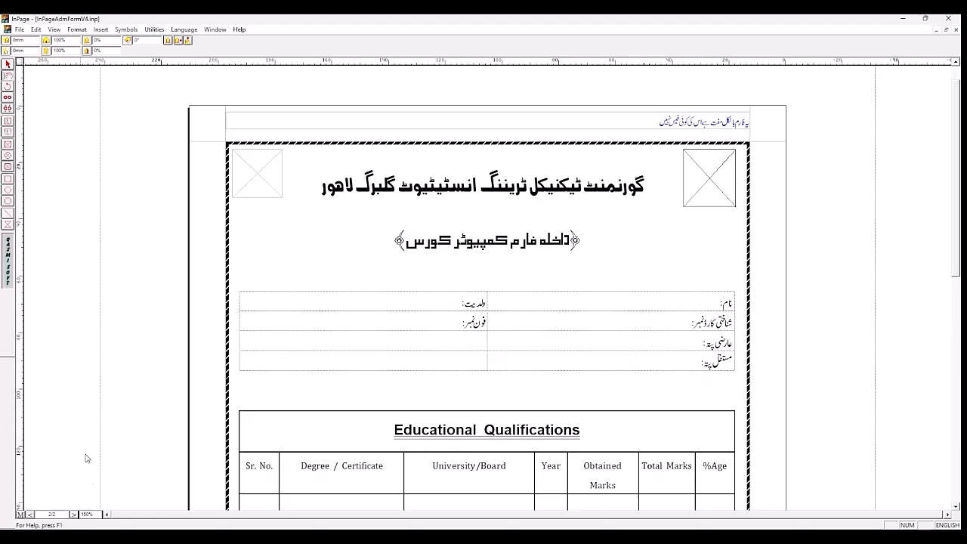
Step: Check the dimensions and position of the TEVTA logo's picture box on page 1
{"action": "left_click", "coordinate": [74, 514]}
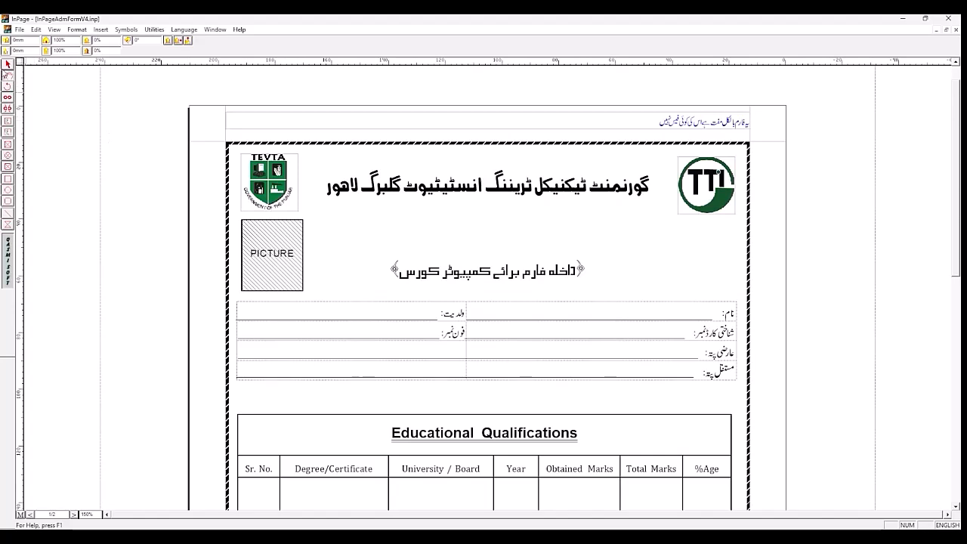
{"action": "left_click", "coordinate": [8, 65]}
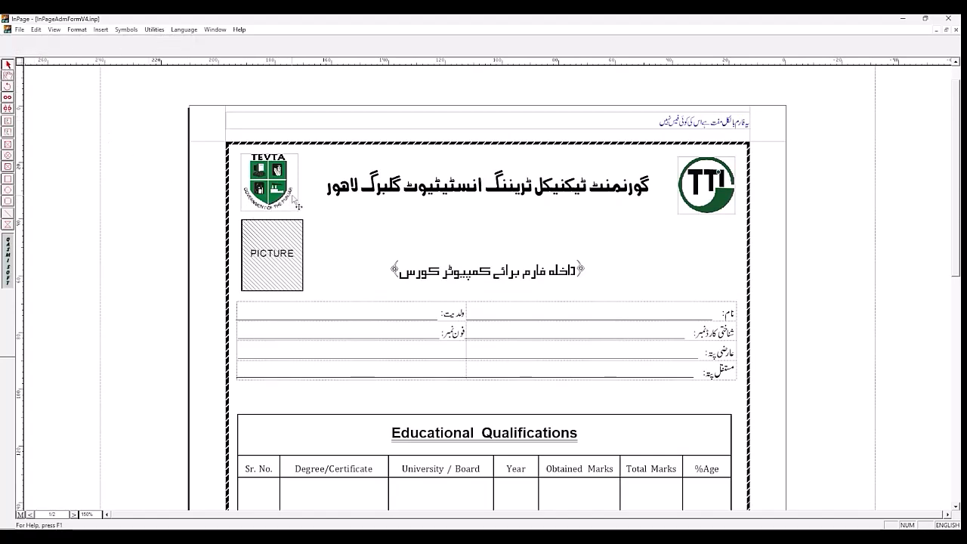
{"action": "left_click", "coordinate": [297, 204]}
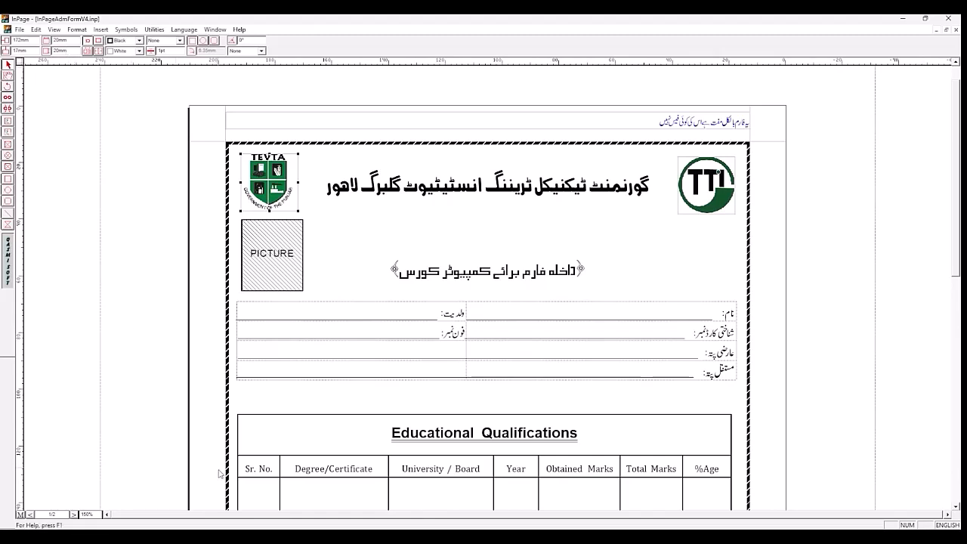
Step: Set the left picture box on page 2 to 20 mm wide and 20 mm high
{"action": "left_click", "coordinate": [32, 515]}
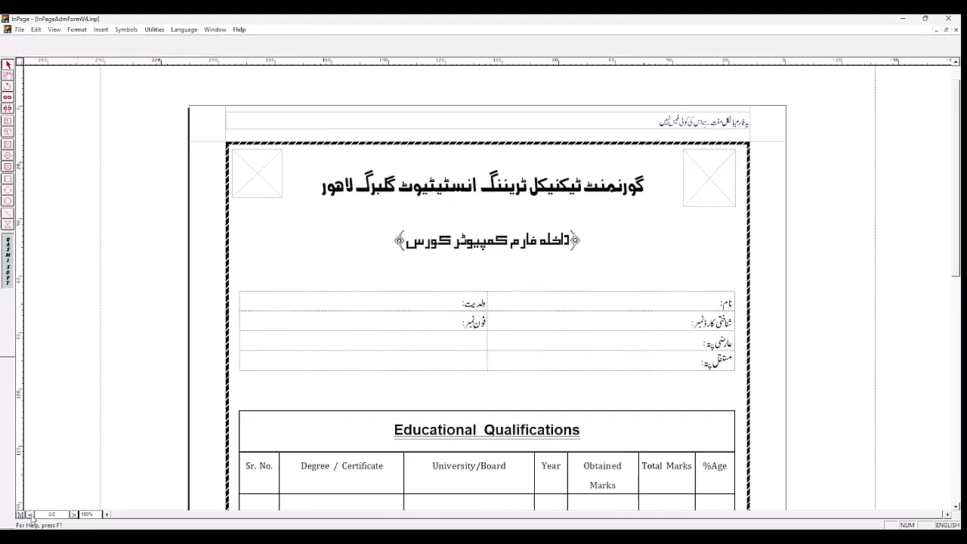
{"action": "left_click", "coordinate": [280, 189]}
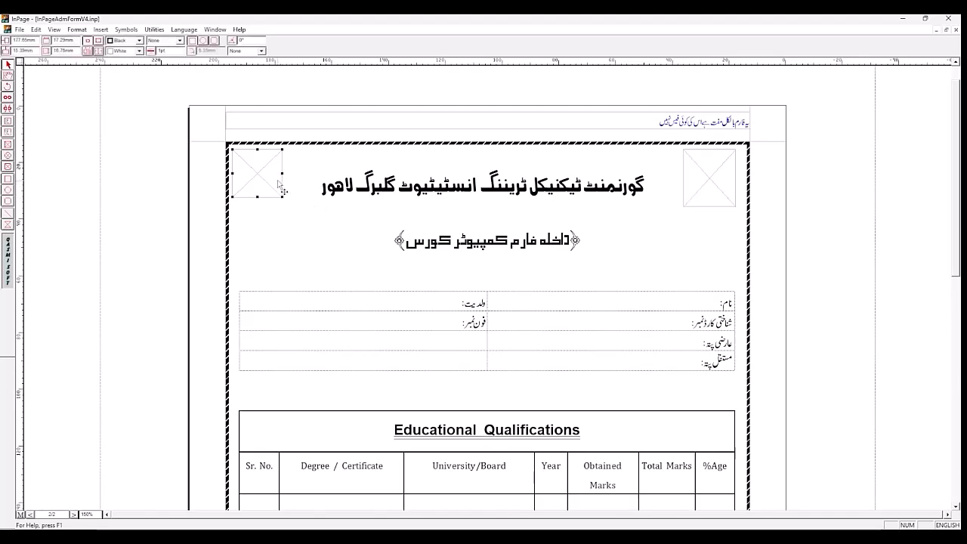
{"action": "double_click", "coordinate": [74, 40]}
{"action": "type", "text": "20"}
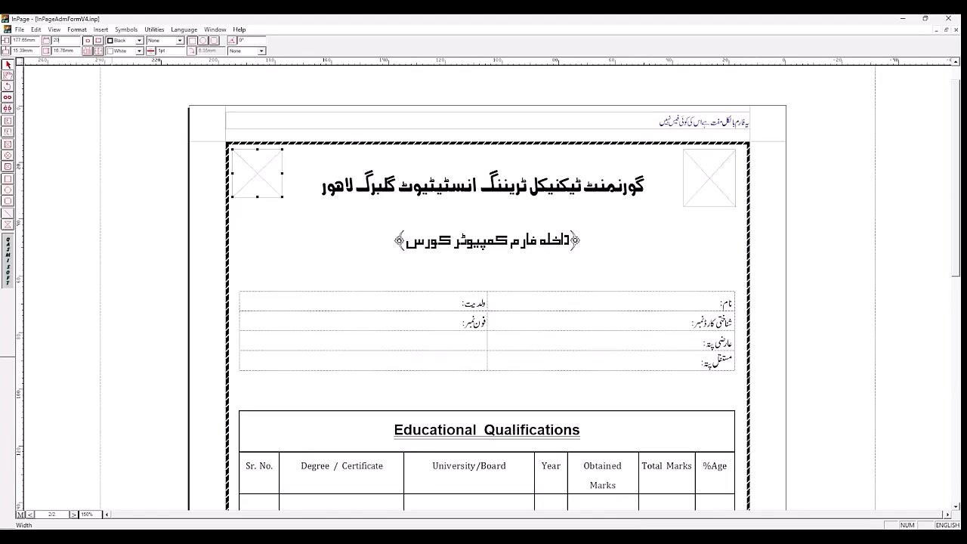
{"action": "key", "text": "Tab"}
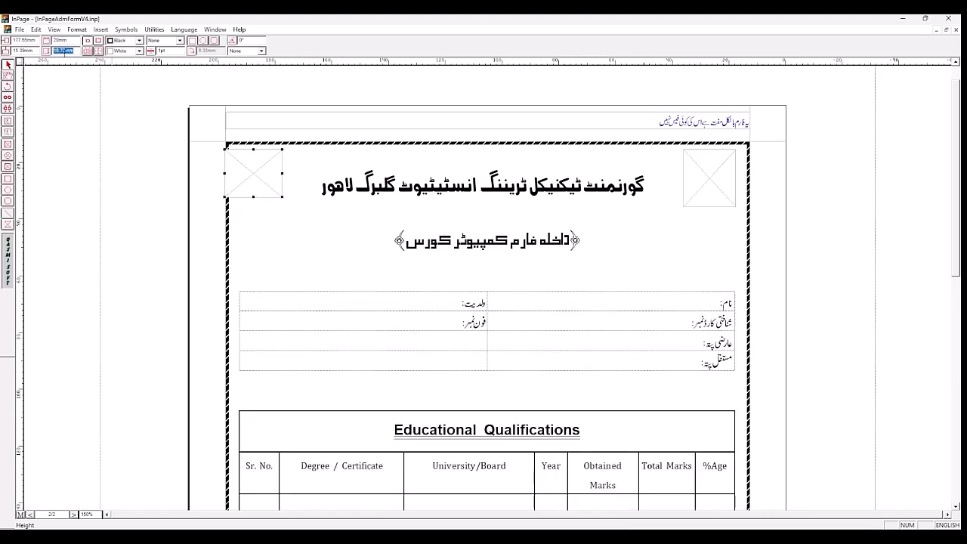
{"action": "type", "text": "20"}
{"action": "key", "text": "Return"}
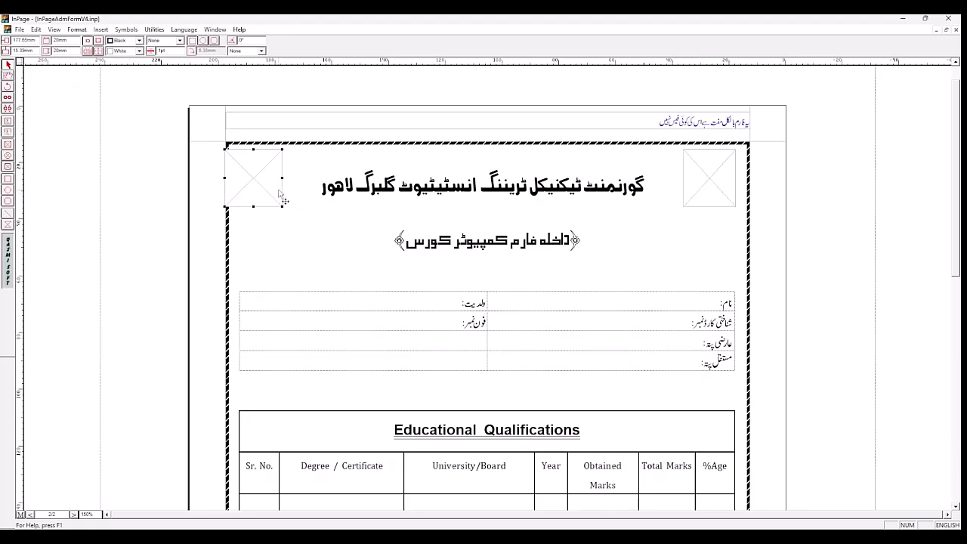
Step: Nudge the left picture box inside the border to X 172.66 mm and Y 17.39 mm, in line with the tables' left edge
{"action": "key", "text": "Right"}
{"action": "key", "text": "Right"}
{"action": "key", "text": "Right"}
{"action": "key", "text": "Right"}
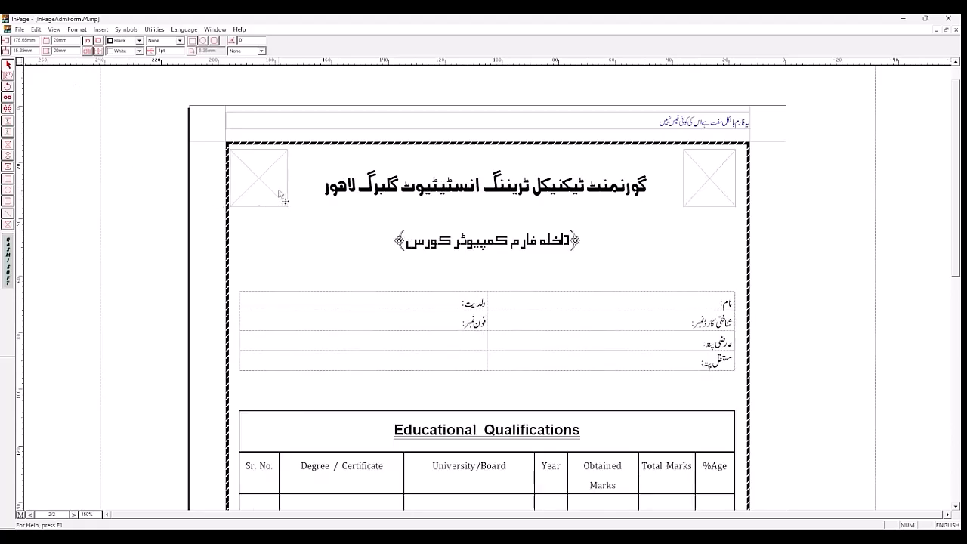
{"action": "key", "text": "Right"}
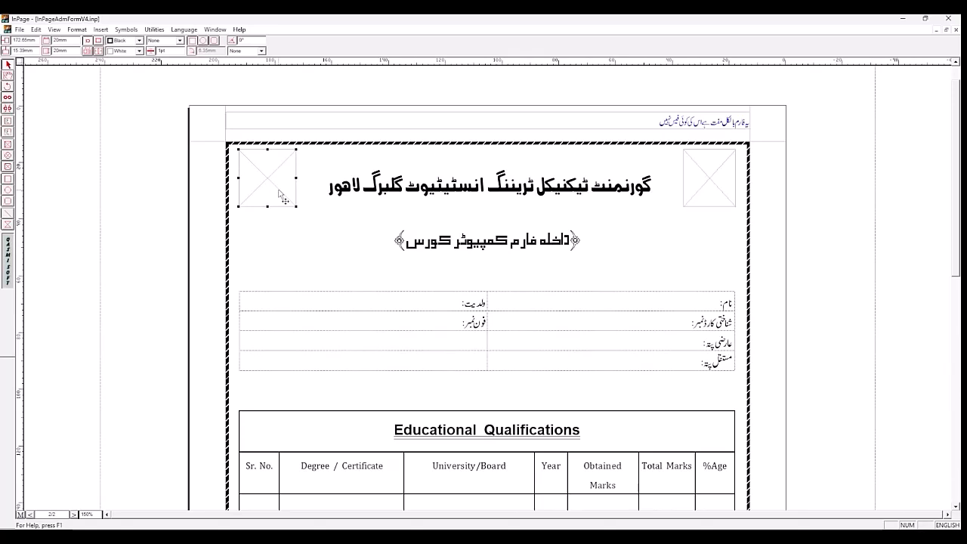
{"action": "key", "text": "Right"}
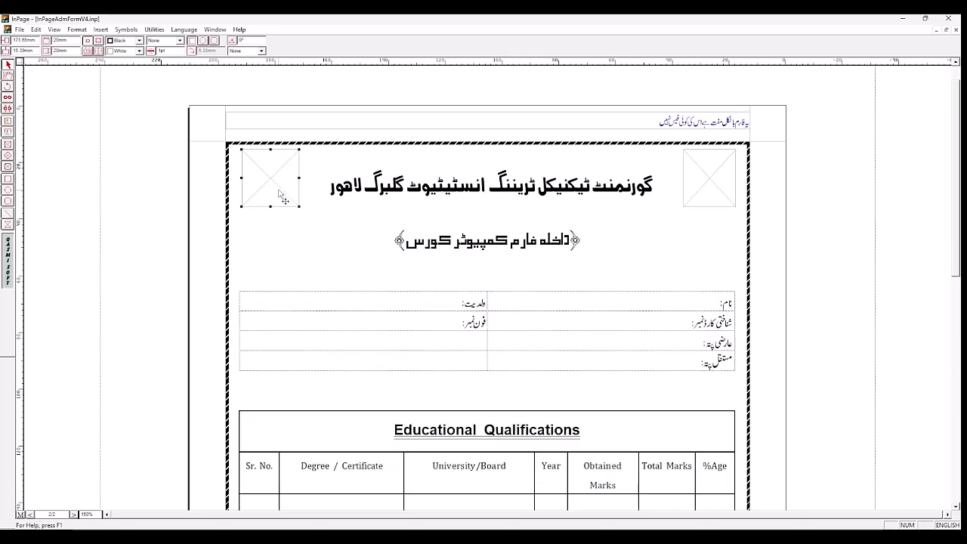
{"action": "key", "text": "Left"}
{"action": "key", "text": "Down"}
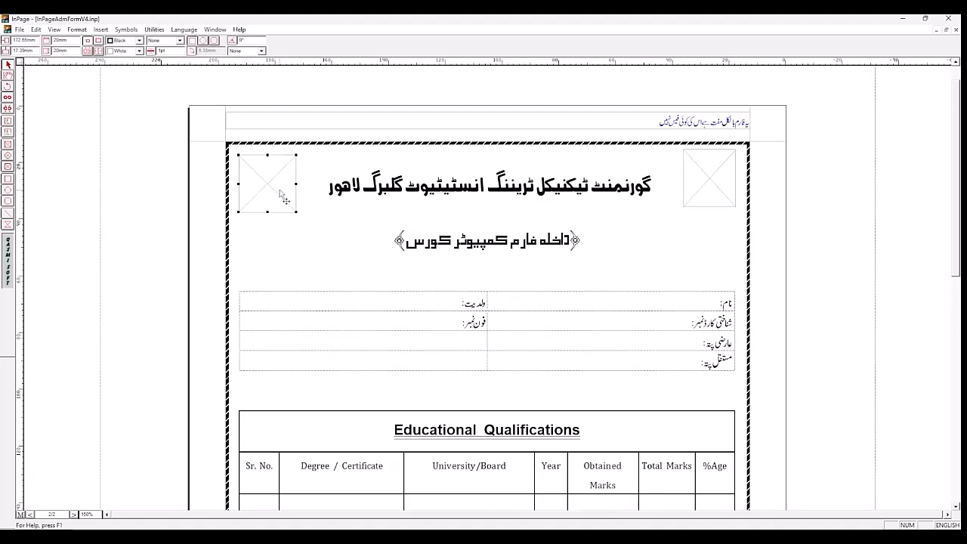
Step: Resize the right picture box to 20 × 20 mm and lower it to Y 17.39 mm, level with the left box
{"action": "left_click", "coordinate": [719, 188]}
{"action": "double_click", "coordinate": [63, 39]}
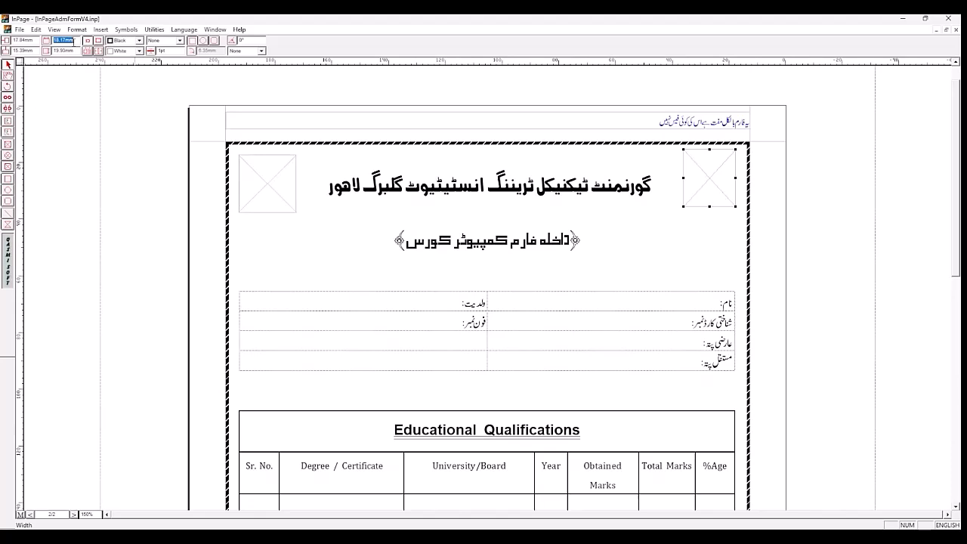
{"action": "type", "text": "20"}
{"action": "key", "text": "Return"}
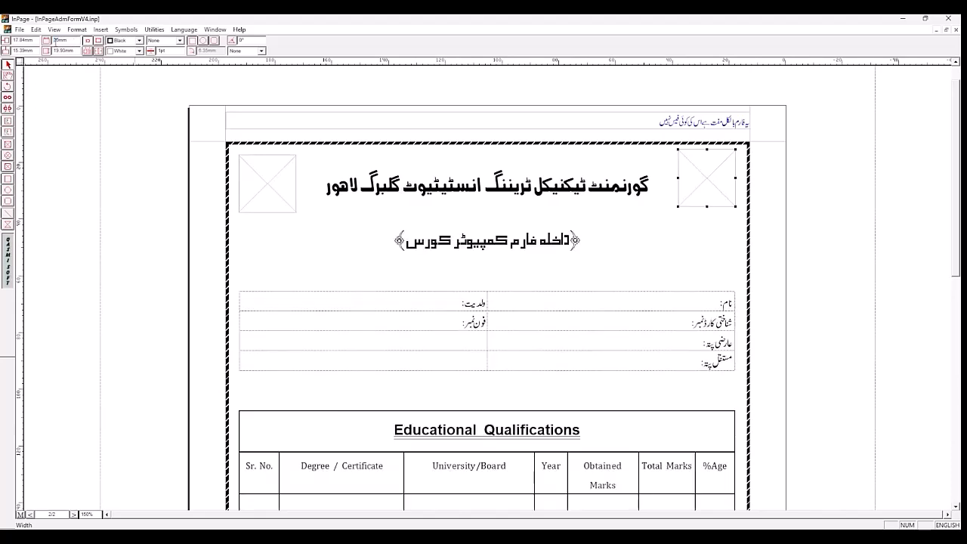
{"action": "double_click", "coordinate": [62, 51]}
{"action": "type", "text": "20"}
{"action": "key", "text": "Return"}
{"action": "key", "text": "Down"}
{"action": "key", "text": "Down"}
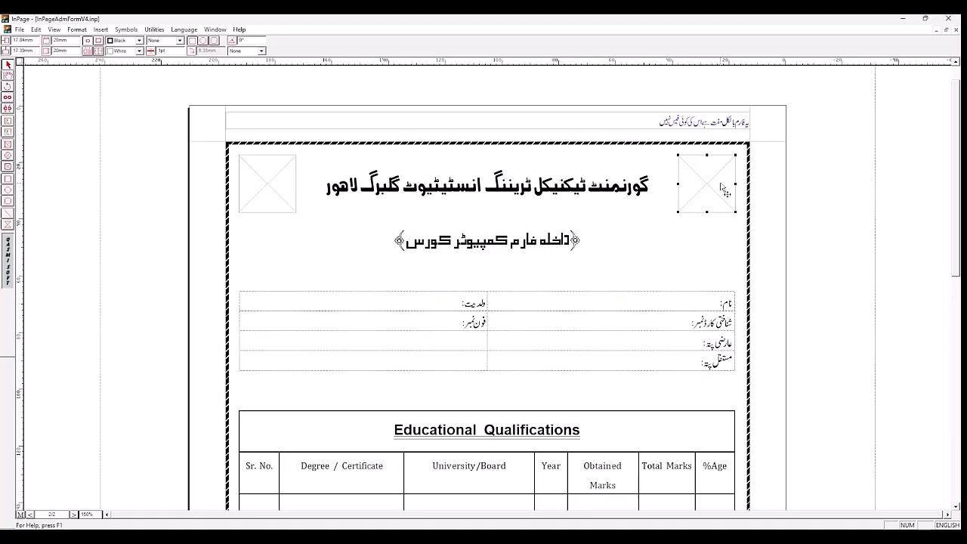
{"action": "left_click", "coordinate": [813, 198]}
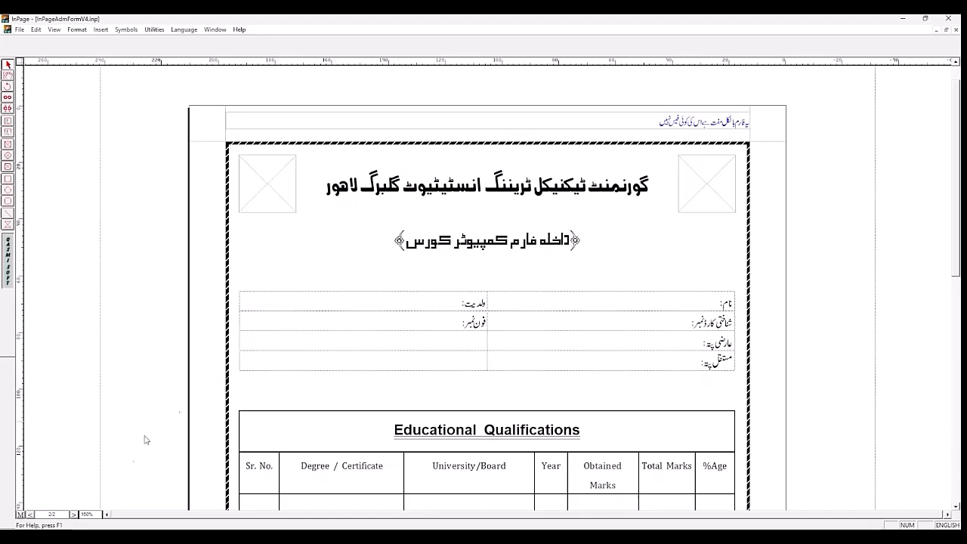
Step: Shift the admission form subheading one line down by adding a blank line above it and removing one below it
{"action": "left_click", "coordinate": [73, 515]}
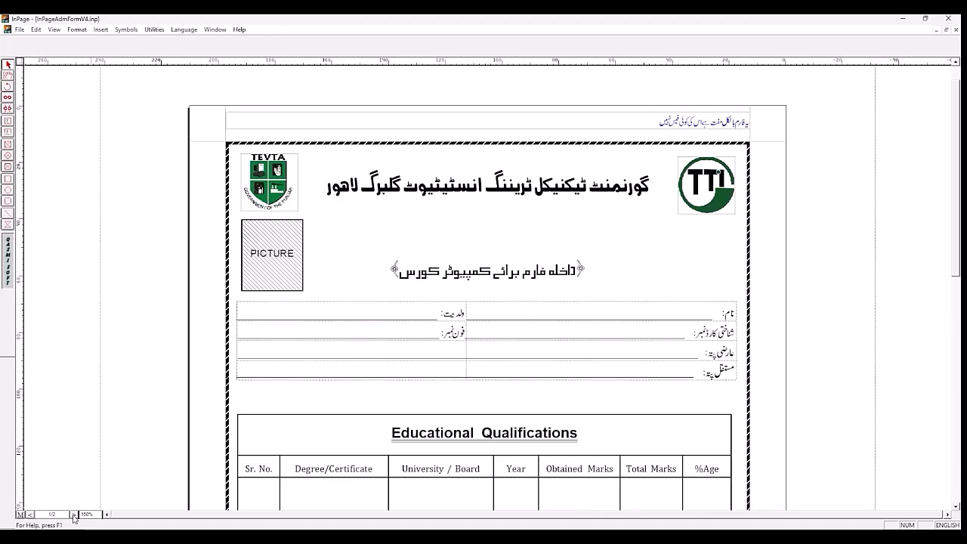
{"action": "left_click", "coordinate": [32, 516]}
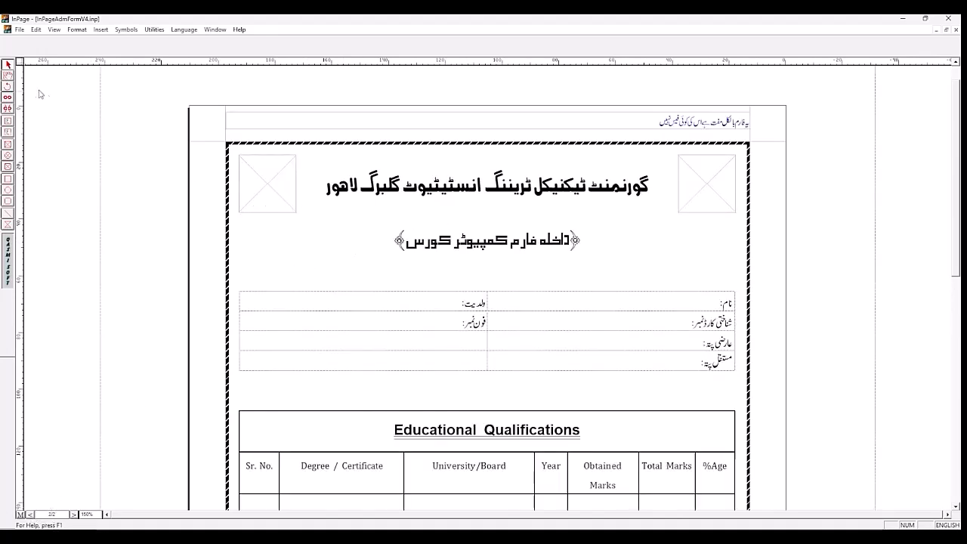
{"action": "left_click", "coordinate": [7, 75]}
{"action": "left_click", "coordinate": [453, 217]}
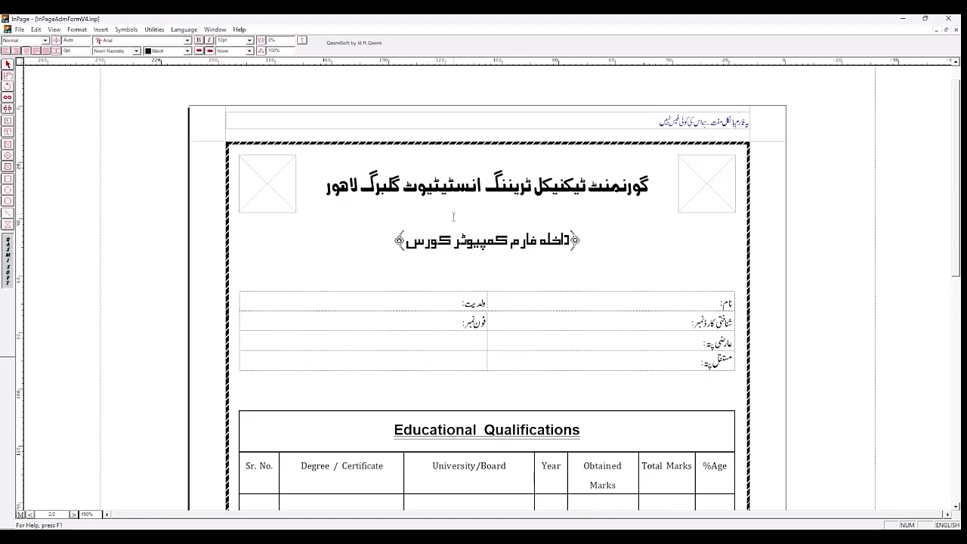
{"action": "key", "text": "Return"}
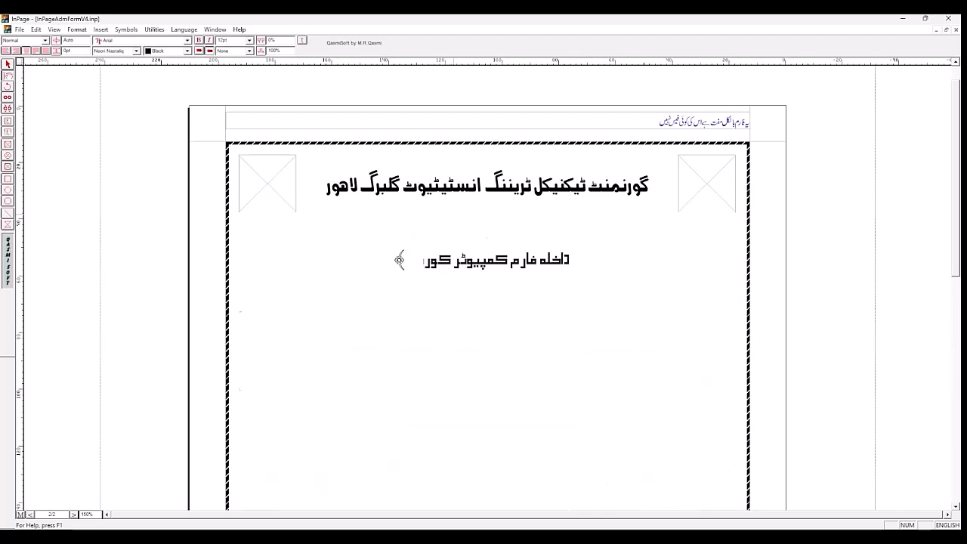
{"action": "left_click", "coordinate": [489, 281]}
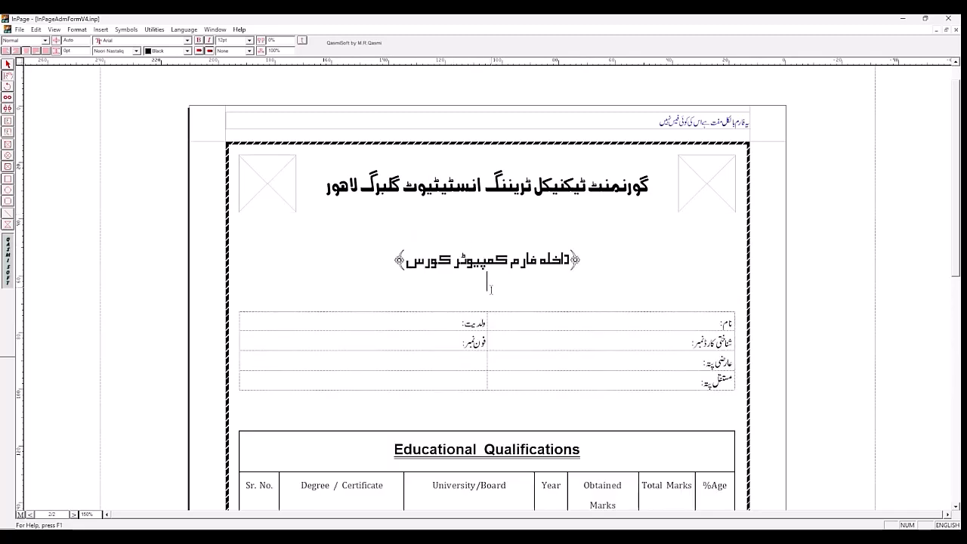
{"action": "key", "text": "Delete"}
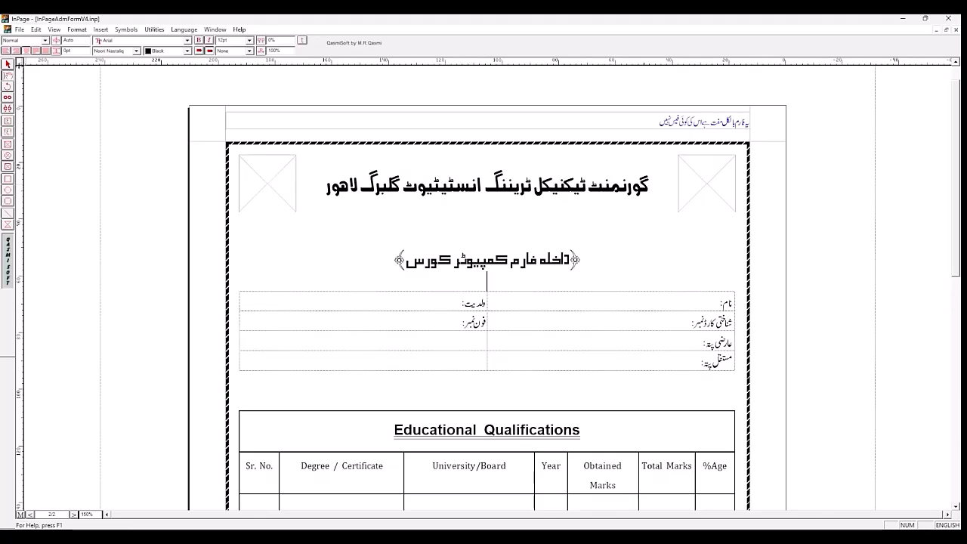
Step: Import InPageAdmFormT_Logo.png into the left picture box
{"action": "left_click", "coordinate": [7, 66]}
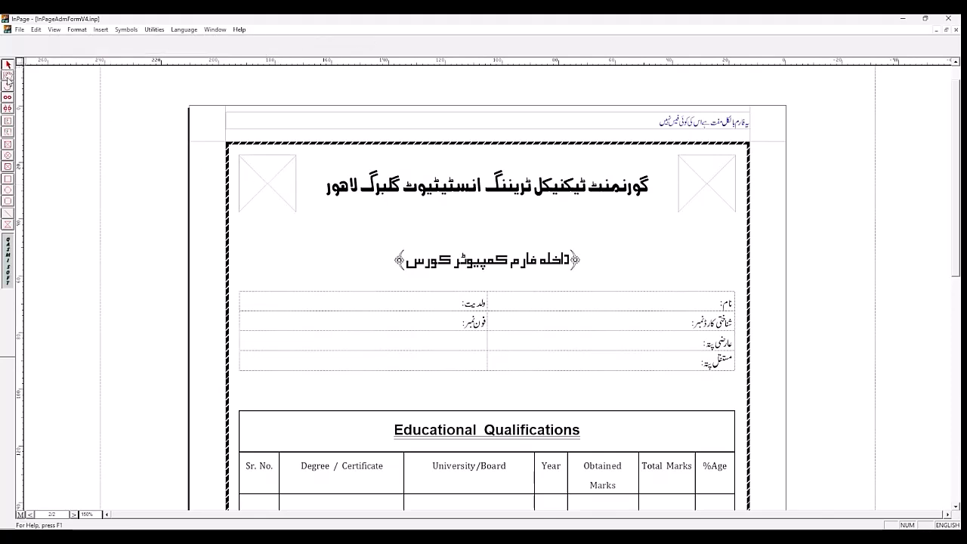
{"action": "left_click", "coordinate": [278, 170]}
{"action": "double_click", "coordinate": [278, 170]}
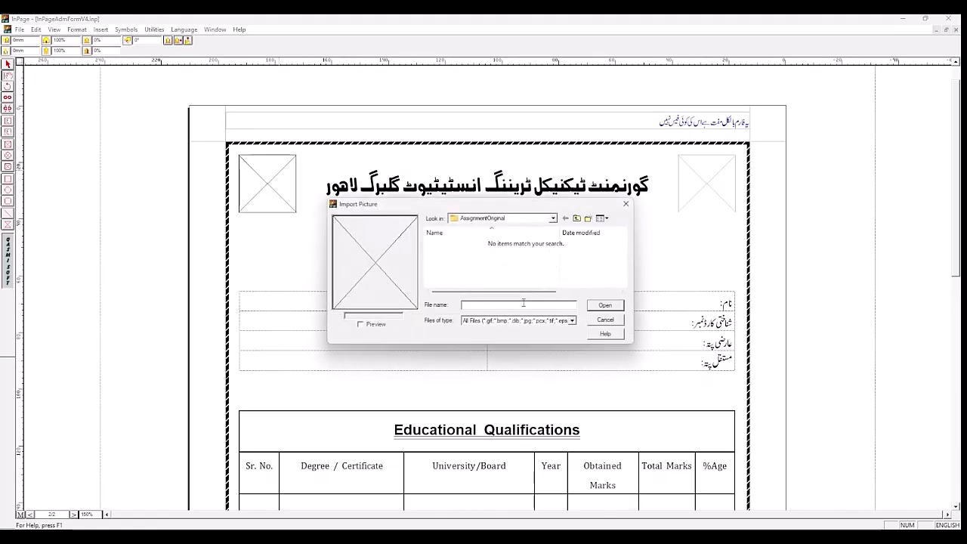
{"action": "left_click", "coordinate": [524, 303]}
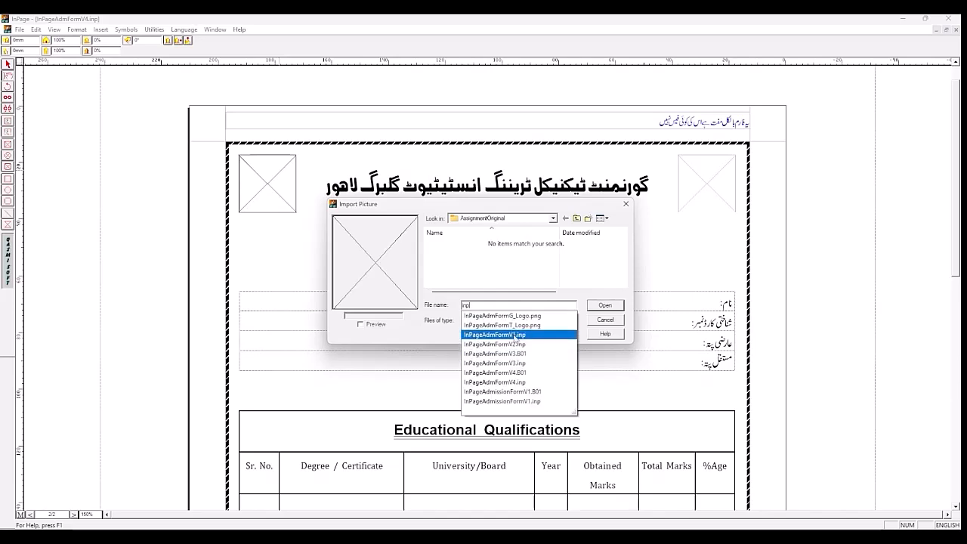
{"action": "left_click", "coordinate": [514, 328]}
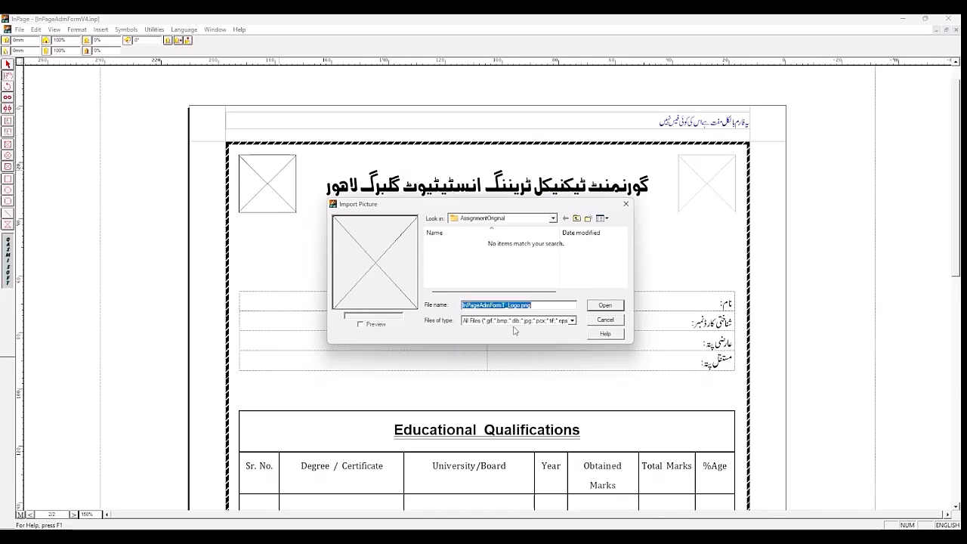
{"action": "left_click", "coordinate": [604, 305]}
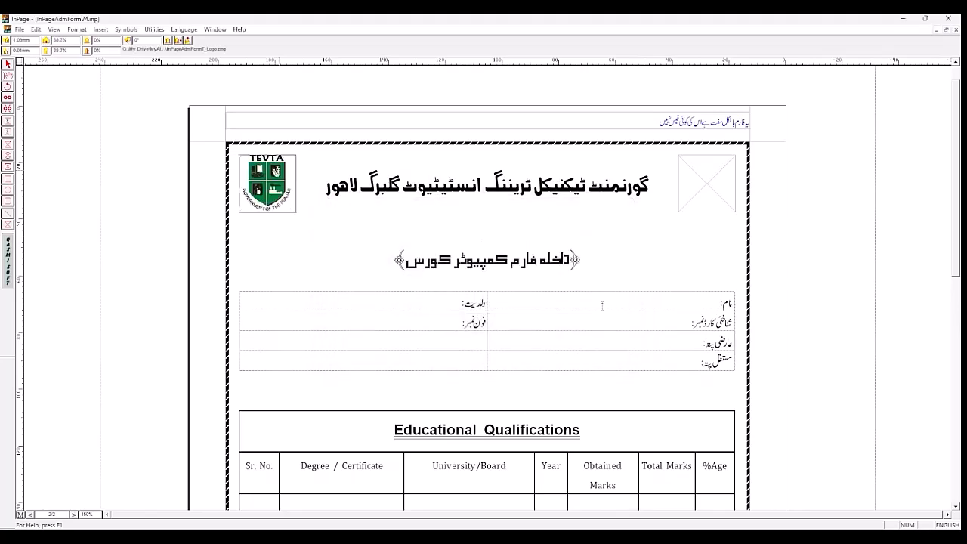
Step: Import InPageAdmFormG_Logo.png into the empty right picture box and save the document
{"action": "double_click", "coordinate": [715, 187]}
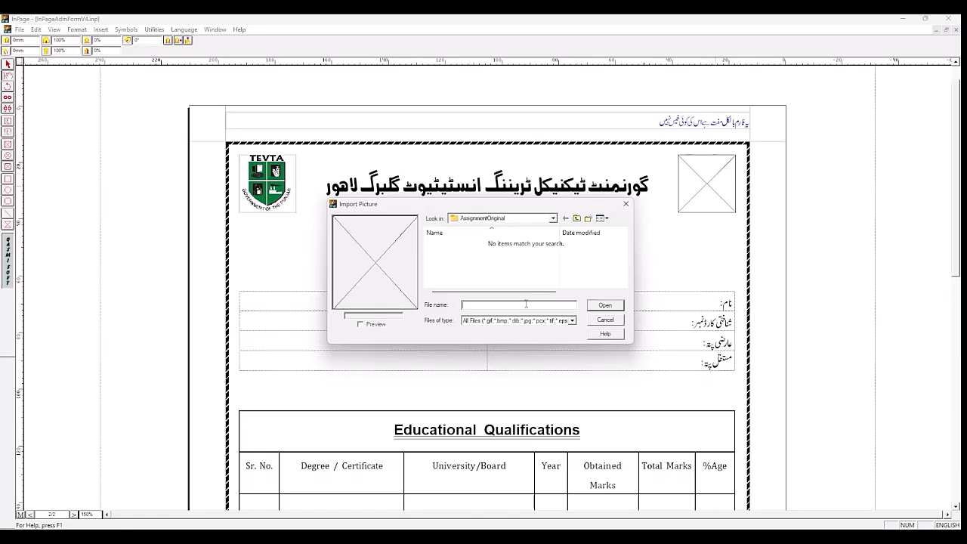
{"action": "left_click", "coordinate": [526, 304]}
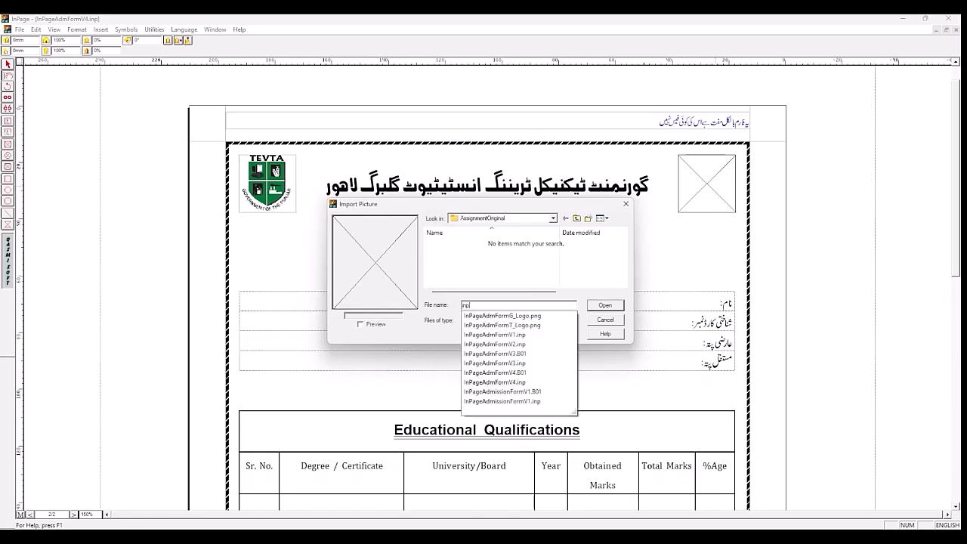
{"action": "left_click", "coordinate": [529, 317]}
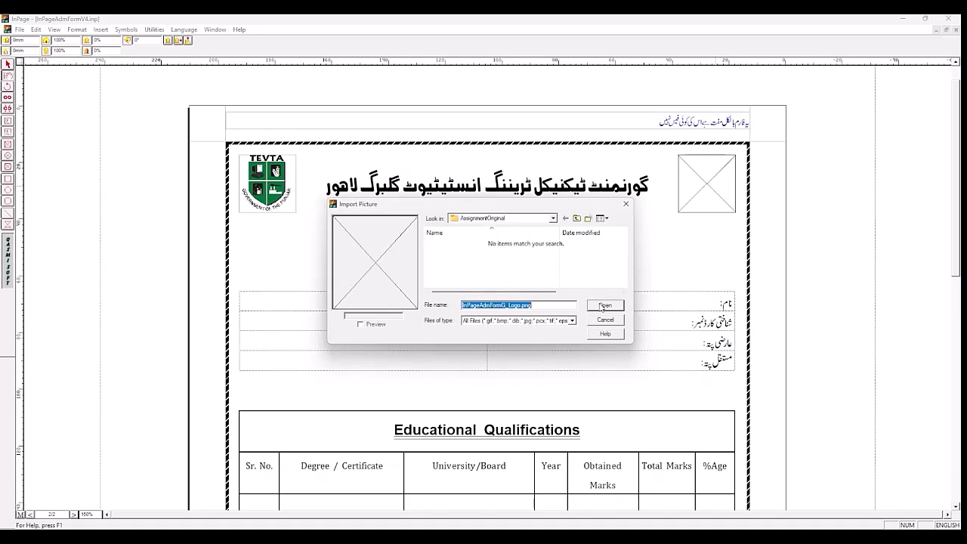
{"action": "left_click", "coordinate": [573, 321]}
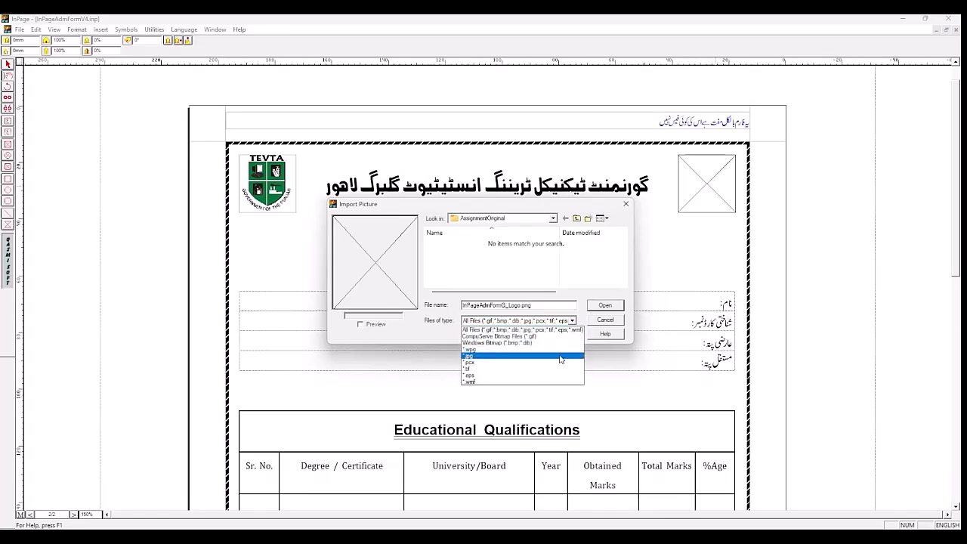
{"action": "left_click", "coordinate": [570, 298]}
{"action": "left_click", "coordinate": [602, 306]}
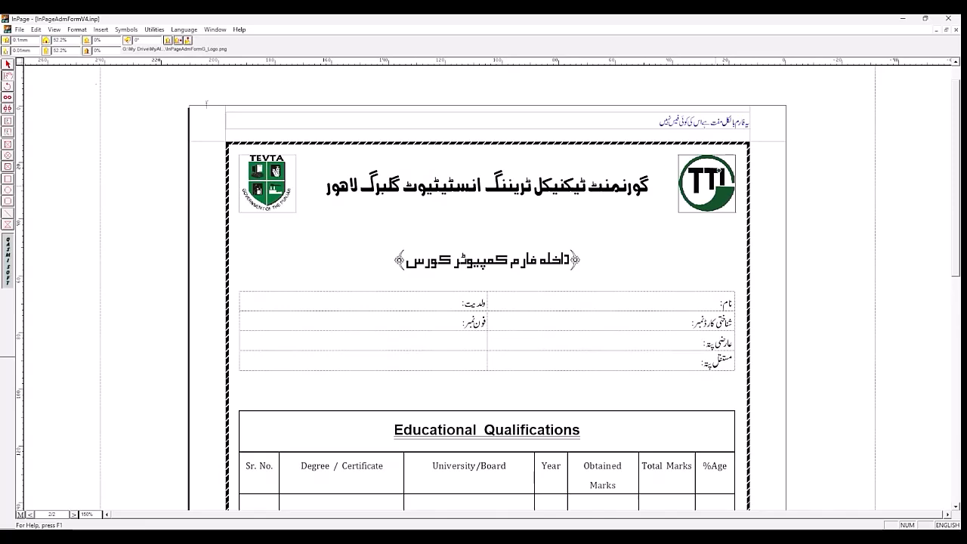
{"action": "left_click", "coordinate": [15, 31]}
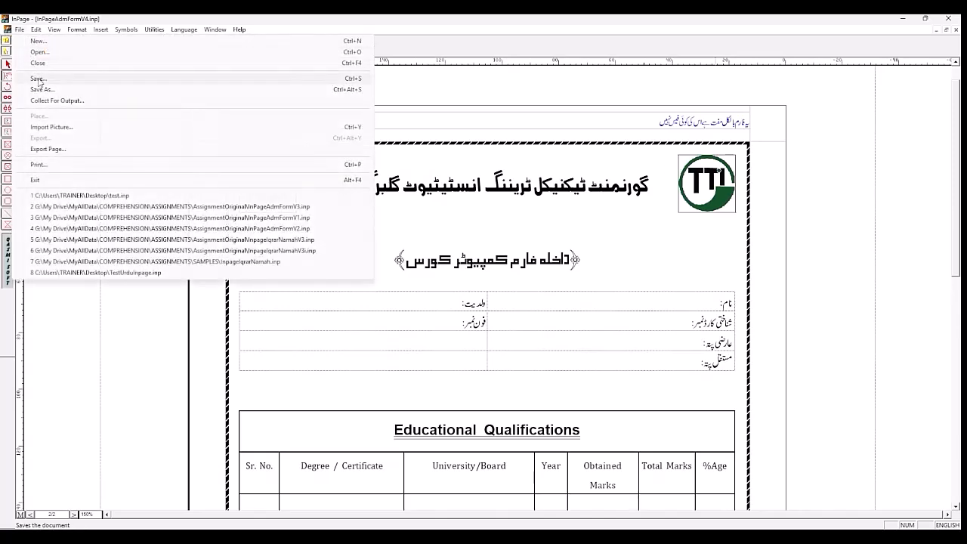
{"action": "left_click", "coordinate": [39, 78]}
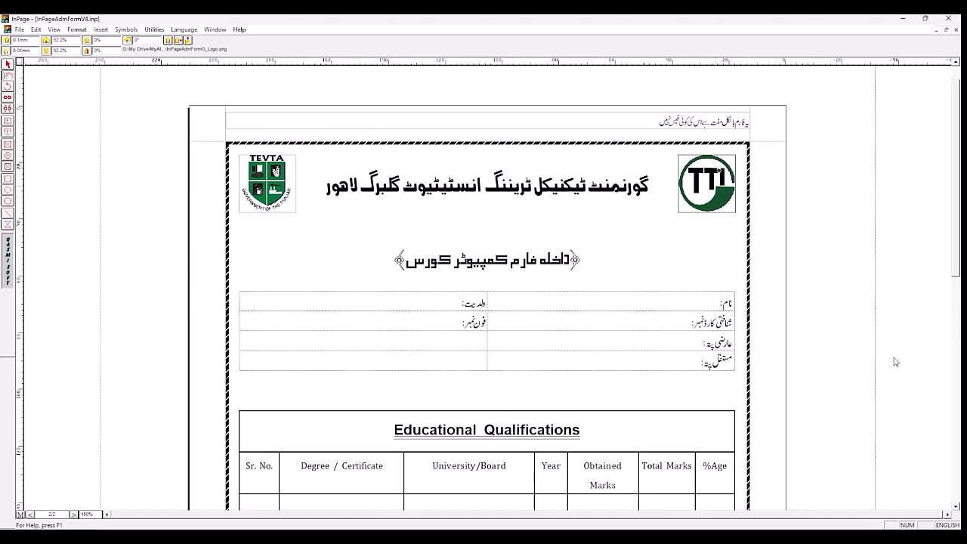
Step: Go to the sample form on page 1 and select the cyan ellipse below its qualifications table to examine the size, fill and border settings
{"action": "left_click_drag", "start_coordinate": [956, 282], "coordinate": [956, 357]}
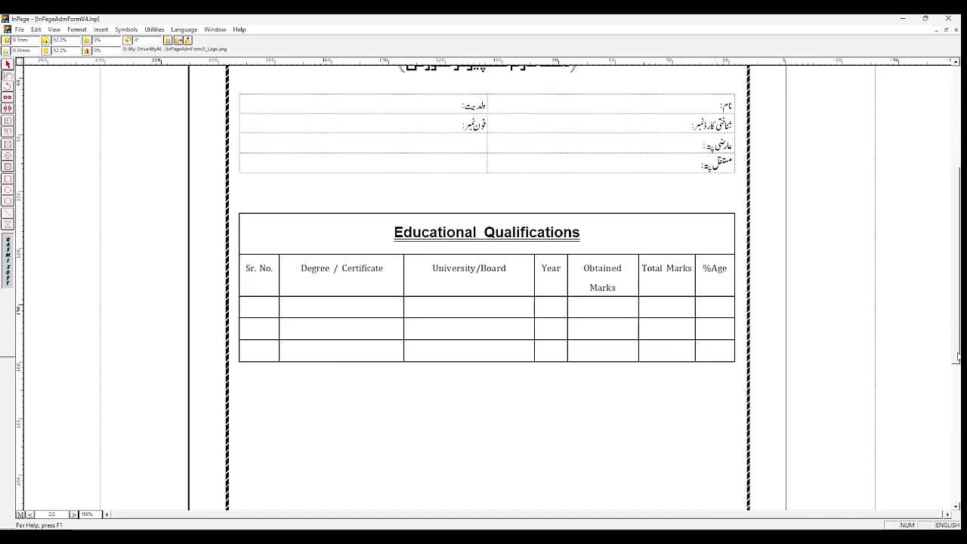
{"action": "left_click", "coordinate": [74, 515]}
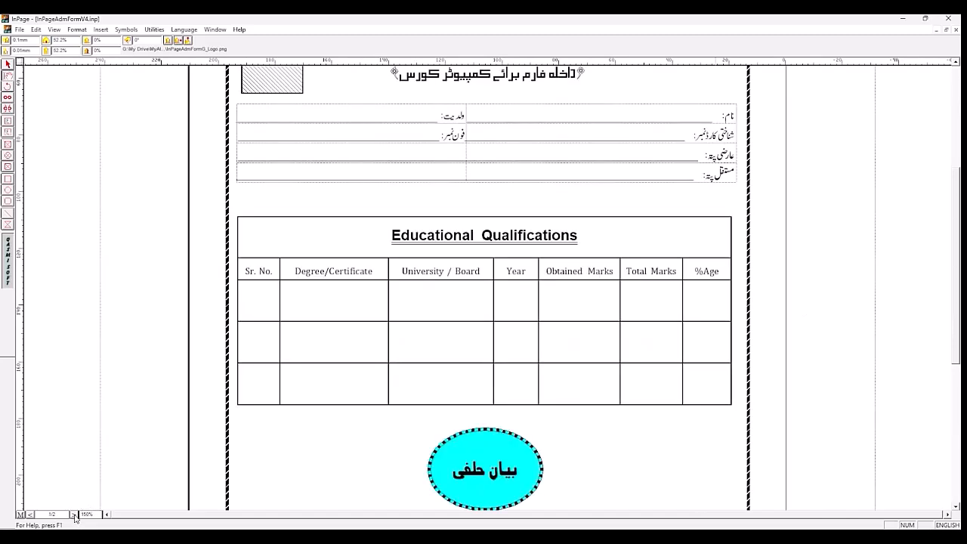
{"action": "left_click", "coordinate": [32, 516]}
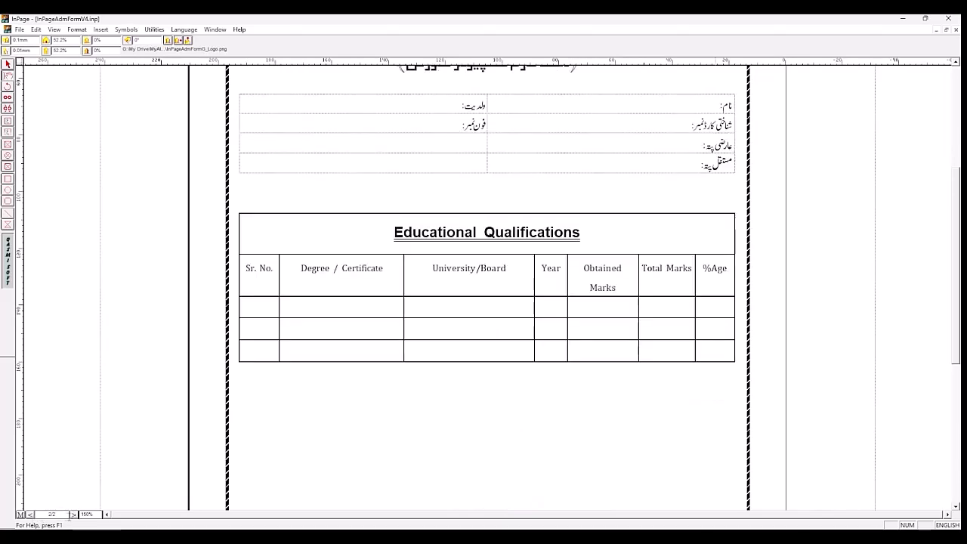
{"action": "left_click", "coordinate": [73, 515]}
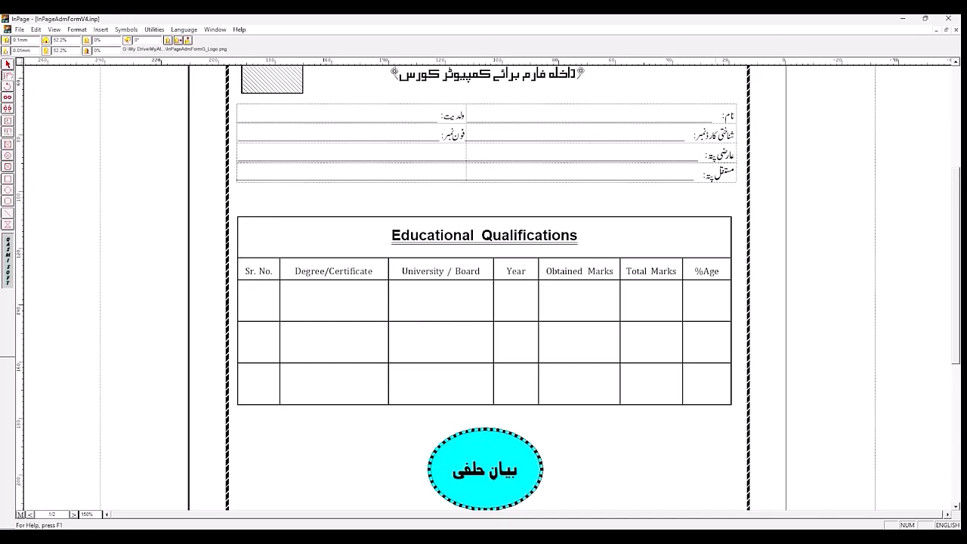
{"action": "left_click_drag", "start_coordinate": [959, 313], "coordinate": [959, 370]}
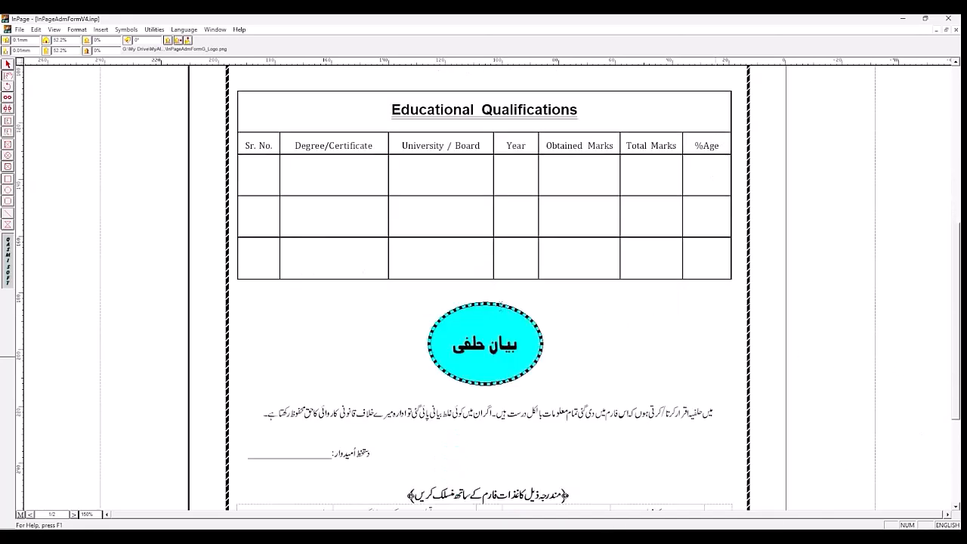
{"action": "left_click", "coordinate": [500, 309]}
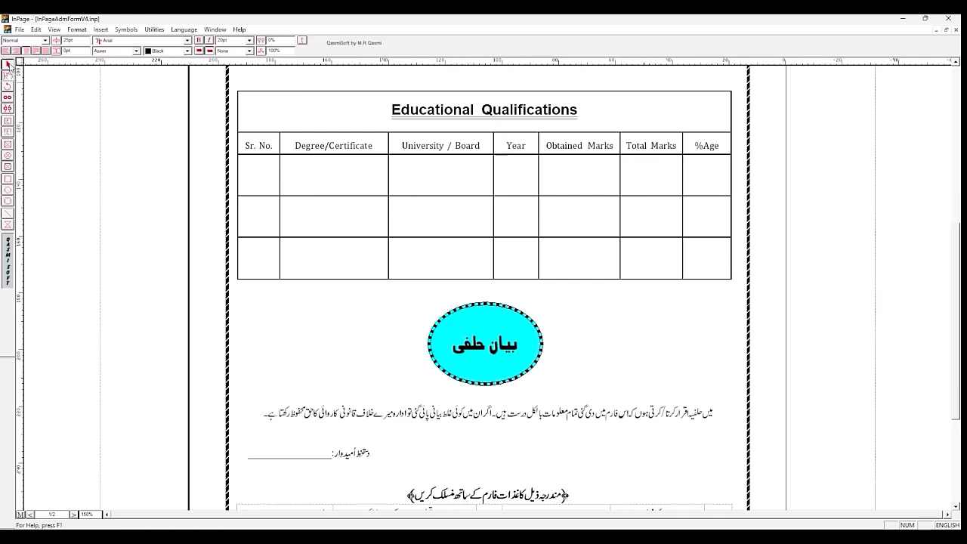
{"action": "left_click", "coordinate": [8, 65]}
{"action": "left_click", "coordinate": [452, 311]}
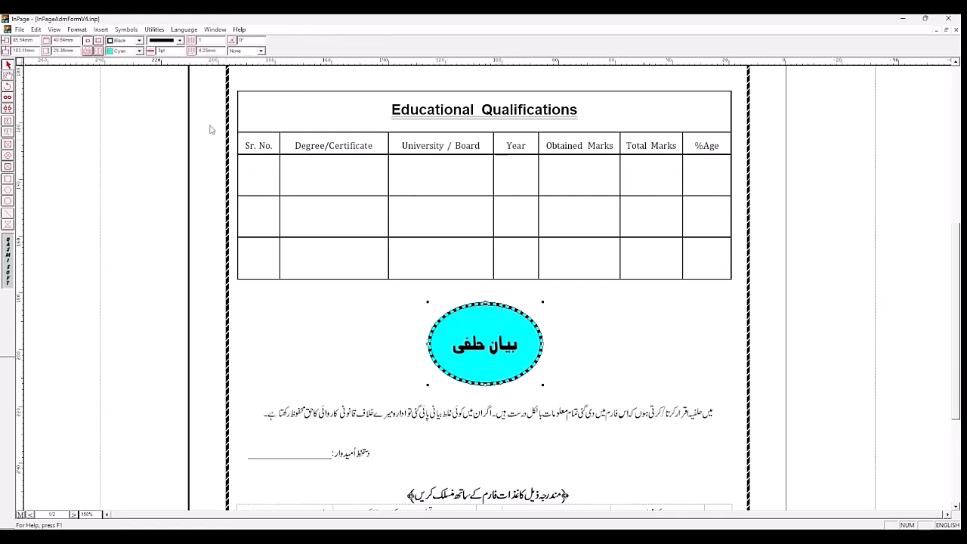
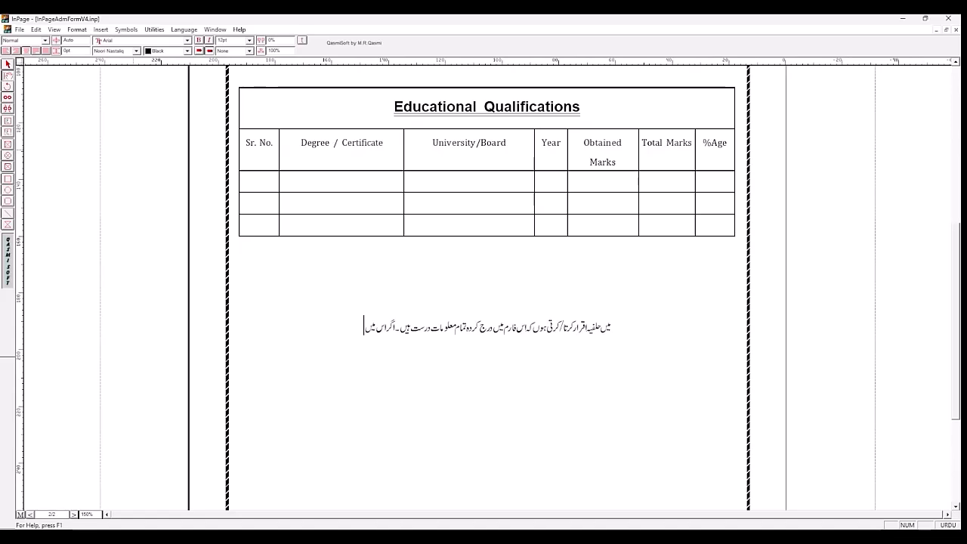
Step: Complete the declaration sentence with "کوئی غلط بیانی پائی گئی تو ادارہ میرے خلاف قانونی کاروائی کا حق رکھتا ہے۔"
{"action": "type", "text": "کوئی"}
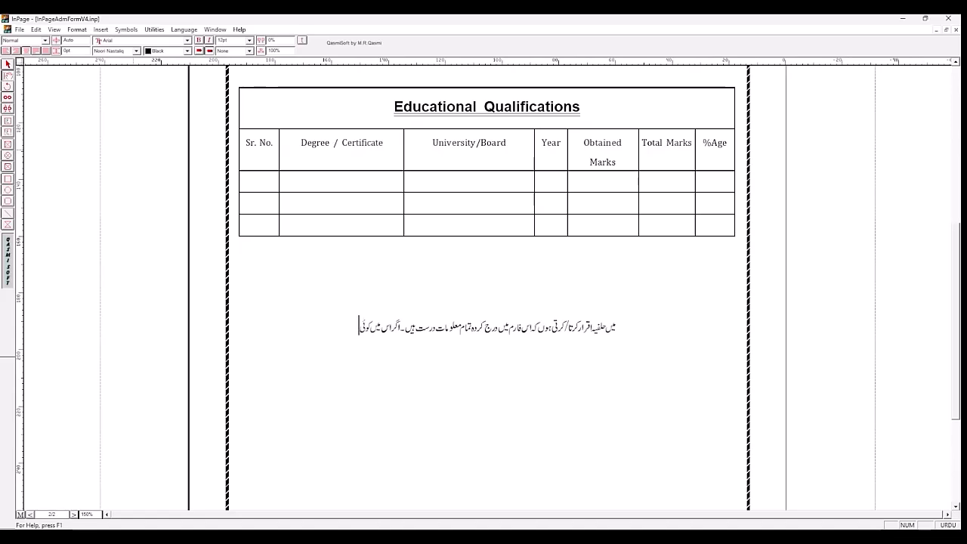
{"action": "type", "text": " غل"}
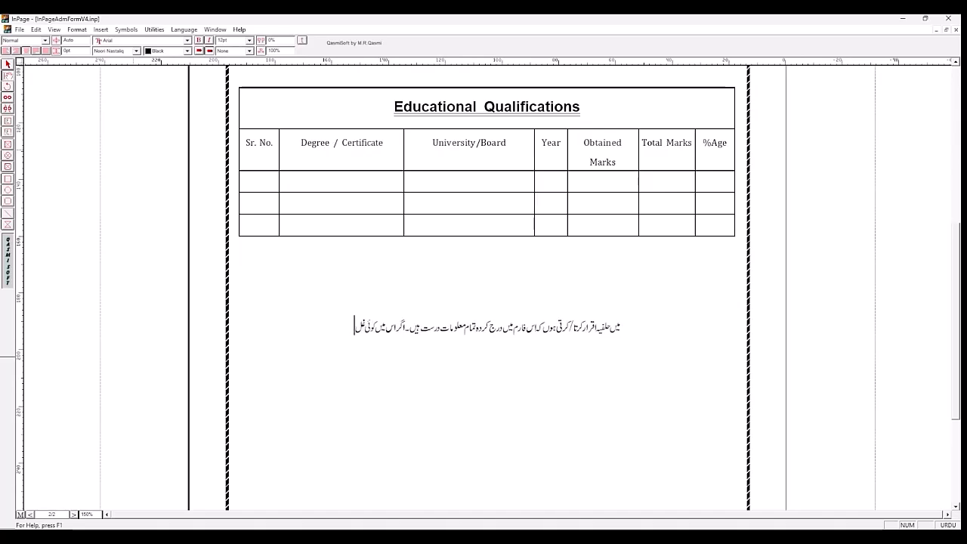
{"action": "type", "text": "طی یانی یا"}
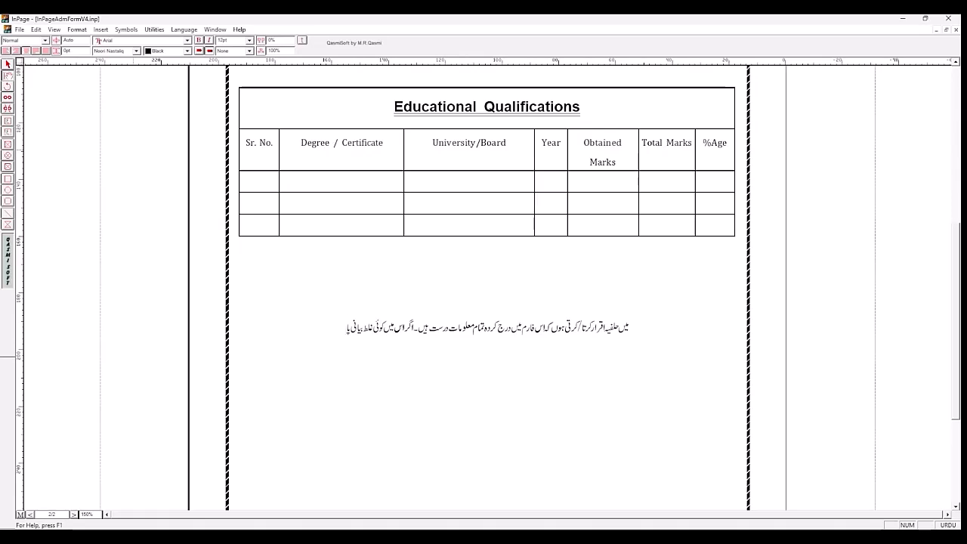
{"action": "type", "text": "ئی گ"}
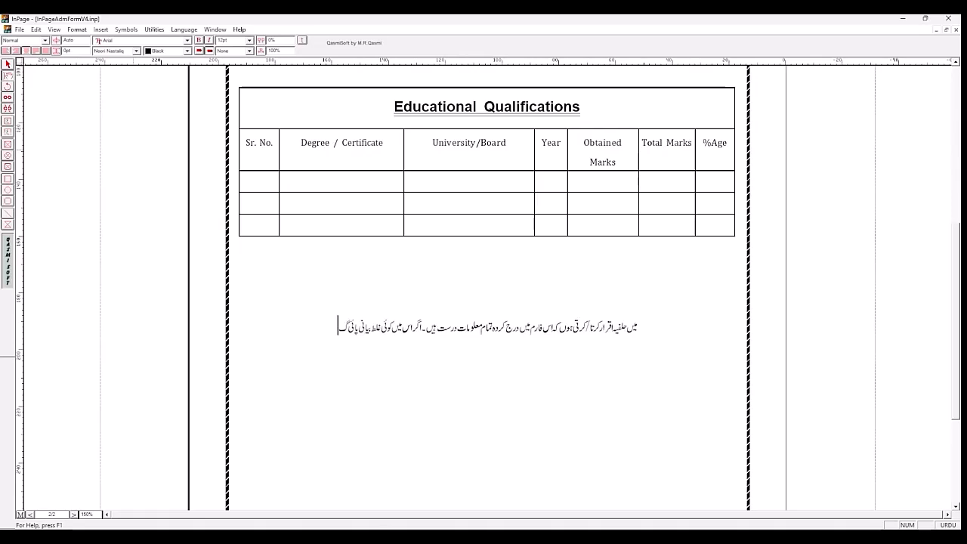
{"action": "type", "text": "ئی"}
{"action": "type", "text": " تو"}
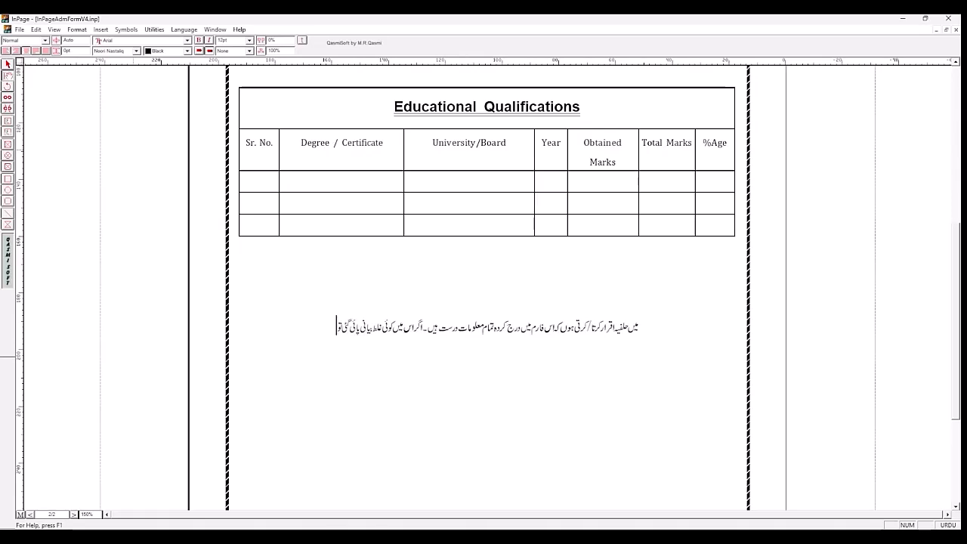
{"action": "type", "text": " ادارہ میرے"}
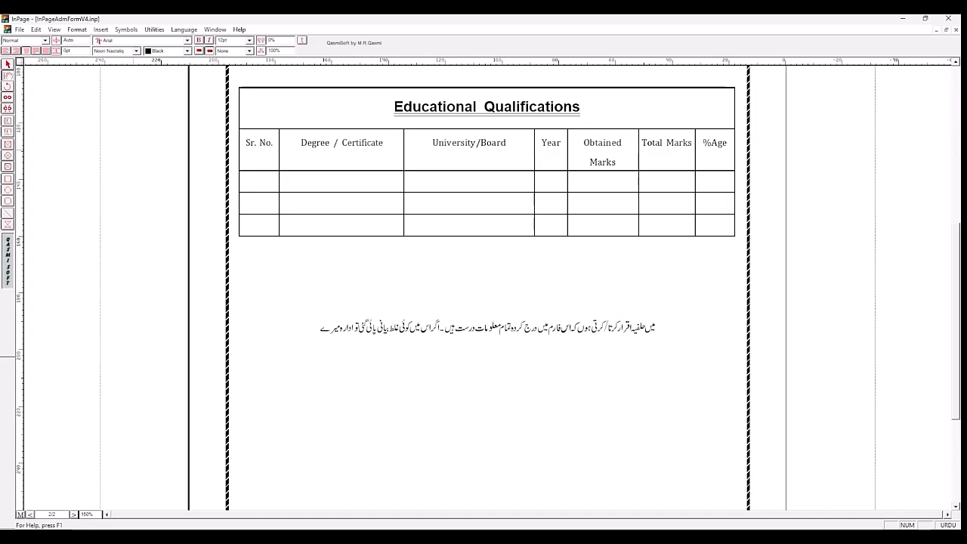
{"action": "type", "text": " خلاف"}
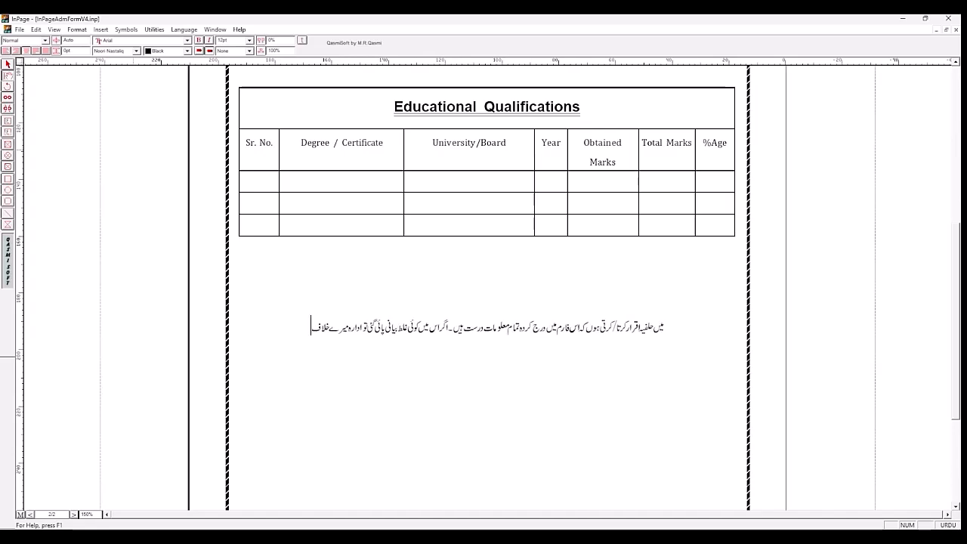
{"action": "type", "text": " قا"}
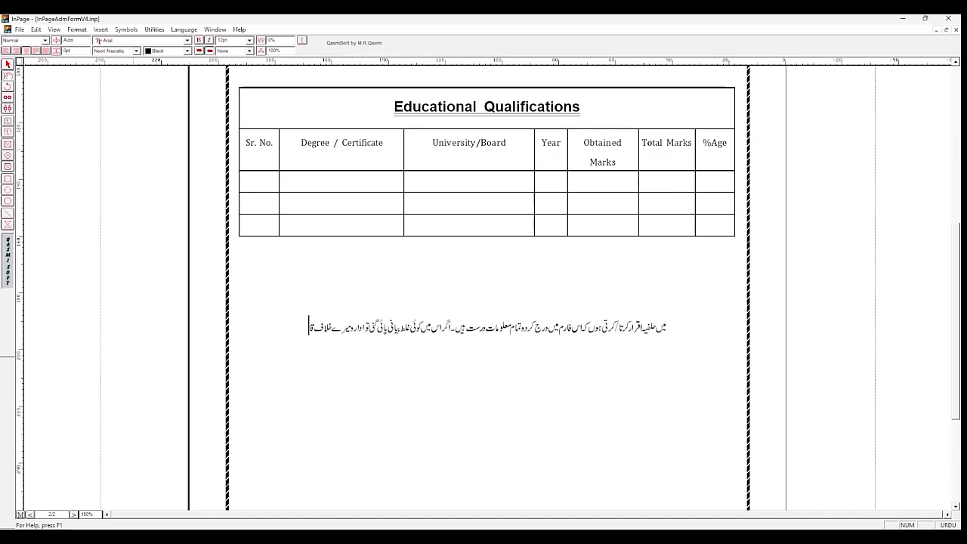
{"action": "type", "text": "نونی کاروا"}
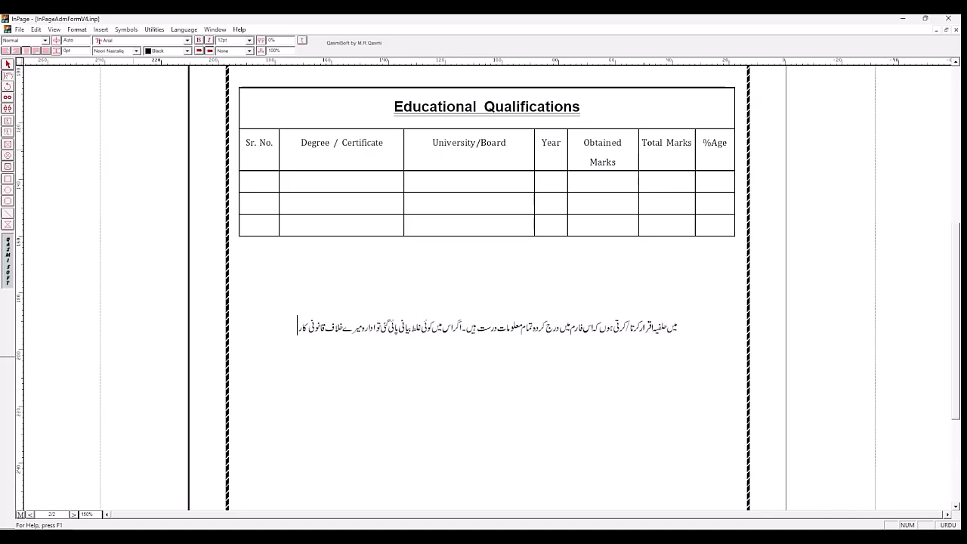
{"action": "type", "text": "ئی کا"}
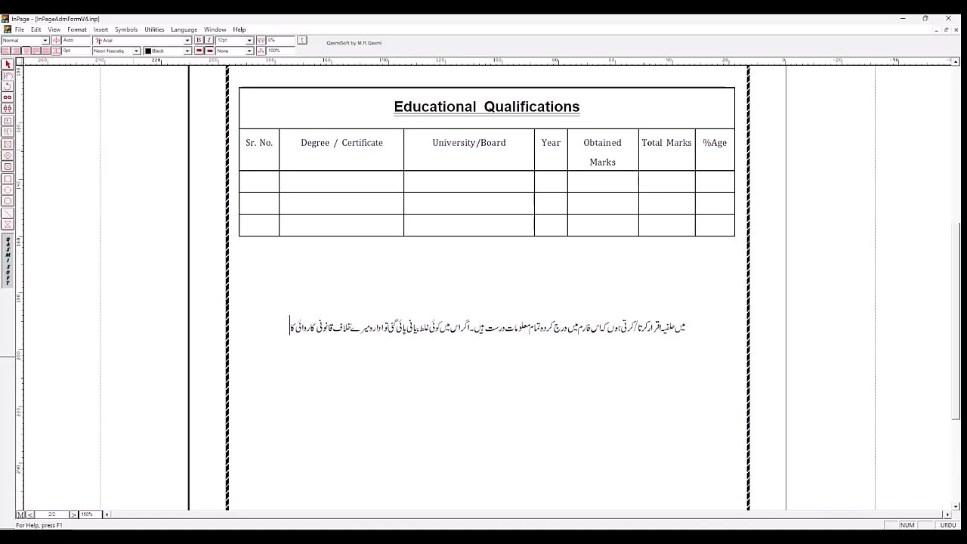
{"action": "type", "text": " حق"}
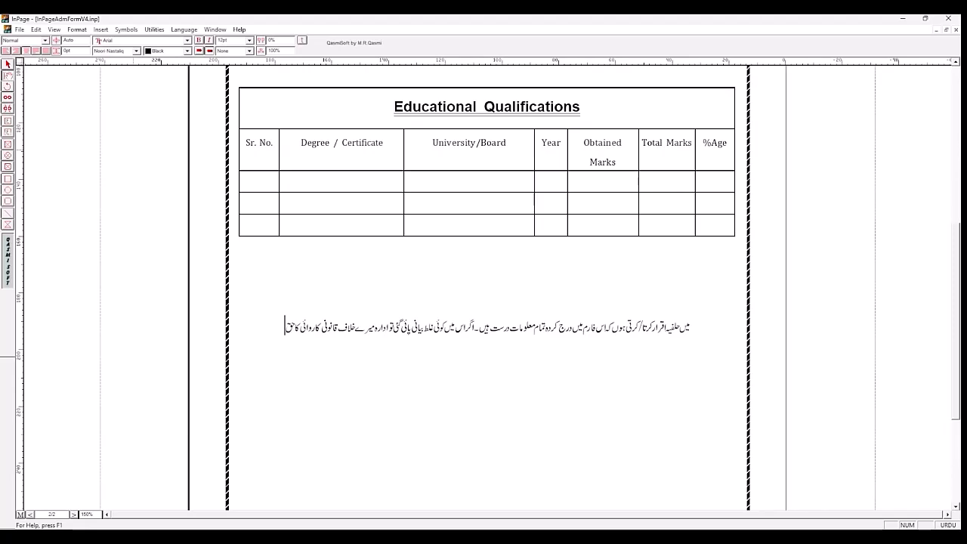
{"action": "type", "text": " رکھتا"}
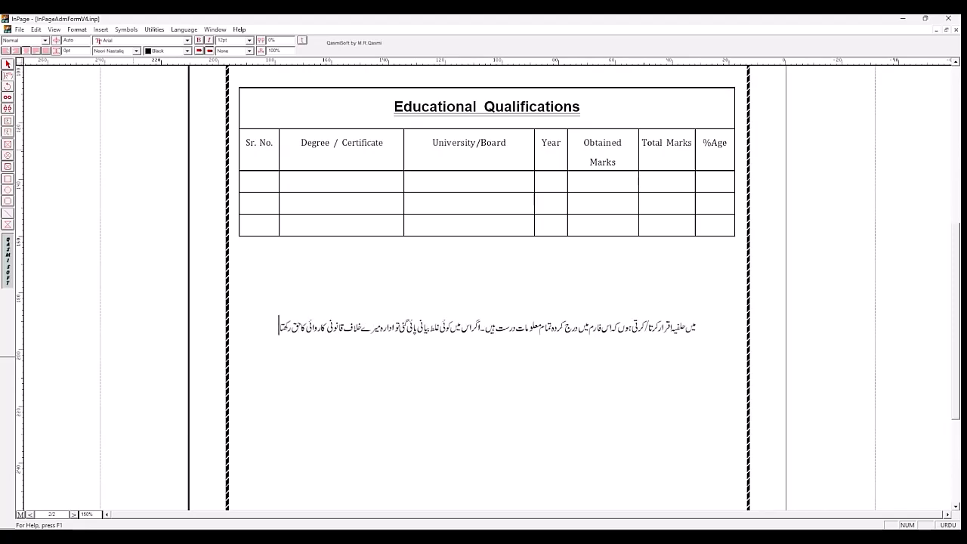
{"action": "type", "text": " ہے۔"}
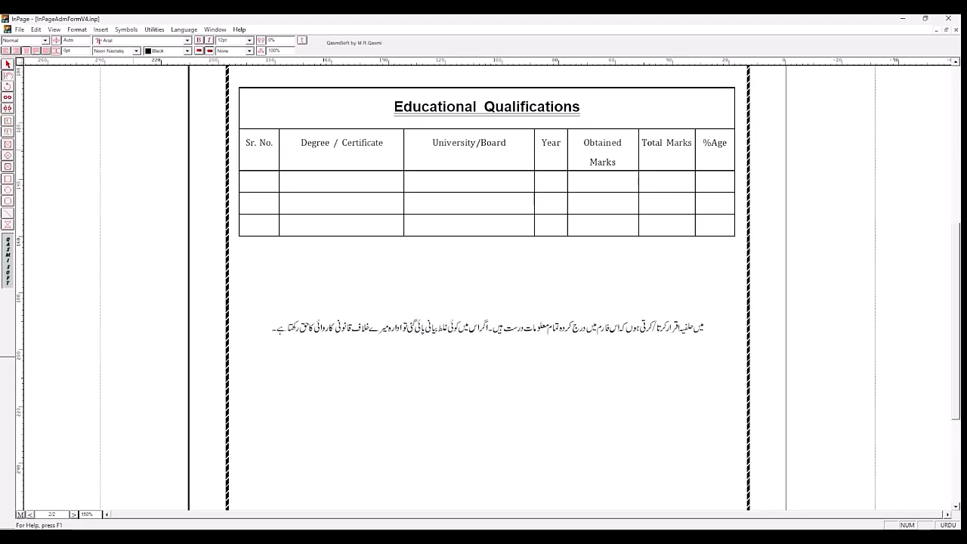
Step: Insert two blank lines above the declaration sentence to widen the gap below the qualifications table
{"action": "left_click", "coordinate": [424, 285]}
{"action": "key", "text": "Return"}
{"action": "key", "text": "Return"}
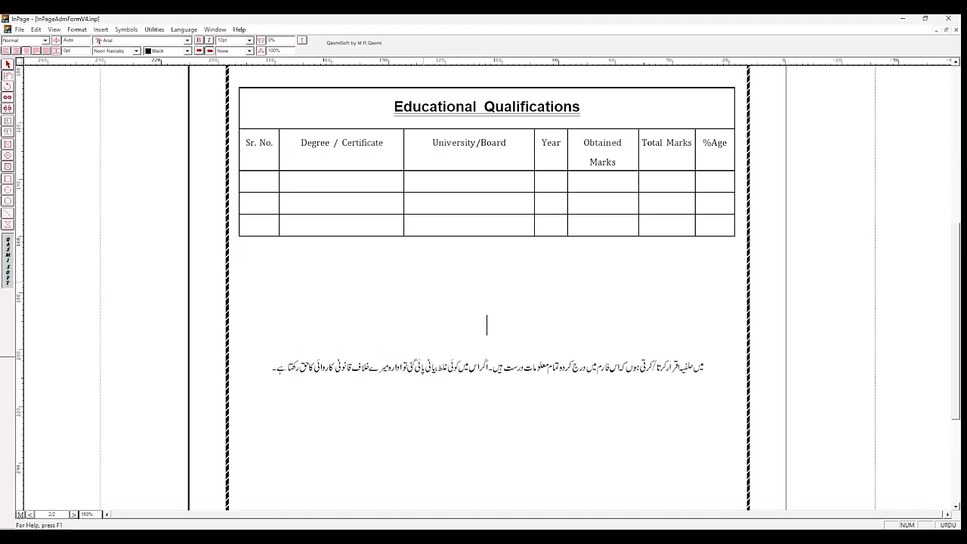
Step: Right-align the empty line below the declaration sentence and indent it with tabs past the middle of the line
{"action": "left_click", "coordinate": [276, 428]}
{"action": "left_click", "coordinate": [263, 371]}
{"action": "left_click", "coordinate": [340, 410]}
{"action": "left_click", "coordinate": [363, 393]}
{"action": "left_click", "coordinate": [361, 400]}
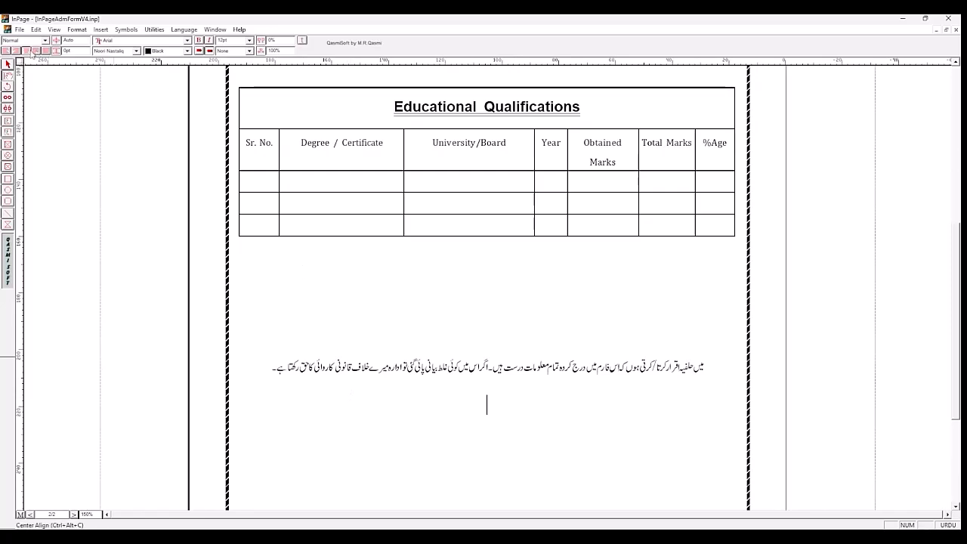
{"action": "left_click", "coordinate": [16, 51]}
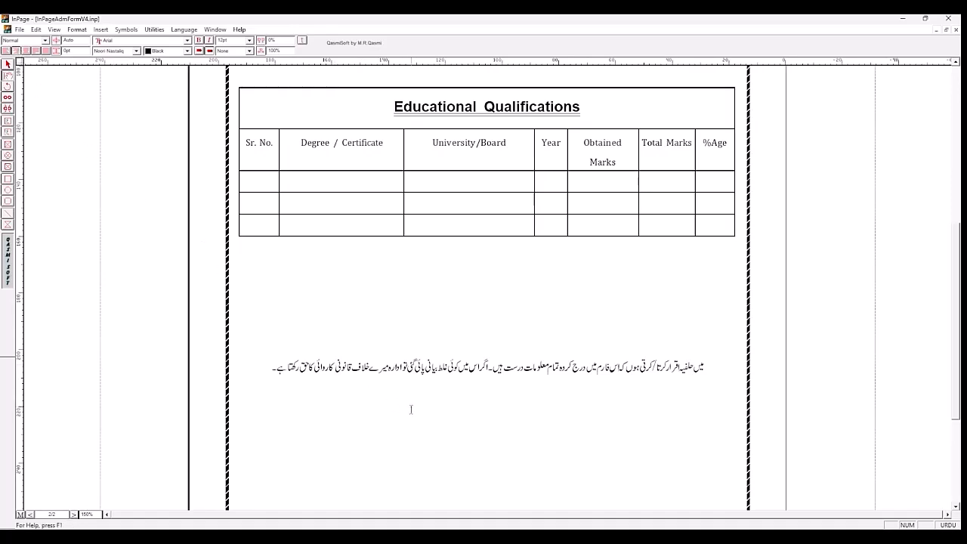
{"action": "key", "text": "Tab"}
{"action": "key", "text": "Tab"}
{"action": "key", "text": "Tab"}
{"action": "key", "text": "Tab"}
{"action": "key", "text": "Tab"}
{"action": "key", "text": "Tab"}
{"action": "key", "text": "Tab"}
{"action": "key", "text": "Tab"}
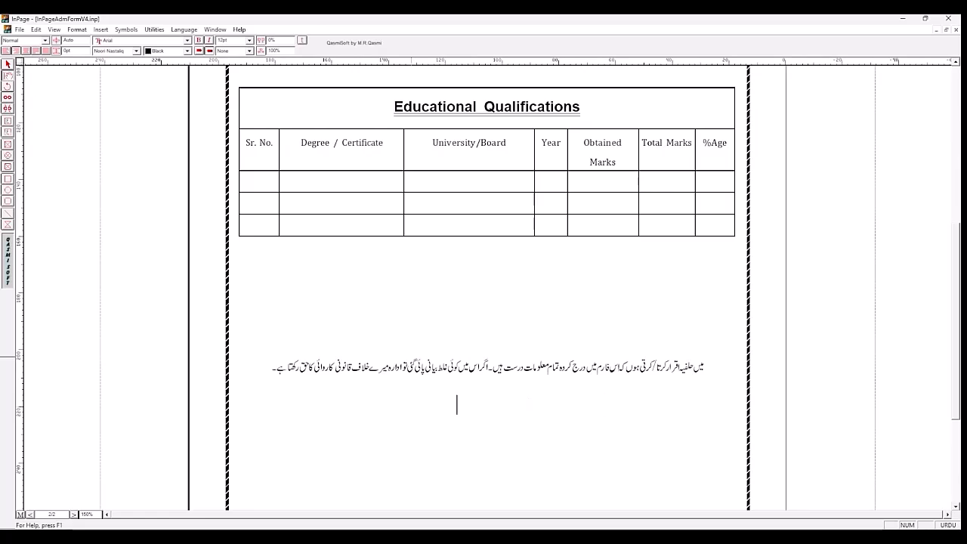
Step: Enter the candidate signature label "دستخط اُمیدوار:" on the indented line and indent it two more tab stops
{"action": "type", "text": "dst"}
{"action": "type", "text": "Kv"}
{"action": "type", "text": " اُمی"}
{"action": "type", "text": "دوار"}
{"action": "type", "text": ":"}
{"action": "left_click", "coordinate": [488, 407]}
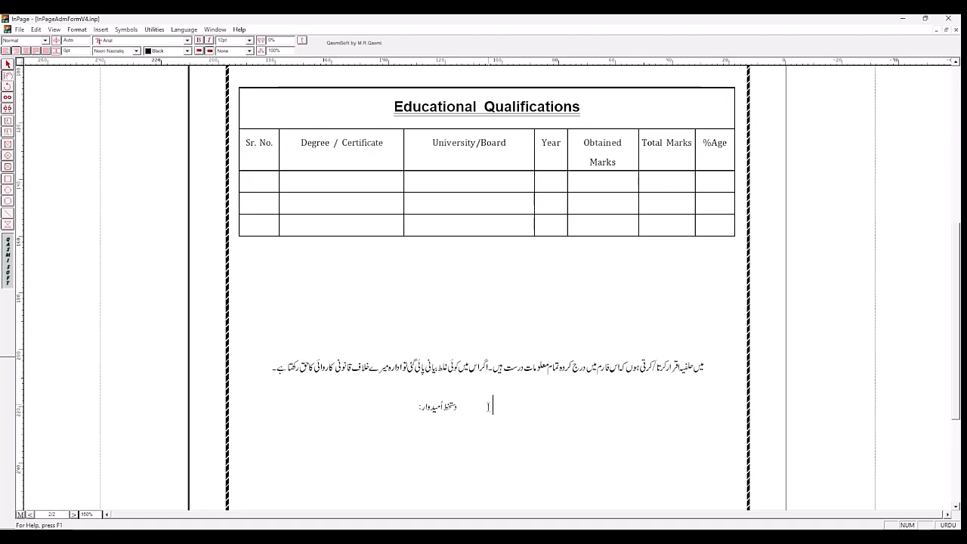
{"action": "key", "text": "Tab"}
{"action": "key", "text": "Tab"}
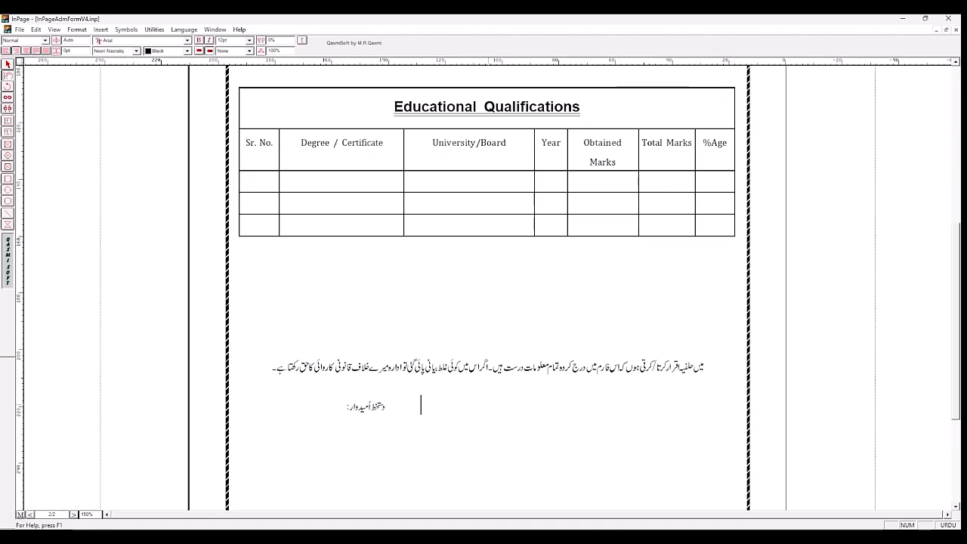
Step: Save the document and draw a text box about 53 mm wide and 28 mm high between the qualifications table and the declaration
{"action": "left_click", "coordinate": [504, 299]}
{"action": "mouse_move", "coordinate": [958, 389]}
{"action": "left_mouse_down"}
{"action": "mouse_move", "coordinate": [958, 423]}
{"action": "mouse_move", "coordinate": [955, 387]}
{"action": "left_mouse_up"}
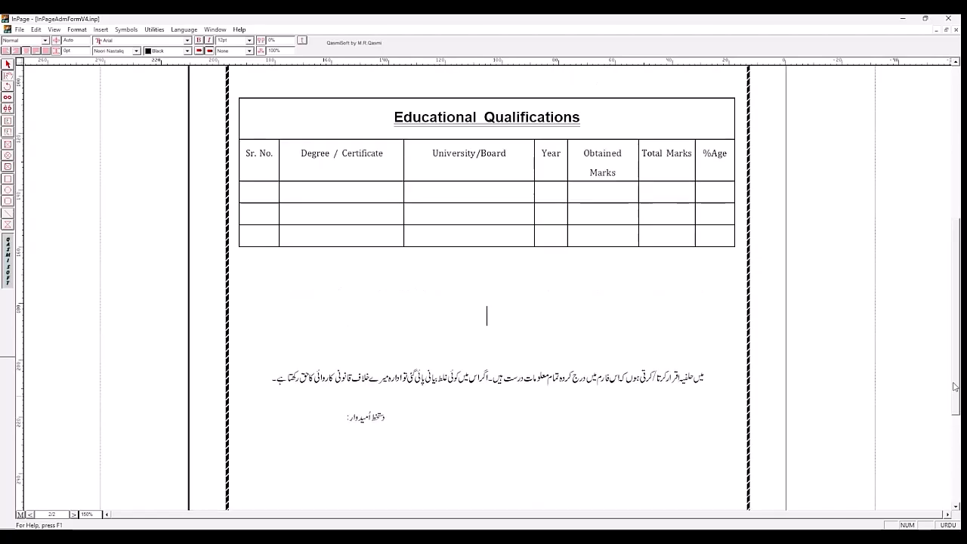
{"action": "key", "text": "ctrl+s"}
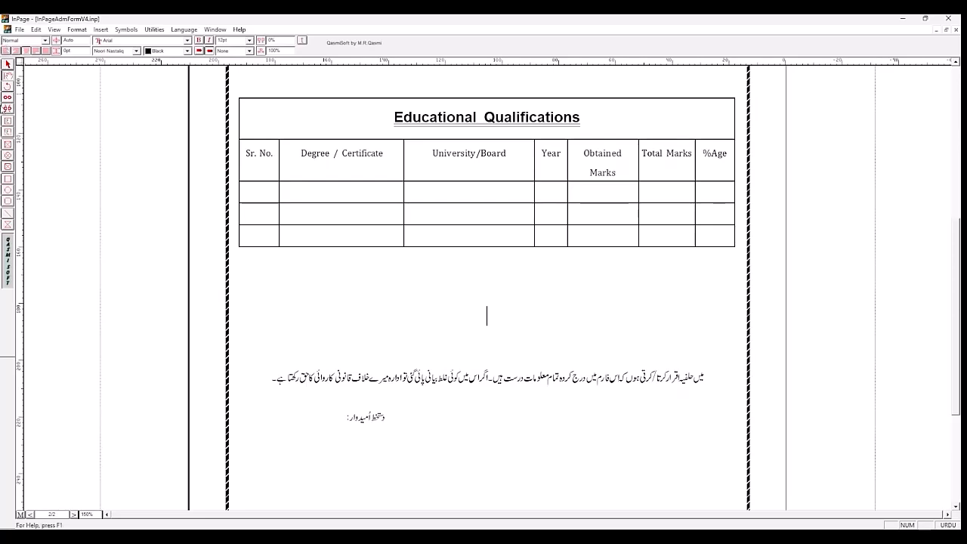
{"action": "left_click", "coordinate": [7, 125]}
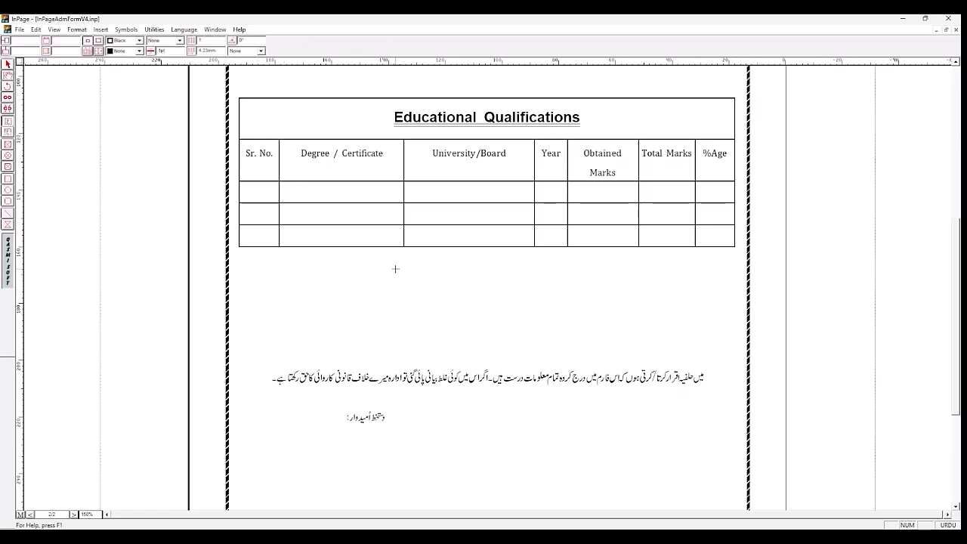
{"action": "mouse_move", "coordinate": [404, 272]}
{"action": "left_mouse_down"}
{"action": "mouse_move", "coordinate": [464, 309]}
{"action": "mouse_move", "coordinate": [544, 282]}
{"action": "mouse_move", "coordinate": [555, 350]}
{"action": "left_mouse_up"}
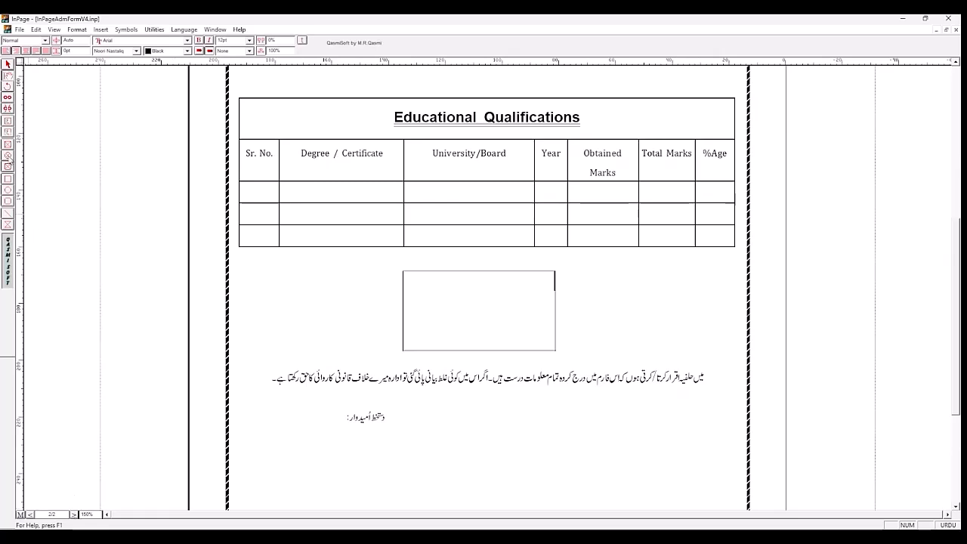
Step: Check the size and border settings of the cyan ellipse on page 1's sample form and return to page 2
{"action": "left_click", "coordinate": [8, 65]}
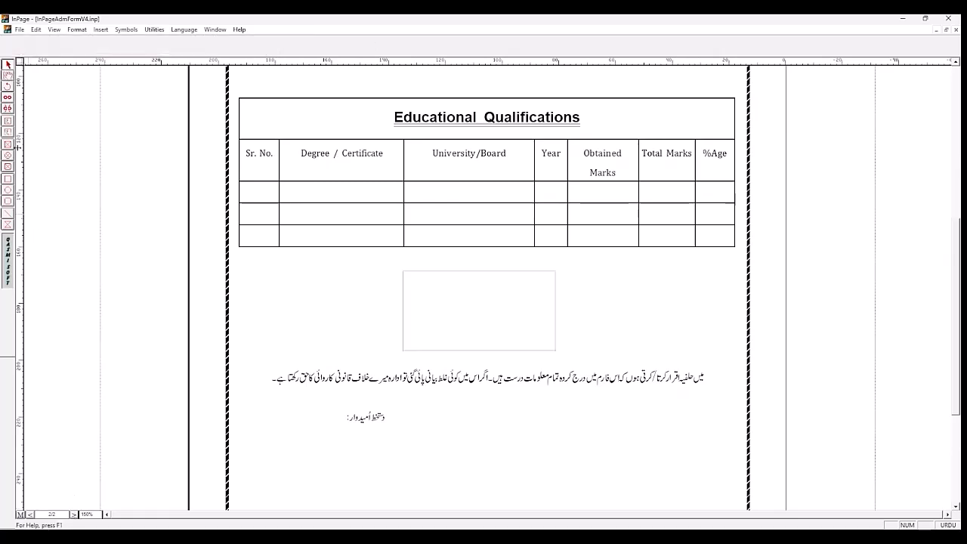
{"action": "left_click", "coordinate": [74, 514]}
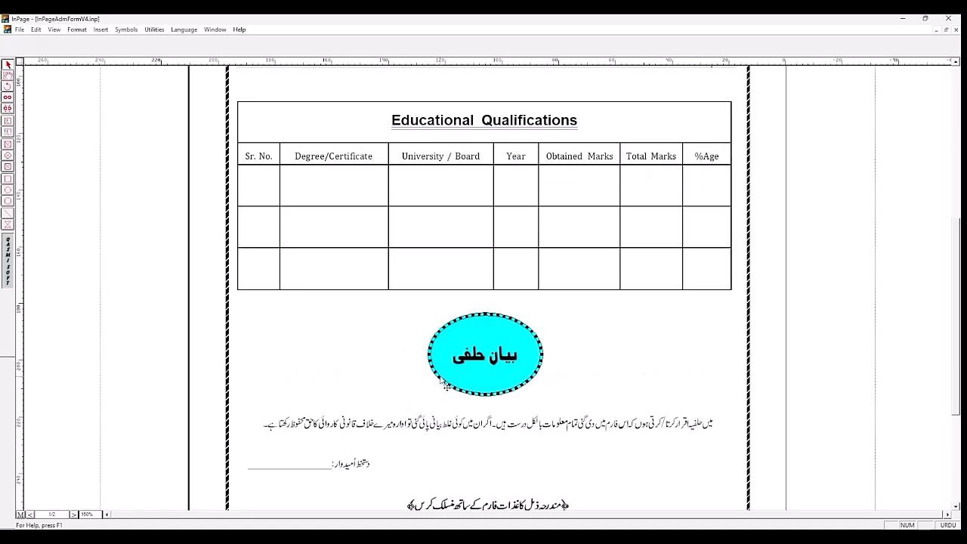
{"action": "left_click", "coordinate": [445, 385]}
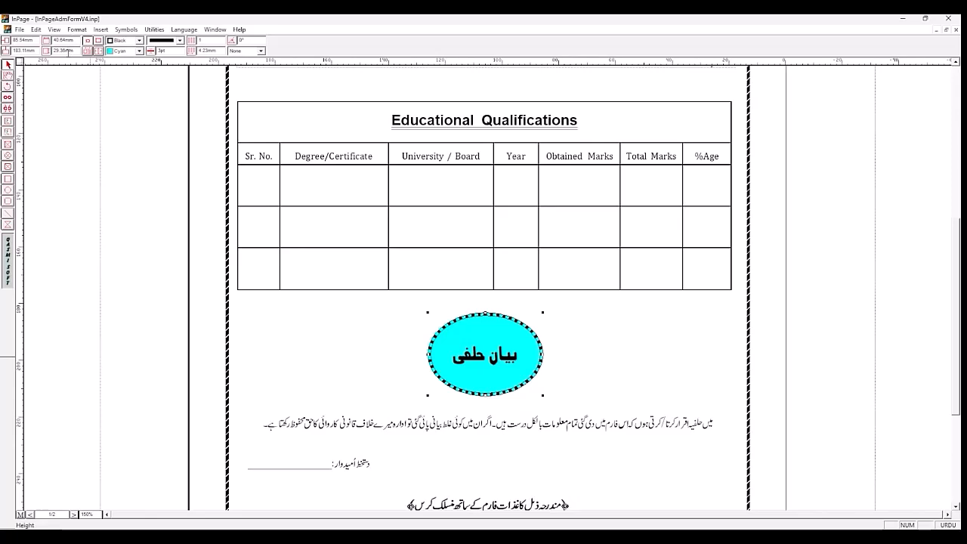
{"action": "left_click", "coordinate": [74, 514]}
Step: Set the new text box's width to 40 mm and its height to 30 mm
{"action": "left_click", "coordinate": [464, 325]}
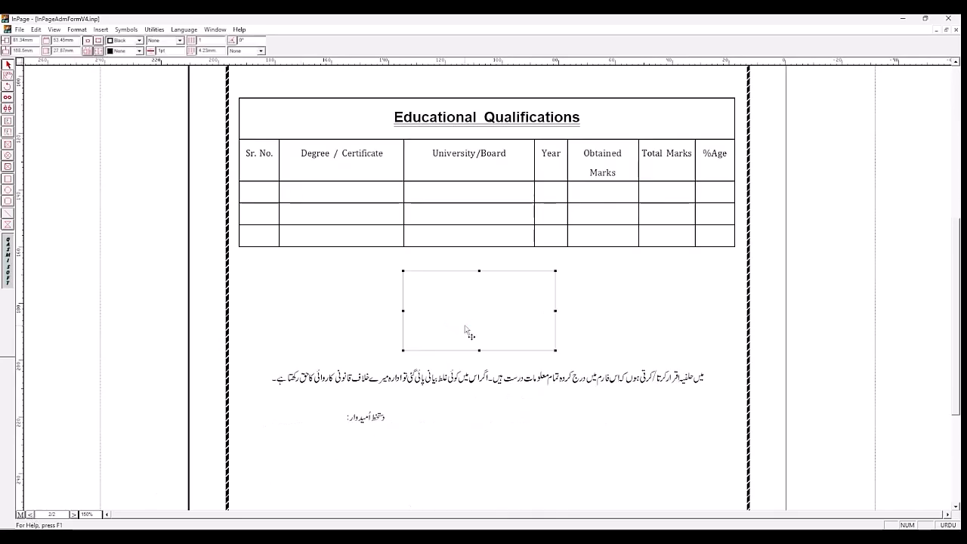
{"action": "double_click", "coordinate": [63, 40]}
{"action": "type", "text": "4"}
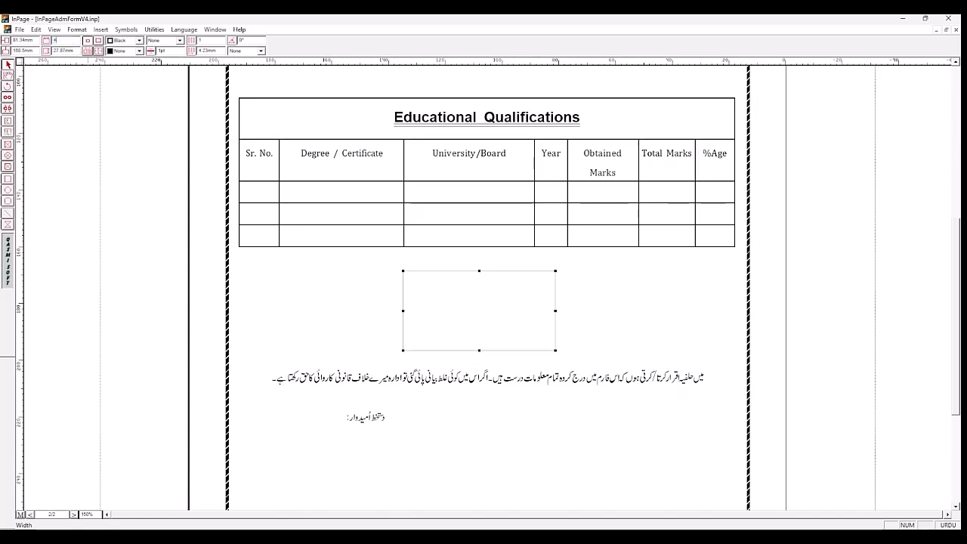
{"action": "type", "text": "0"}
{"action": "key", "text": "Return"}
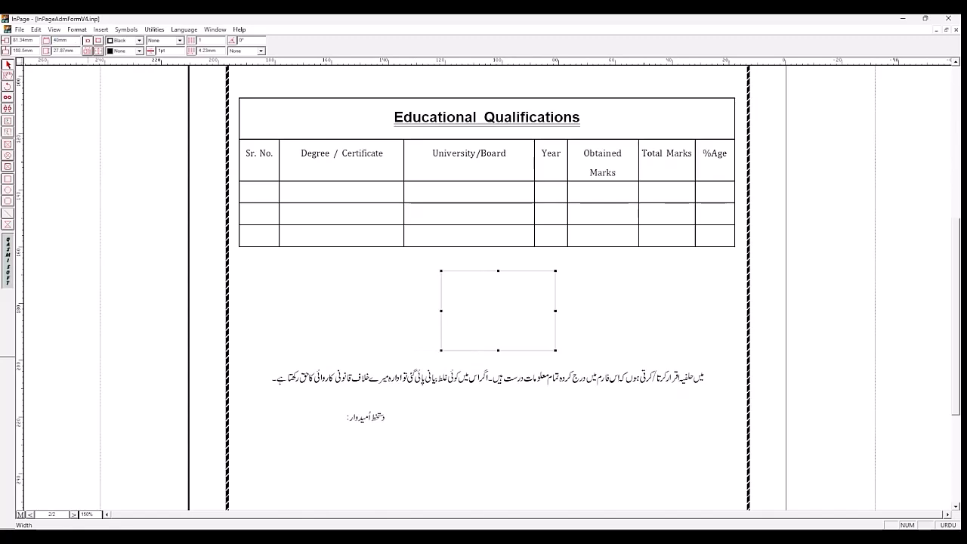
{"action": "double_click", "coordinate": [65, 50]}
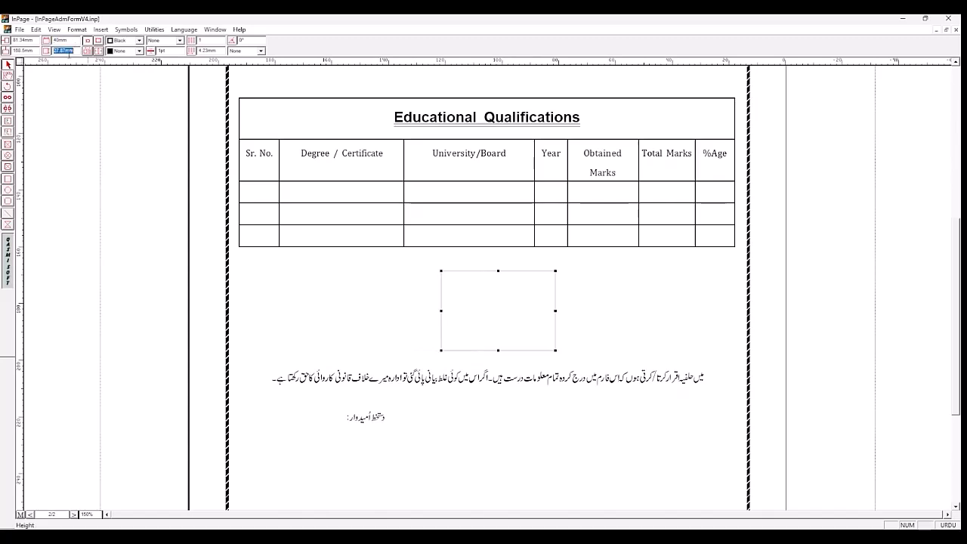
{"action": "type", "text": "30"}
{"action": "key", "text": "Return"}
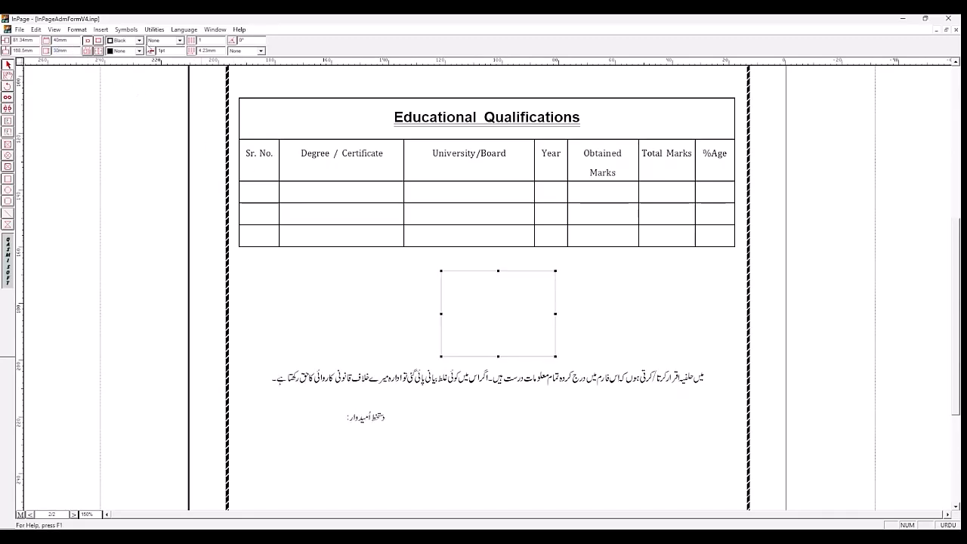
Step: Give the text box a black-and-white dashed border pattern with a width of 3 pt
{"action": "left_click", "coordinate": [180, 40]}
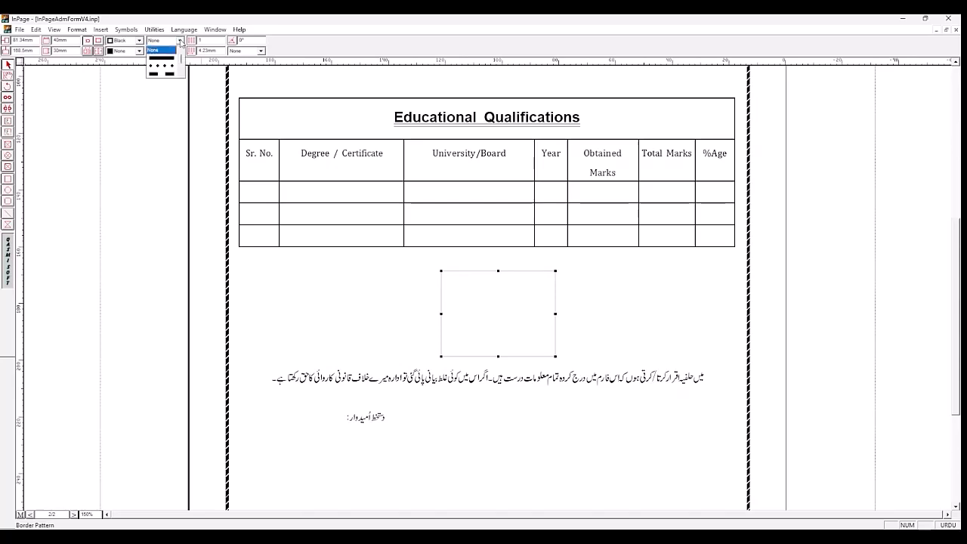
{"action": "left_click", "coordinate": [181, 75]}
{"action": "left_click", "coordinate": [181, 75]}
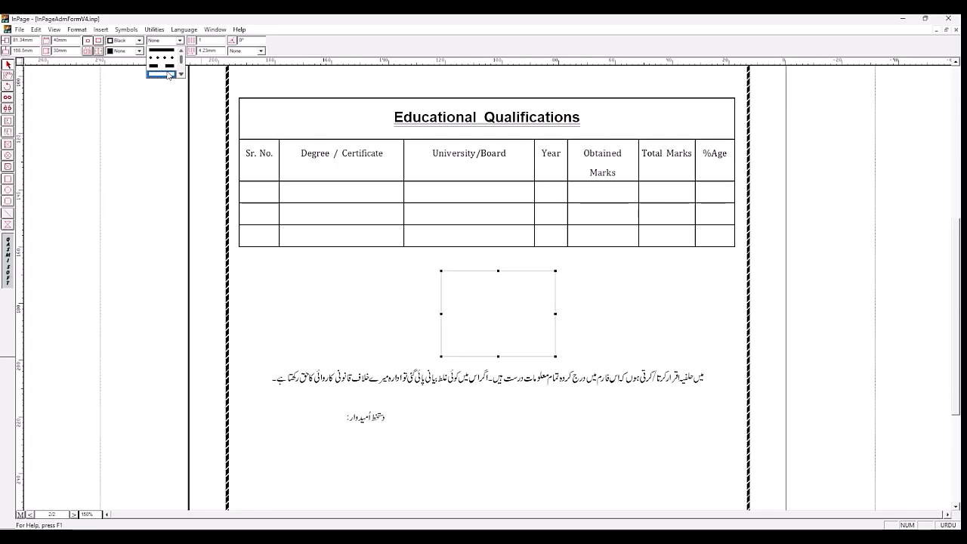
{"action": "left_click", "coordinate": [160, 75]}
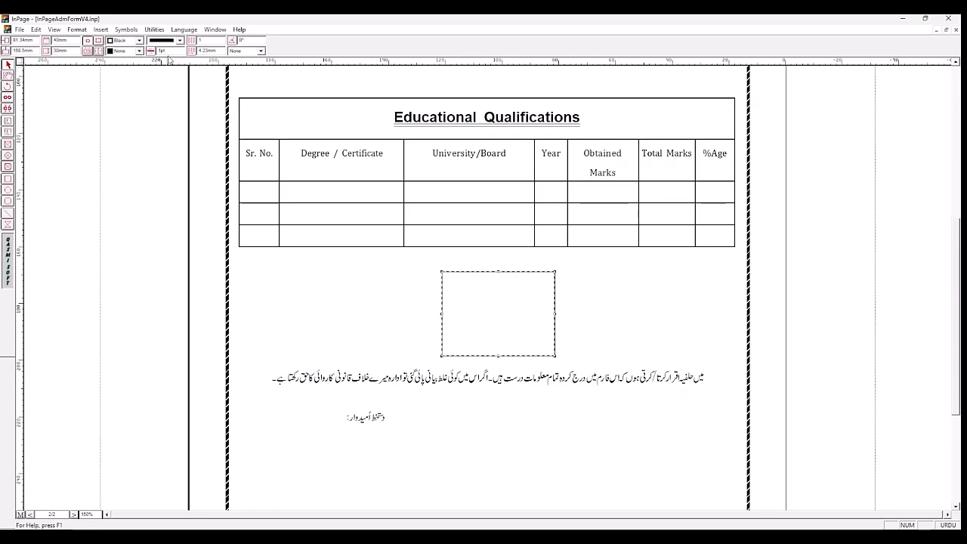
{"action": "double_click", "coordinate": [171, 50]}
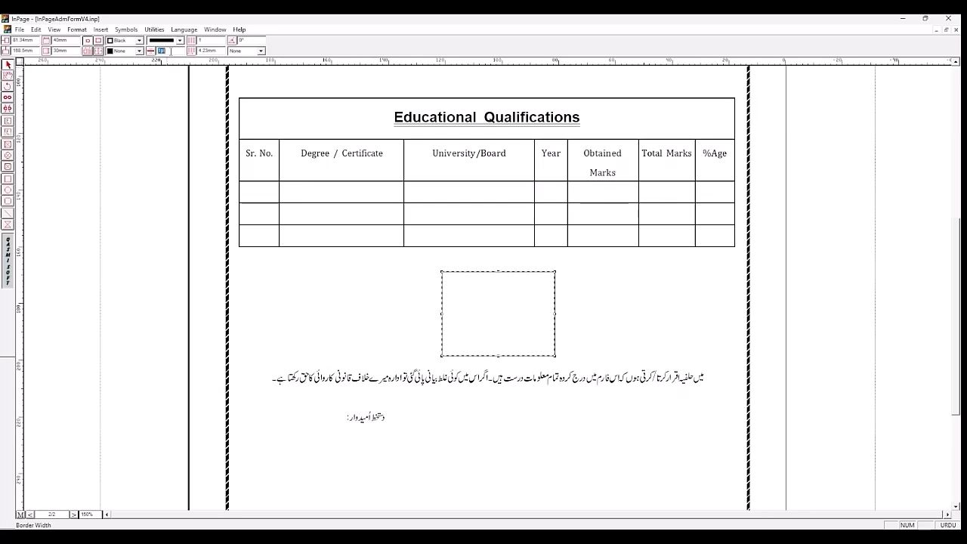
{"action": "type", "text": "3"}
{"action": "key", "text": "Return"}
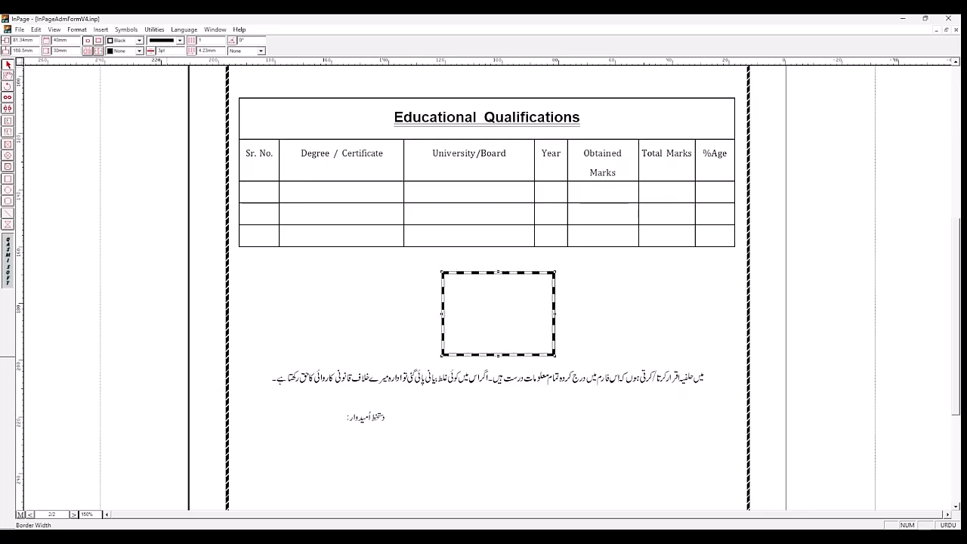
Step: Change the text box's shape to Elliptical and move it to the middle between the qualifications table and the declaration
{"action": "double_click", "coordinate": [454, 277]}
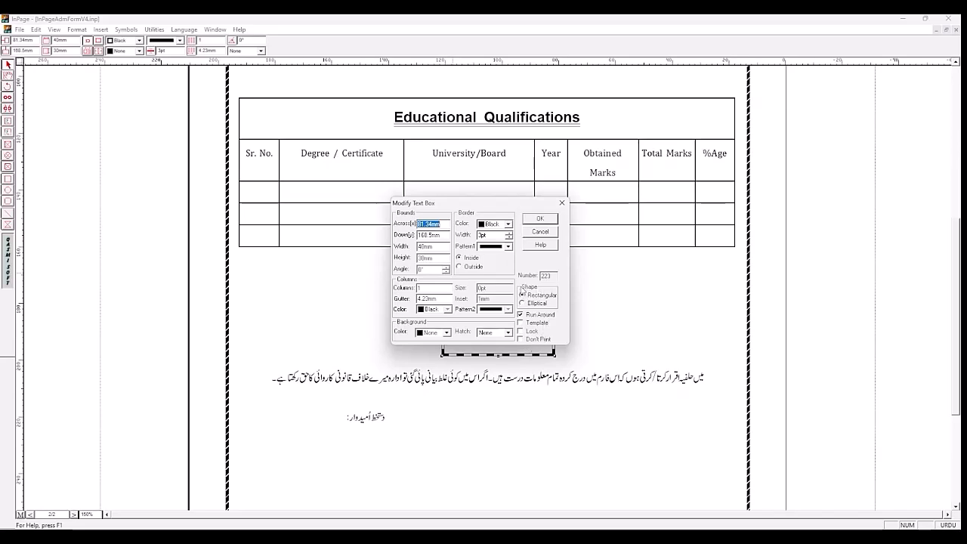
{"action": "left_click", "coordinate": [534, 304]}
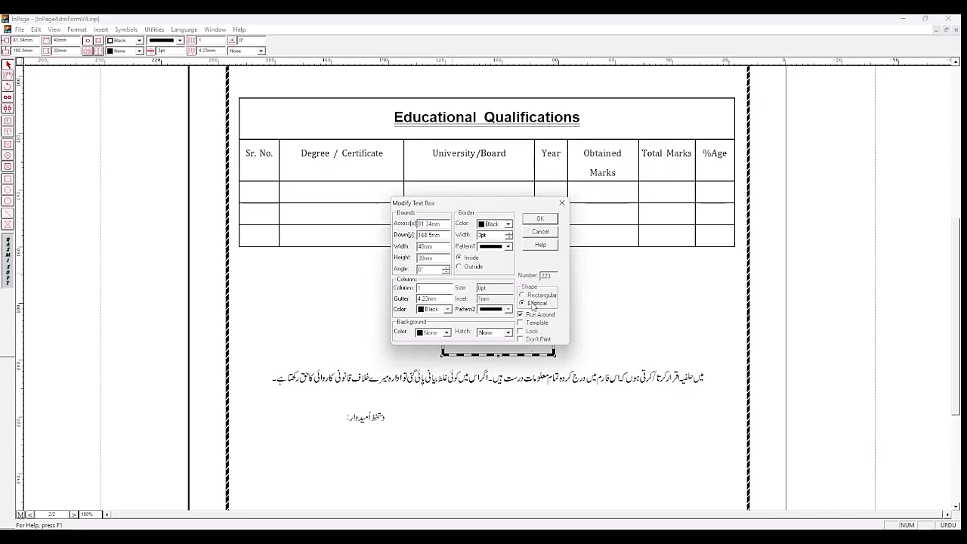
{"action": "left_click", "coordinate": [540, 220]}
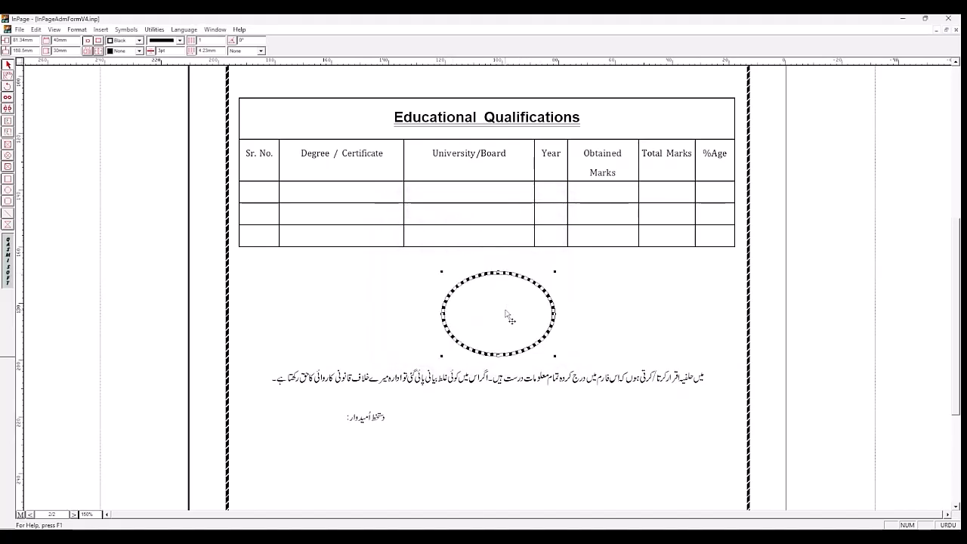
{"action": "left_click_drag", "start_coordinate": [508, 315], "coordinate": [496, 309]}
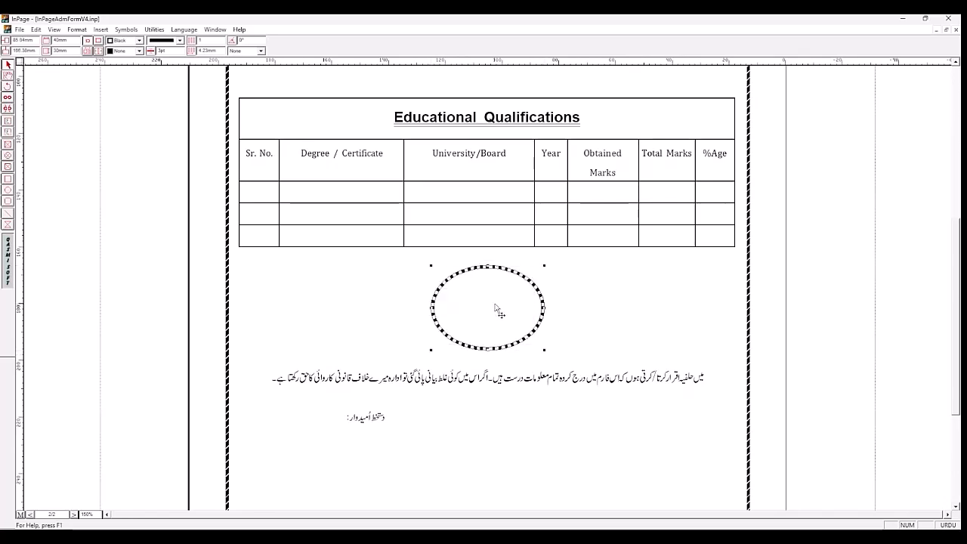
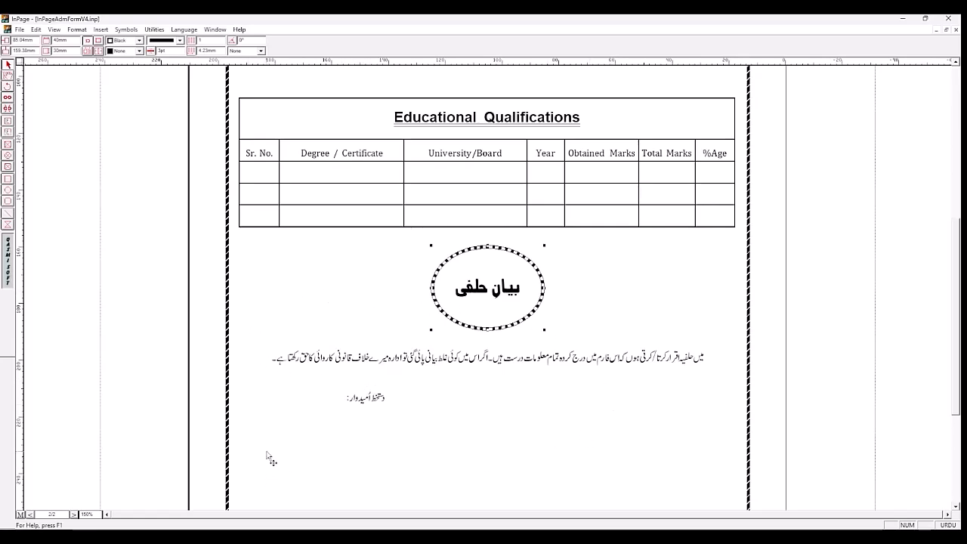
Step: Save the form and review the lower part of page 1's sample down to the attachments list, returning to page 2
{"action": "key", "text": "ctrl+s"}
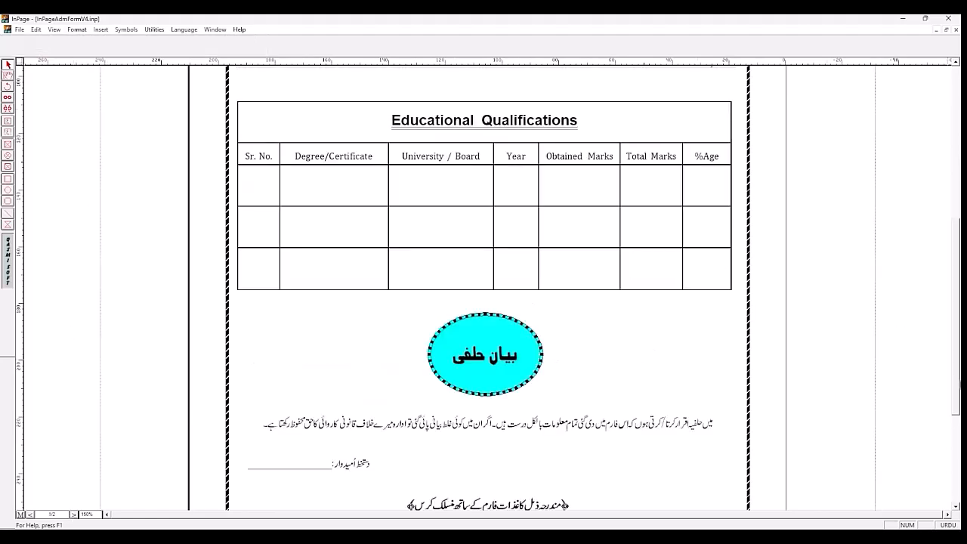
{"action": "left_click_drag", "start_coordinate": [956, 365], "coordinate": [958, 394]}
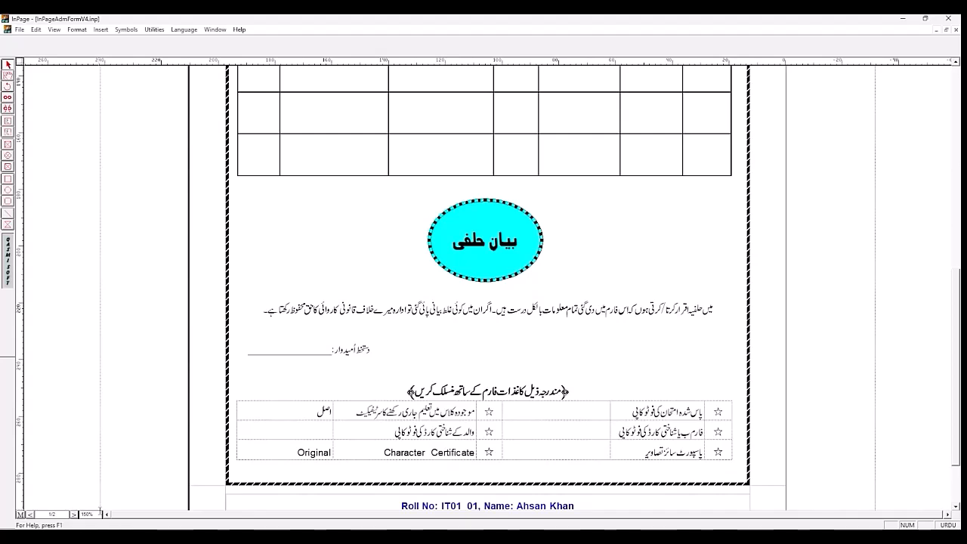
{"action": "left_click", "coordinate": [31, 514]}
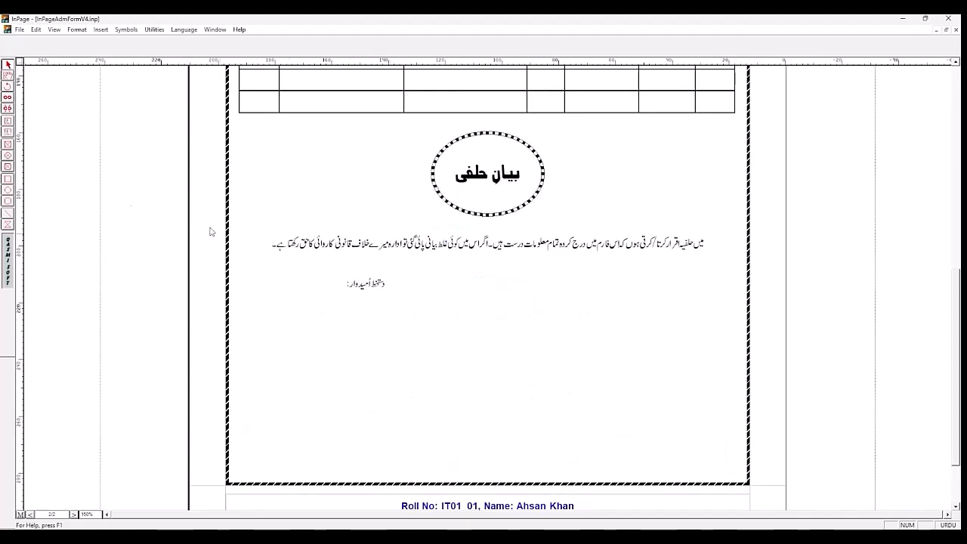
Step: Add two line breaks after the applicant's signature label and centre-align the new line
{"action": "left_click", "coordinate": [7, 76]}
{"action": "left_click", "coordinate": [382, 286]}
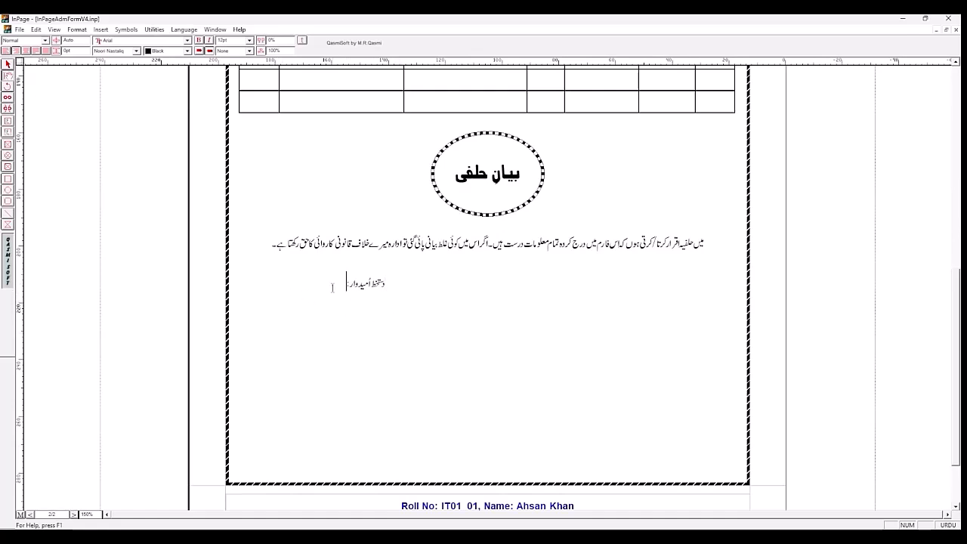
{"action": "key", "text": "Return"}
{"action": "key", "text": "Return"}
{"action": "left_click", "coordinate": [435, 320]}
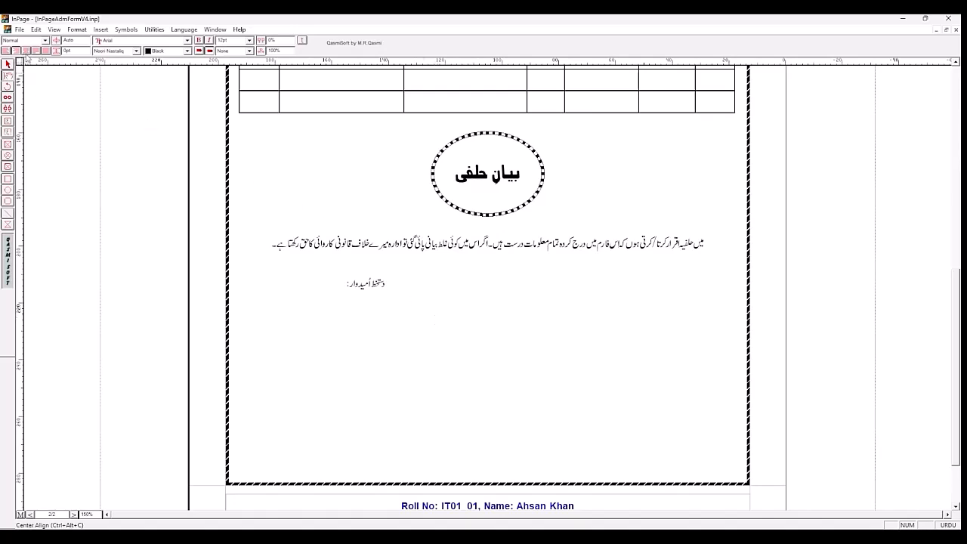
{"action": "left_click", "coordinate": [25, 51]}
Step: Enter the heading "مندرجہ ذیل کاغذات فارم کے ساتھ منسلک کریں" on the centred line below the signature label
{"action": "type", "text": "مندر"}
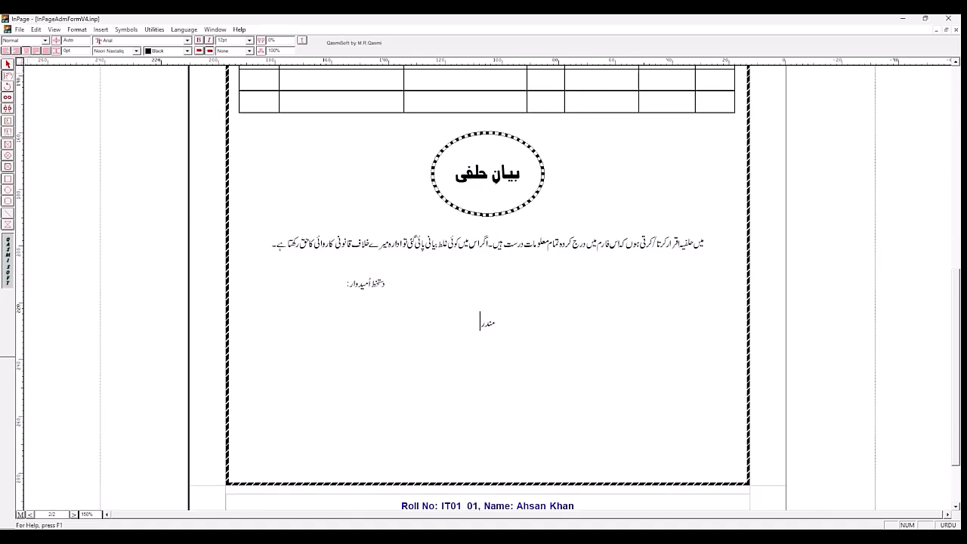
{"action": "type", "text": "جہ"}
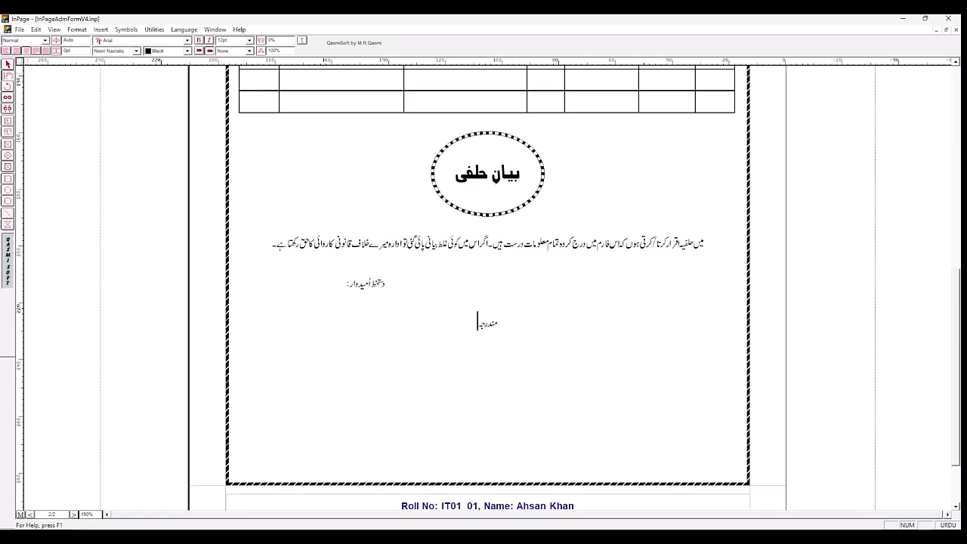
{"action": "type", "text": " ذیل کا نمو"}
{"action": "key", "text": "BackSpace"}
{"action": "type", "text": "ذا"}
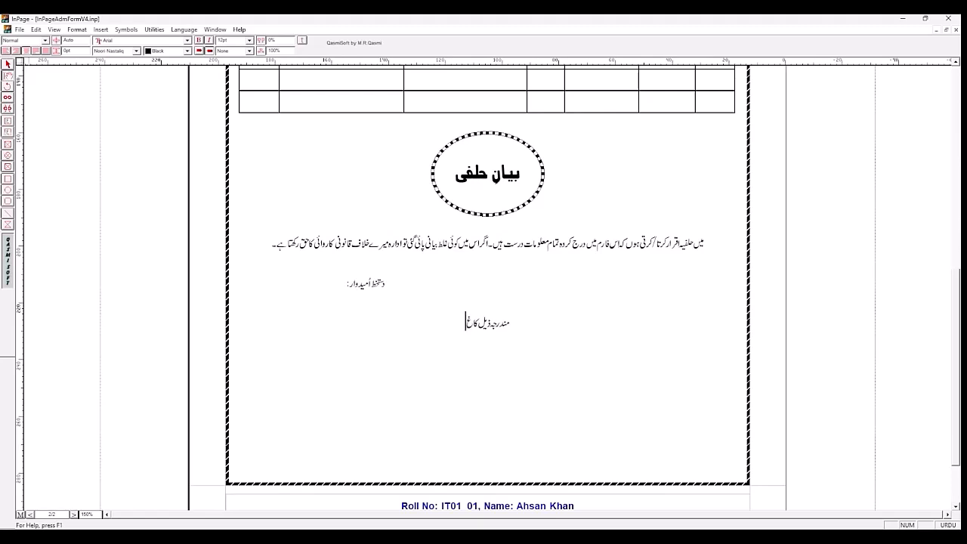
{"action": "type", "text": "ت فارم کے سا"}
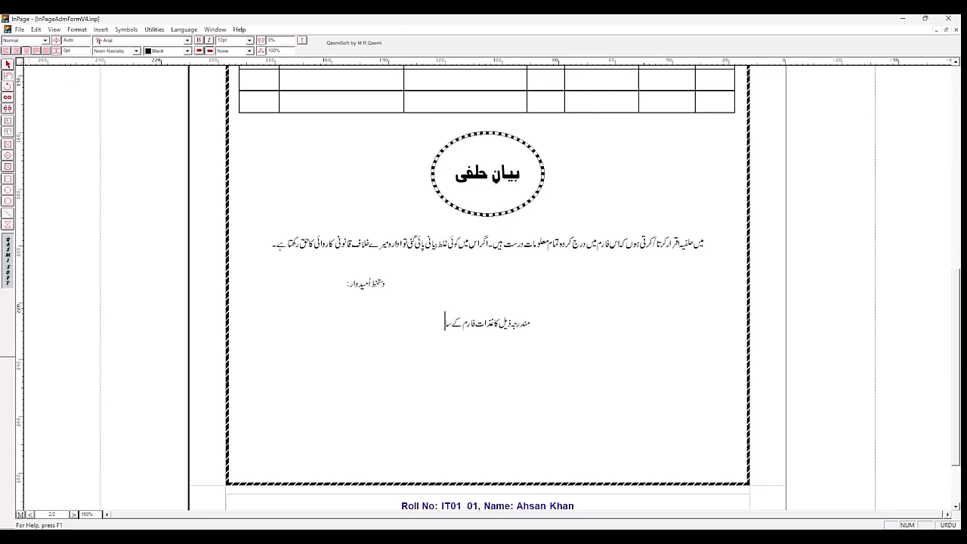
{"action": "type", "text": "تھ من"}
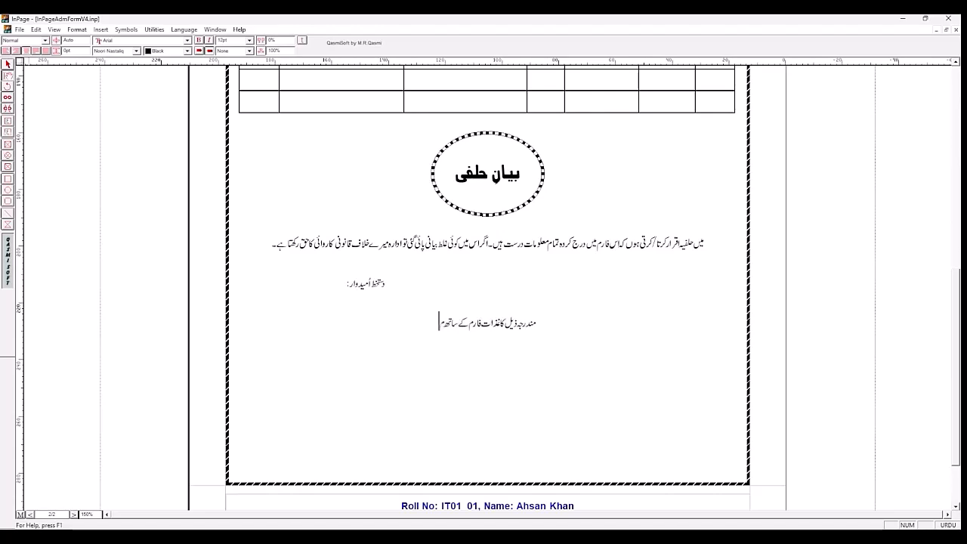
{"action": "type", "text": "سلک"}
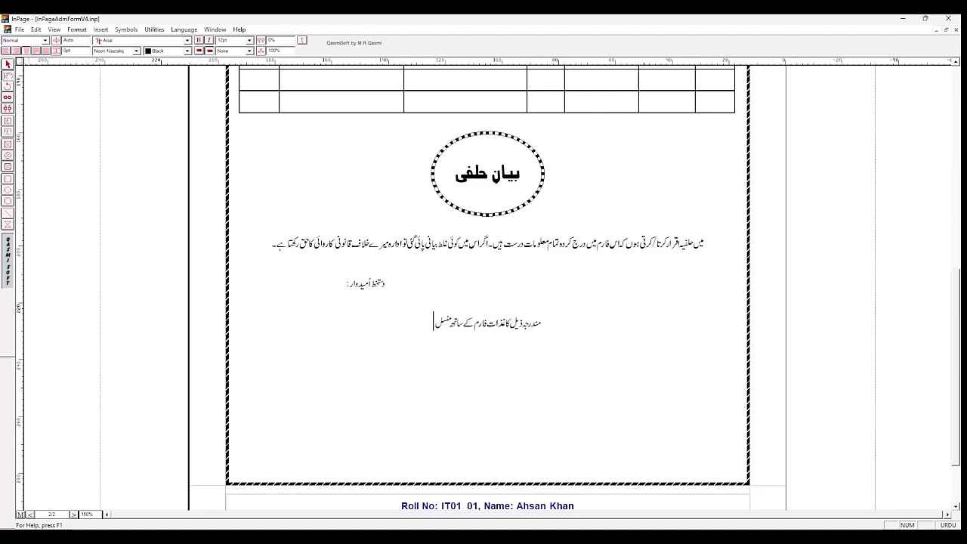
{"action": "type", "text": " کریں"}
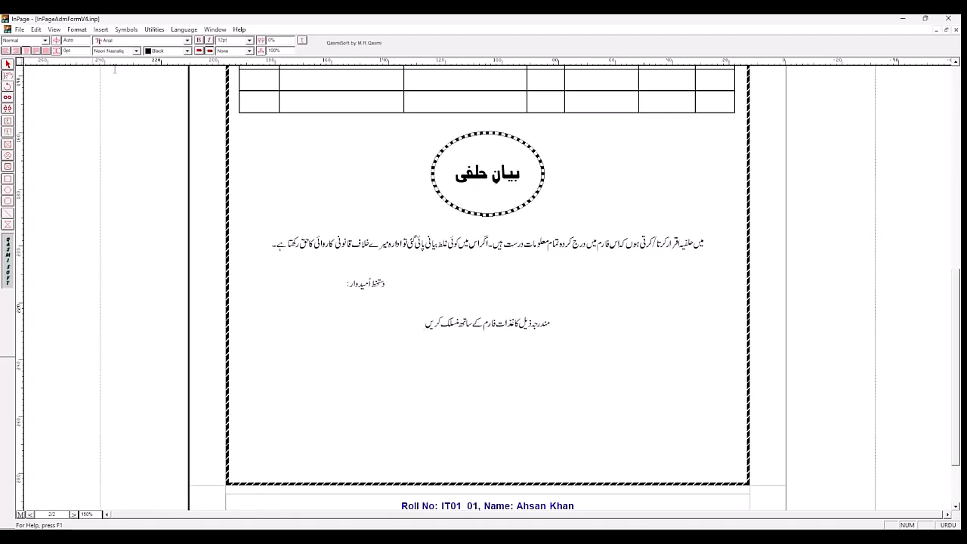
Step: Enclose the attachments heading in ornamental brackets, one symbol at its start and one at its end
{"action": "left_click", "coordinate": [568, 322]}
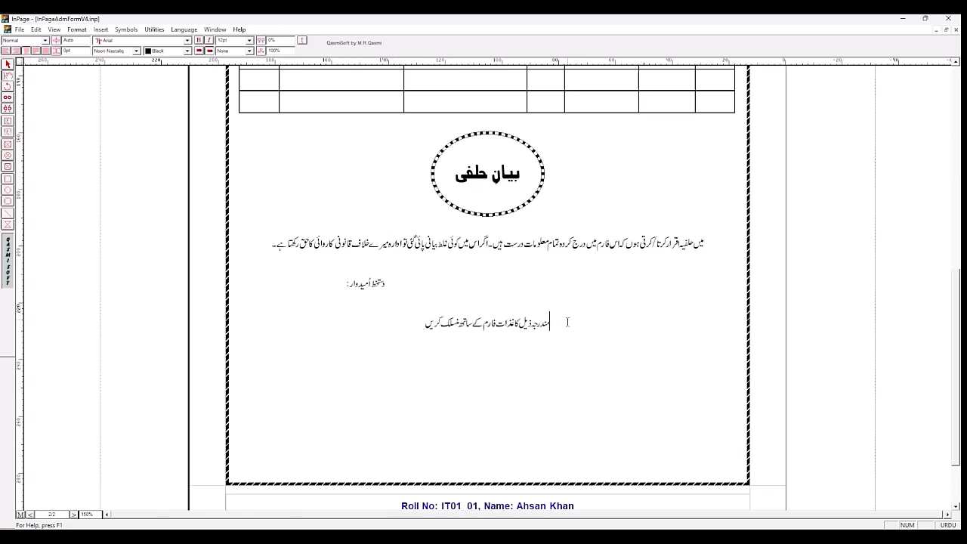
{"action": "left_click", "coordinate": [126, 29]}
{"action": "left_click", "coordinate": [137, 178]}
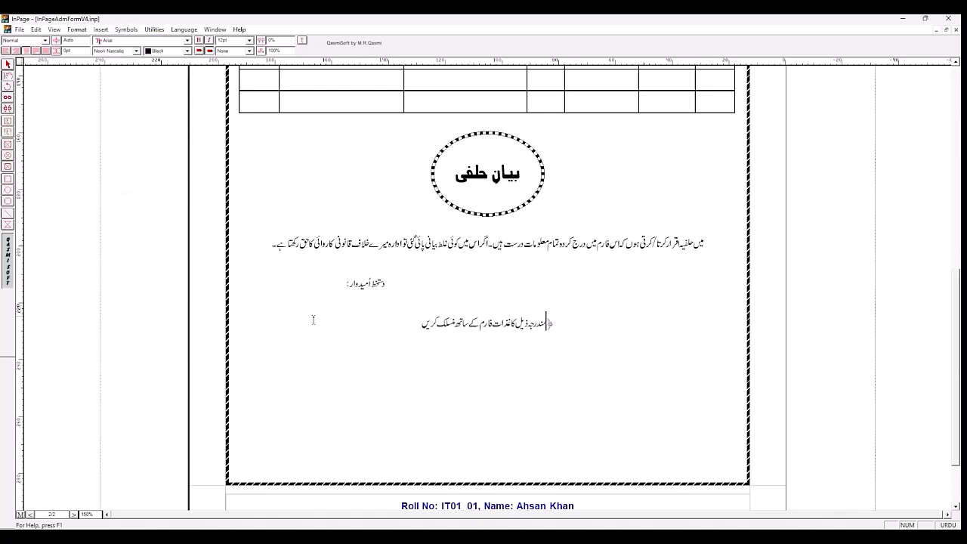
{"action": "left_click", "coordinate": [130, 29]}
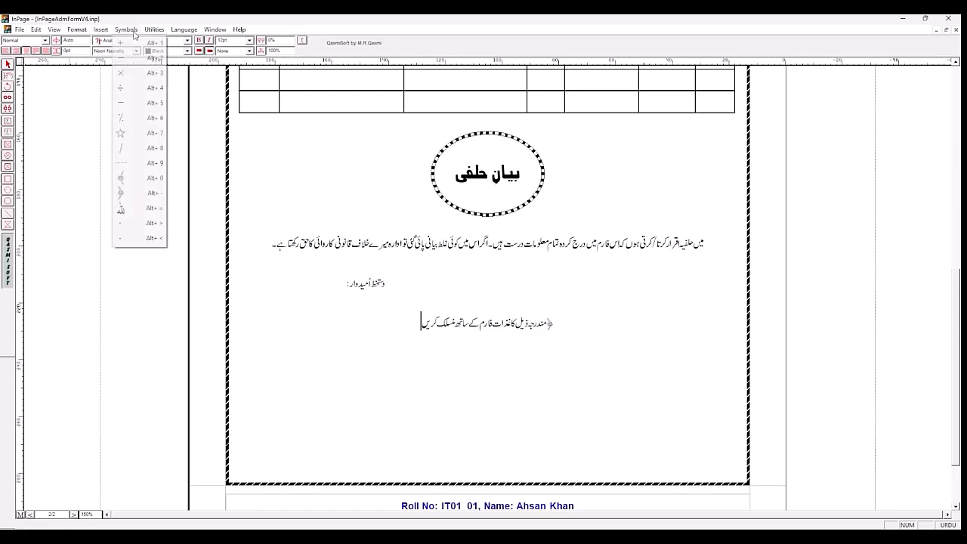
{"action": "left_click", "coordinate": [146, 180]}
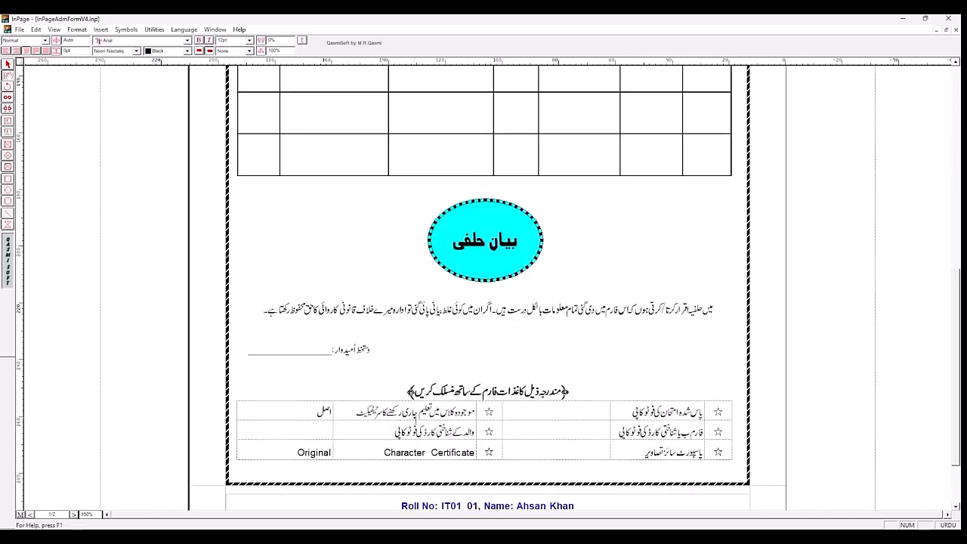
Step: Check the heading's formatting in page 1's sample and make the attachments heading on page 2 bold at 14 pt
{"action": "left_click", "coordinate": [452, 393]}
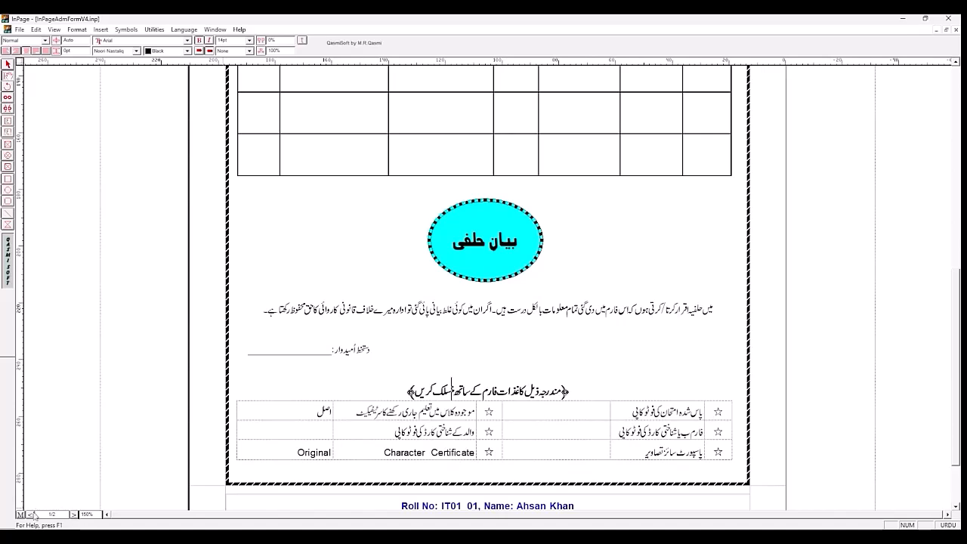
{"action": "left_click", "coordinate": [73, 515]}
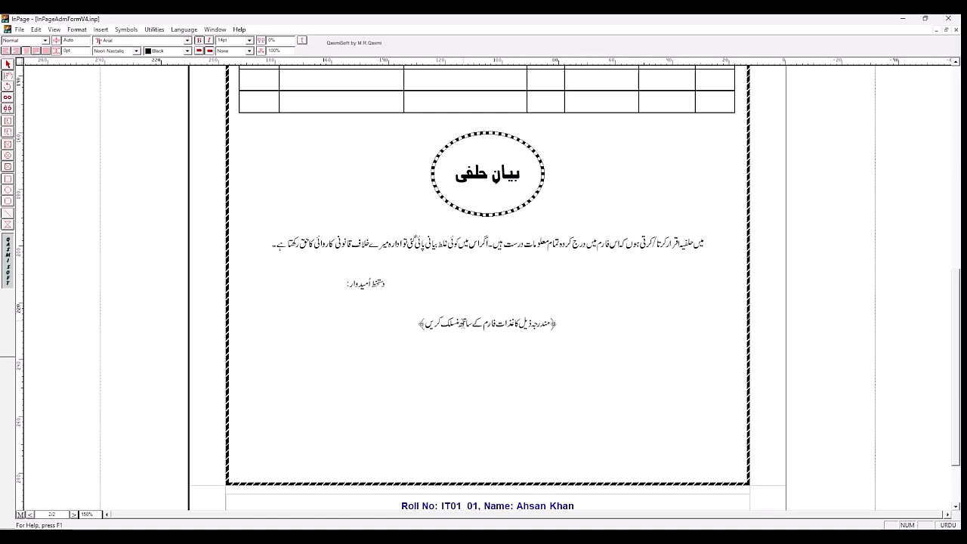
{"action": "triple_click", "coordinate": [464, 324]}
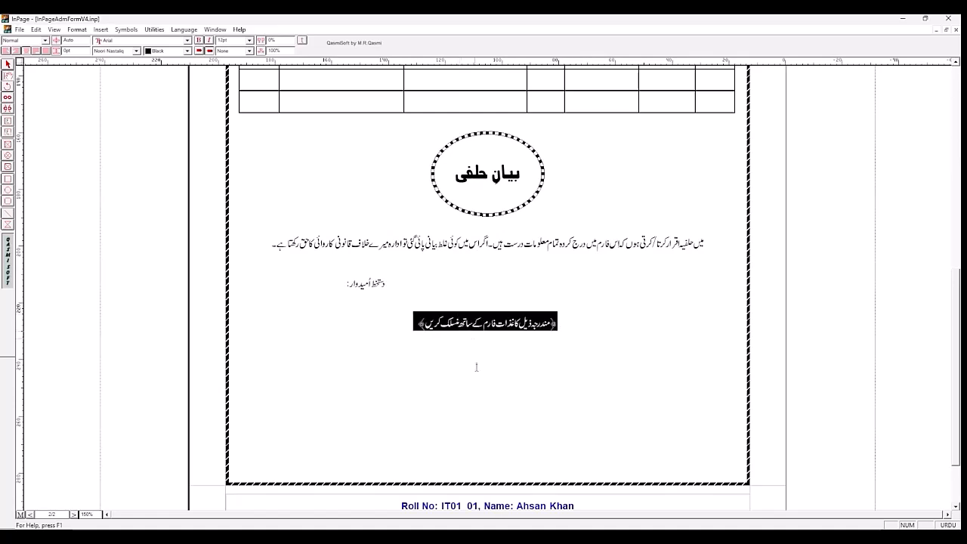
{"action": "left_click", "coordinate": [486, 323]}
{"action": "triple_click", "coordinate": [486, 324]}
{"action": "left_click", "coordinate": [249, 40]}
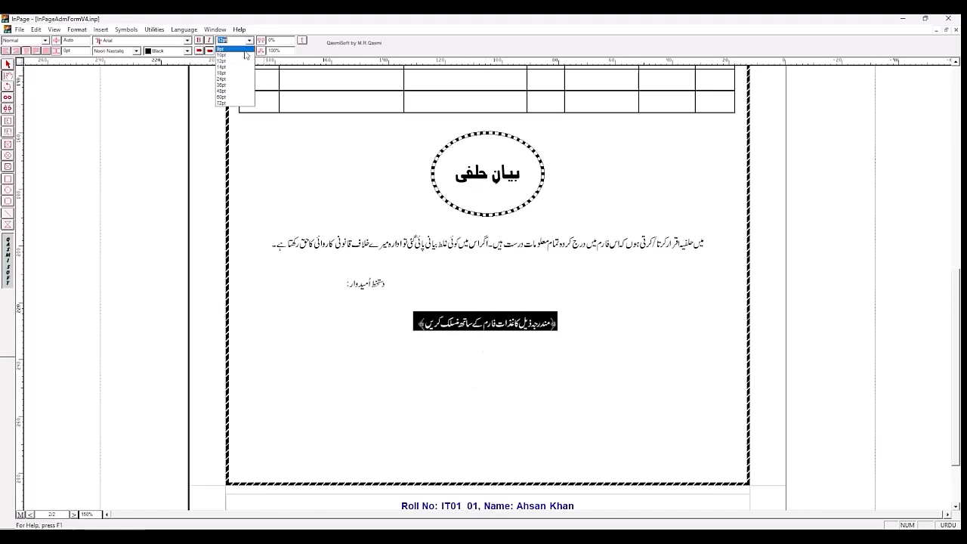
{"action": "left_click", "coordinate": [241, 67]}
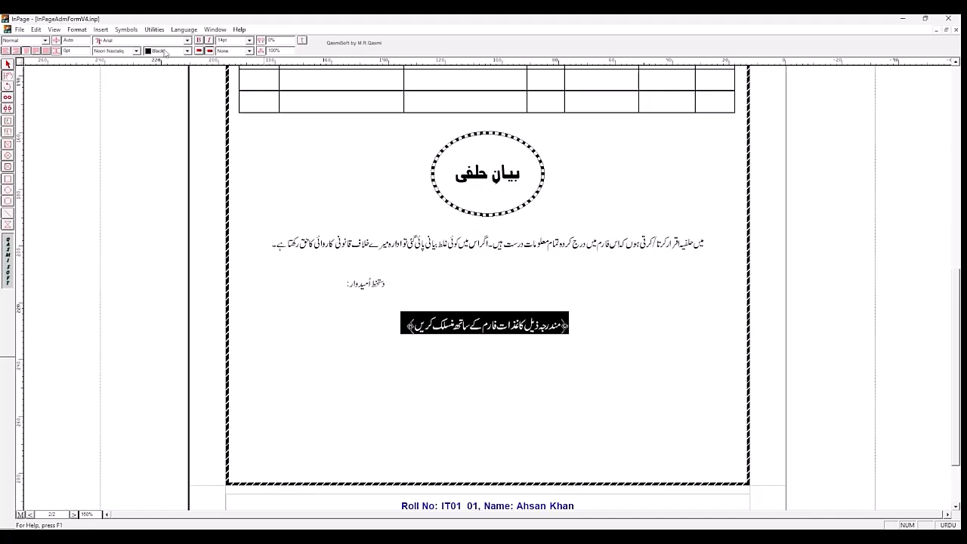
{"action": "left_click", "coordinate": [199, 41]}
Step: Insert a table with 3 rows and 6 columns below the attachments heading
{"action": "left_click", "coordinate": [370, 349]}
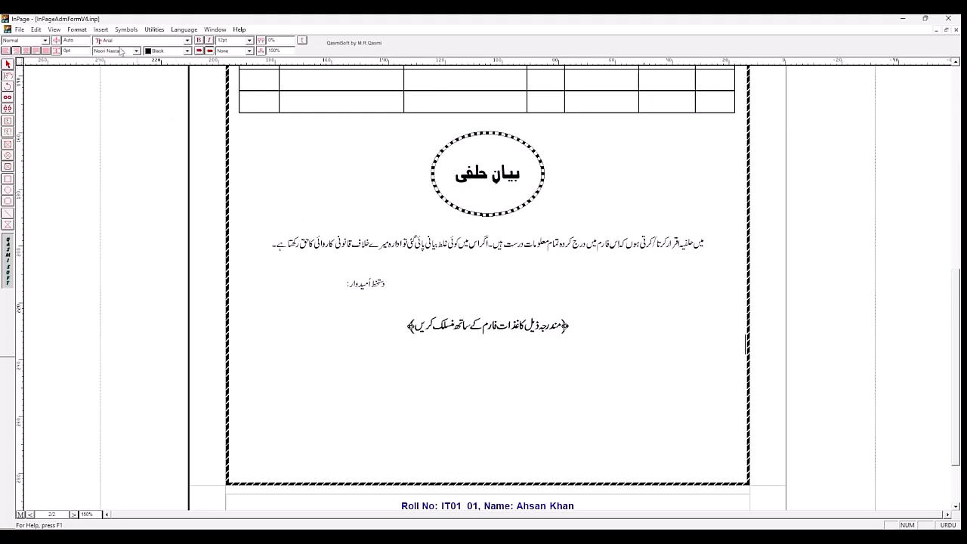
{"action": "left_click", "coordinate": [102, 29]}
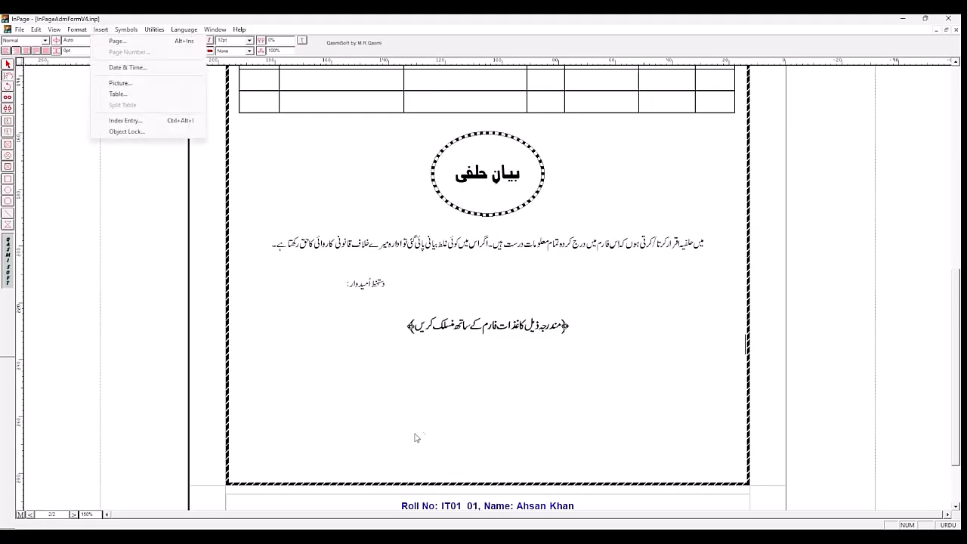
{"action": "left_click", "coordinate": [436, 419]}
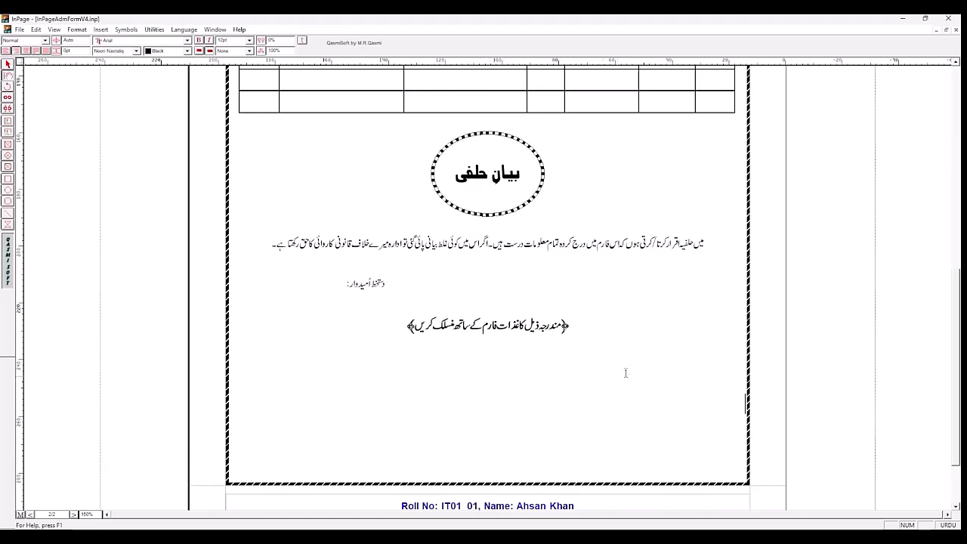
{"action": "left_click", "coordinate": [102, 30]}
{"action": "left_click", "coordinate": [119, 94]}
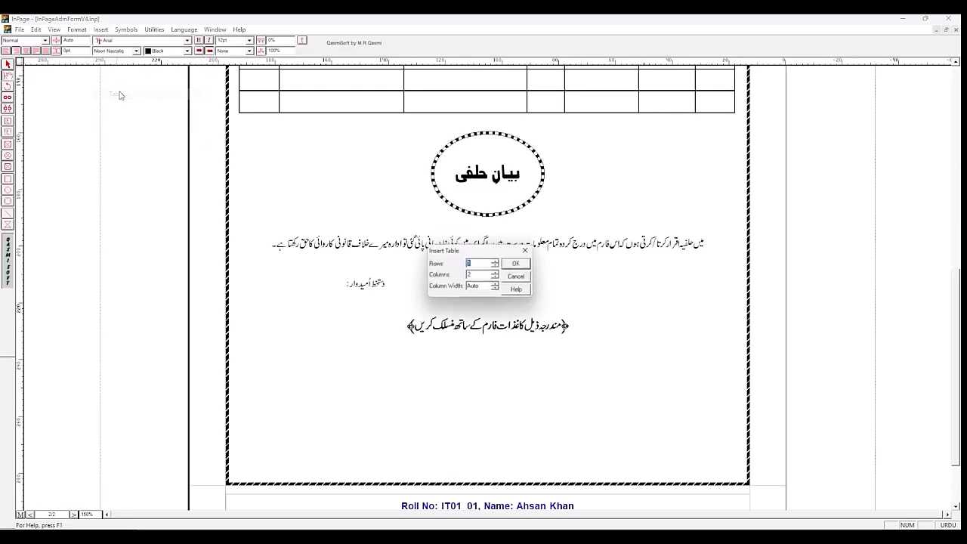
{"action": "left_click", "coordinate": [496, 262]}
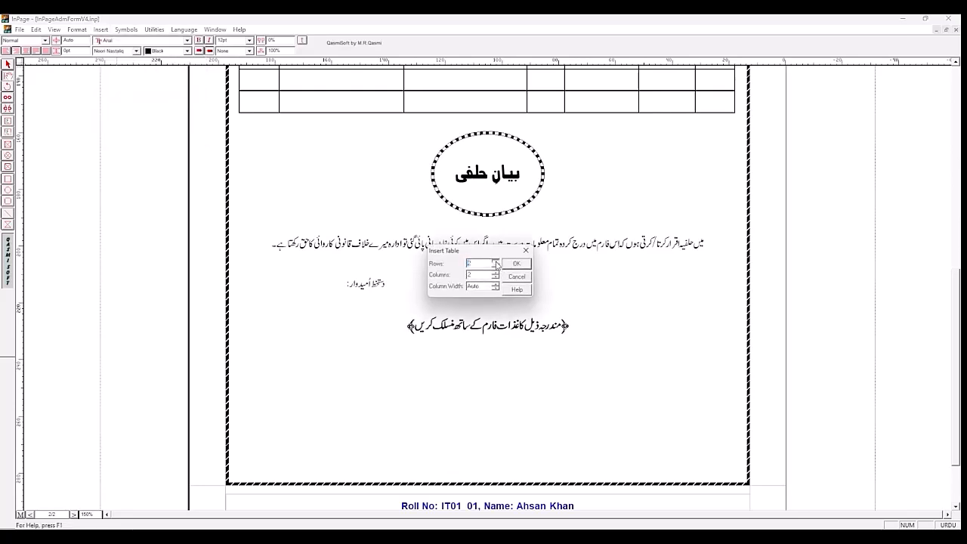
{"action": "left_click", "coordinate": [496, 262]}
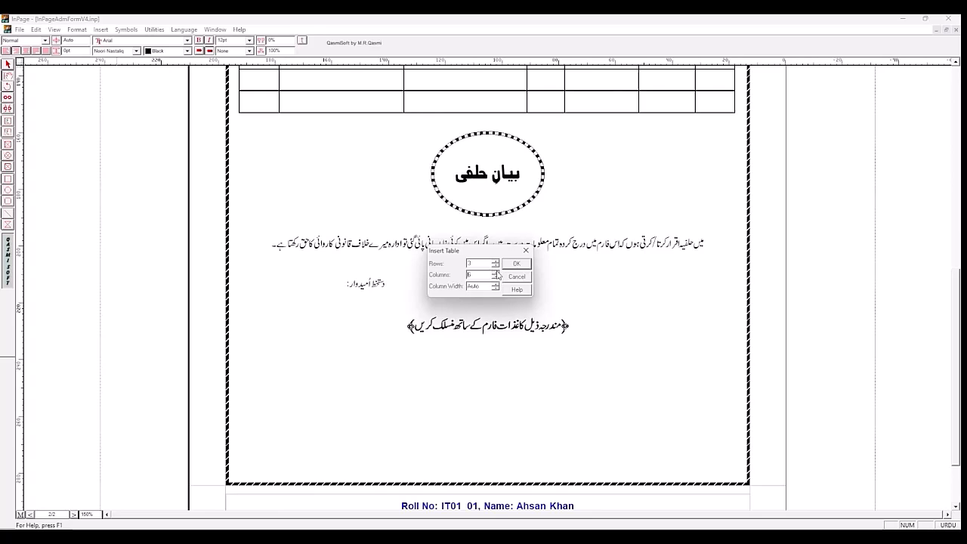
{"action": "left_click", "coordinate": [516, 264]}
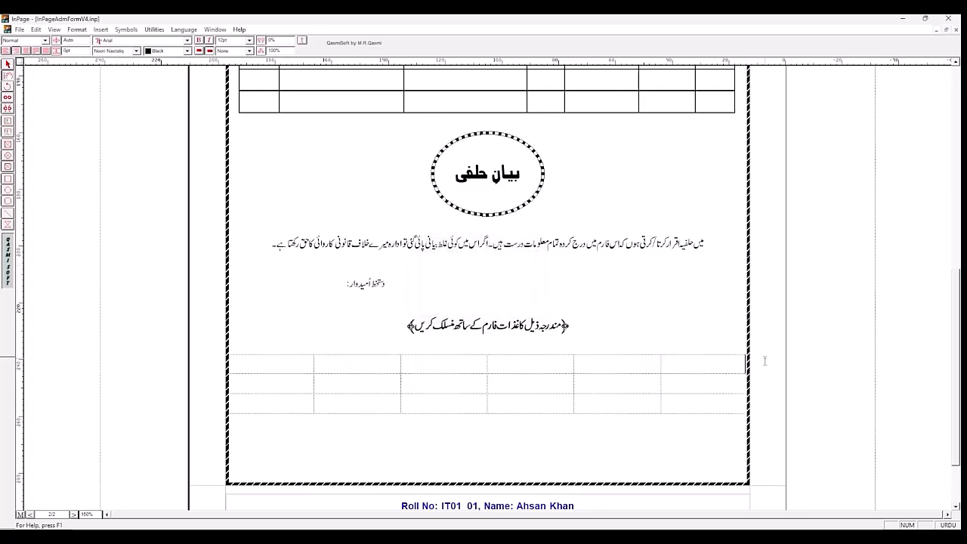
Step: Pull both outer edges of the new table inward to line up with the qualifications table, and check the column layout in page 1's sample
{"action": "left_click_drag", "start_coordinate": [743, 362], "coordinate": [734, 360]}
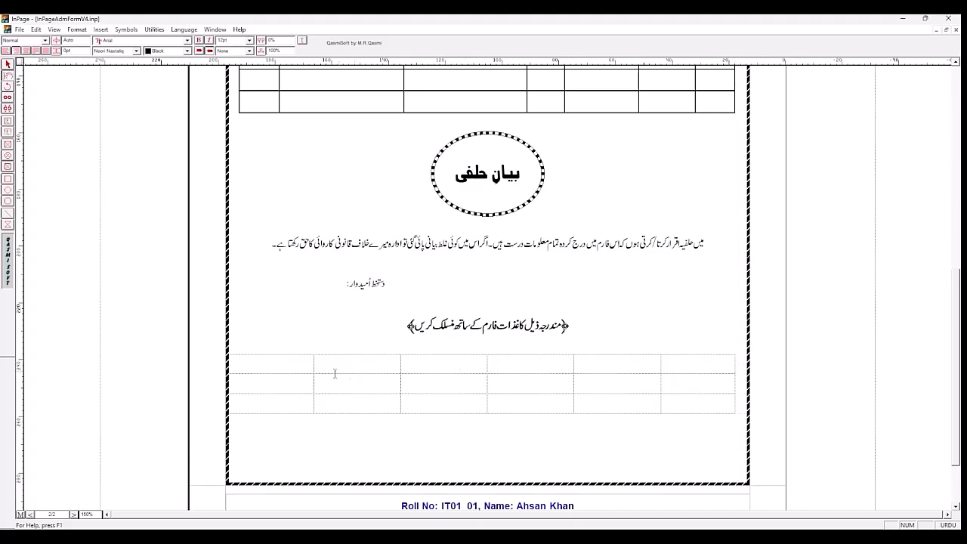
{"action": "left_click_drag", "start_coordinate": [231, 362], "coordinate": [240, 365]}
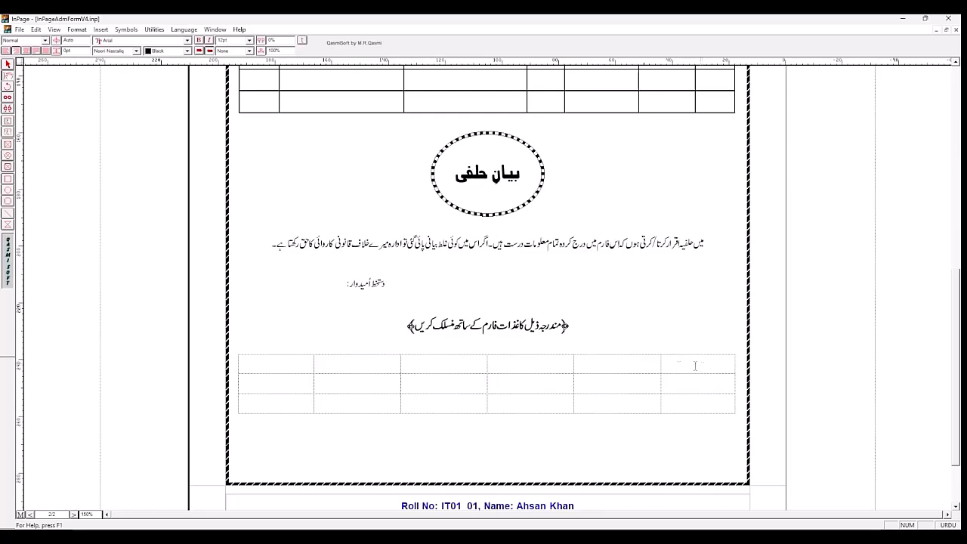
{"action": "left_click", "coordinate": [74, 514]}
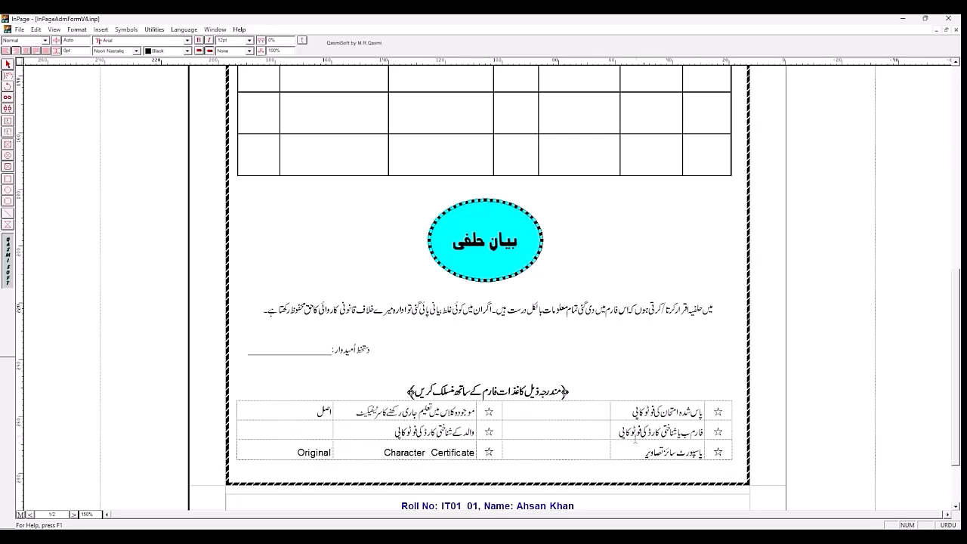
{"action": "left_click", "coordinate": [73, 515]}
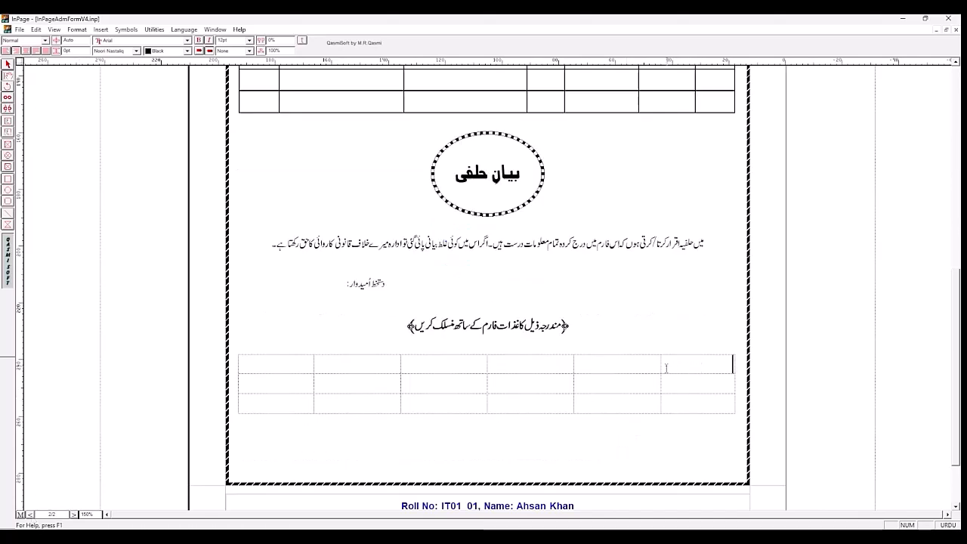
Step: Narrow the table's first and fourth columns, counted from the right, to bullet width and widen the columns beside them
{"action": "left_click_drag", "start_coordinate": [662, 364], "coordinate": [703, 367]}
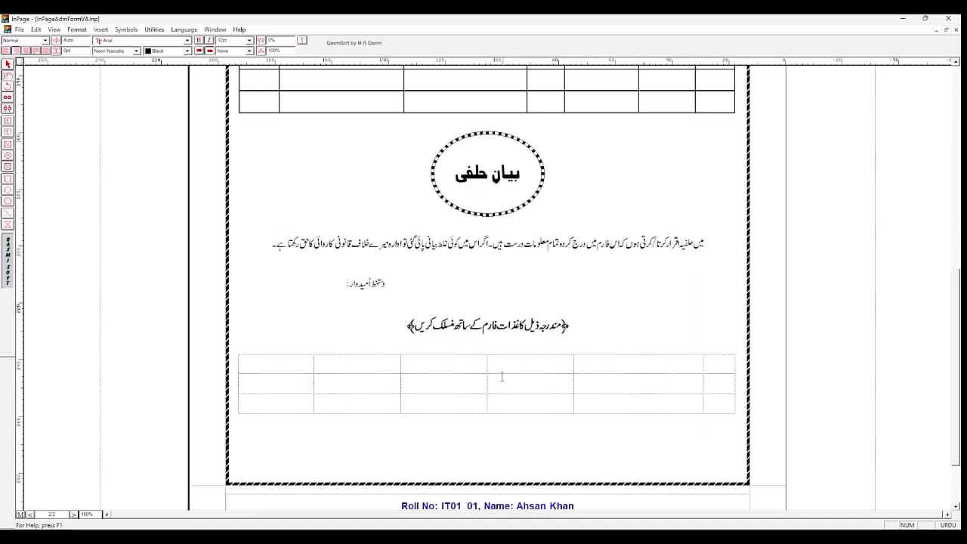
{"action": "left_click_drag", "start_coordinate": [415, 364], "coordinate": [474, 403]}
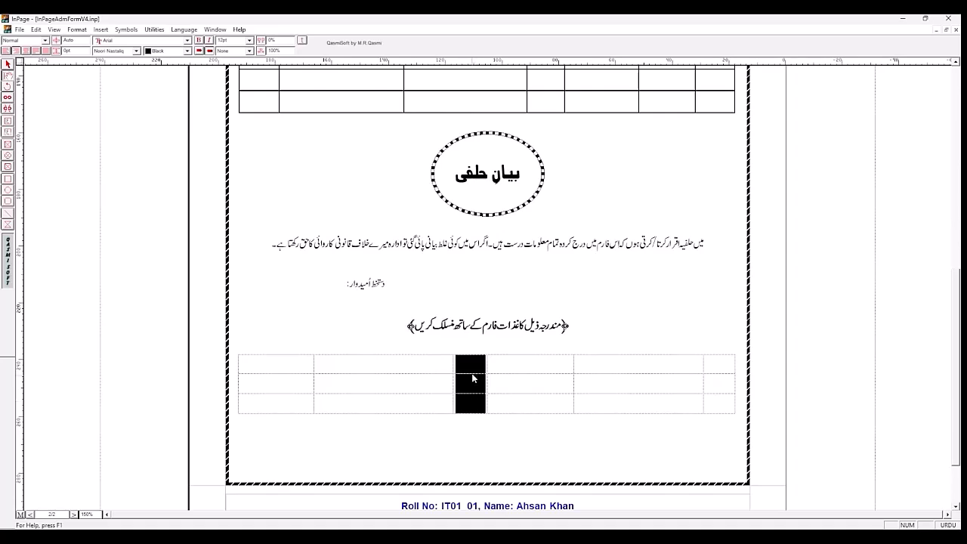
{"action": "left_click", "coordinate": [472, 370]}
Step: Insert a star symbol in the rightmost cell of the attachments table's first row
{"action": "left_click", "coordinate": [712, 367]}
{"action": "left_click", "coordinate": [128, 29]}
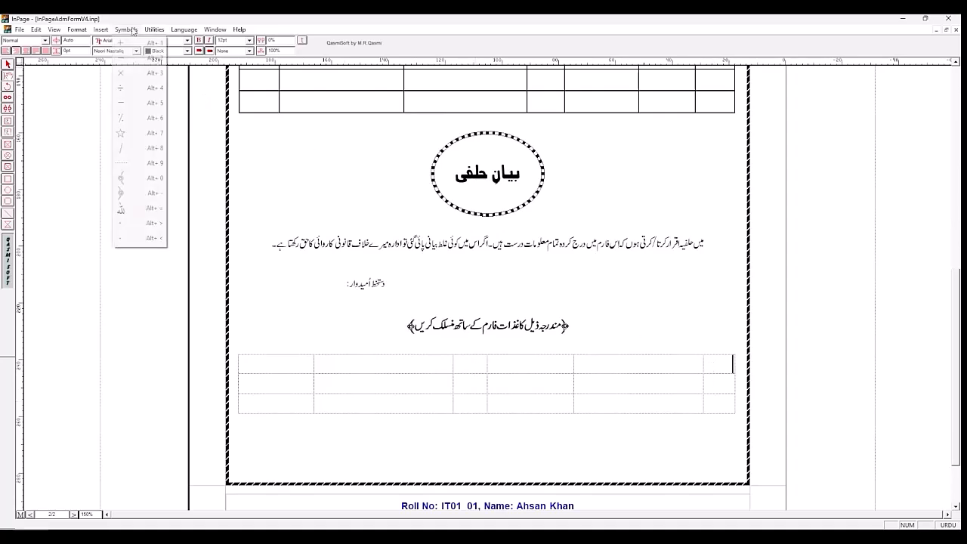
{"action": "left_click", "coordinate": [130, 133]}
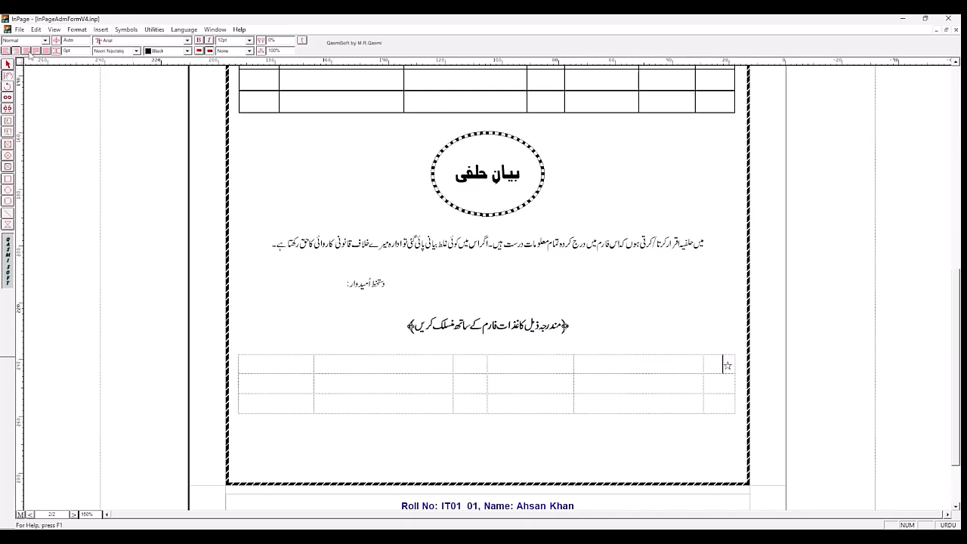
Step: Copy the star into the second and third rows of the attachments table's rightmost column and center all three stars
{"action": "left_click", "coordinate": [27, 51]}
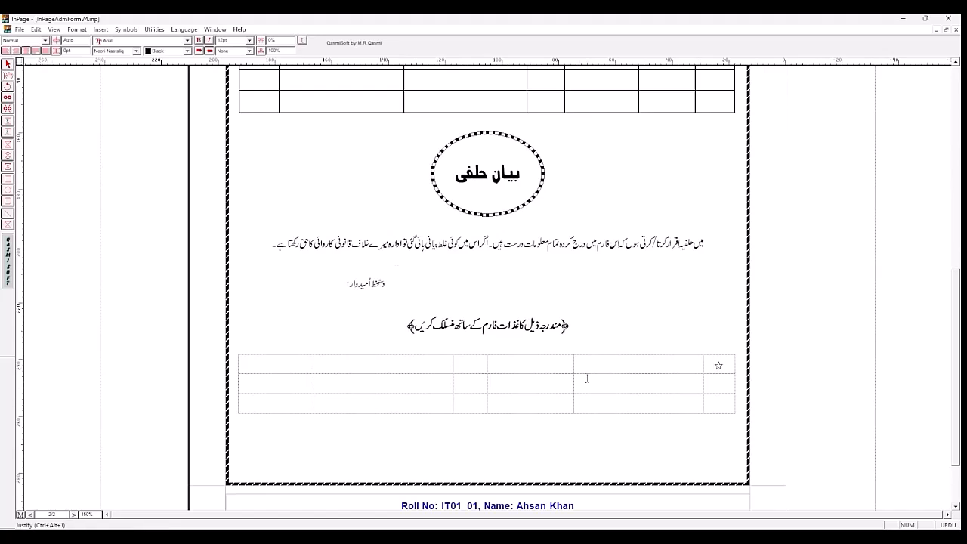
{"action": "left_click_drag", "start_coordinate": [715, 366], "coordinate": [724, 366]}
{"action": "key", "text": "ctrl+c"}
{"action": "left_click", "coordinate": [722, 383]}
{"action": "key", "text": "ctrl+v"}
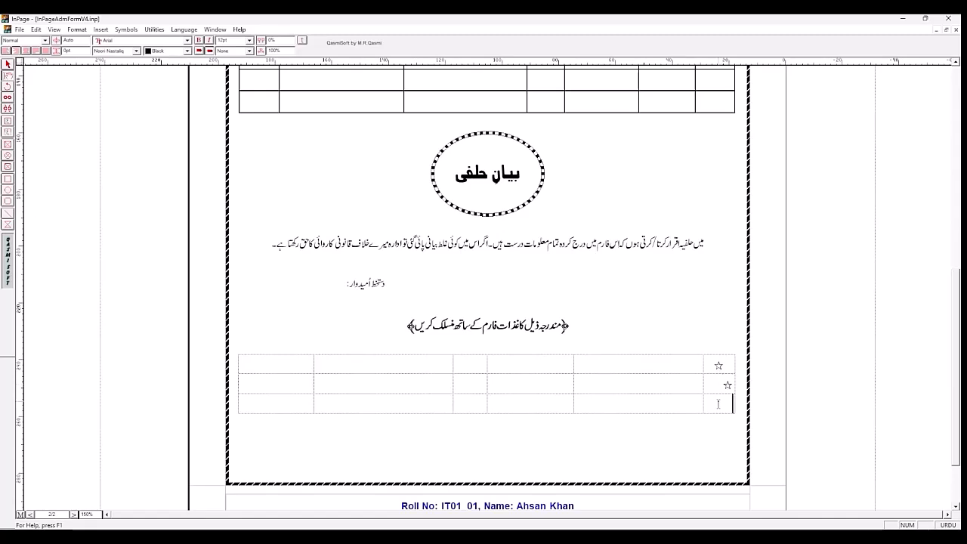
{"action": "key", "text": "ctrl+v"}
{"action": "left_click", "coordinate": [715, 366]}
{"action": "left_click_drag", "start_coordinate": [715, 366], "coordinate": [720, 405]}
{"action": "left_click", "coordinate": [25, 51]}
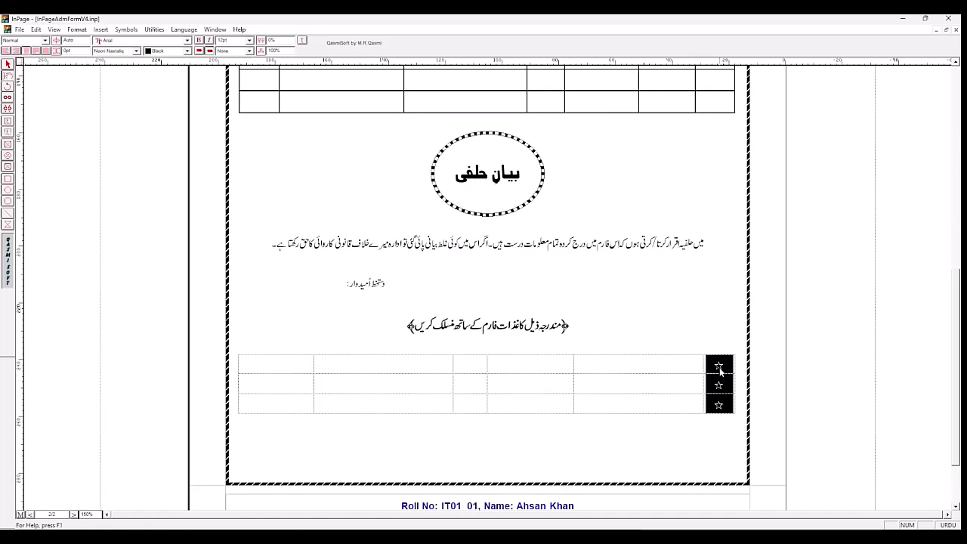
{"action": "left_click", "coordinate": [470, 366]}
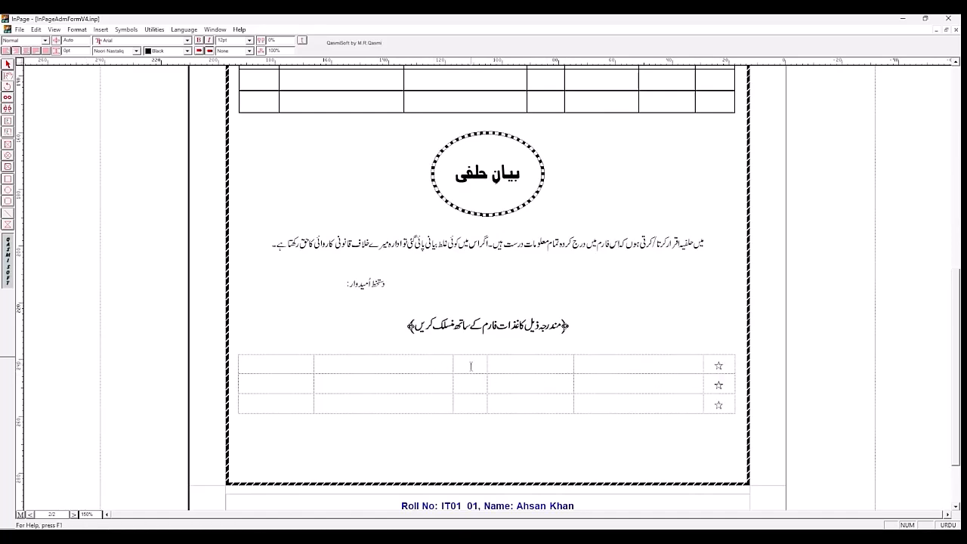
{"action": "left_click_drag", "start_coordinate": [471, 366], "coordinate": [473, 400]}
{"action": "key", "text": "ctrl+v"}
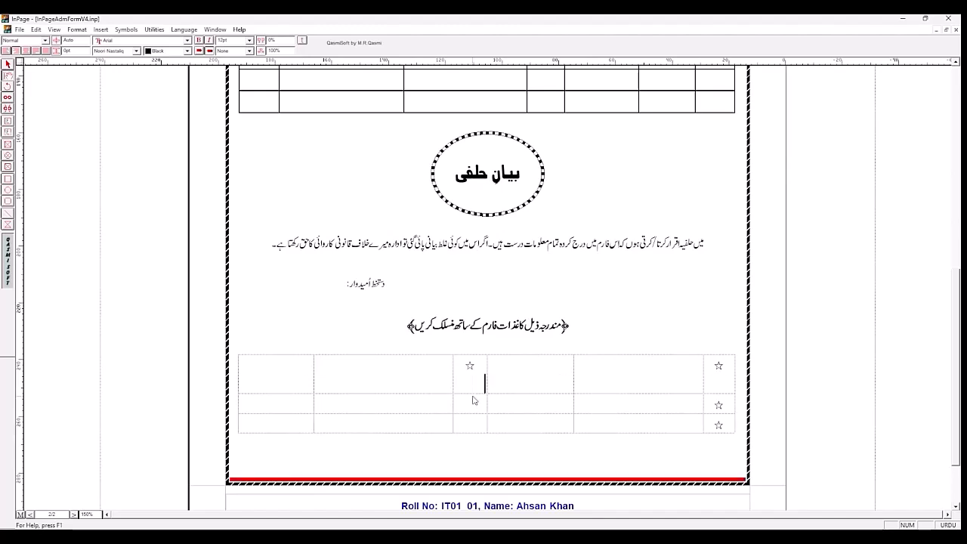
{"action": "key", "text": "ctrl+z"}
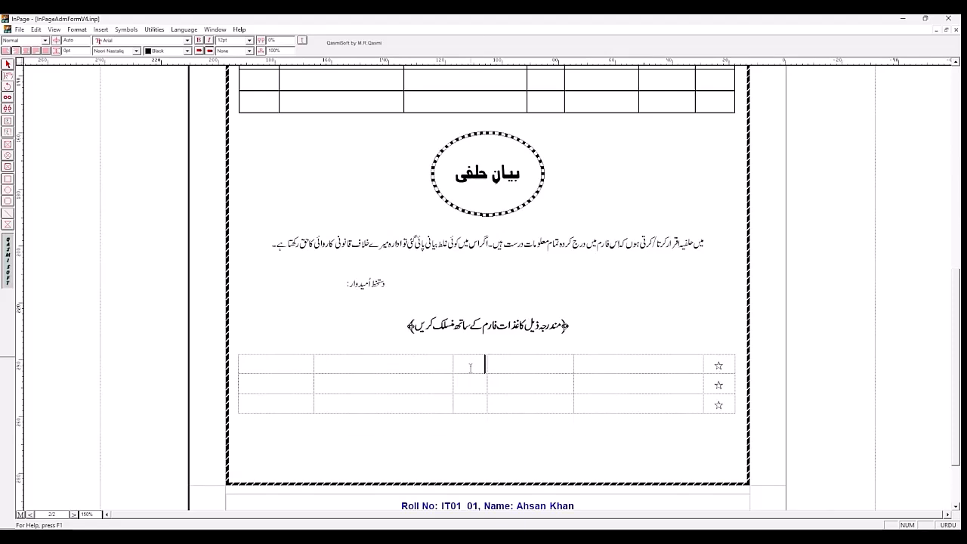
Step: Insert a star symbol in each of the three cells of the attachments table's fourth column from the right
{"action": "double_click", "coordinate": [718, 365]}
{"action": "left_click", "coordinate": [465, 363]}
{"action": "left_click", "coordinate": [126, 29]}
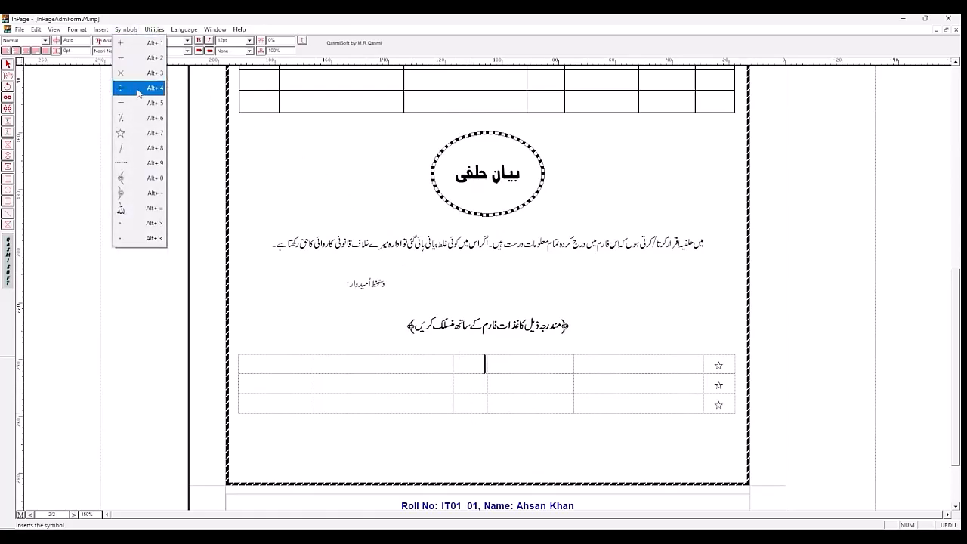
{"action": "left_click", "coordinate": [138, 141]}
{"action": "key", "text": "Down"}
{"action": "left_click", "coordinate": [127, 31]}
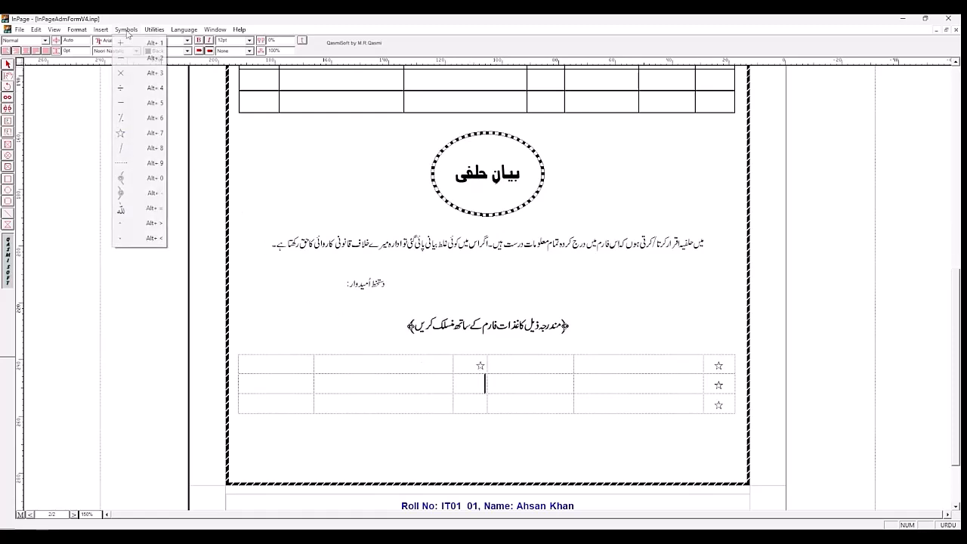
{"action": "left_click", "coordinate": [140, 133]}
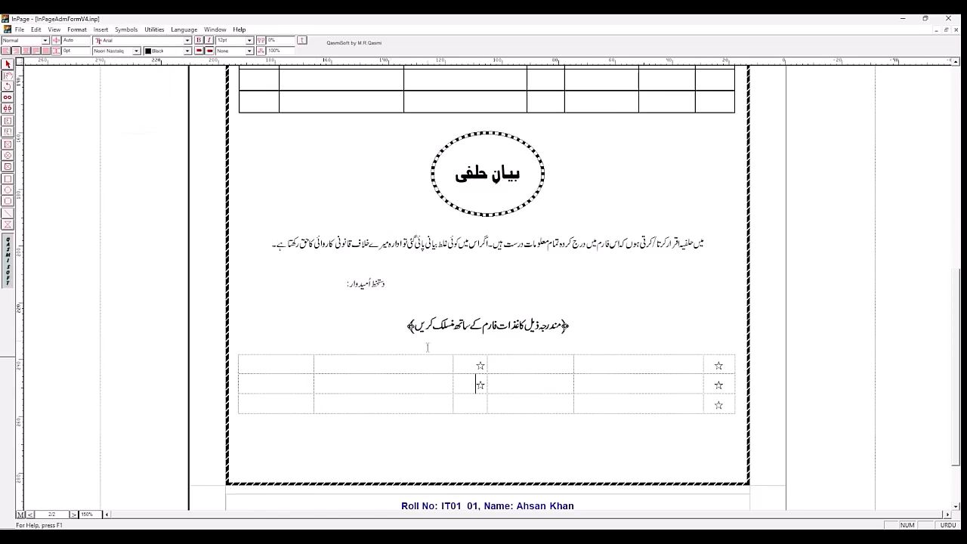
{"action": "left_click", "coordinate": [122, 32]}
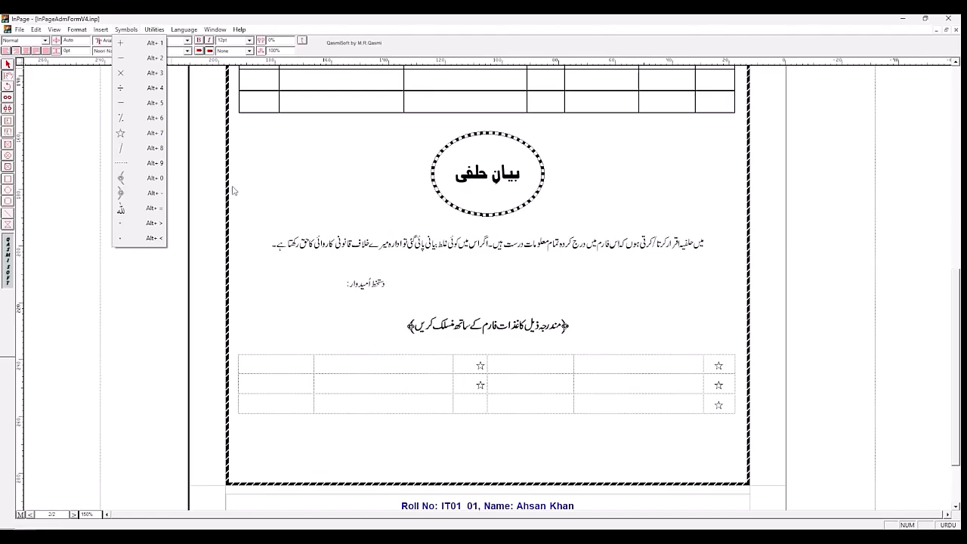
{"action": "left_click", "coordinate": [145, 134]}
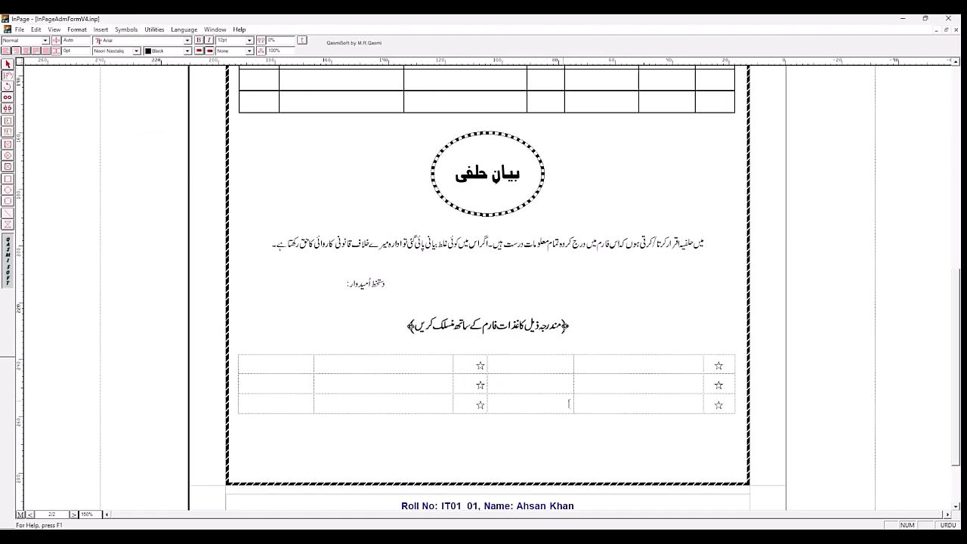
Step: Center the three stars in the attachments table's fourth column from the right
{"action": "left_click_drag", "start_coordinate": [460, 368], "coordinate": [474, 403]}
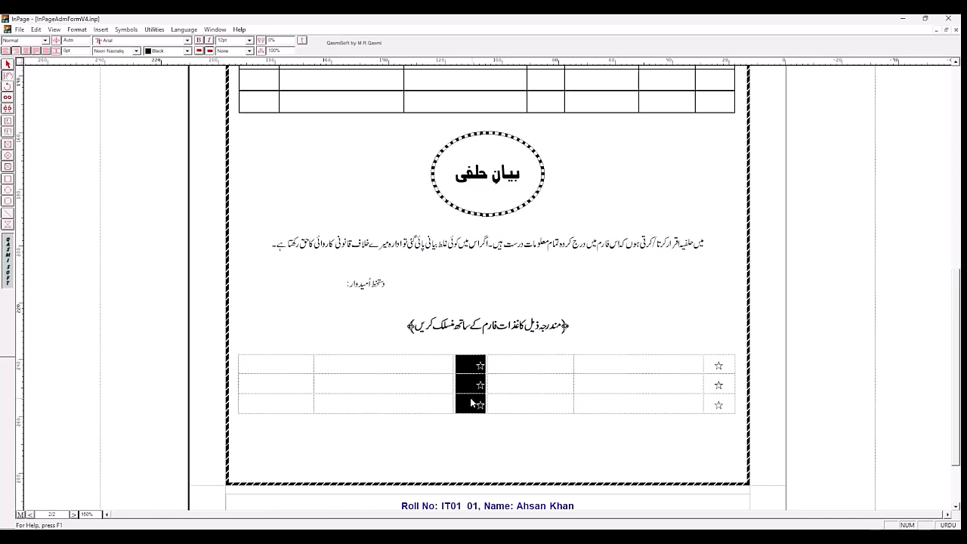
{"action": "left_click", "coordinate": [25, 50]}
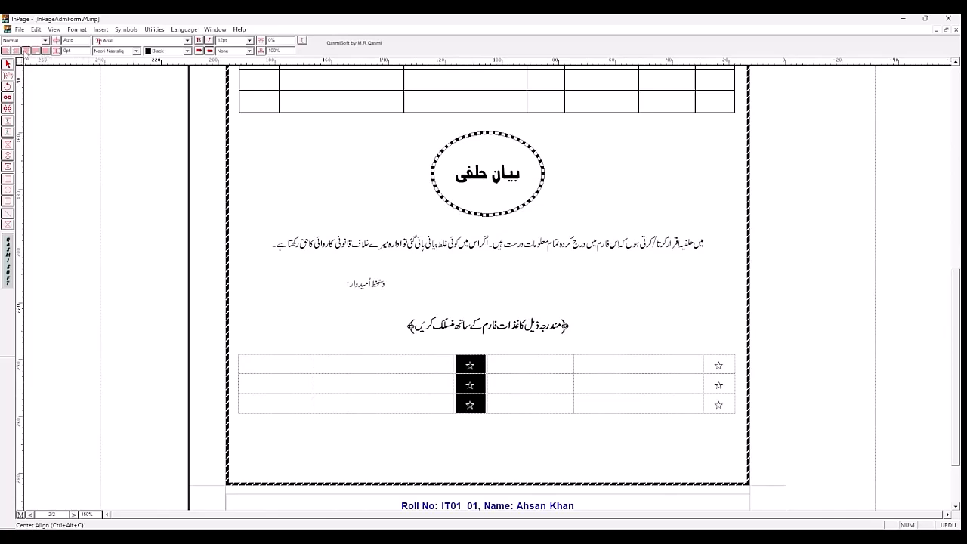
{"action": "left_click", "coordinate": [413, 369]}
{"action": "left_click", "coordinate": [670, 367]}
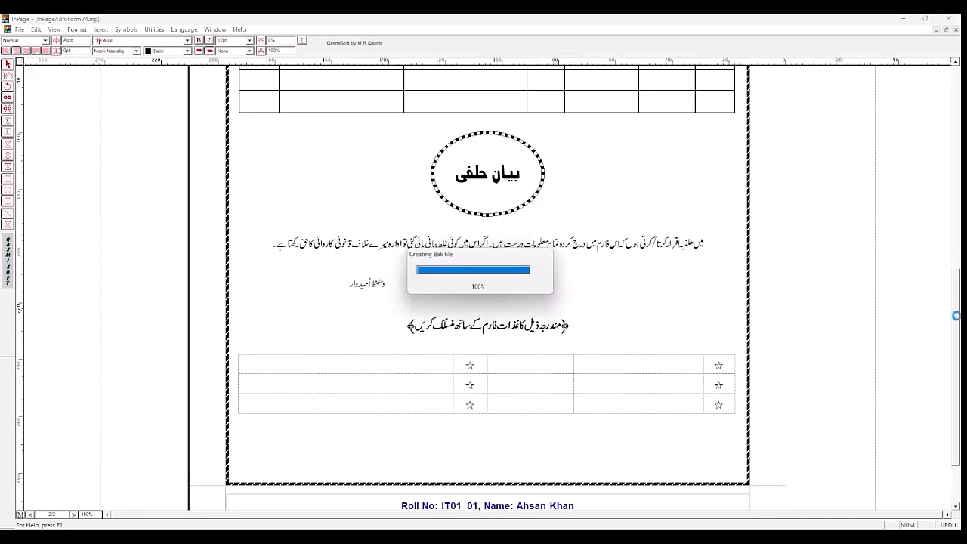
Step: Make the three empty rows of the Educational Qualifications table taller by setting their font size to 24pt
{"action": "left_click_drag", "start_coordinate": [957, 350], "coordinate": [957, 266]}
{"action": "left_click", "coordinate": [268, 253]}
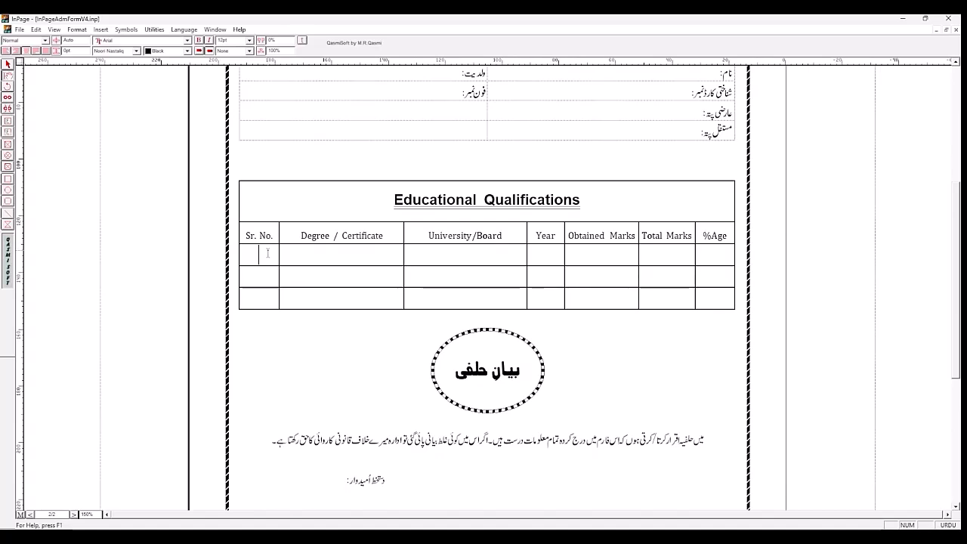
{"action": "left_click_drag", "start_coordinate": [266, 253], "coordinate": [714, 301]}
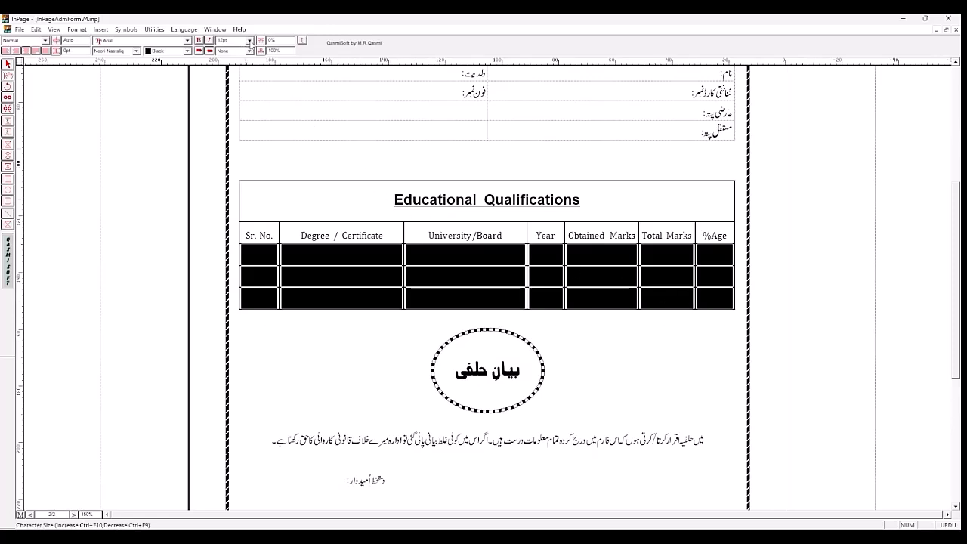
{"action": "left_click", "coordinate": [249, 42]}
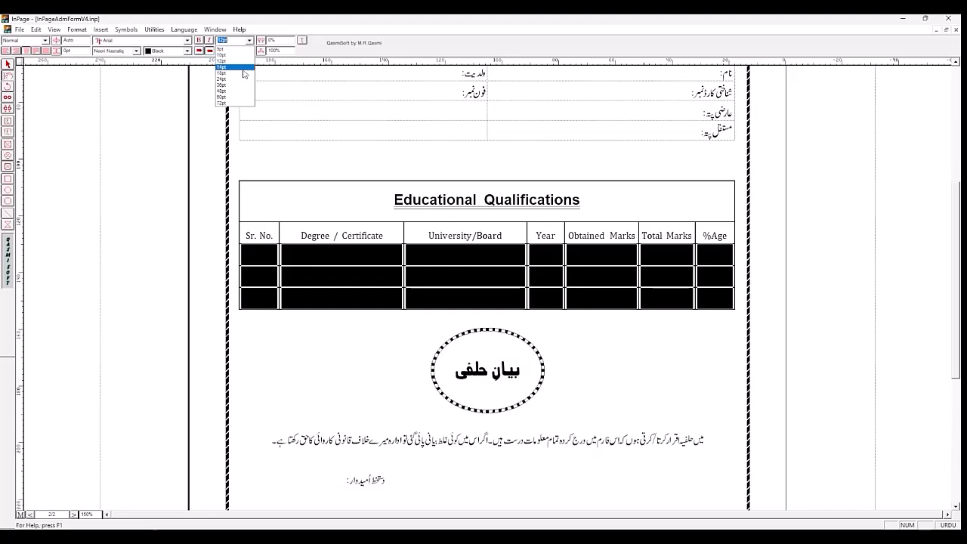
{"action": "left_click", "coordinate": [244, 74]}
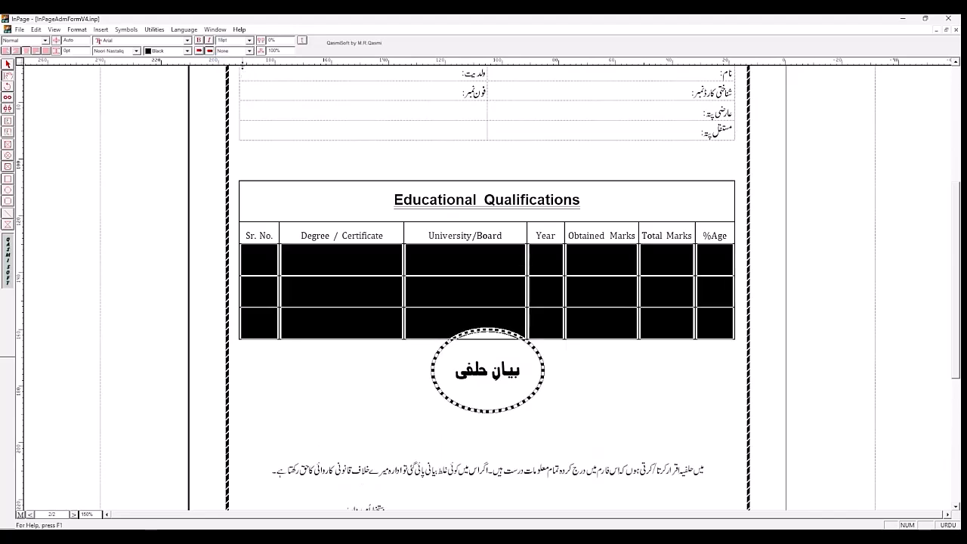
{"action": "left_click", "coordinate": [249, 42]}
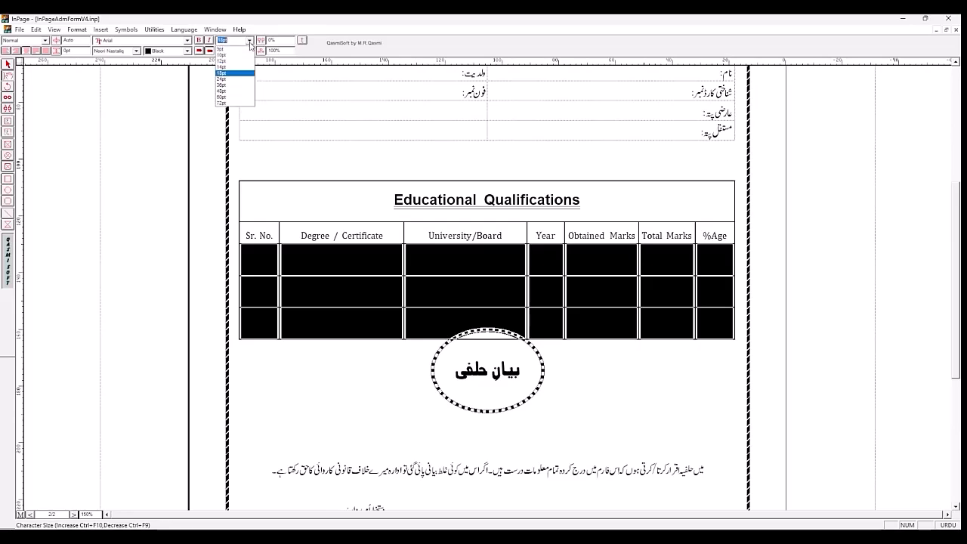
{"action": "left_click", "coordinate": [242, 79]}
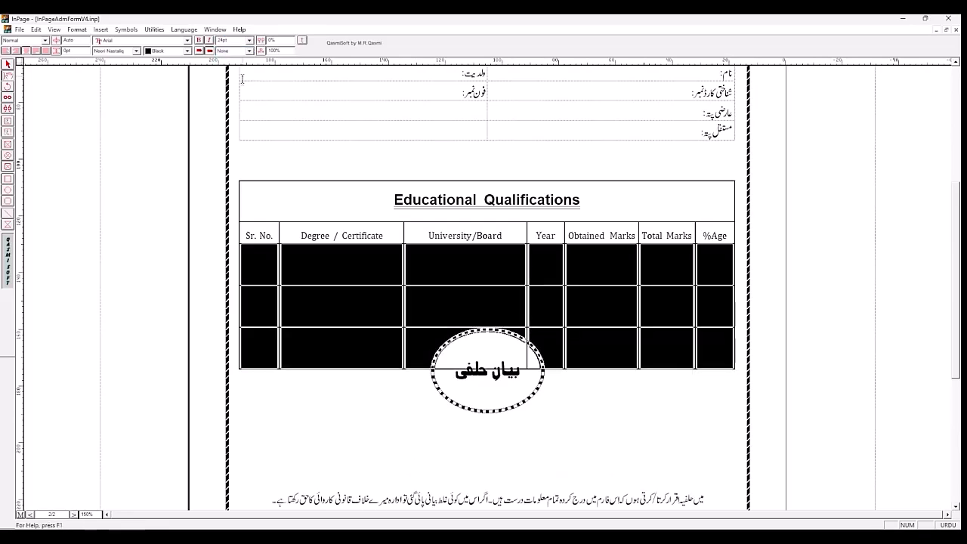
{"action": "left_click", "coordinate": [422, 401]}
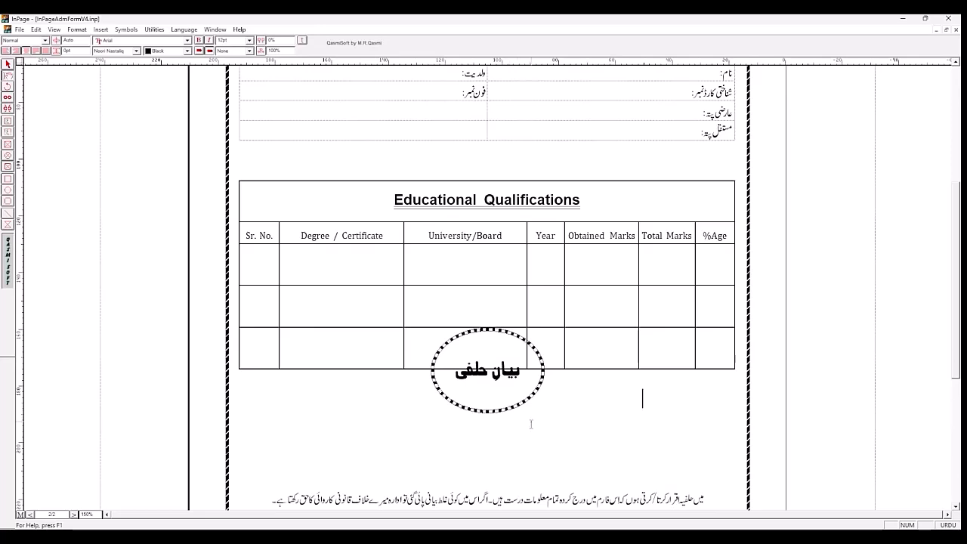
Step: Move the بیان حلفی oval down so it sits between the qualifications table and the declaration text
{"action": "left_click", "coordinate": [7, 65]}
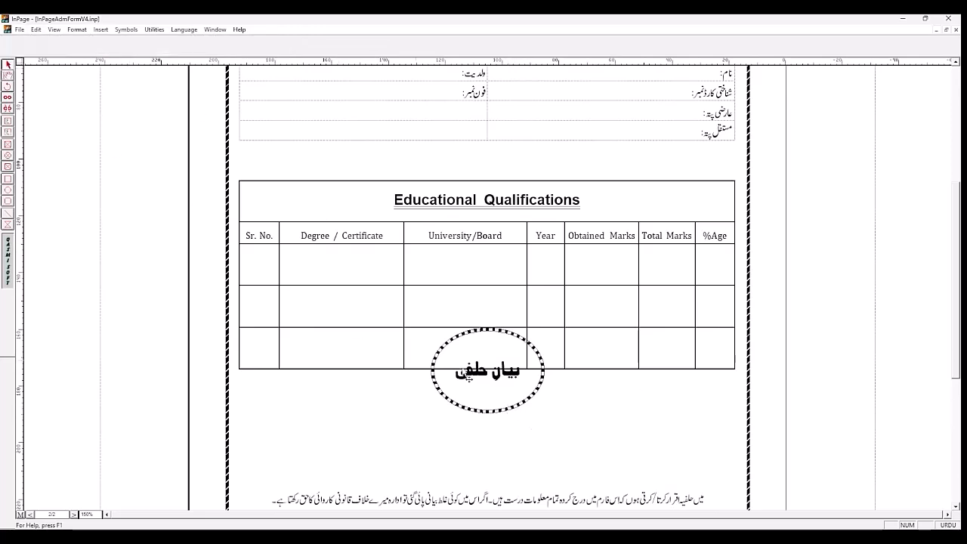
{"action": "left_click", "coordinate": [515, 406]}
{"action": "key", "text": "Down"}
{"action": "key", "text": "Down"}
{"action": "key", "text": "Down"}
{"action": "key", "text": "Down"}
{"action": "key", "text": "Down"}
{"action": "key", "text": "Down"}
{"action": "key", "text": "Down"}
{"action": "key", "text": "Down"}
{"action": "key", "text": "Down"}
{"action": "key", "text": "Down"}
{"action": "key", "text": "Down"}
{"action": "key", "text": "Down"}
{"action": "key", "text": "Down"}
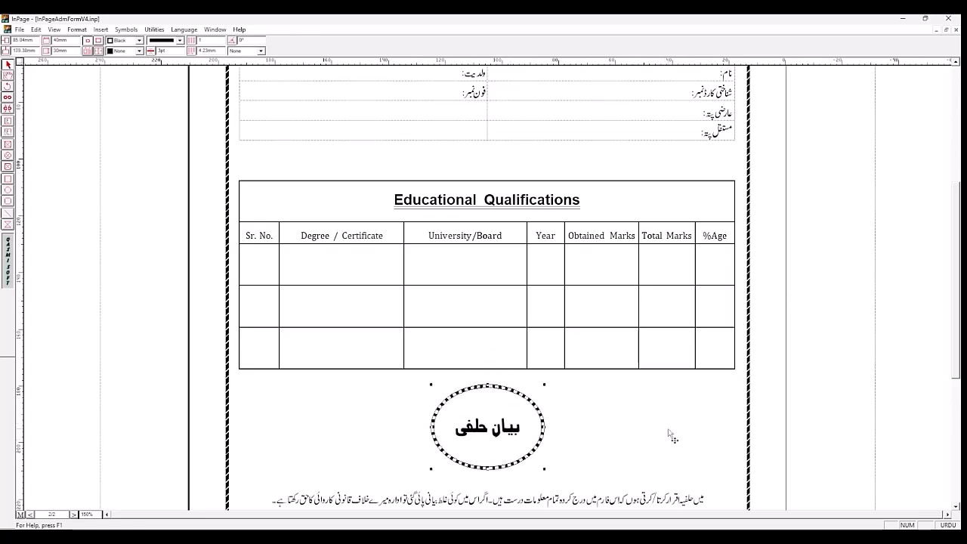
{"action": "left_click", "coordinate": [813, 349]}
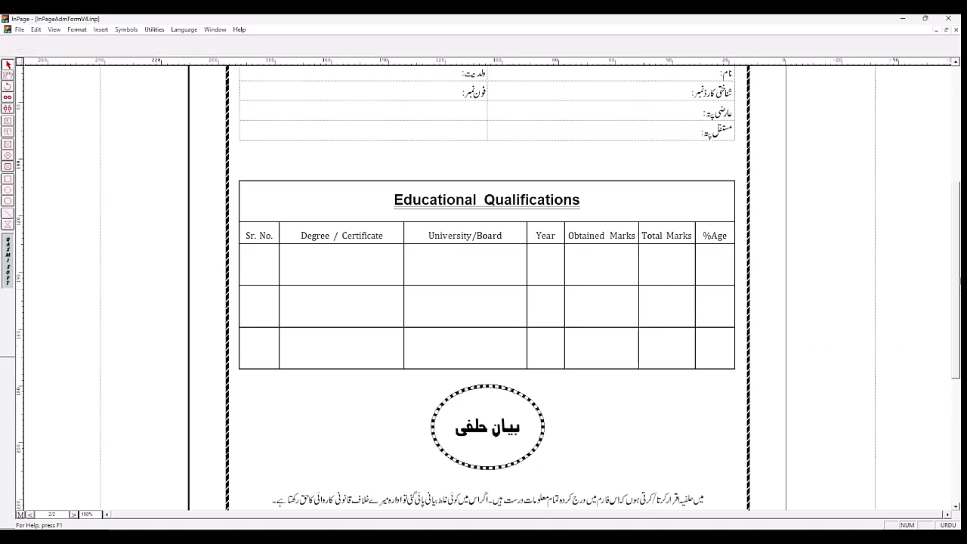
Step: Delete the blank line above the attachments table and the extra line below it, and save the document
{"action": "left_click_drag", "start_coordinate": [957, 278], "coordinate": [958, 356]}
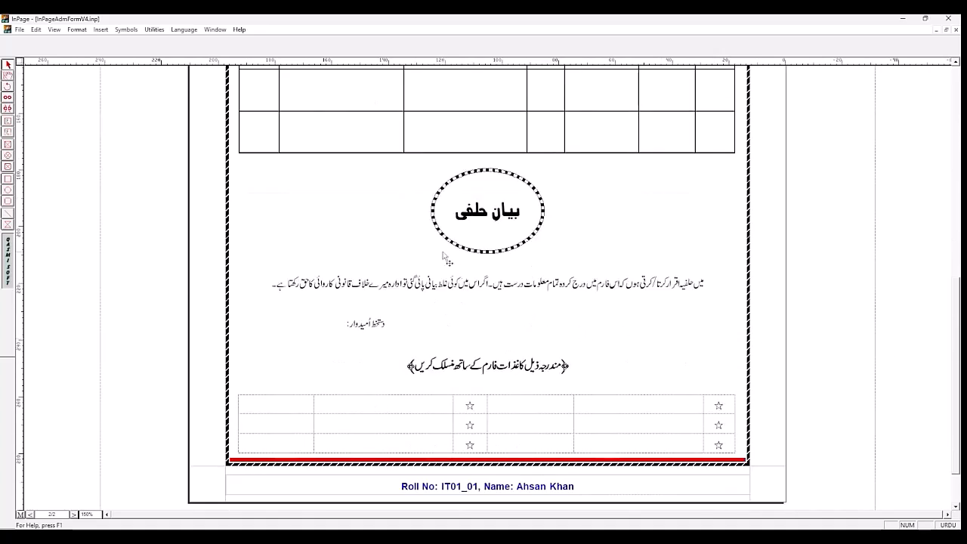
{"action": "left_click", "coordinate": [8, 76]}
{"action": "left_click", "coordinate": [455, 379]}
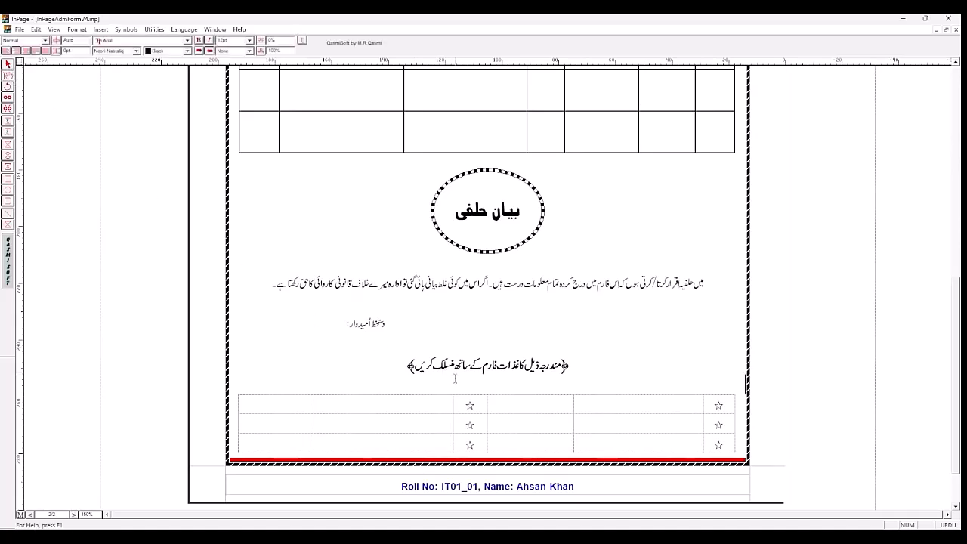
{"action": "key", "text": "Delete"}
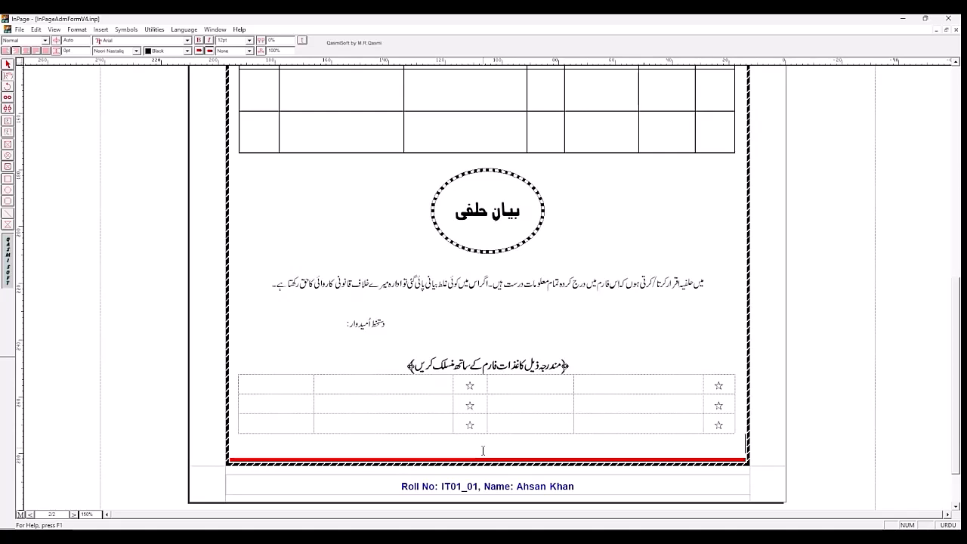
{"action": "key", "text": "Delete"}
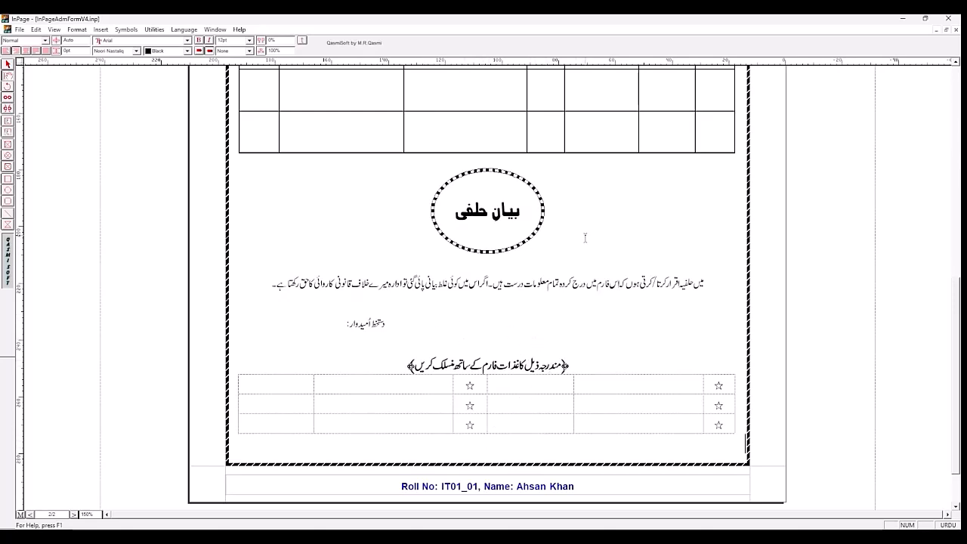
{"action": "left_click", "coordinate": [620, 383]}
{"action": "key", "text": "ctrl+s"}
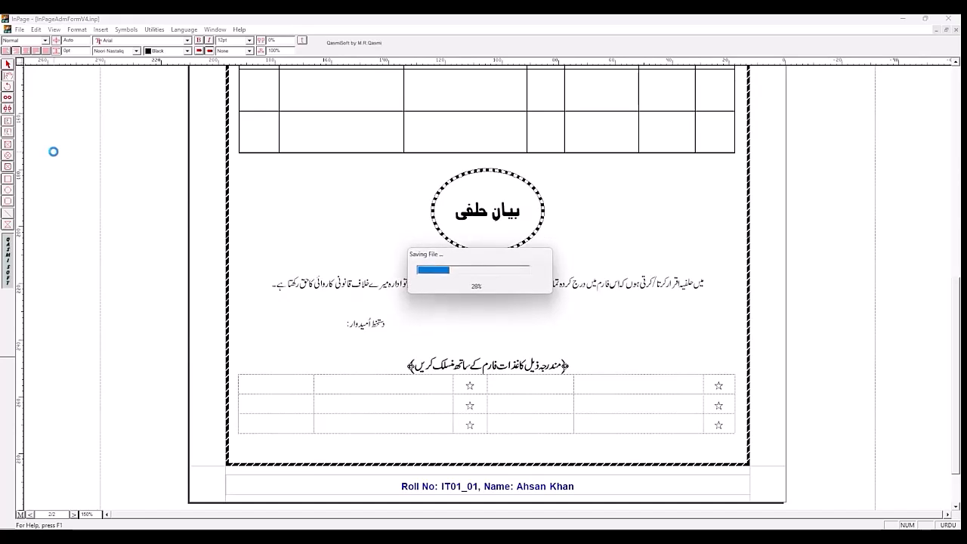
Step: Check the attachment items in page 1's sample and enter "پاس شدہ امتحان کی فوٹو کاپی" beside the first row's right star
{"action": "left_click", "coordinate": [73, 514]}
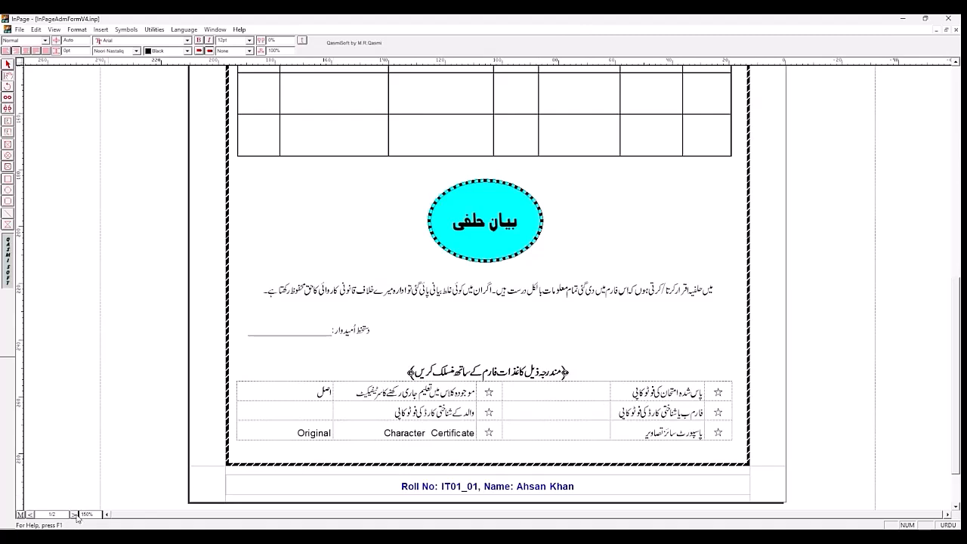
{"action": "left_click", "coordinate": [30, 514]}
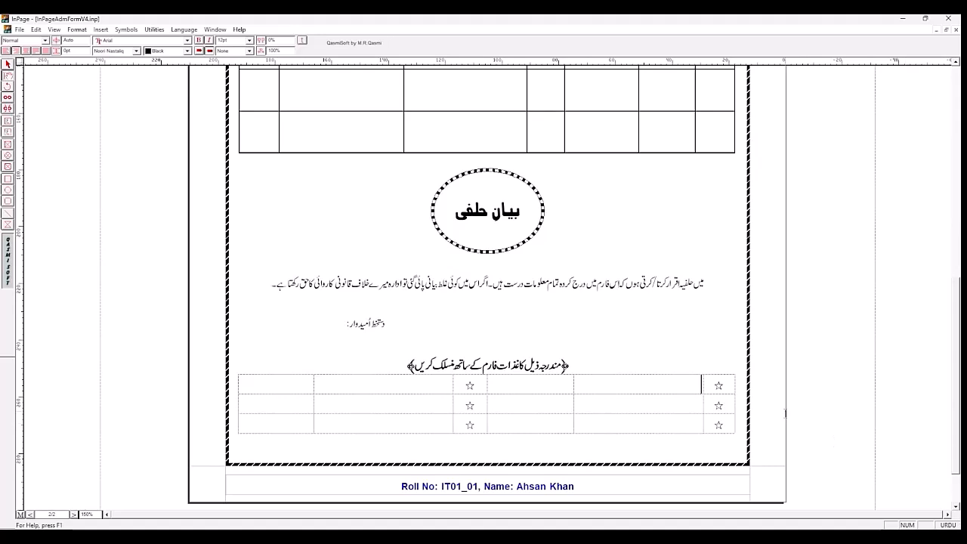
{"action": "left_click", "coordinate": [701, 386]}
{"action": "type", "text": "پاس"}
{"action": "type", "text": " ز"}
{"action": "type", "text": " شدہ"}
{"action": "type", "text": " امت"}
{"action": "type", "text": "حان کی فو"}
{"action": "type", "text": "ٹو کاپ"}
{"action": "type", "text": "ی"}
Step: Enter "فارم ب یا شناختی کارڈ کی فوٹو کاپی" beside the second row's right star, following page 1's sample
{"action": "left_click", "coordinate": [596, 407]}
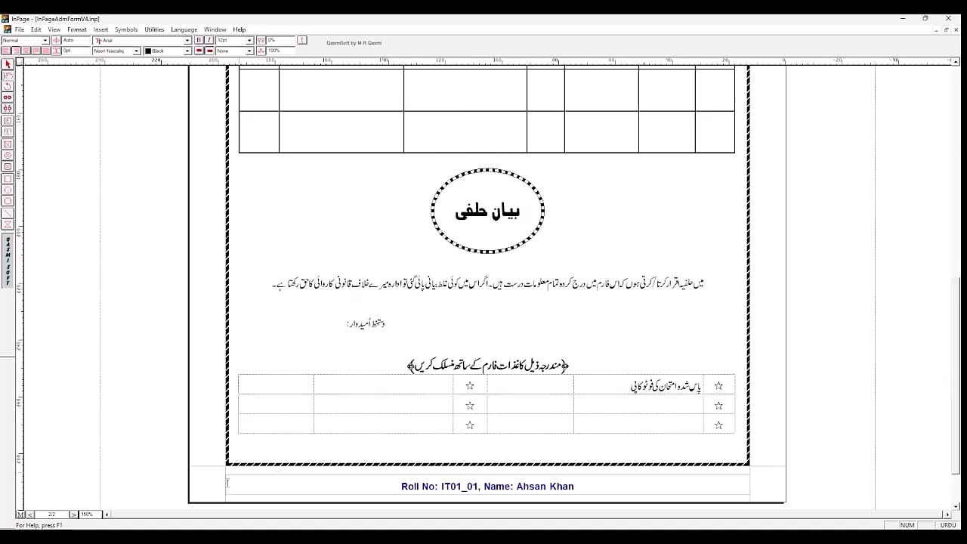
{"action": "left_click", "coordinate": [74, 514]}
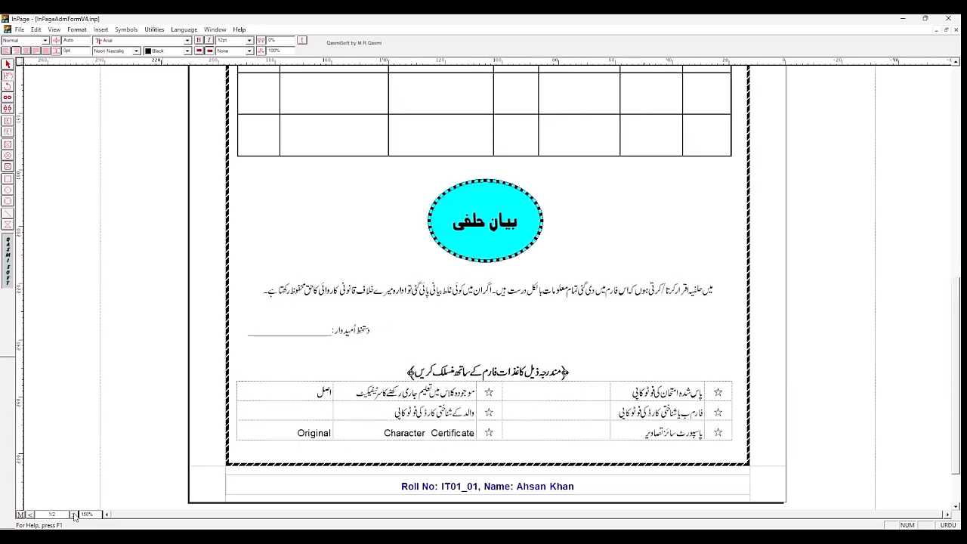
{"action": "left_click", "coordinate": [31, 517]}
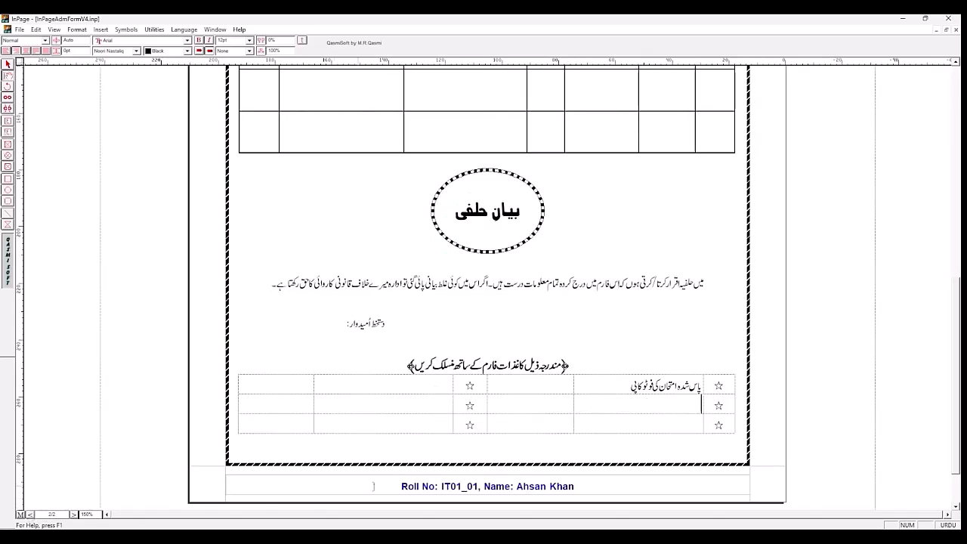
{"action": "type", "text": "فارم باز"}
{"action": "key", "text": "BackSpace"}
{"action": "type", "text": "شنا"}
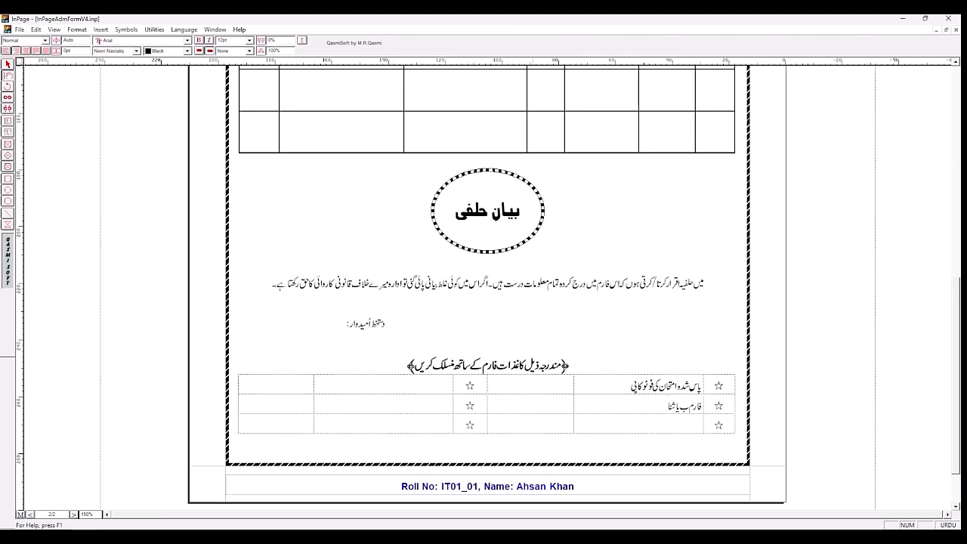
{"action": "type", "text": "ختی کارڈ کی فوٹو کاپی"}
Step: Enter "پاسپورٹ سائز تصاویر" beside the third row's right star in the attachments table
{"action": "left_click", "coordinate": [624, 426]}
{"action": "type", "text": "پاسپورٹ سا"}
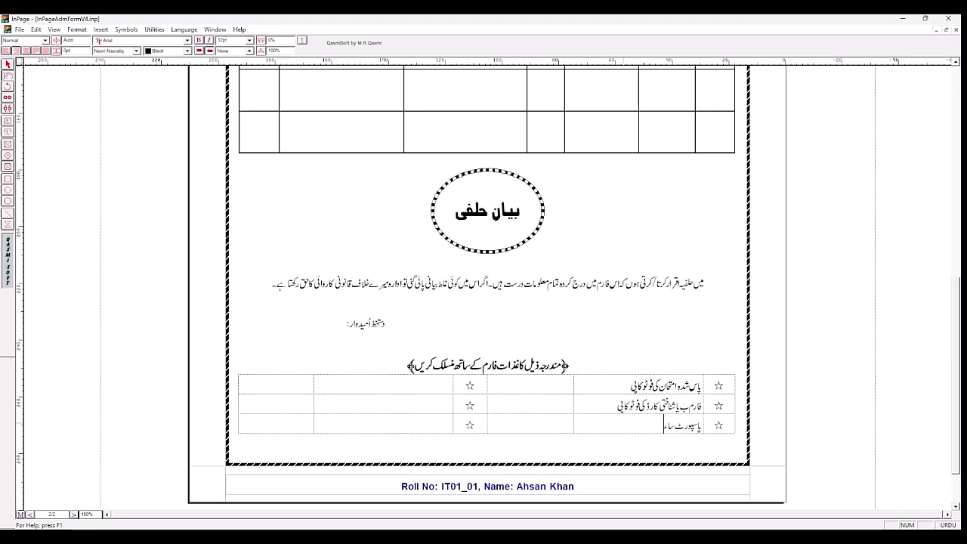
{"action": "type", "text": "ئز تصاویر"}
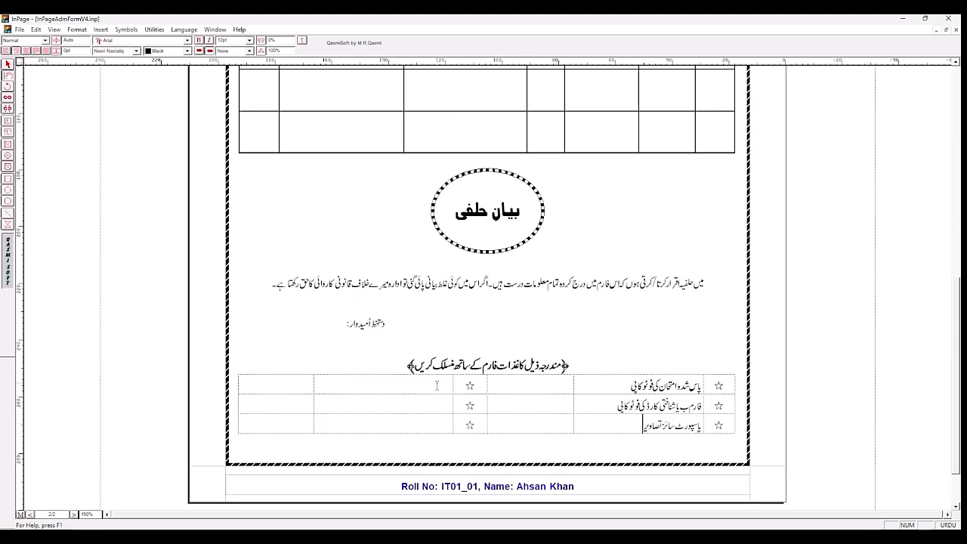
Step: Check page 1's sample and enter "موجودہ کلاس میں تعلیم جاری رکھنے کا سرٹیفکیٹ" beside the first row's left star
{"action": "left_click", "coordinate": [74, 514]}
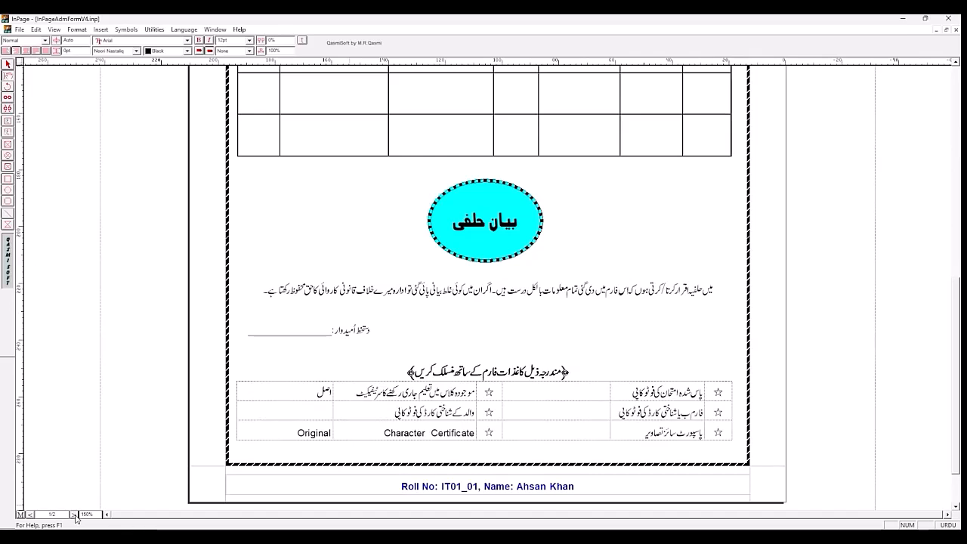
{"action": "left_click", "coordinate": [31, 515]}
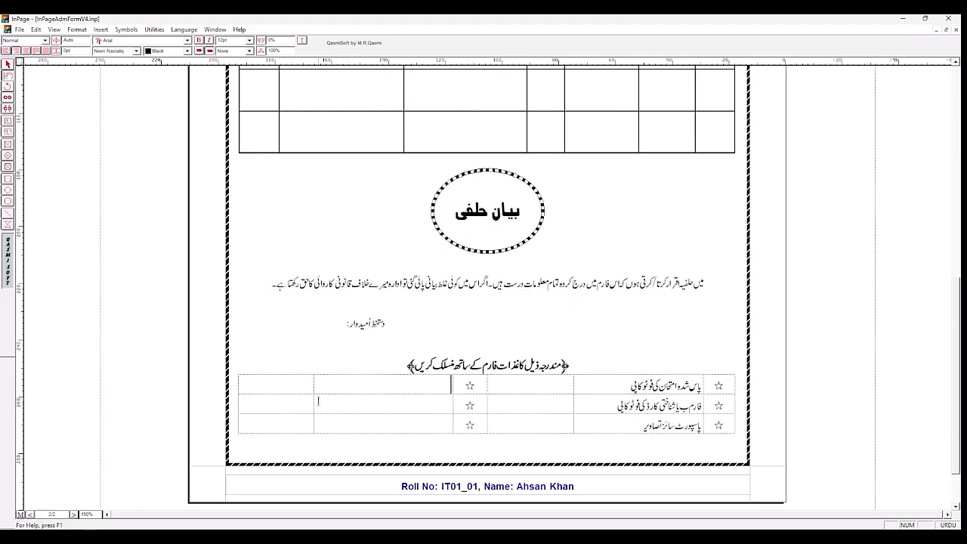
{"action": "type", "text": "موجودہ"}
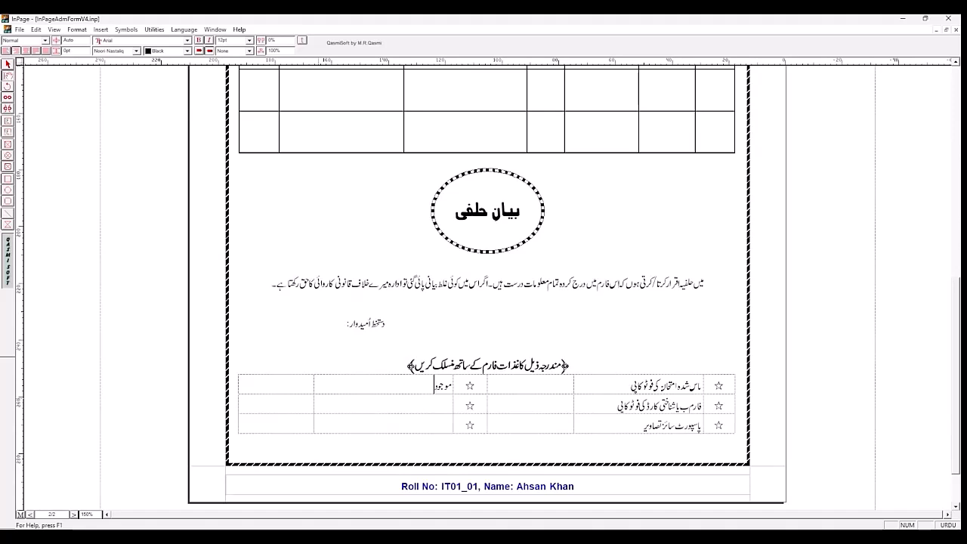
{"action": "type", "text": " کلاس می"}
{"action": "type", "text": "ں"}
{"action": "type", "text": " تی"}
{"action": "type", "text": "ل"}
{"action": "type", "text": "یم"}
{"action": "type", "text": " جا"}
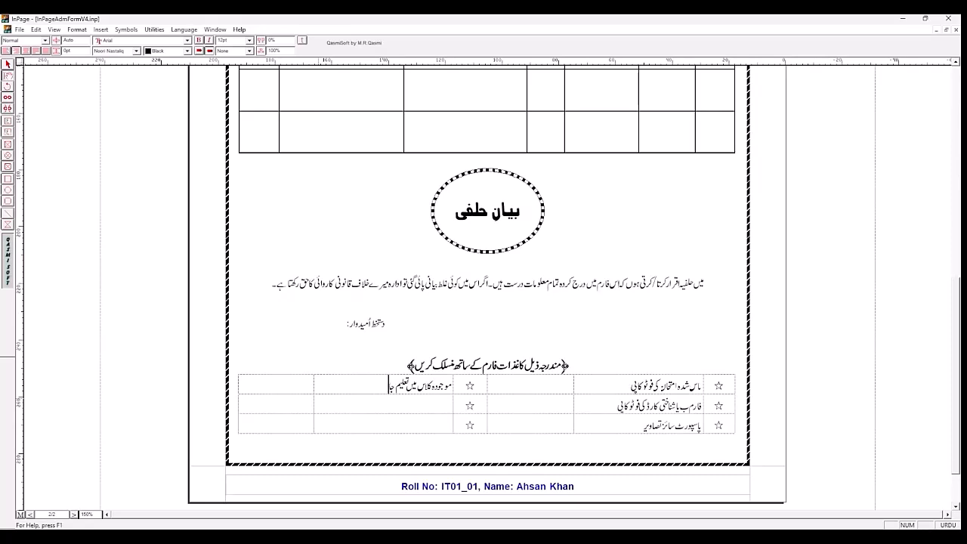
{"action": "type", "text": "ری رکھتے کا سرٹیفکیٹ"}
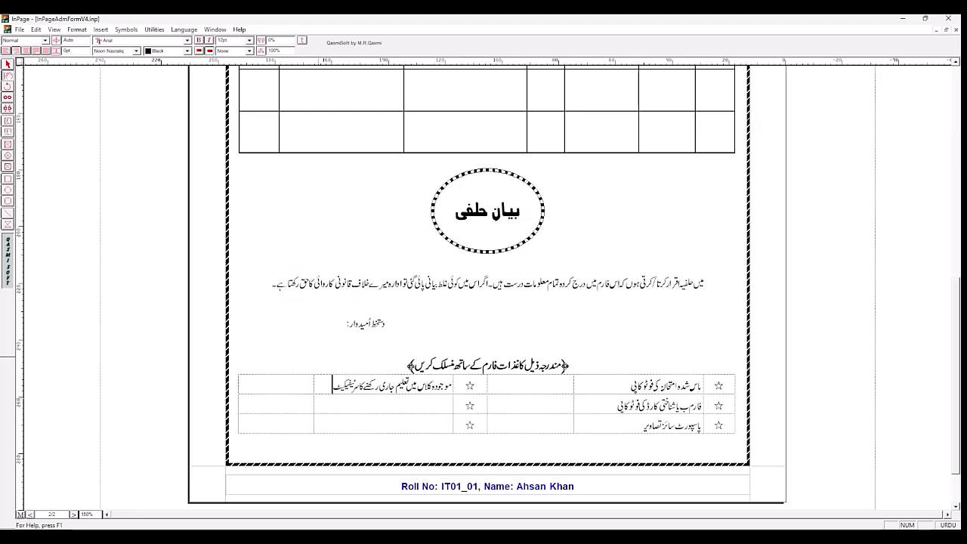
Step: Enter "والد کے شناختی کارڈ کی فوٹو کاپی" beside the second row's left star, following page 1's sample
{"action": "left_click", "coordinate": [365, 408]}
{"action": "left_click", "coordinate": [74, 515]}
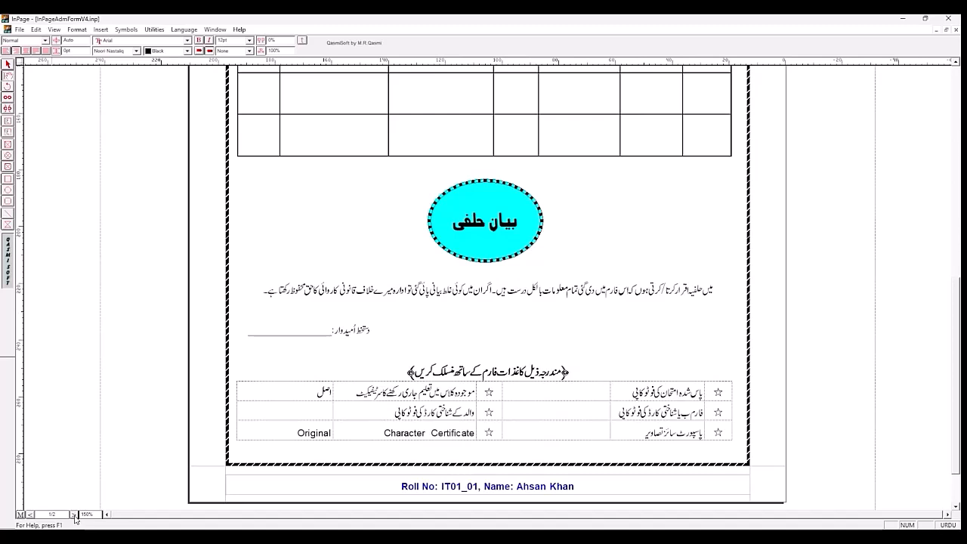
{"action": "left_click", "coordinate": [33, 514]}
{"action": "type", "text": "والدکے"}
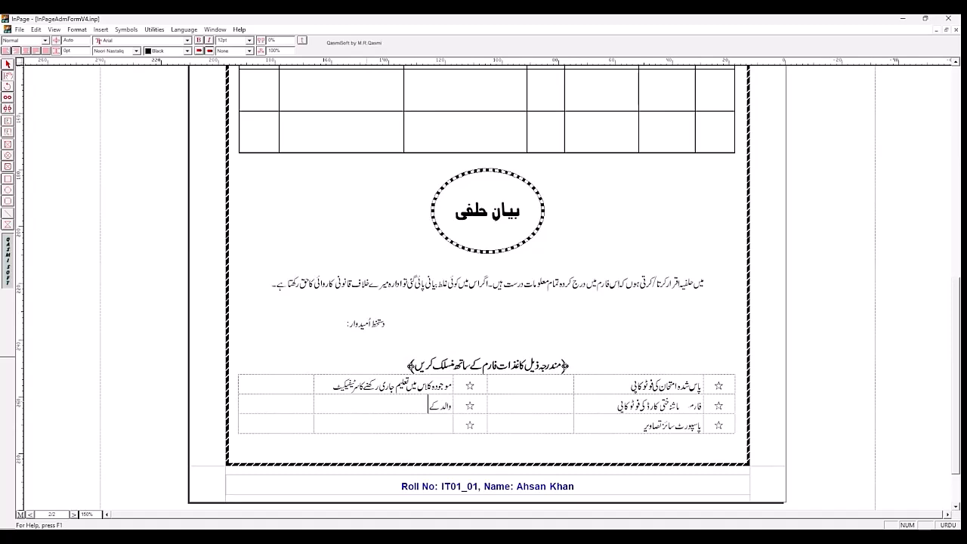
{"action": "type", "text": " شناختی کارڈ کی فوٹو کاپی"}
Step: Switch the typing language to English and enter "Character Certificate" and "Original" beside the third row's left star
{"action": "left_click", "coordinate": [386, 420]}
{"action": "left_click", "coordinate": [946, 526]}
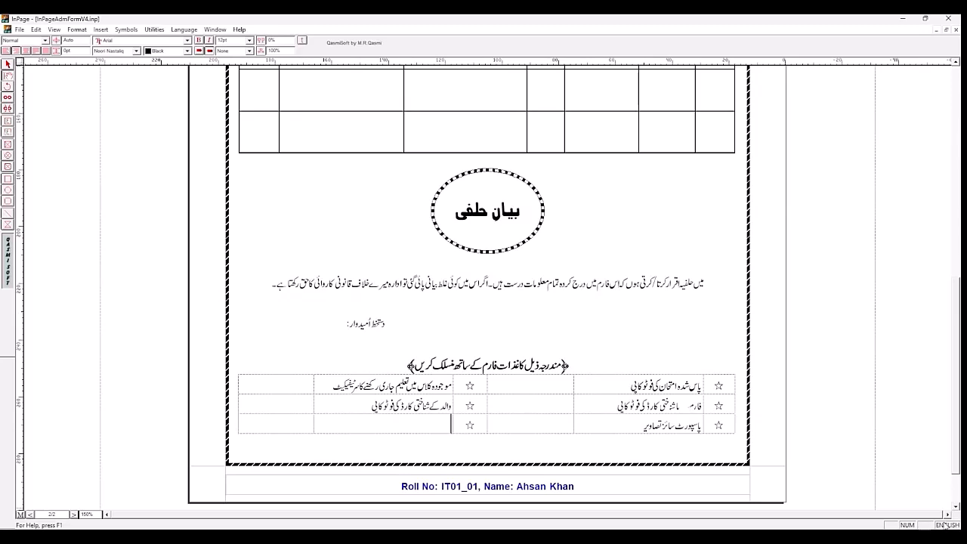
{"action": "type", "text": "Character Certificate"}
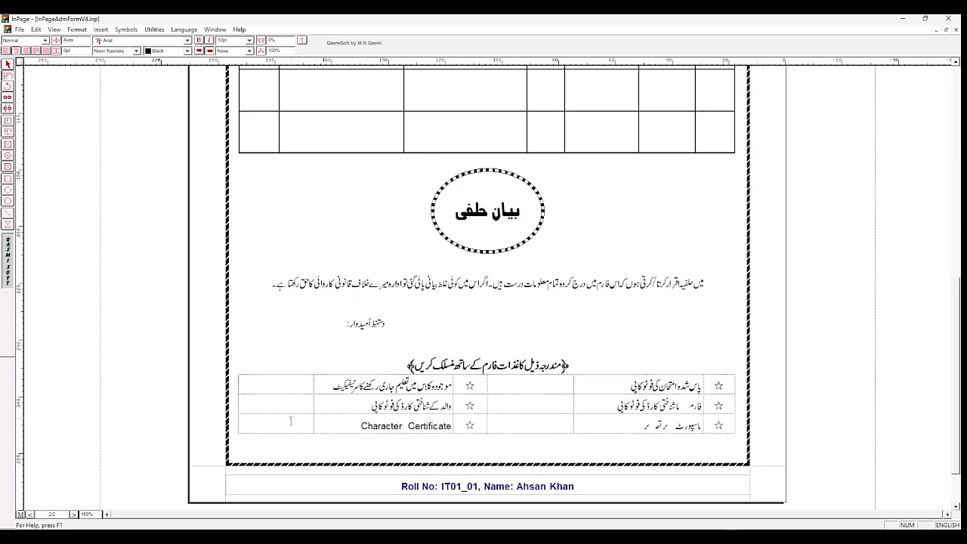
{"action": "type", "text": "Original"}
Step: Fill the leftmost column with "اصل" in Urdu in the first row and 2 in English in the second row
{"action": "left_click", "coordinate": [304, 388]}
{"action": "left_click", "coordinate": [944, 526]}
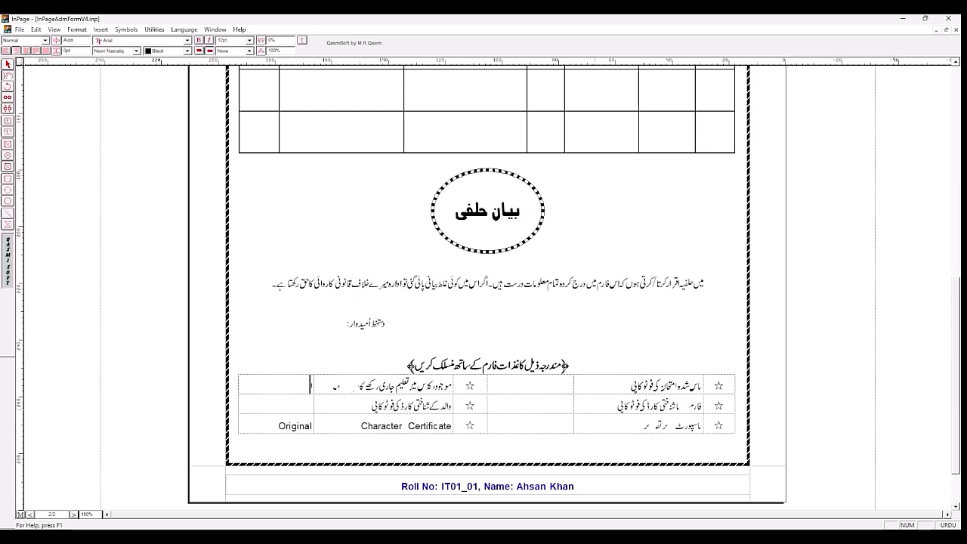
{"action": "type", "text": "اصل"}
{"action": "left_click", "coordinate": [289, 405]}
{"action": "left_click", "coordinate": [949, 525]}
{"action": "type", "text": "2"}
Step: Enter the copy counts 2, 2 and 4 beside the three right-hand attachment items and save the document
{"action": "left_click", "coordinate": [542, 386]}
{"action": "type", "text": "2"}
{"action": "left_click", "coordinate": [547, 403]}
{"action": "type", "text": "2"}
{"action": "left_click", "coordinate": [556, 421]}
{"action": "type", "text": "4"}
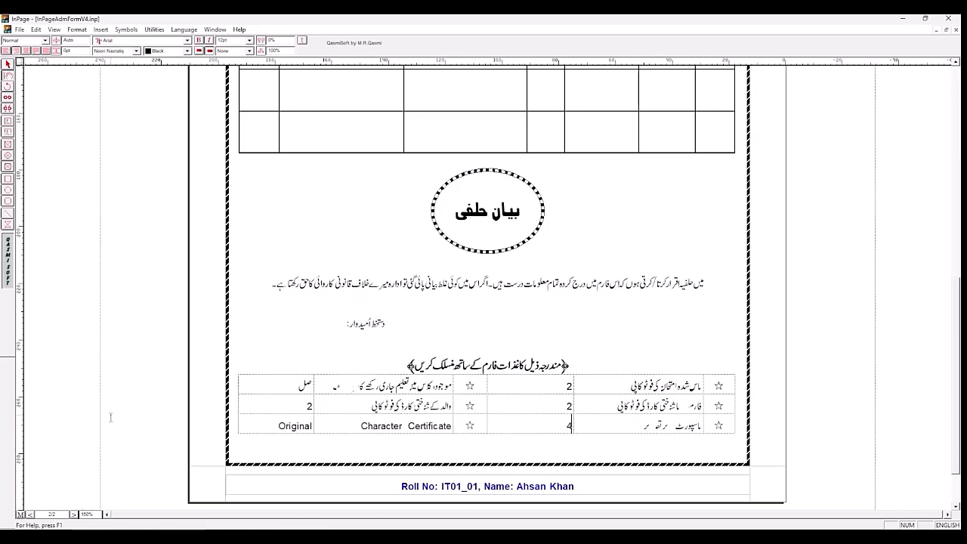
{"action": "key", "text": "ctrl+s"}
Step: Compare page 2 with page 1's sample and fill the بیان حلفی oval with Cyan
{"action": "left_click", "coordinate": [74, 515]}
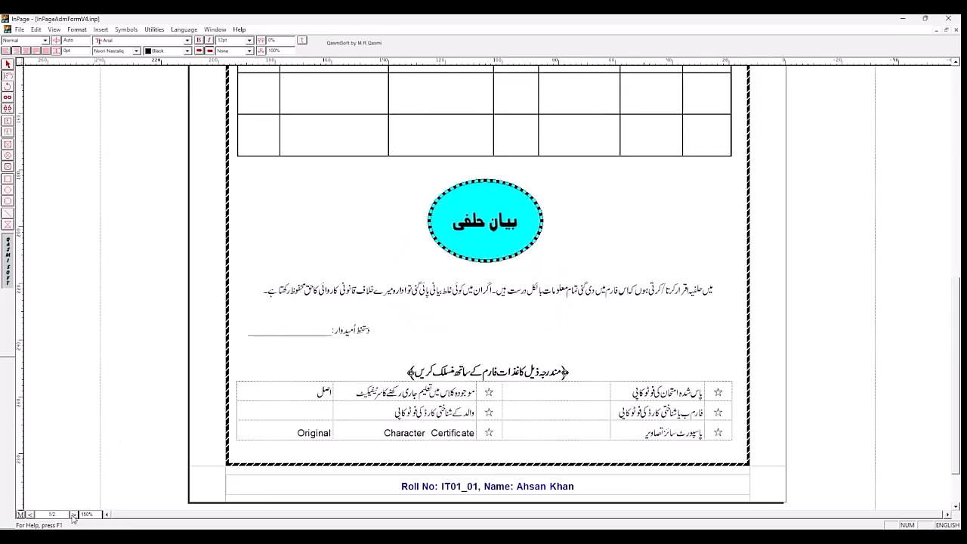
{"action": "left_click", "coordinate": [31, 514]}
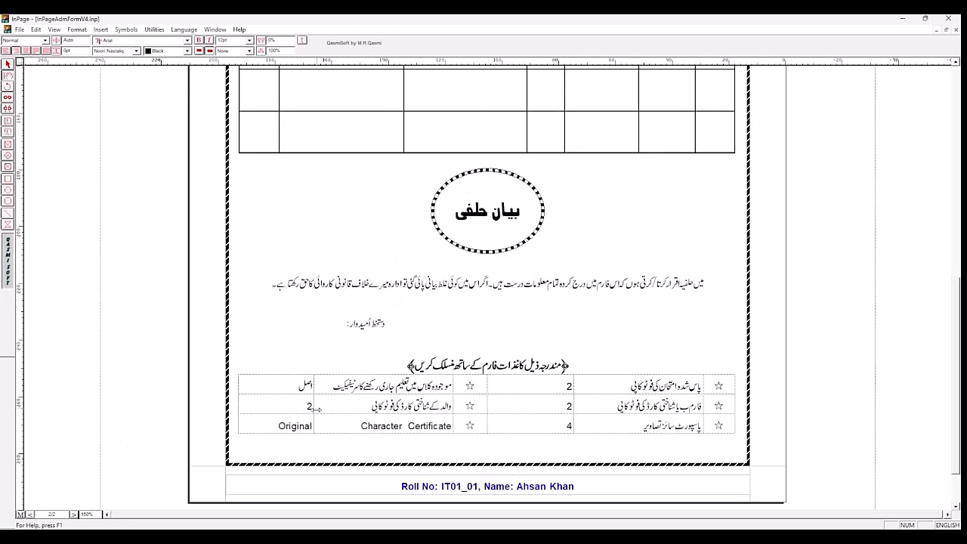
{"action": "left_click", "coordinate": [74, 516]}
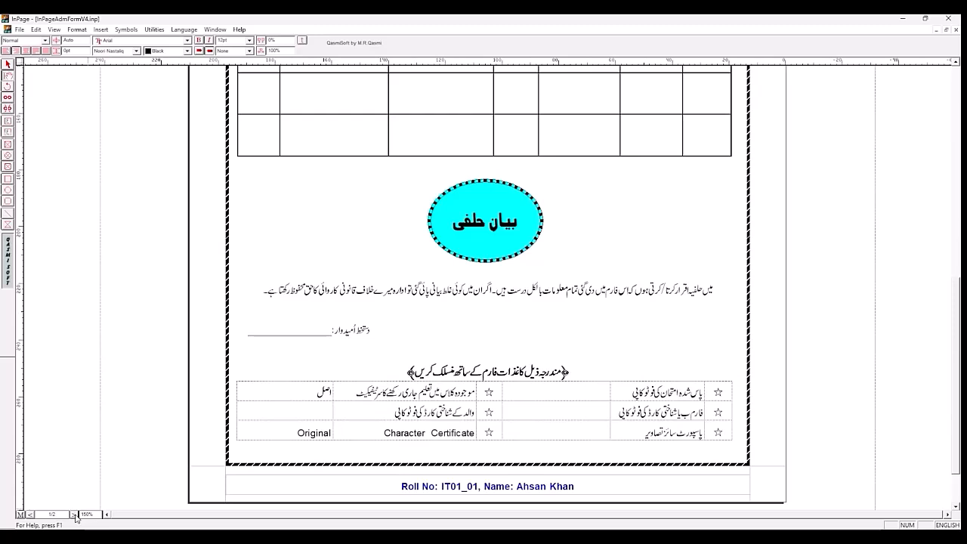
{"action": "left_click", "coordinate": [30, 514]}
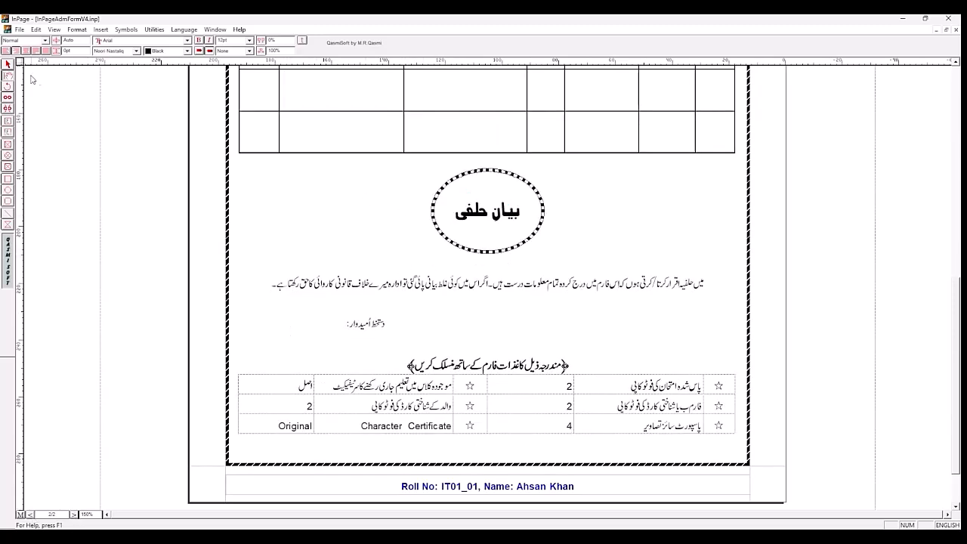
{"action": "left_click", "coordinate": [8, 64]}
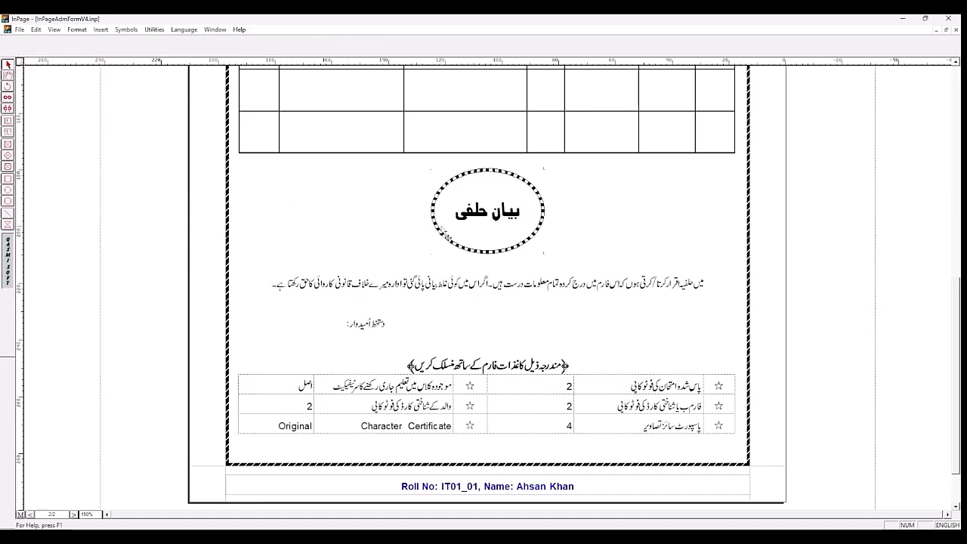
{"action": "left_click", "coordinate": [437, 229]}
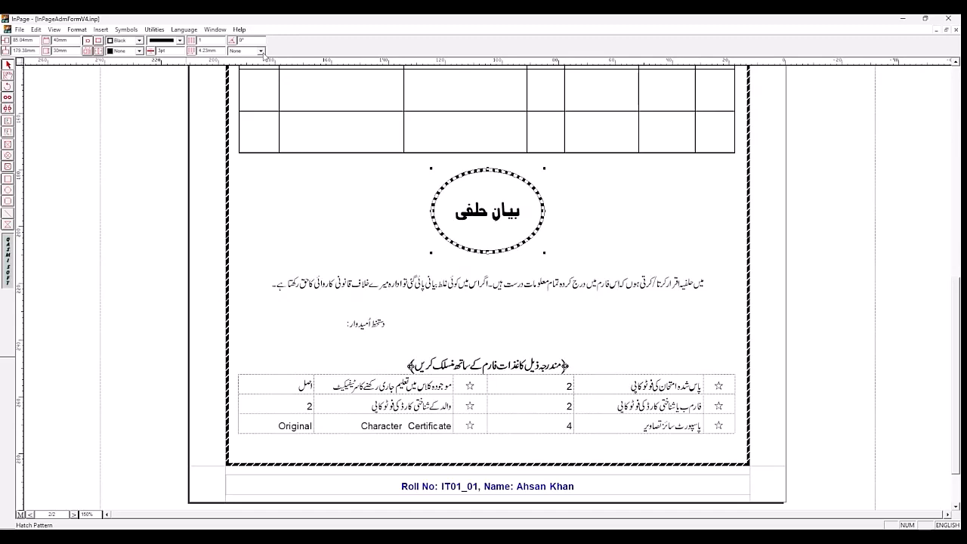
{"action": "left_click", "coordinate": [139, 50]}
{"action": "left_click", "coordinate": [141, 88]}
{"action": "left_click", "coordinate": [140, 88]}
{"action": "left_click", "coordinate": [141, 87]}
{"action": "left_click", "coordinate": [142, 87]}
{"action": "left_click", "coordinate": [141, 87]}
{"action": "left_click", "coordinate": [141, 87]}
{"action": "left_click", "coordinate": [125, 68]}
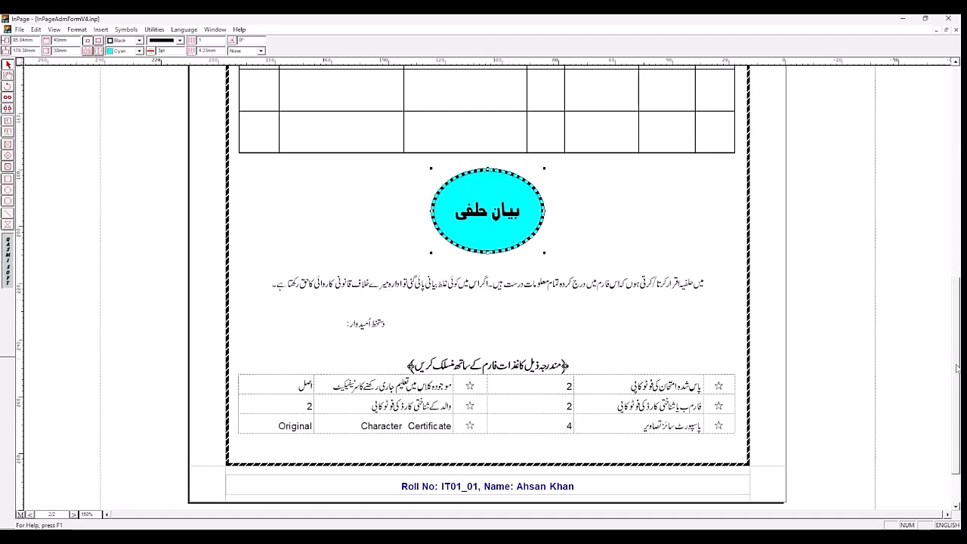
Step: Draw a horizontal line about 81 mm long under the نام field, with 0.5 pt border width and Black fill
{"action": "left_click_drag", "start_coordinate": [958, 368], "coordinate": [956, 311]}
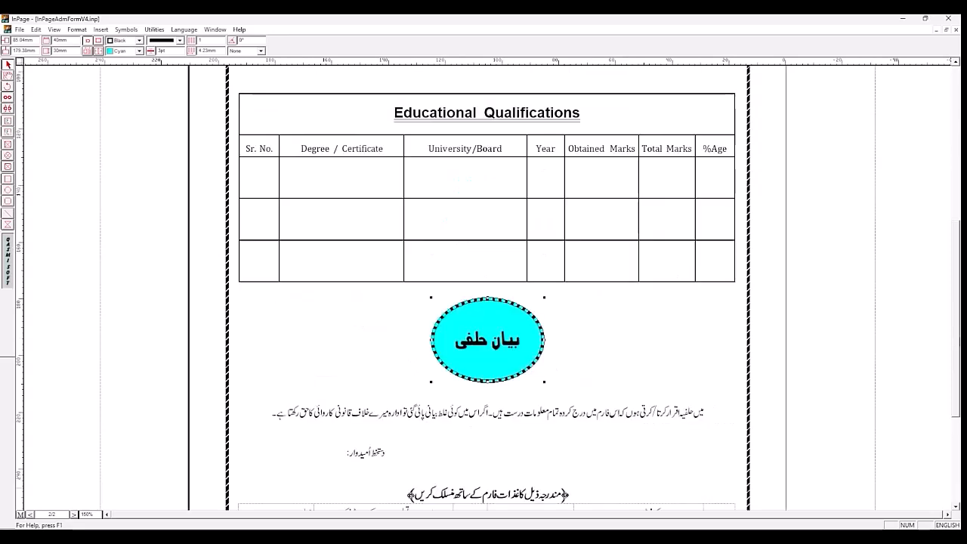
{"action": "left_click_drag", "start_coordinate": [957, 349], "coordinate": [957, 290]}
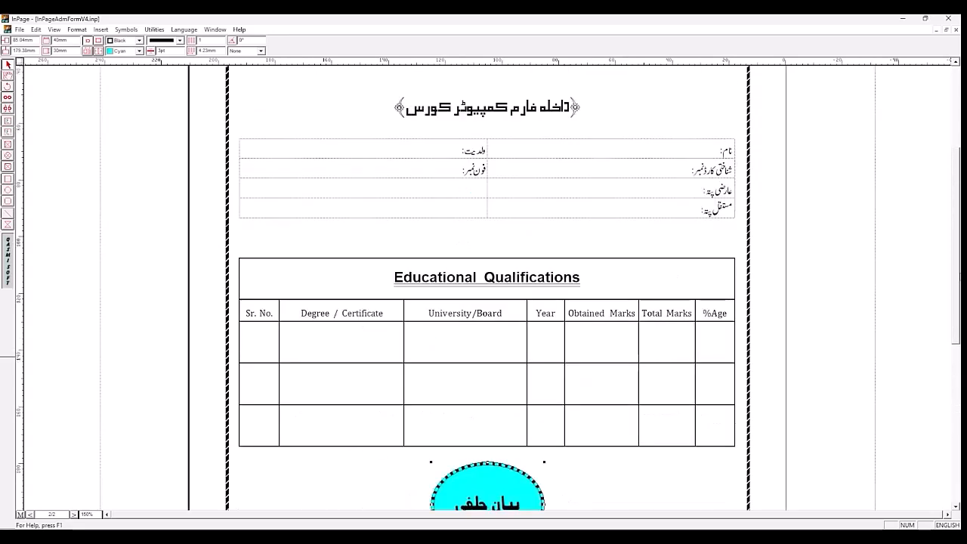
{"action": "left_click_drag", "start_coordinate": [956, 337], "coordinate": [956, 281]}
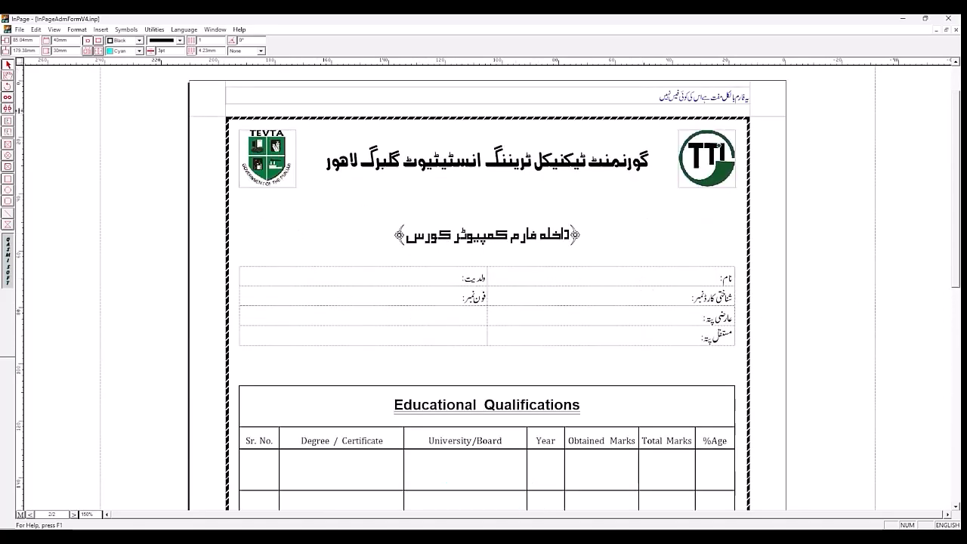
{"action": "left_click", "coordinate": [7, 216]}
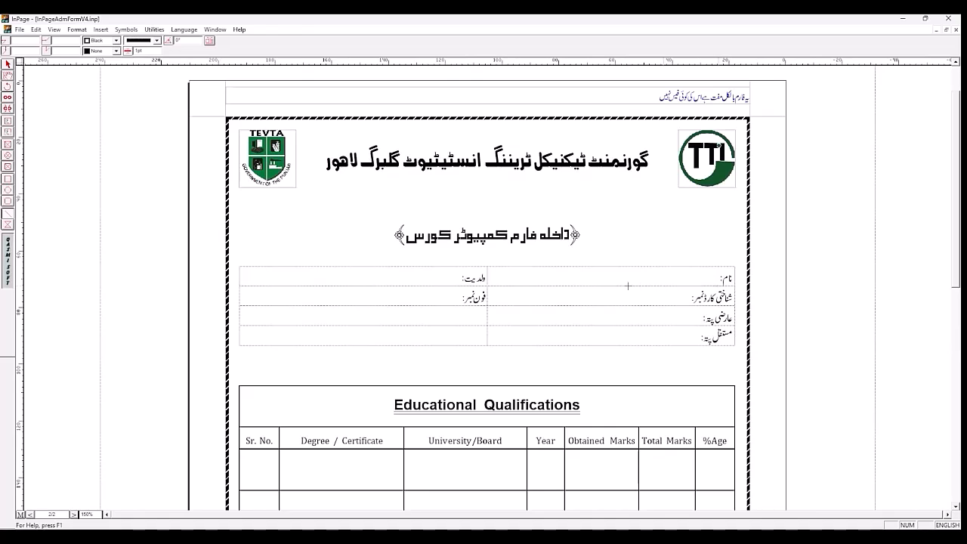
{"action": "left_click_drag", "start_coordinate": [569, 286], "coordinate": [485, 285]}
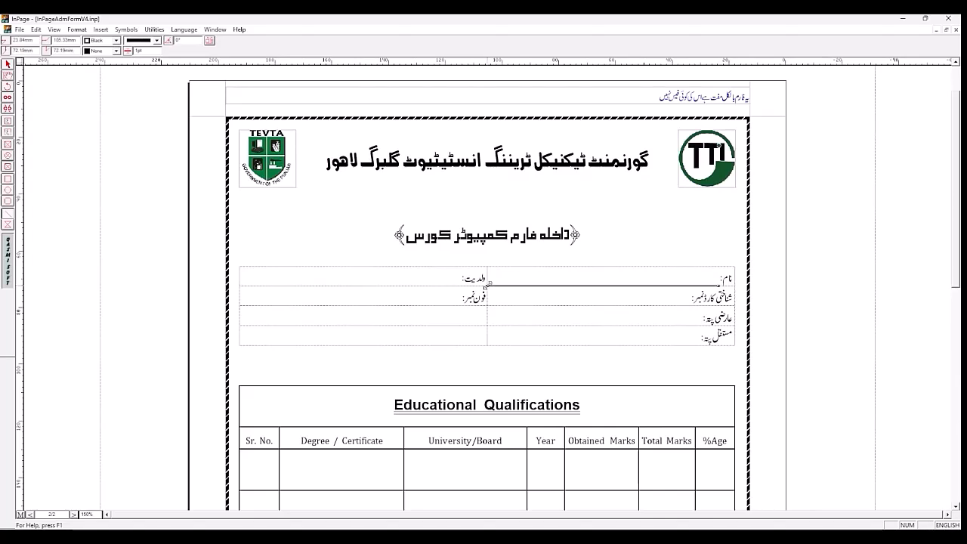
{"action": "double_click", "coordinate": [144, 51]}
{"action": "key", "text": "BackSpace"}
{"action": "key", "text": "Return"}
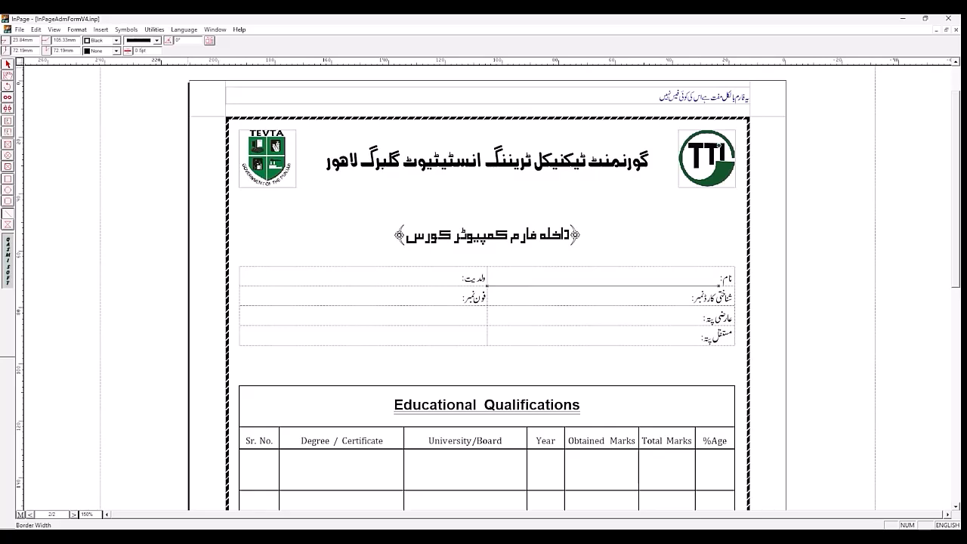
{"action": "left_click", "coordinate": [116, 50]}
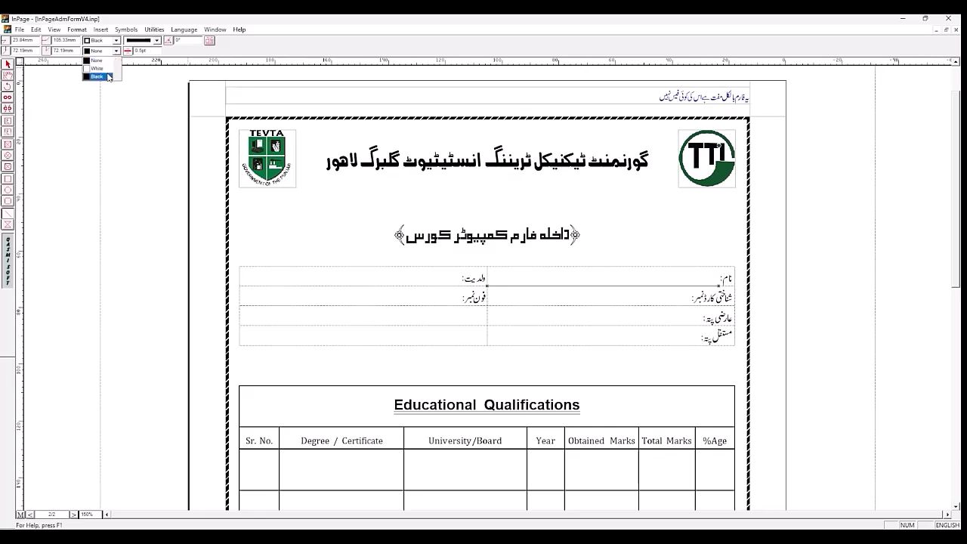
{"action": "left_click", "coordinate": [96, 77]}
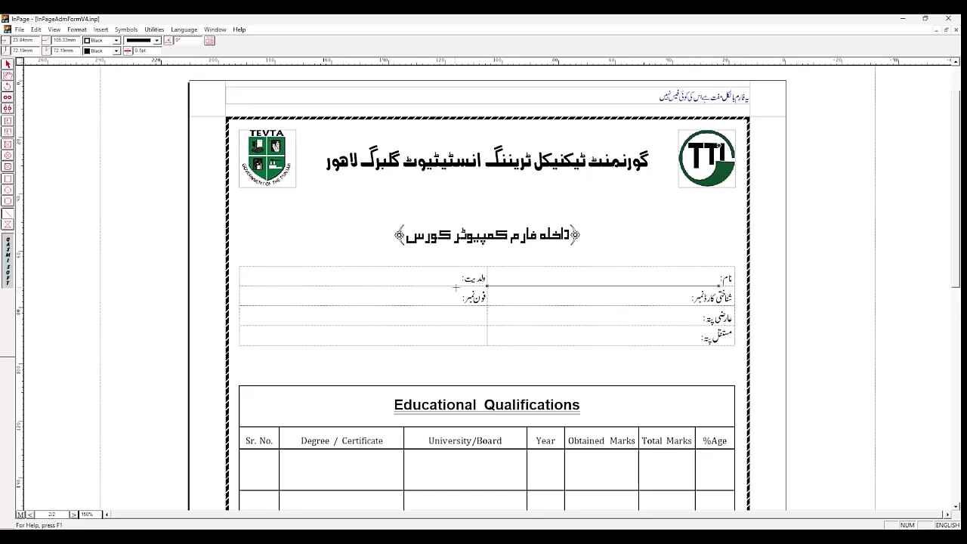
Step: Draw a horizontal line about 78 mm long under the ولدیت field, with 0.5 pt border width and Black fill
{"action": "left_click_drag", "start_coordinate": [461, 285], "coordinate": [240, 286]}
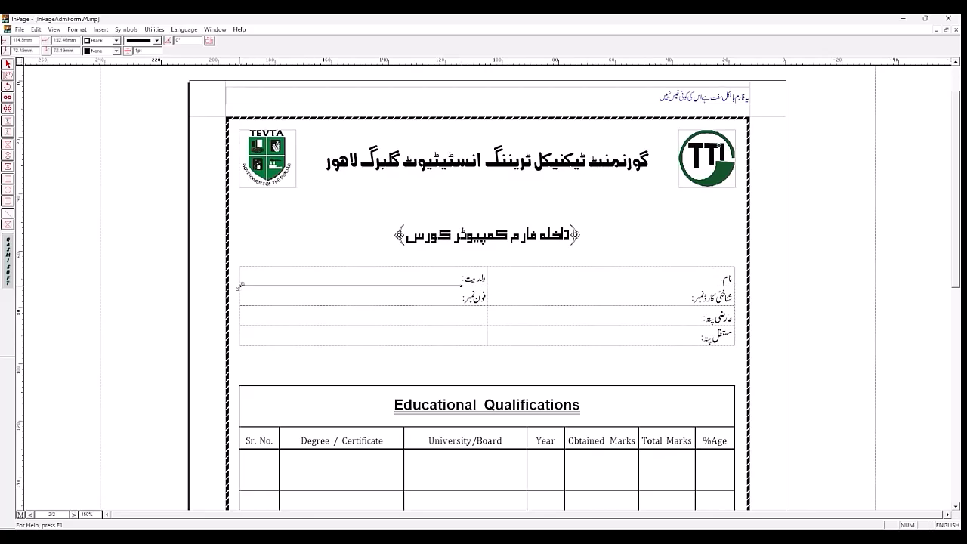
{"action": "double_click", "coordinate": [155, 51]}
{"action": "type", "text": "0.5"}
{"action": "key", "text": "Return"}
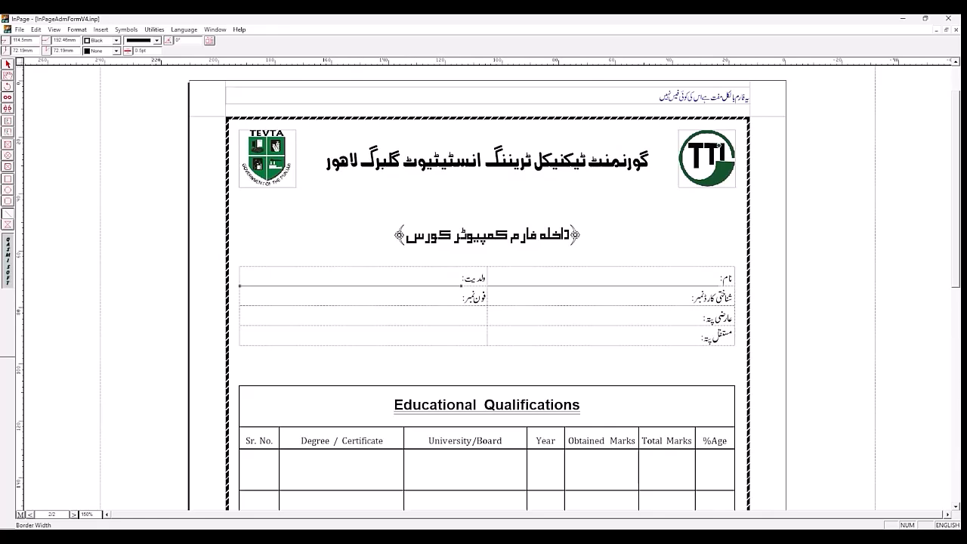
{"action": "left_click", "coordinate": [116, 51]}
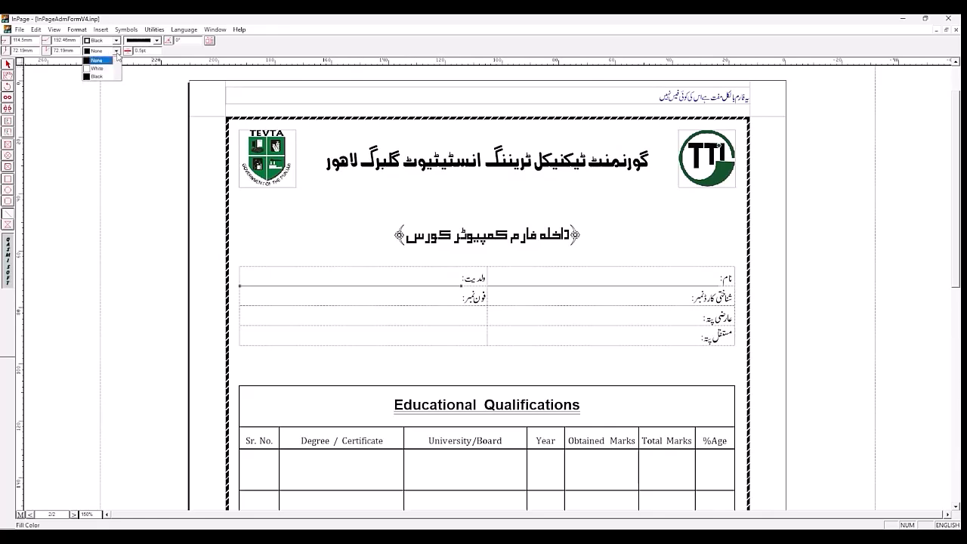
{"action": "left_click", "coordinate": [108, 76]}
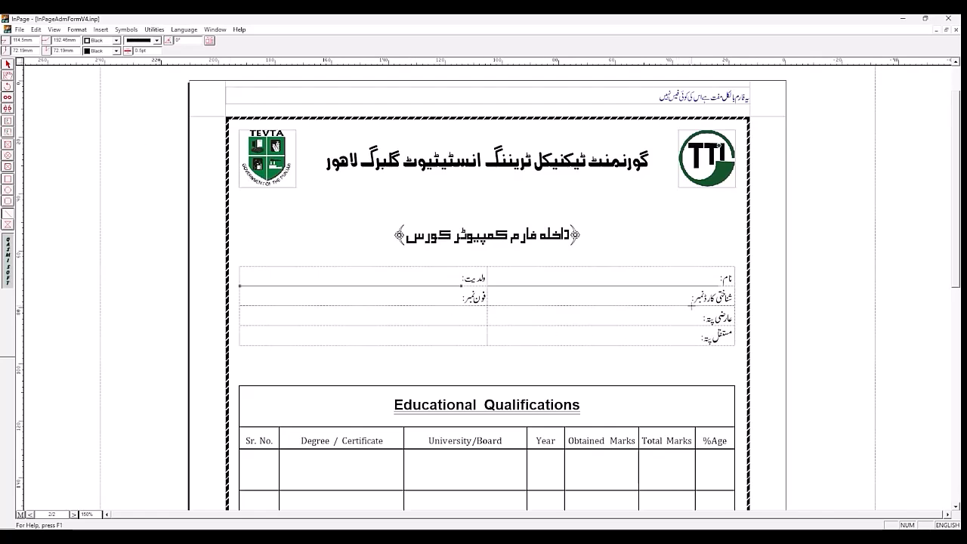
Step: Draw a horizontal line about 72 mm long under the شناختی کارڈ نمبر field, with 0.5 pt border width and Black fill
{"action": "left_click_drag", "start_coordinate": [690, 305], "coordinate": [487, 306]}
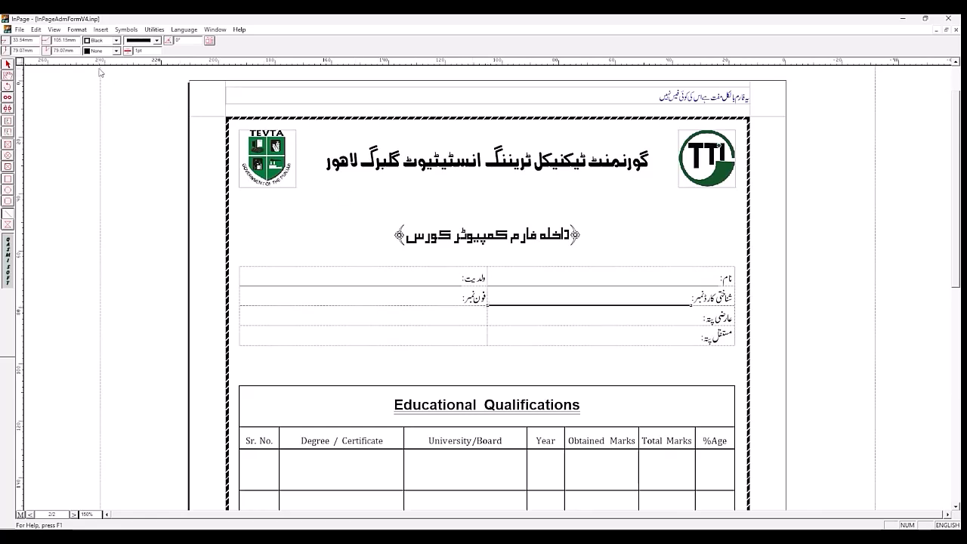
{"action": "left_click", "coordinate": [140, 50]}
{"action": "type", "text": "9"}
{"action": "key", "text": "Return"}
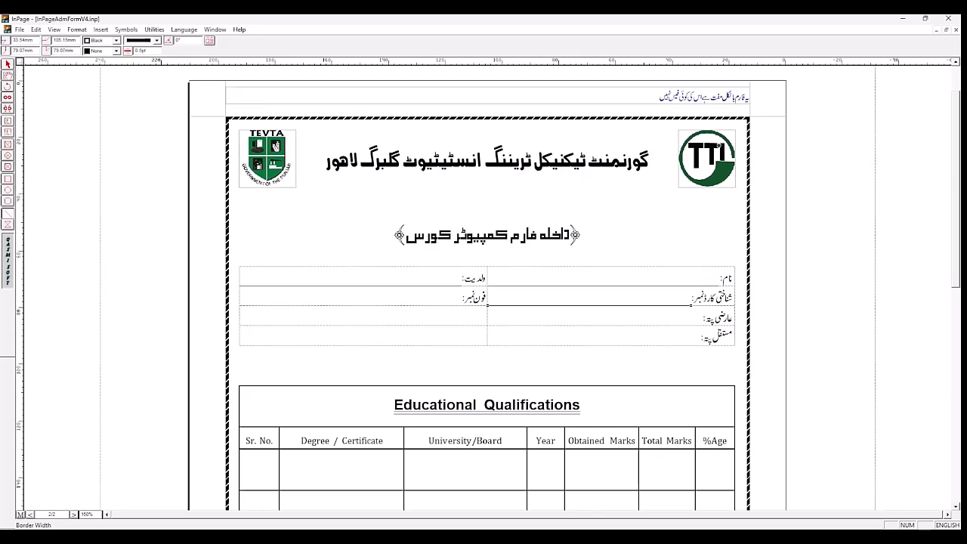
{"action": "left_click", "coordinate": [116, 51]}
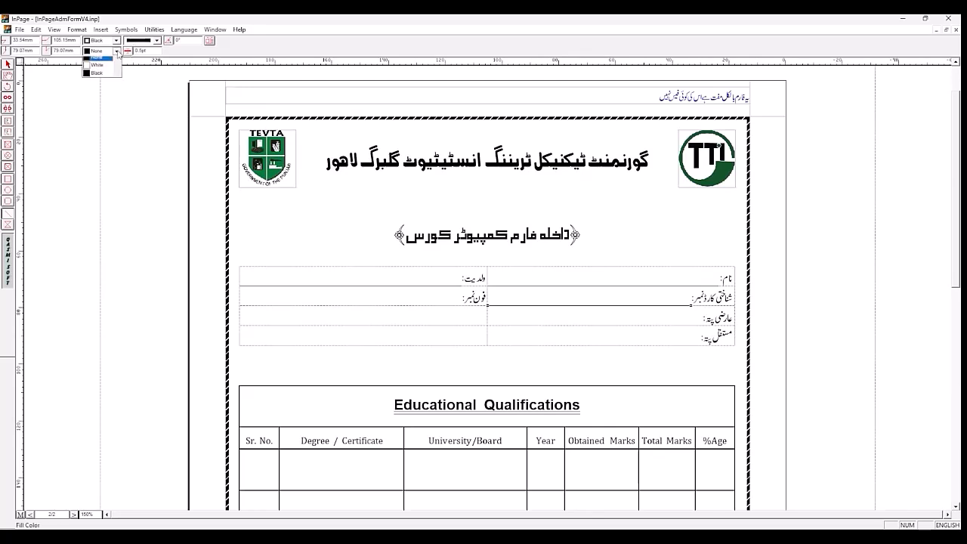
{"action": "left_click", "coordinate": [109, 77]}
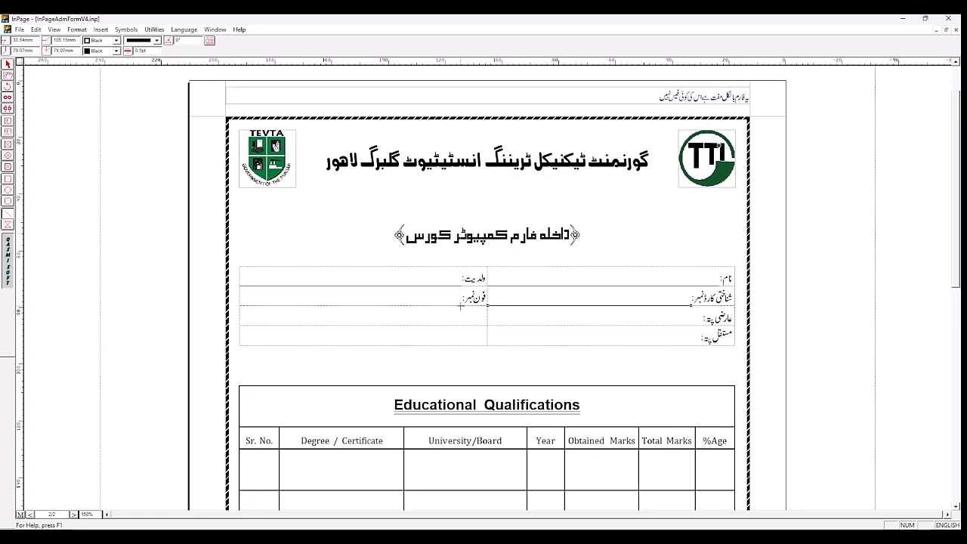
Step: Draw a horizontal line about 78 mm long under the فون نمبر field, with 0.5 pt border width and Black fill
{"action": "left_click_drag", "start_coordinate": [461, 306], "coordinate": [240, 305]}
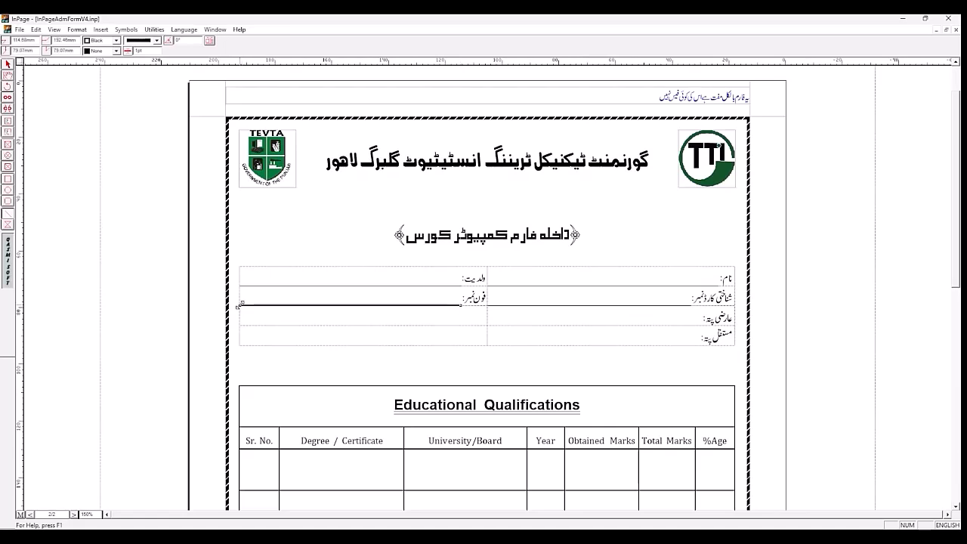
{"action": "double_click", "coordinate": [151, 50]}
{"action": "type", "text": "0.5"}
{"action": "key", "text": "Return"}
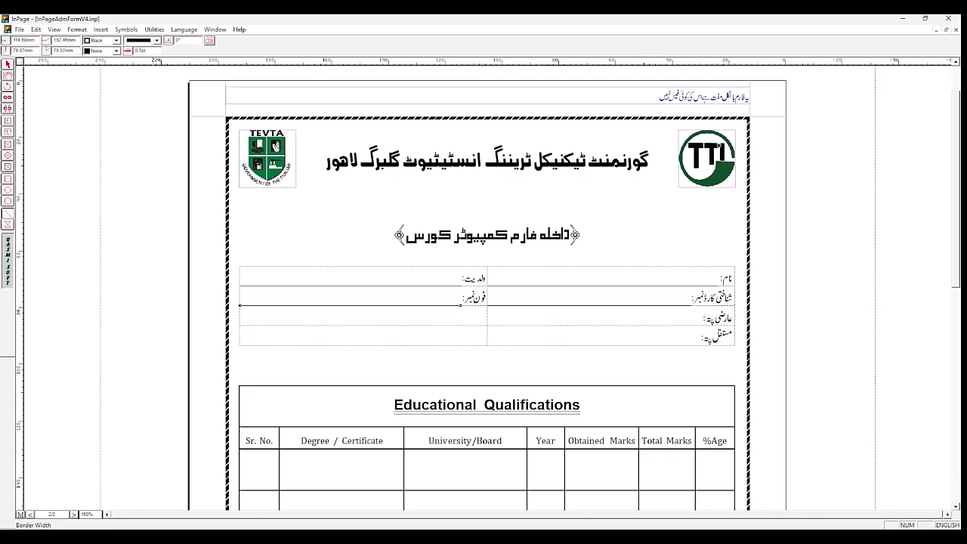
{"action": "left_click", "coordinate": [116, 51]}
{"action": "left_click", "coordinate": [107, 75]}
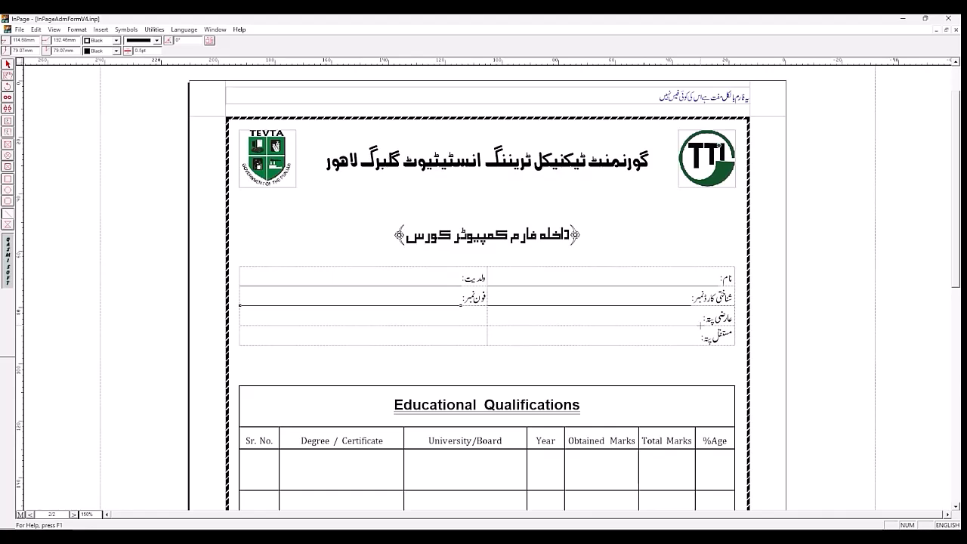
Step: Draw a horizontal line about 162 mm long under the عارضی پتہ field, with 0.5 pt border width and Black fill
{"action": "left_click_drag", "start_coordinate": [701, 325], "coordinate": [241, 326]}
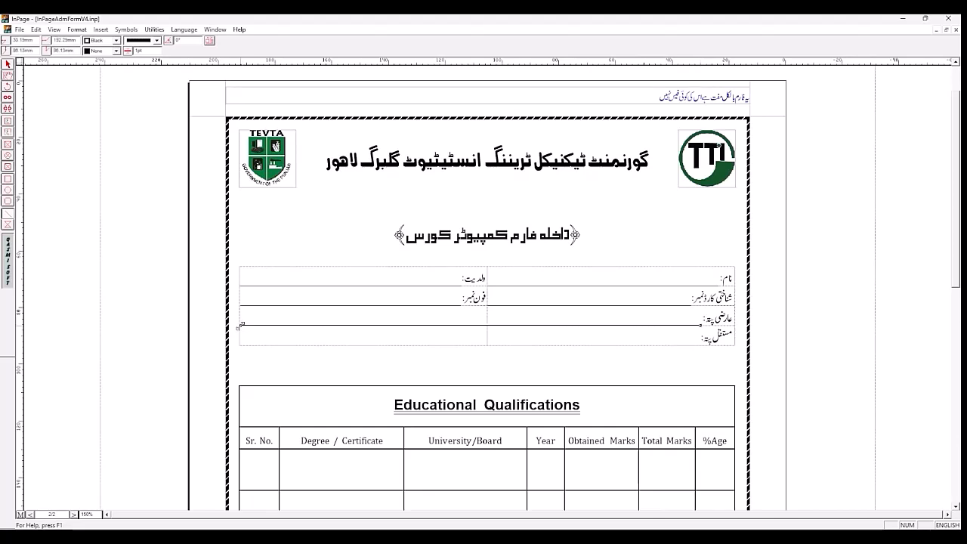
{"action": "left_click", "coordinate": [150, 50]}
{"action": "type", "text": "9"}
{"action": "type", "text": ".5"}
{"action": "key", "text": "Return"}
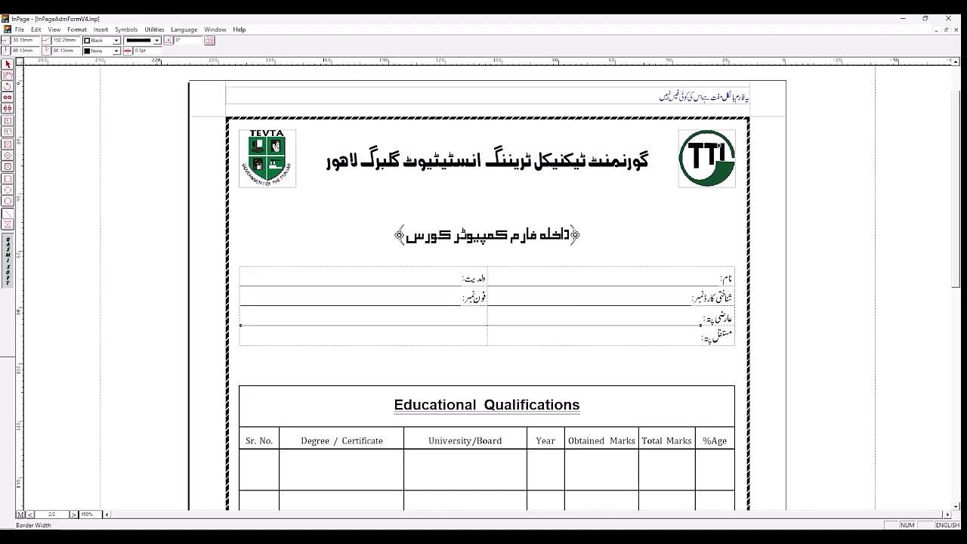
{"action": "left_click", "coordinate": [116, 51]}
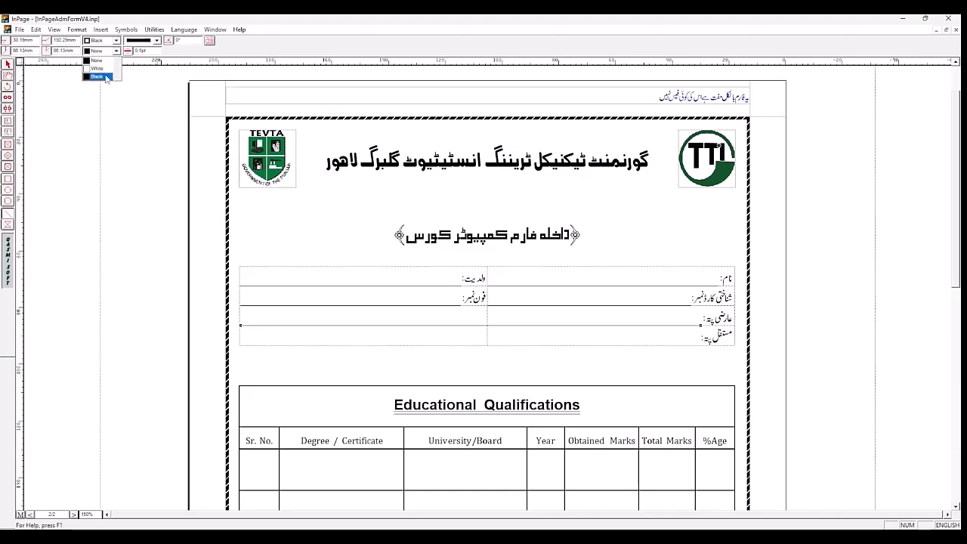
{"action": "left_click", "coordinate": [107, 77]}
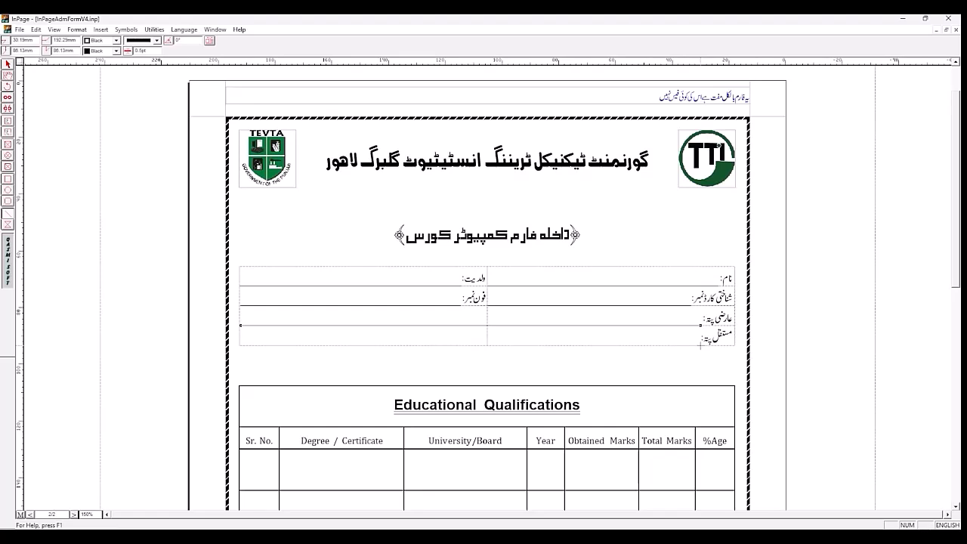
Step: Draw a horizontal line about 162 mm long under the مستقل پتہ field, with 0.5 pt border width and Black fill
{"action": "left_click_drag", "start_coordinate": [700, 344], "coordinate": [240, 345]}
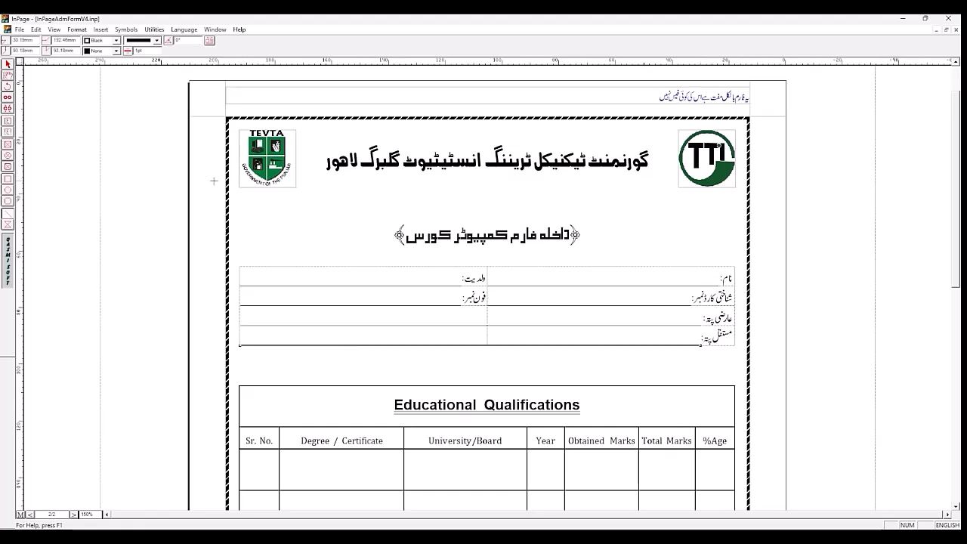
{"action": "left_click", "coordinate": [138, 50]}
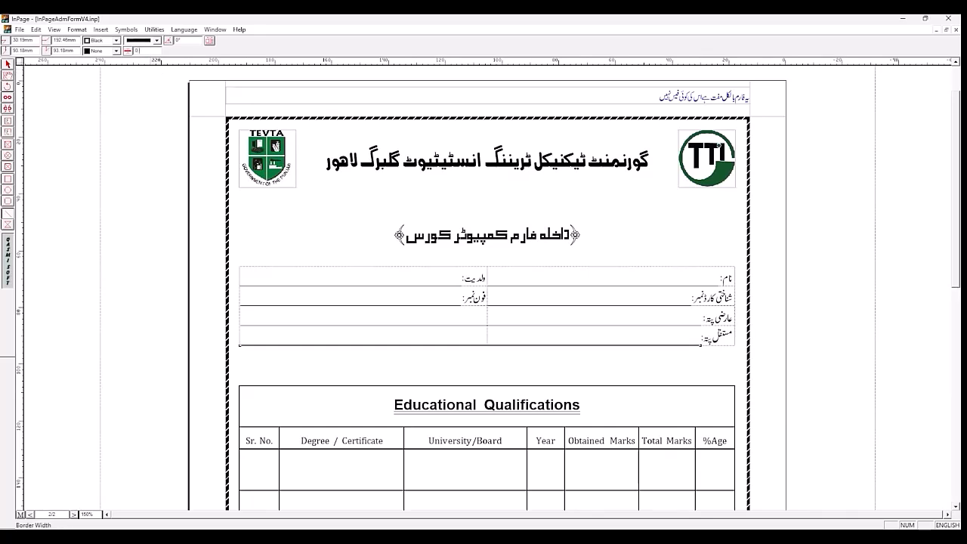
{"action": "key", "text": "Return"}
{"action": "left_click", "coordinate": [116, 51]}
{"action": "left_click", "coordinate": [107, 76]}
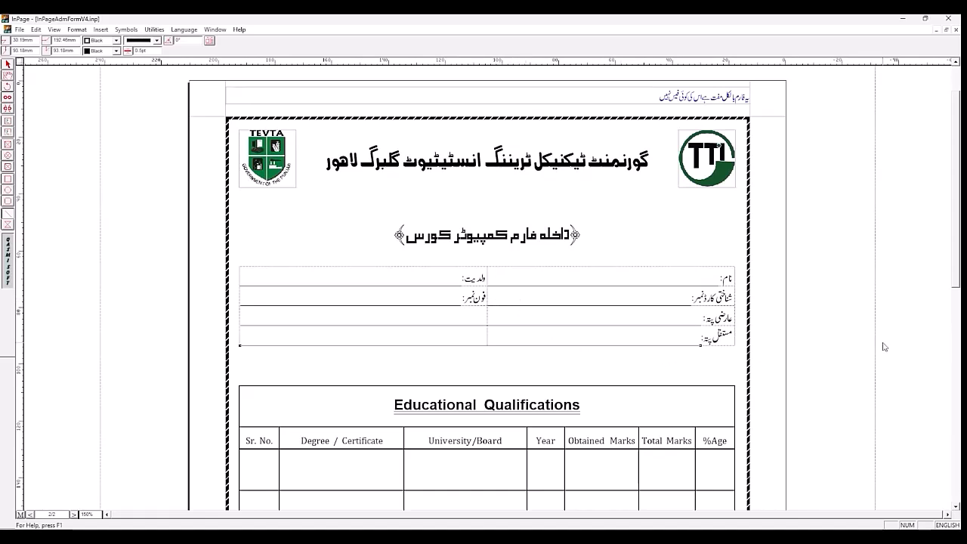
Step: Draw a signature line about 33 mm long beside دستخط اُمیدوار, with 0.5 pt border width and Black fill
{"action": "left_click_drag", "start_coordinate": [957, 259], "coordinate": [957, 404]}
{"action": "left_click_drag", "start_coordinate": [957, 348], "coordinate": [958, 379]}
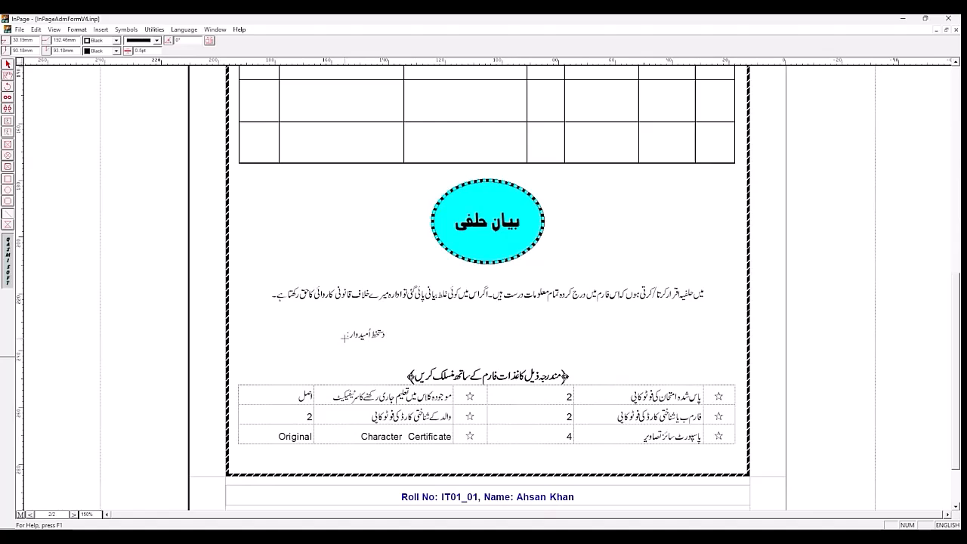
{"action": "left_click_drag", "start_coordinate": [344, 338], "coordinate": [247, 340]}
{"action": "left_click", "coordinate": [153, 52]}
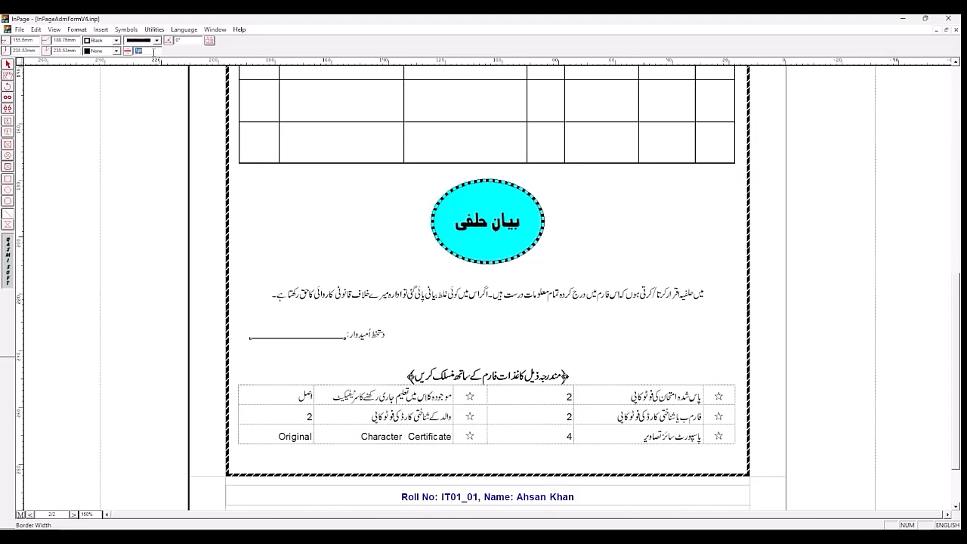
{"action": "type", "text": "0.5"}
{"action": "key", "text": "Return"}
{"action": "left_click", "coordinate": [117, 52]}
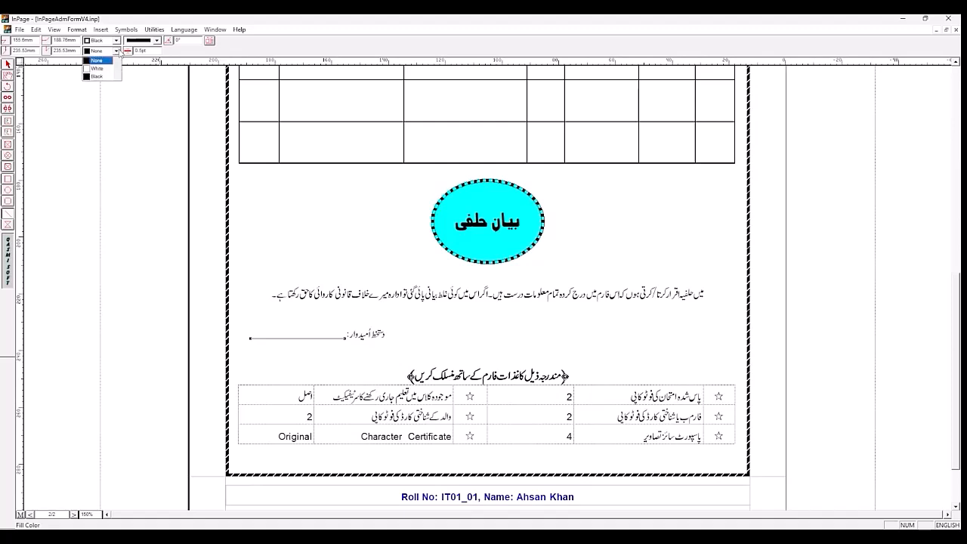
{"action": "left_click", "coordinate": [110, 75]}
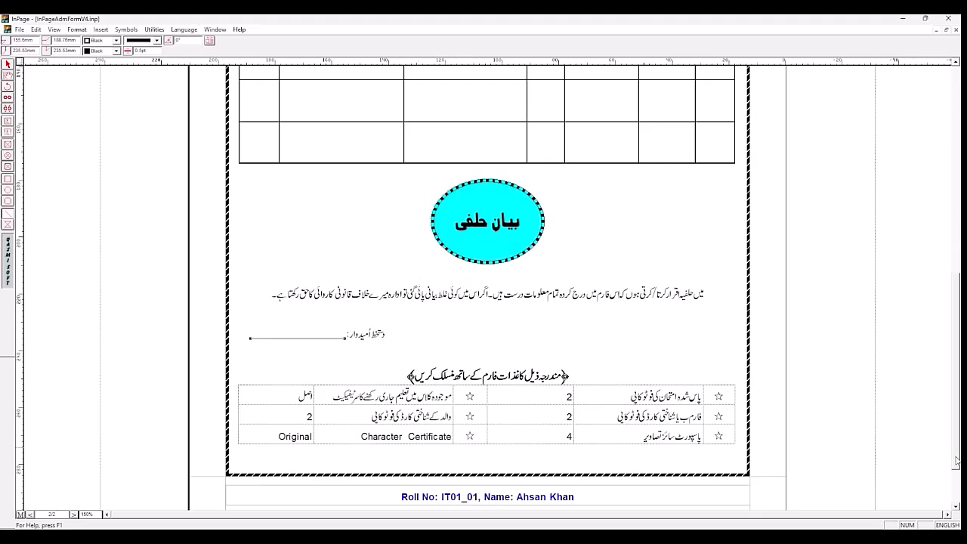
Step: Examine the size and border settings of the PICTURE box in page 1's sample
{"action": "left_click_drag", "start_coordinate": [957, 446], "coordinate": [956, 297]}
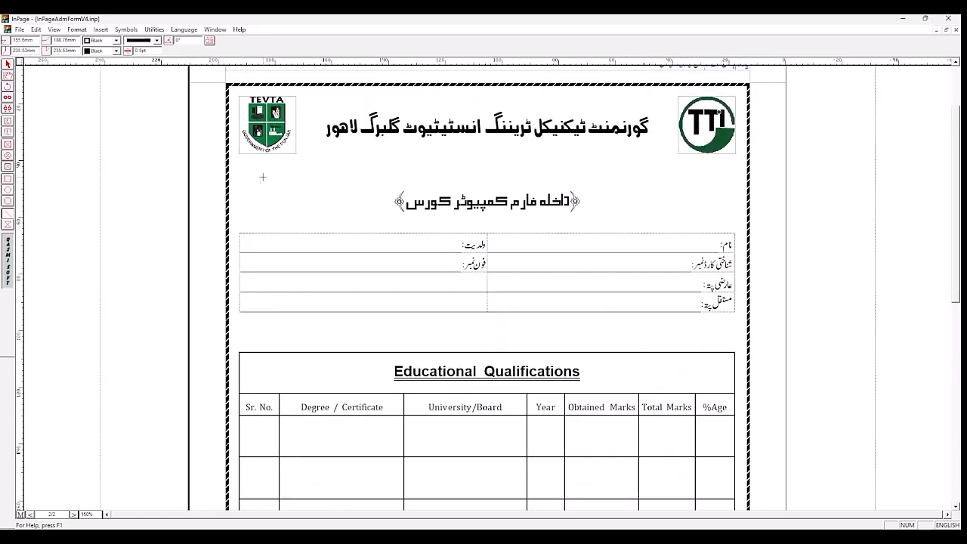
{"action": "left_click", "coordinate": [73, 515]}
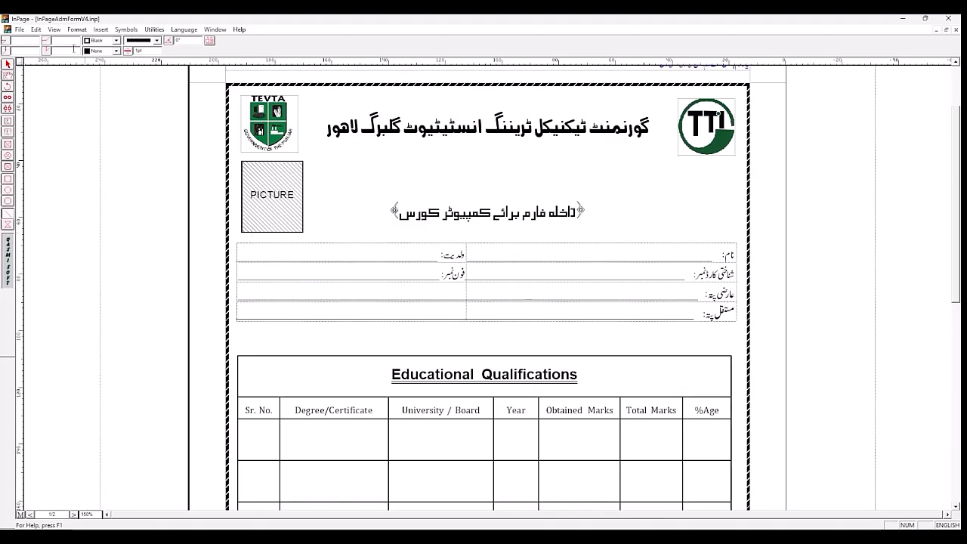
{"action": "left_click", "coordinate": [7, 65]}
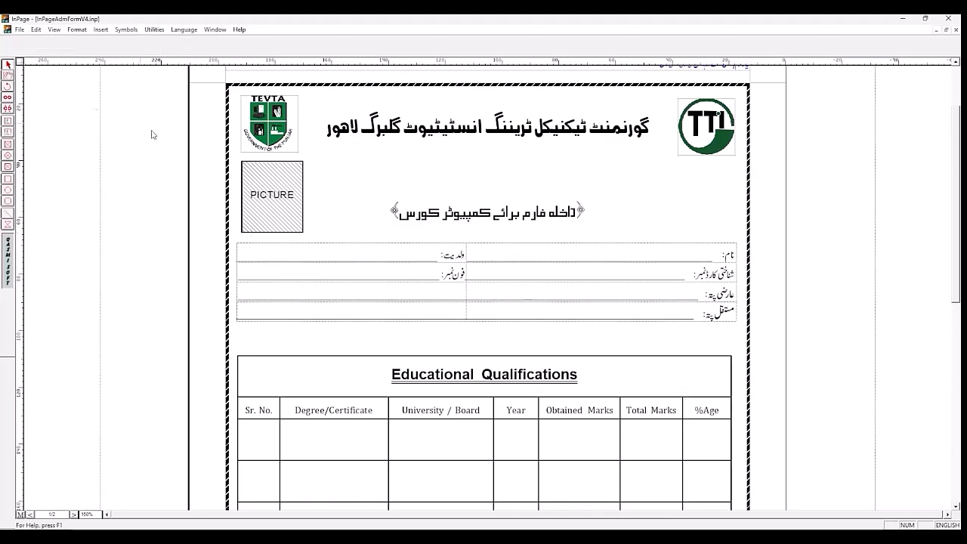
{"action": "left_click", "coordinate": [266, 181]}
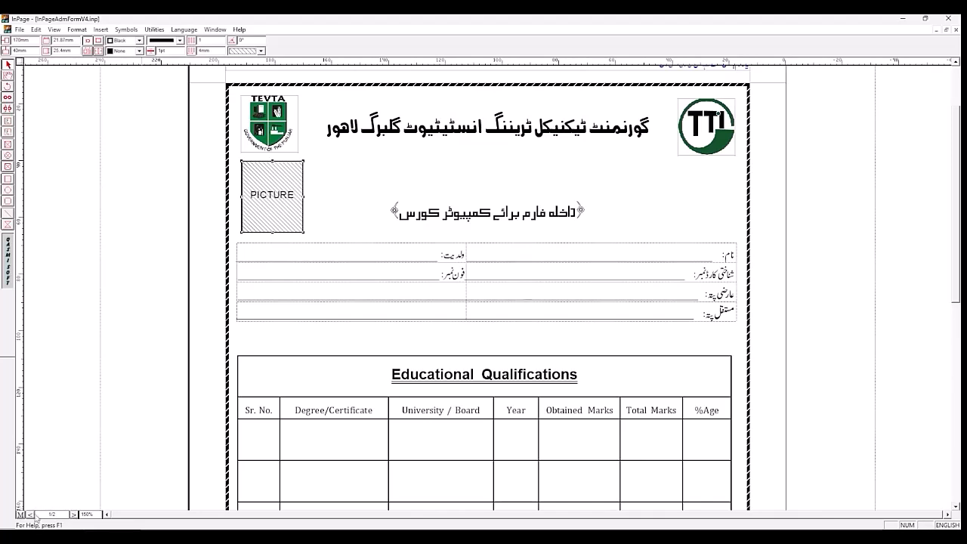
Step: Draw a text box about 20 by 24 mm below the TEVTA logo on page 2 and select it
{"action": "left_click", "coordinate": [73, 513]}
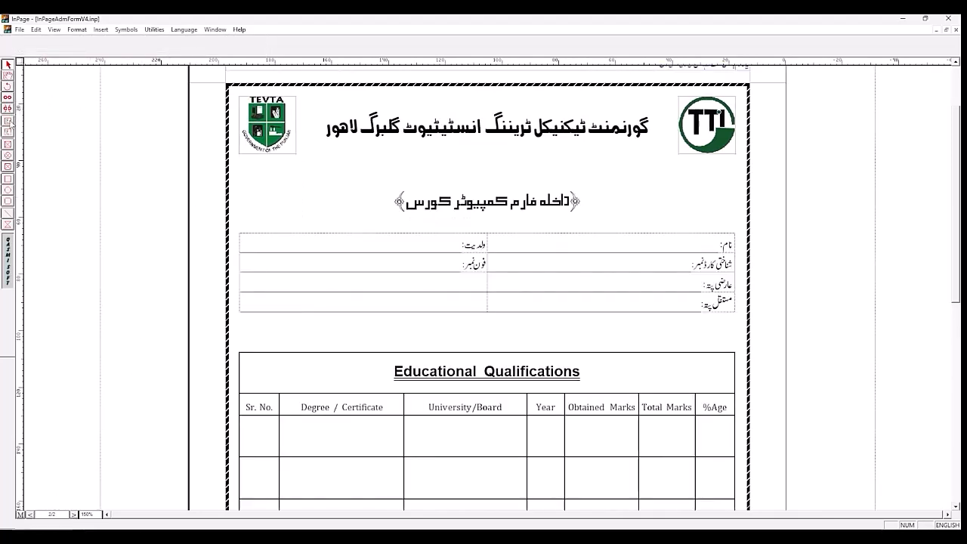
{"action": "left_click", "coordinate": [8, 122]}
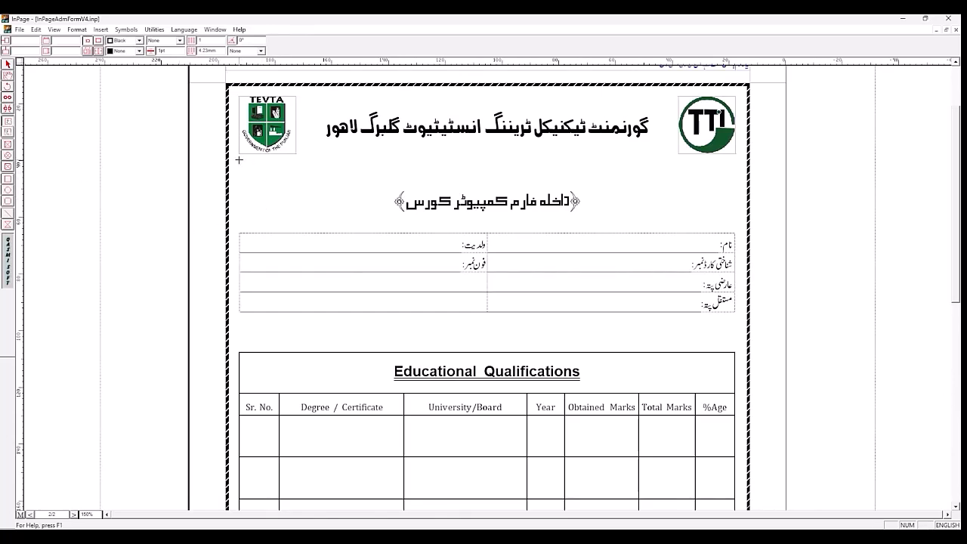
{"action": "left_click_drag", "start_coordinate": [239, 157], "coordinate": [296, 226]}
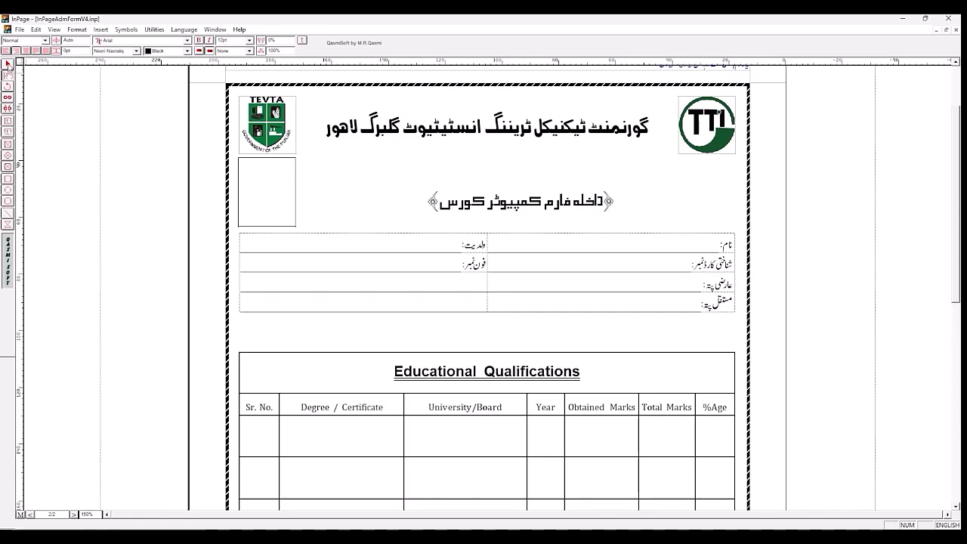
{"action": "left_click", "coordinate": [8, 66]}
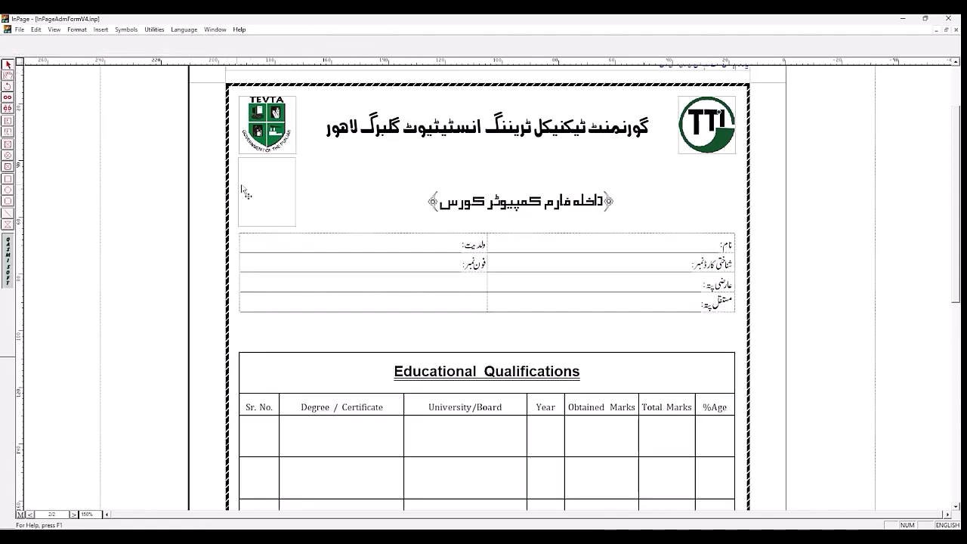
{"action": "left_click", "coordinate": [292, 185]}
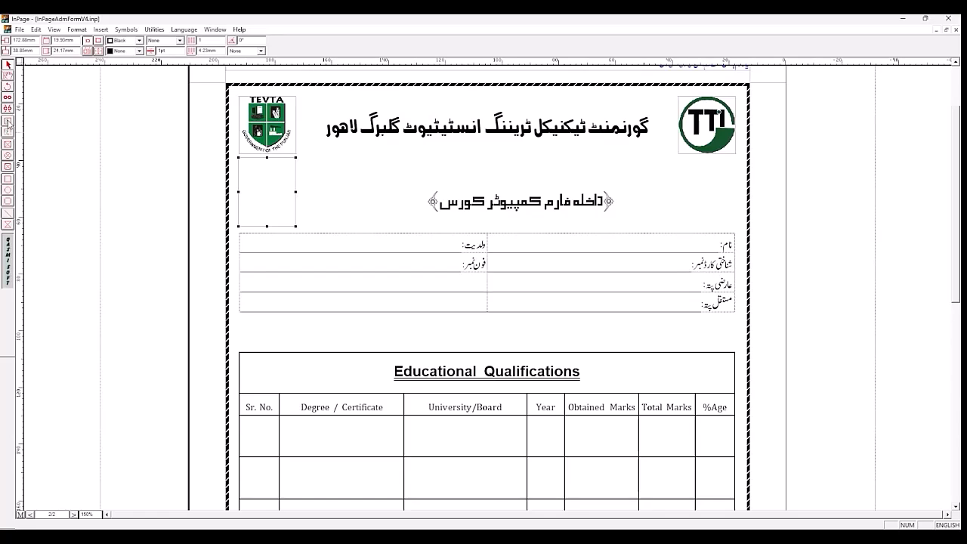
Step: Set the new box's width to 20 mm and its height to 25 mm
{"action": "left_click", "coordinate": [62, 40]}
{"action": "type", "text": "21"}
{"action": "double_click", "coordinate": [73, 42]}
{"action": "type", "text": "20"}
{"action": "key", "text": "Return"}
{"action": "double_click", "coordinate": [61, 50]}
{"action": "type", "text": "25"}
{"action": "key", "text": "Return"}
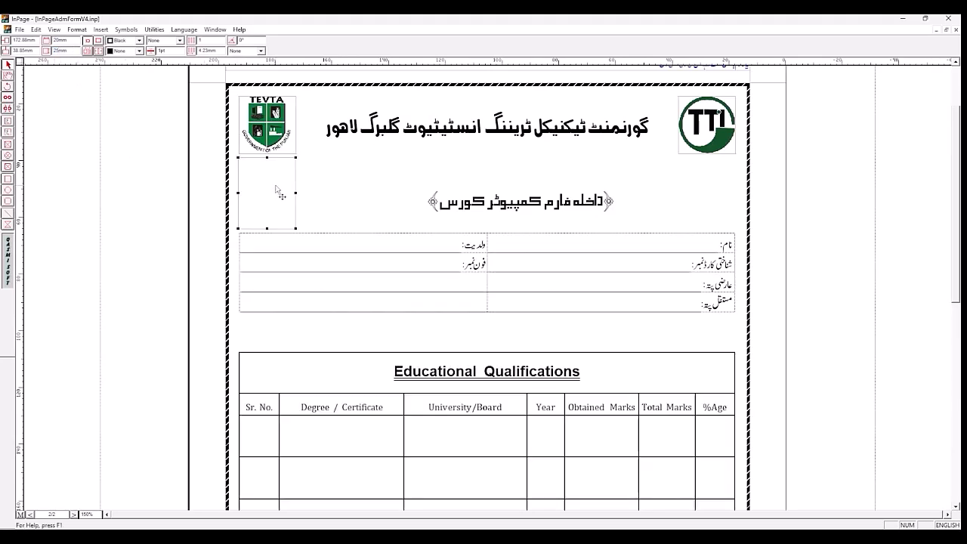
Step: Nudge the empty box sideways to line it up with the TEVTA logo's edge above
{"action": "key", "text": "Right"}
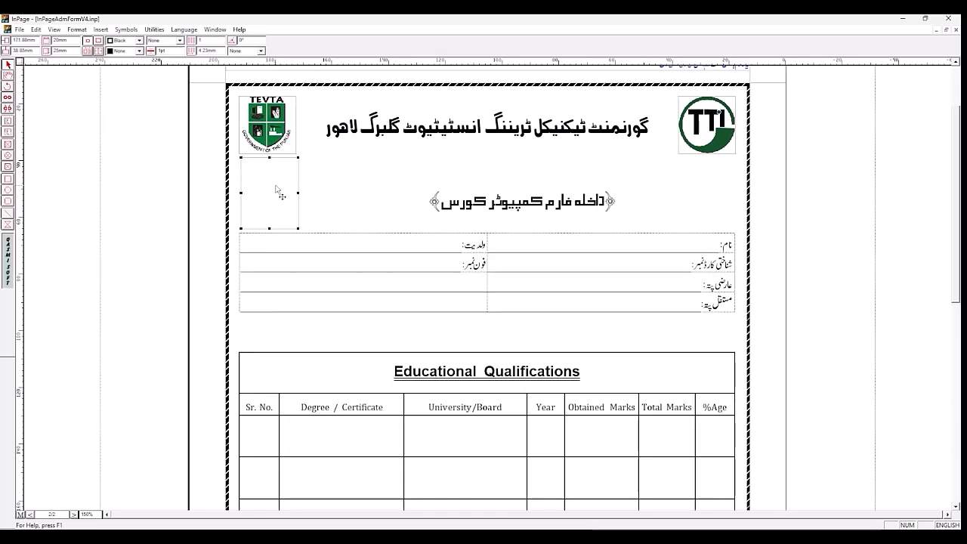
{"action": "key", "text": "Left"}
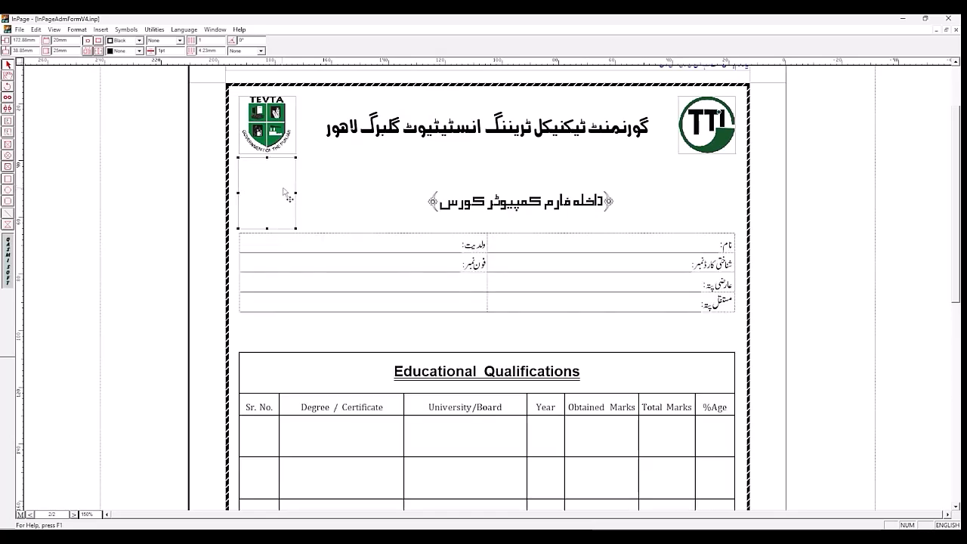
{"action": "left_click", "coordinate": [317, 198]}
{"action": "left_click", "coordinate": [294, 195]}
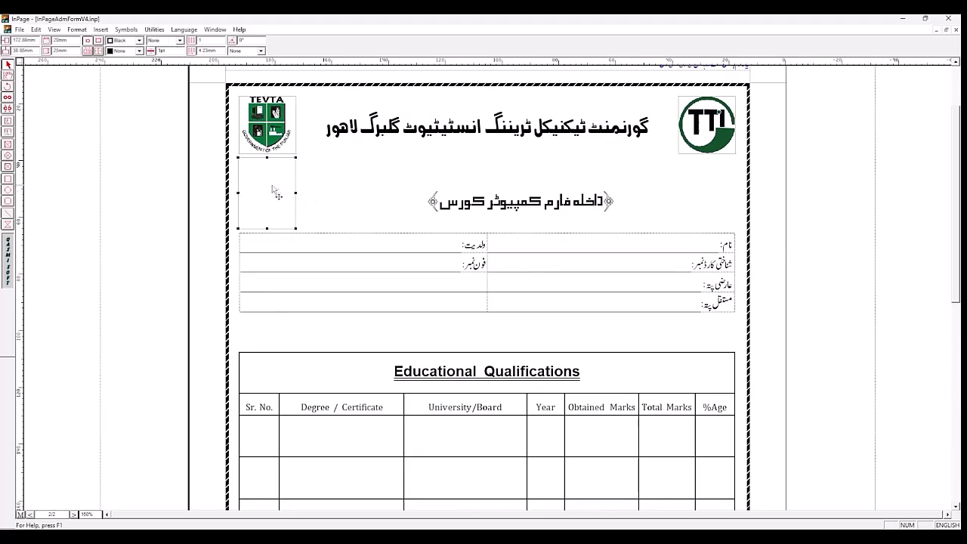
{"action": "left_click_drag", "start_coordinate": [276, 196], "coordinate": [277, 196]}
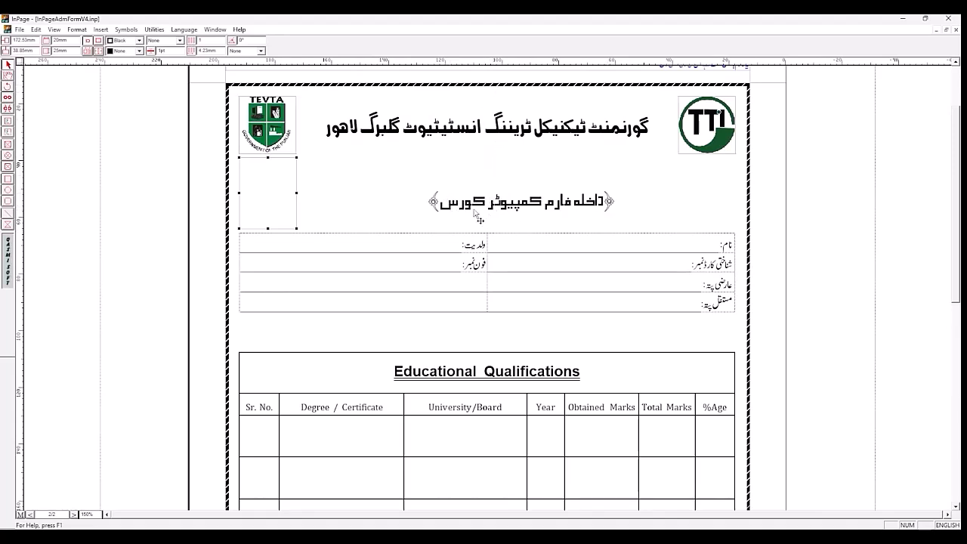
Step: Turn off text run-around for the empty box and place the text cursor inside it
{"action": "left_click", "coordinate": [88, 52]}
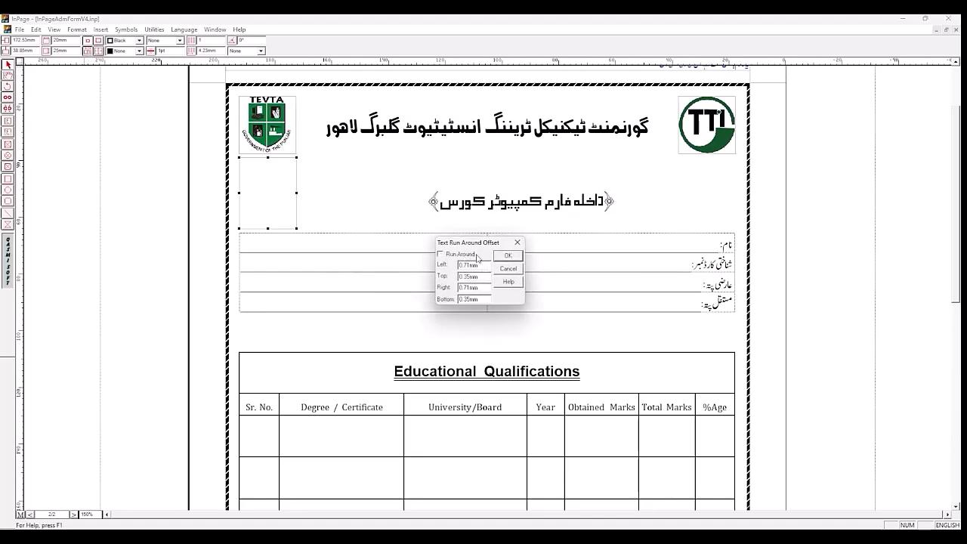
{"action": "left_click", "coordinate": [505, 256]}
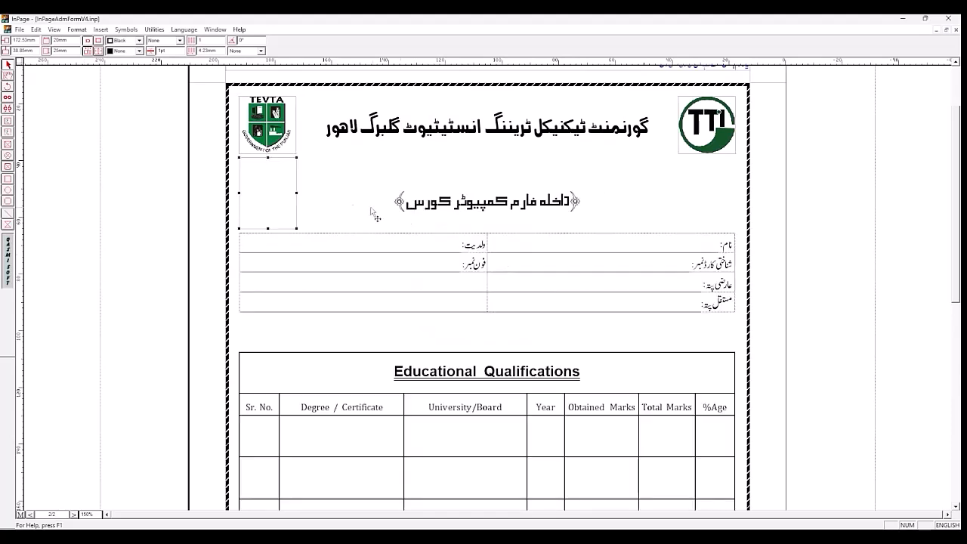
{"action": "left_click", "coordinate": [8, 76]}
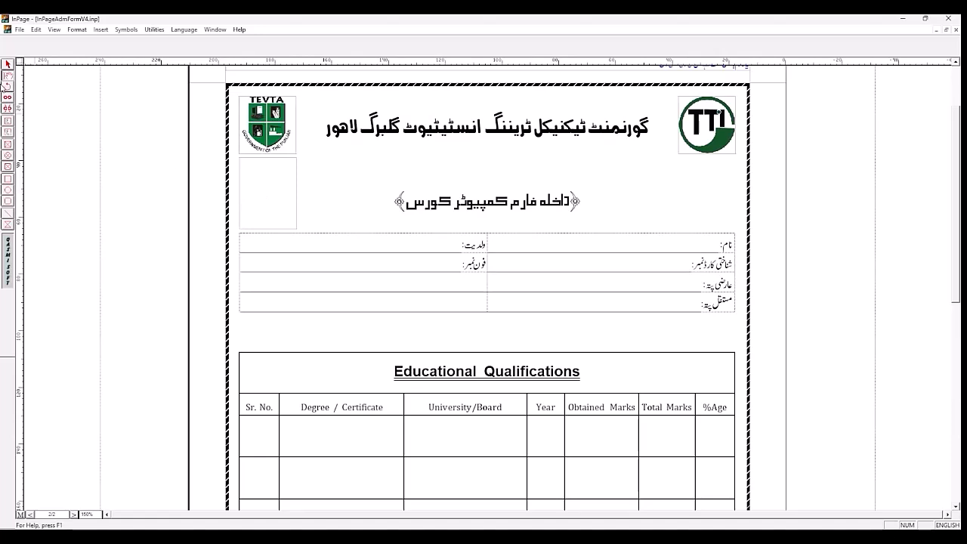
{"action": "left_click", "coordinate": [268, 185]}
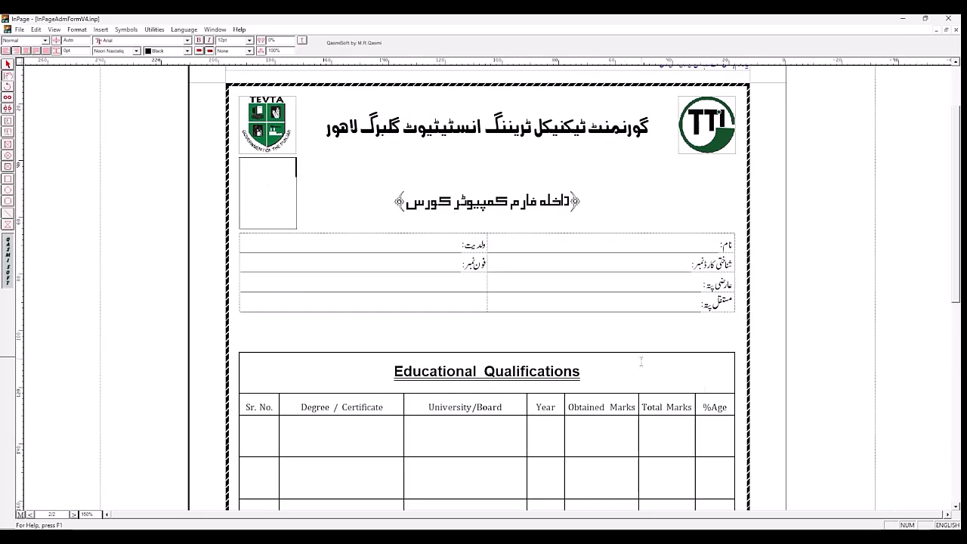
Step: Enter the label PICTURE in the empty box, move it down one line and centre it horizontally
{"action": "type", "text": "PICTURE"}
{"action": "left_click", "coordinate": [251, 170]}
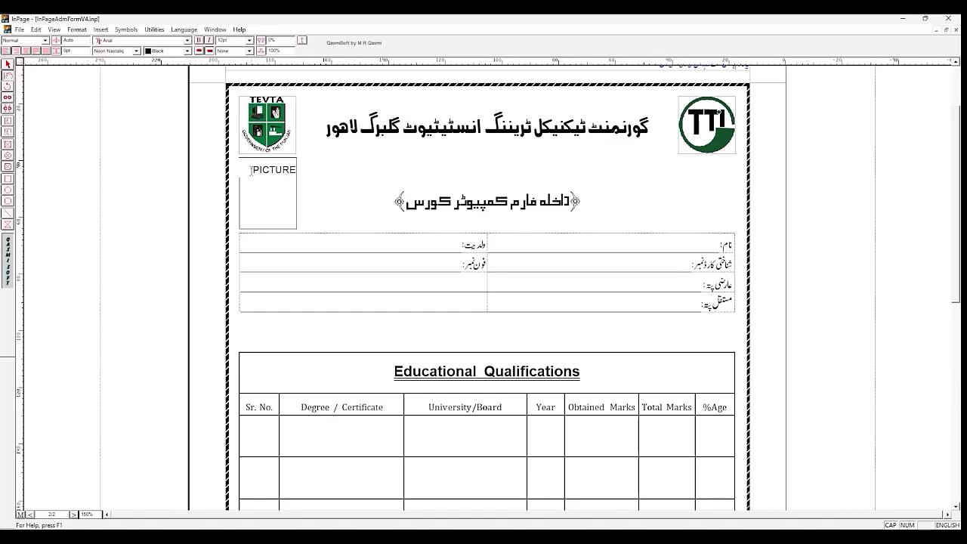
{"action": "key", "text": "Return"}
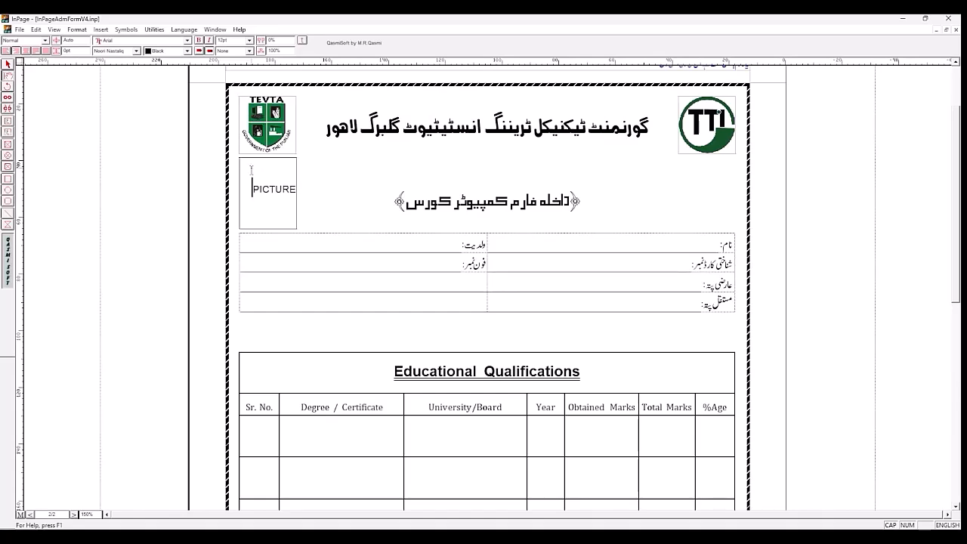
{"action": "left_click", "coordinate": [27, 50]}
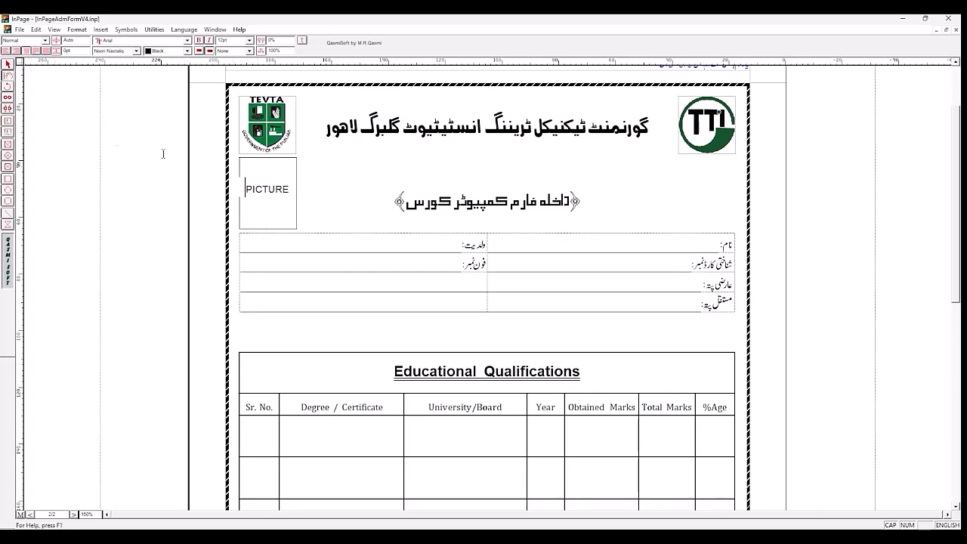
Step: Select the PICTURE box as an object and fill it with a diagonal-line hatch pattern
{"action": "left_click", "coordinate": [7, 67]}
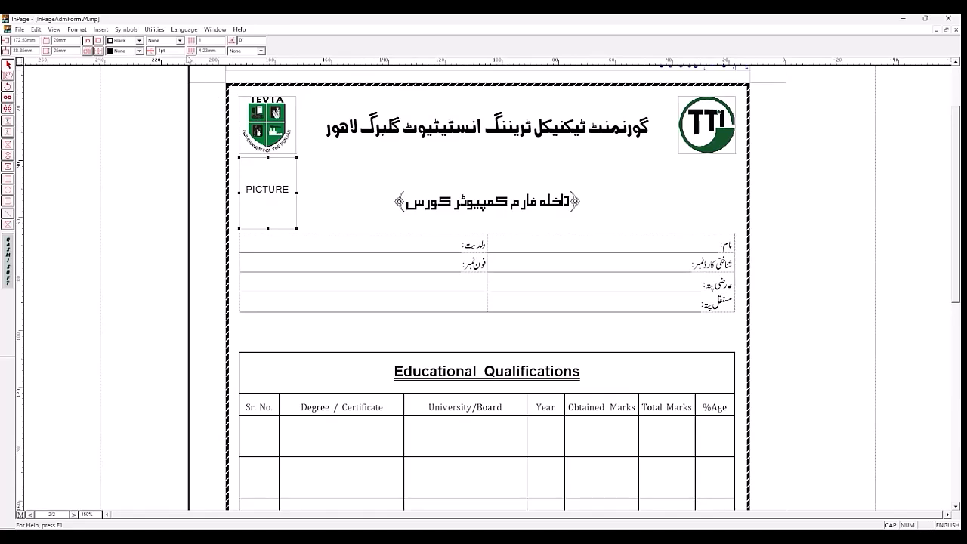
{"action": "left_click", "coordinate": [261, 51]}
{"action": "left_click", "coordinate": [263, 86]}
{"action": "left_click", "coordinate": [252, 82]}
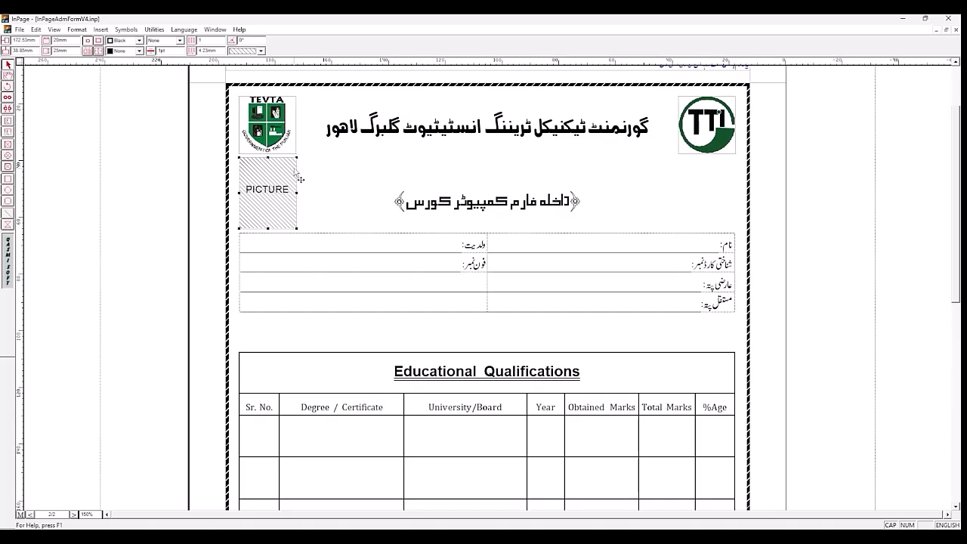
Step: Give the PICTURE box a solid line border, deselect it and save the document
{"action": "left_click", "coordinate": [179, 41]}
{"action": "left_click", "coordinate": [162, 57]}
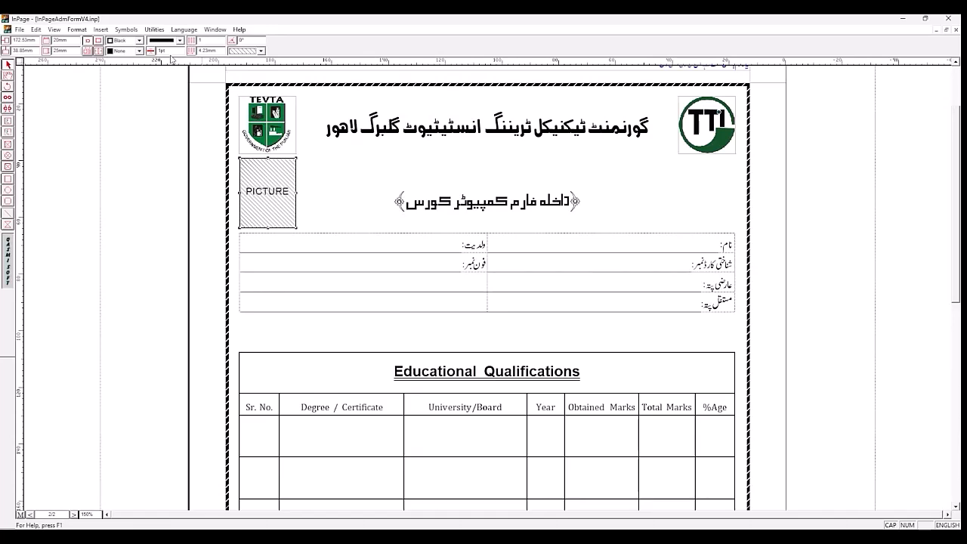
{"action": "left_click", "coordinate": [777, 228]}
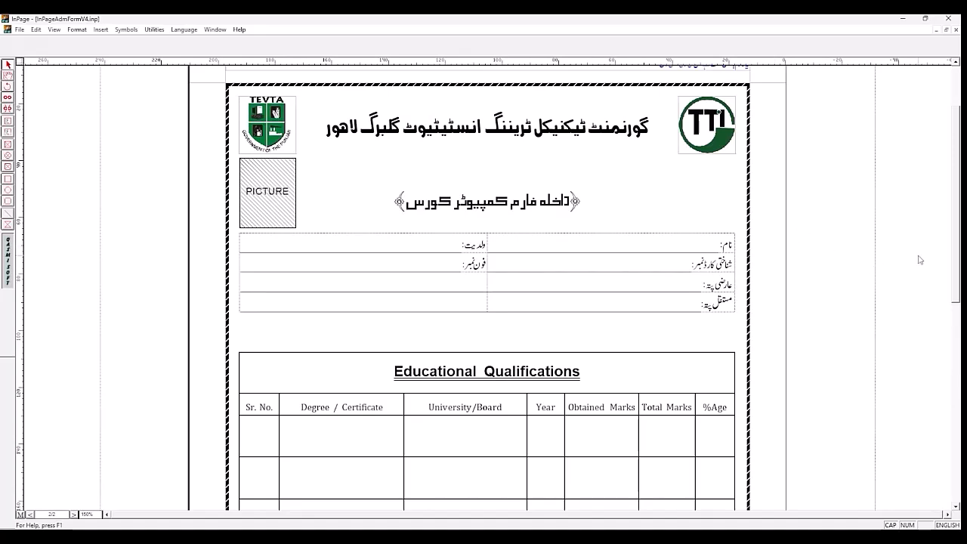
{"action": "key", "text": "ctrl+s"}
Step: Review the whole form on page 2 at 75% zoom and compare its layout with the sample on page 1
{"action": "left_click_drag", "start_coordinate": [956, 240], "coordinate": [958, 376]}
{"action": "left_click_drag", "start_coordinate": [958, 296], "coordinate": [960, 356]}
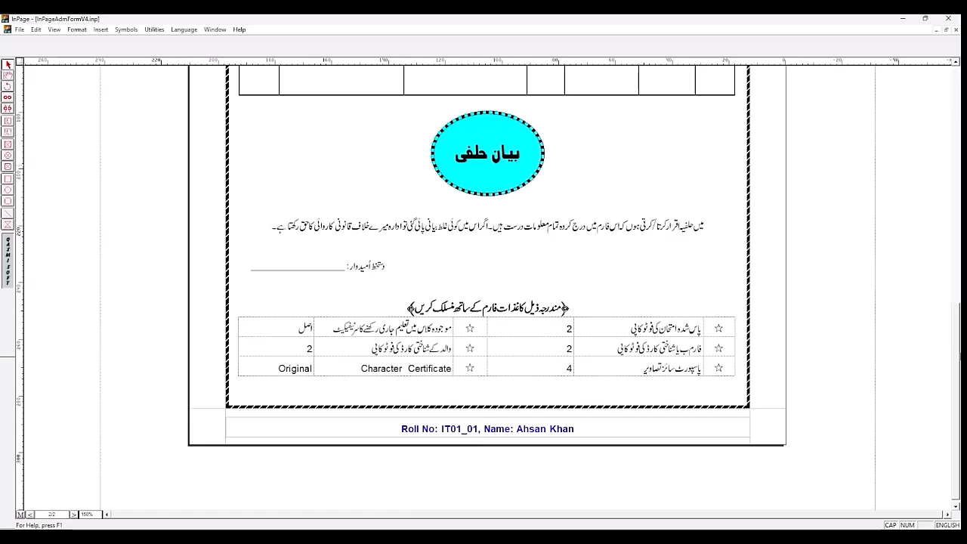
{"action": "left_click", "coordinate": [96, 514]}
{"action": "type", "text": "75"}
{"action": "key", "text": "Return"}
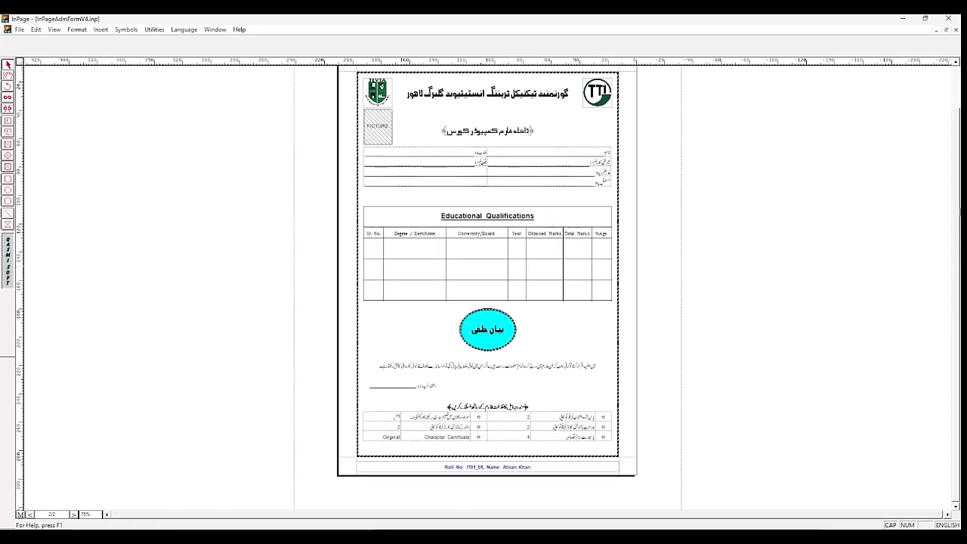
{"action": "left_click", "coordinate": [957, 65]}
{"action": "left_click", "coordinate": [956, 65]}
{"action": "left_click", "coordinate": [957, 65]}
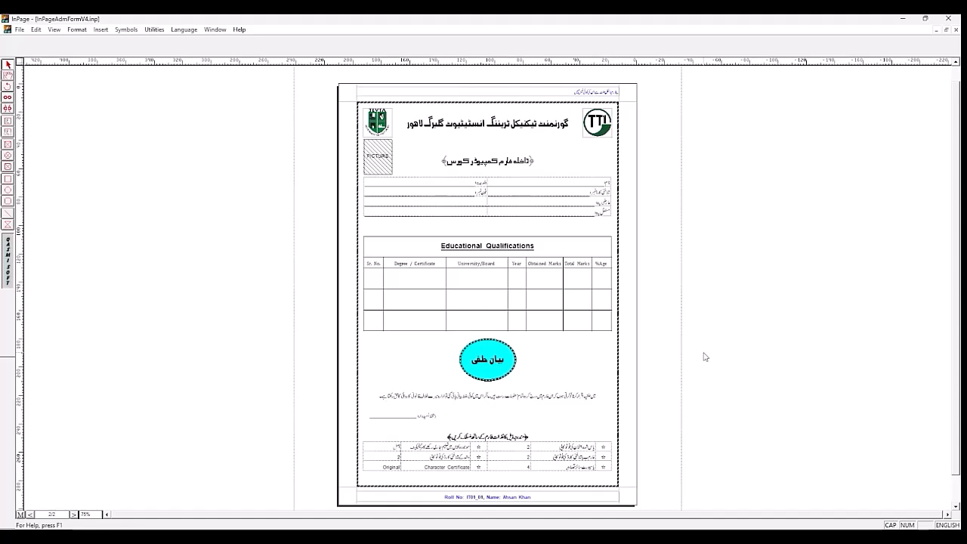
{"action": "left_click", "coordinate": [73, 516]}
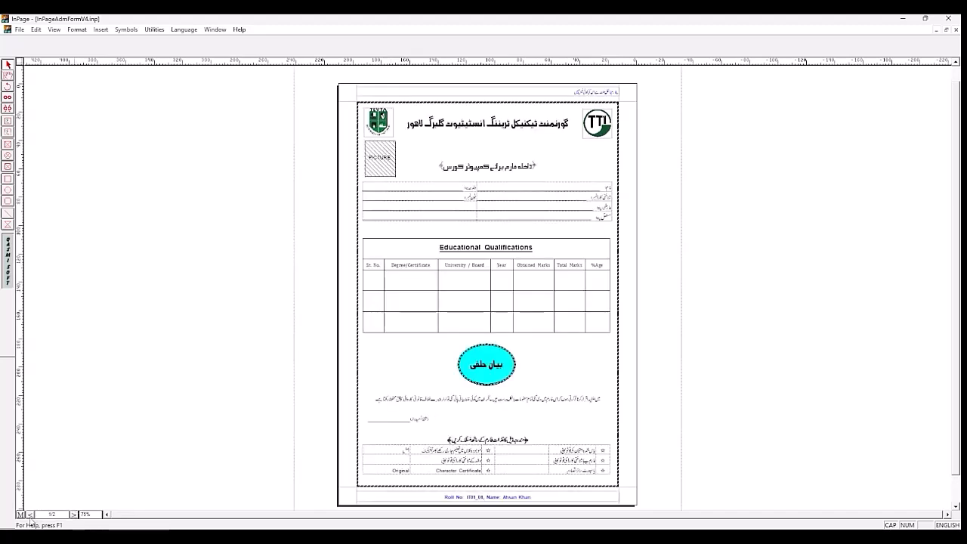
{"action": "left_click", "coordinate": [31, 516]}
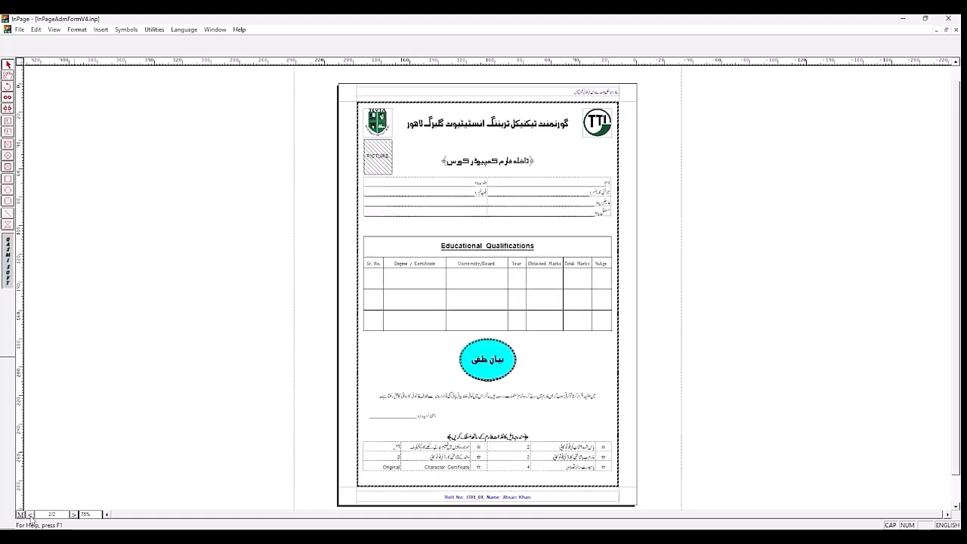